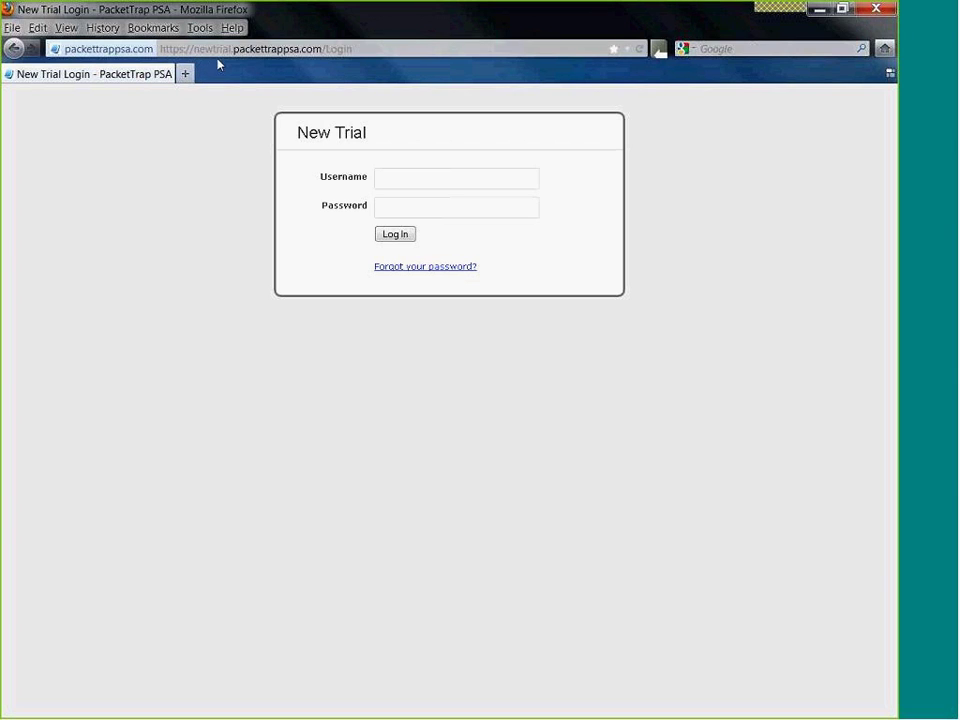
- Log in to the trial account with its username and password
left_click_drag(294, 134, 380, 160)
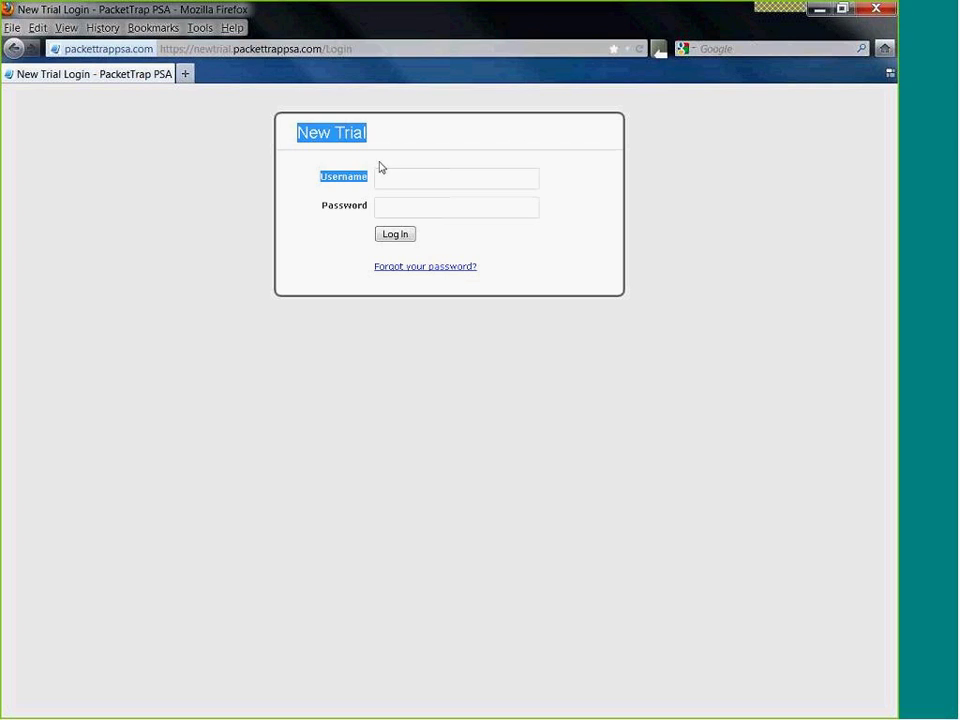
left_click(375, 147)
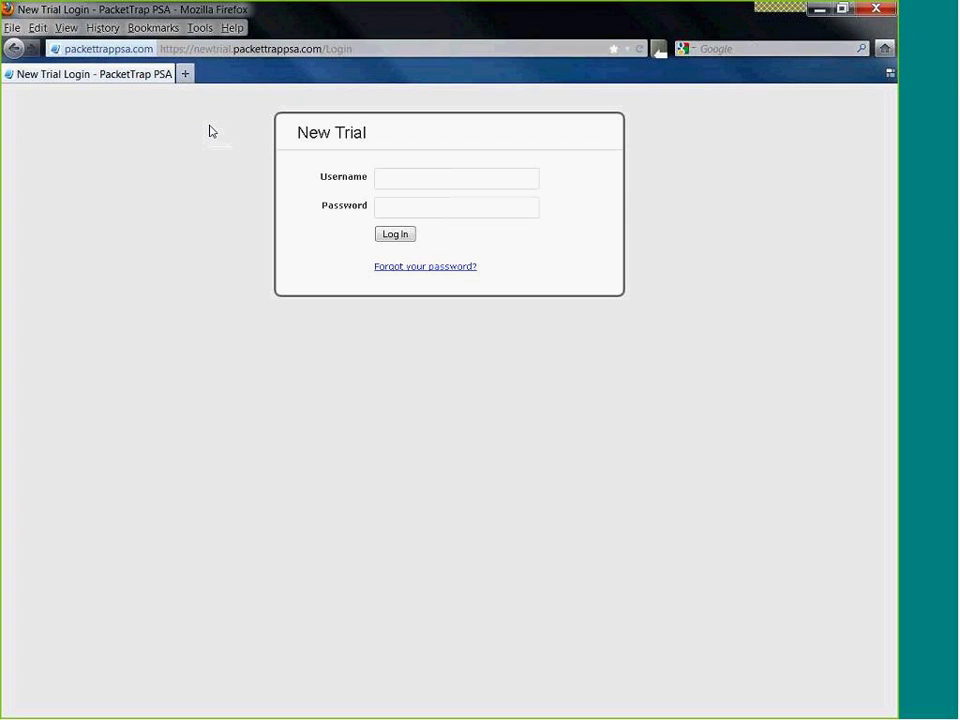
left_click(398, 176)
type("matt")
key("Tab")
type("****")
key("Return")
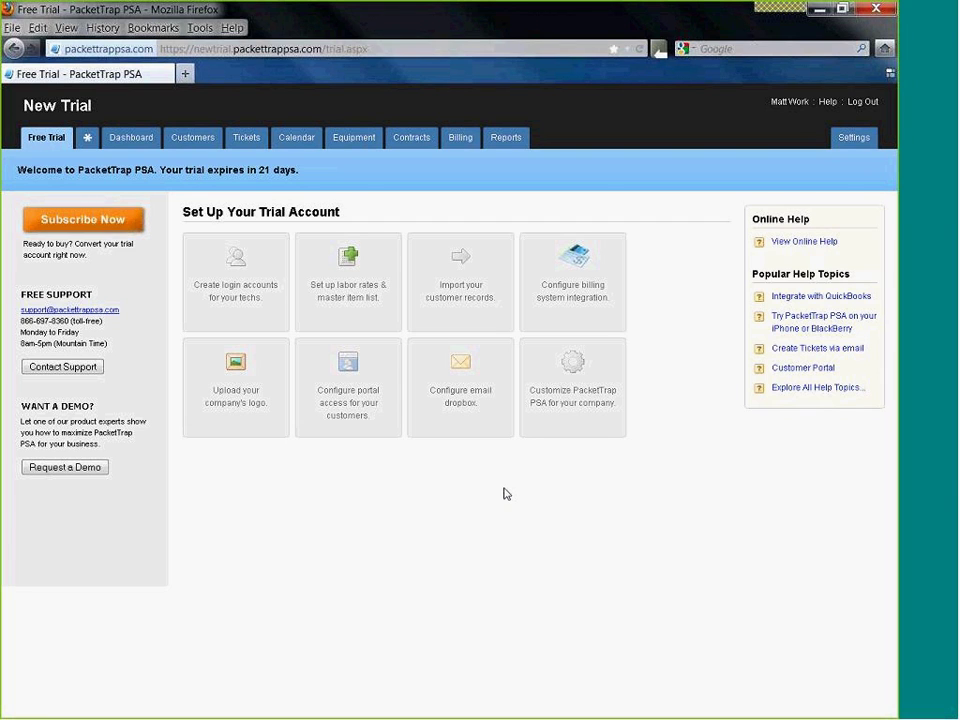
- Look over Settings and Customize, then open a blank New User form via 'Create login accounts'
left_click(855, 145)
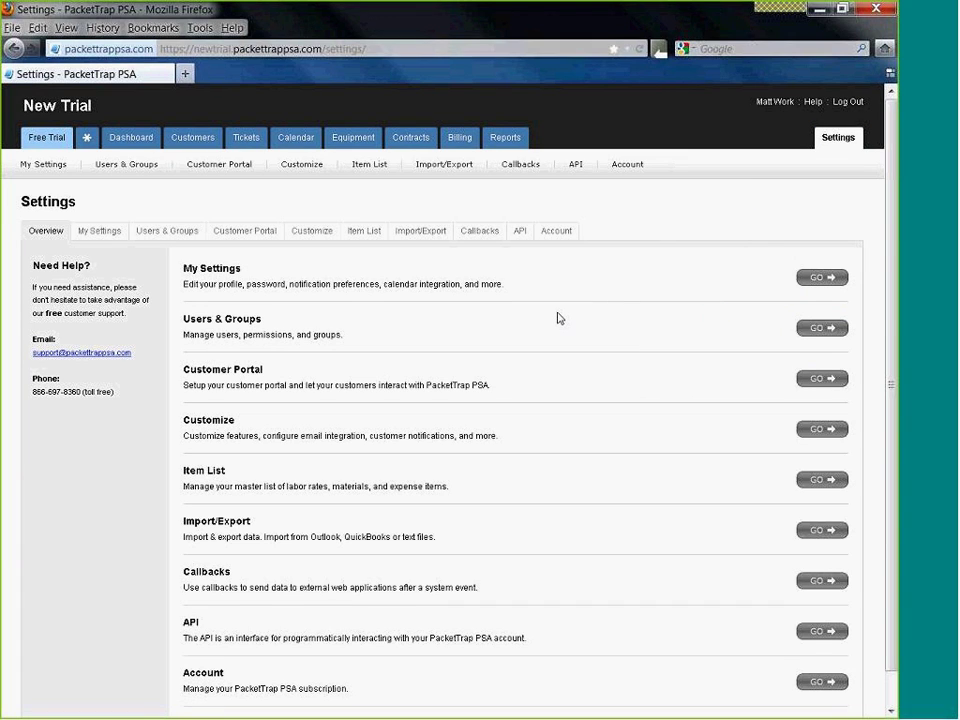
left_click(321, 234)
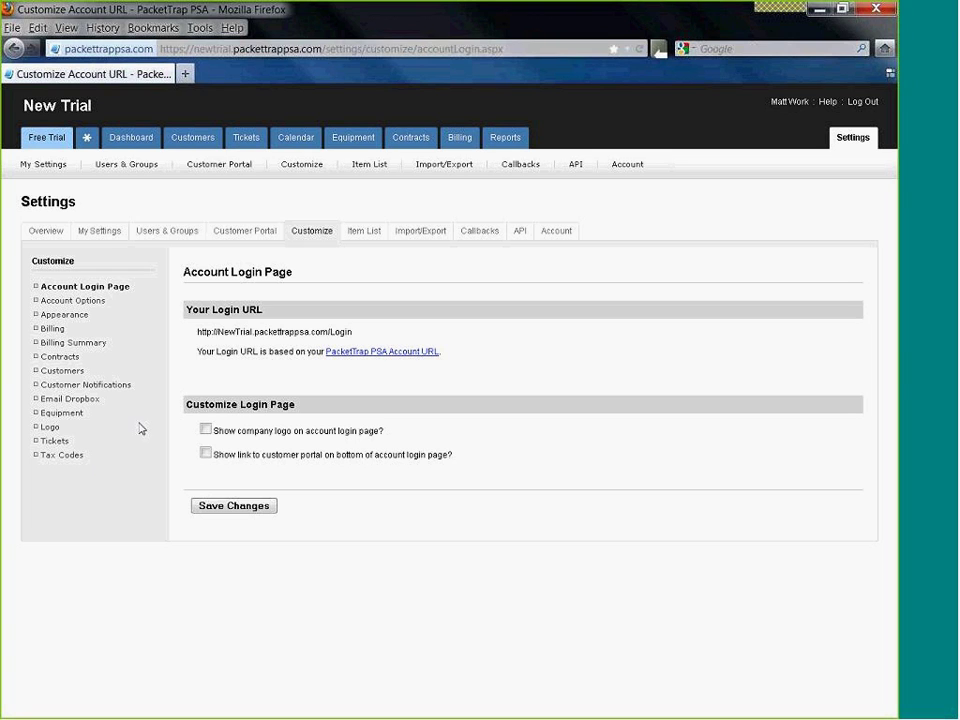
left_click(42, 136)
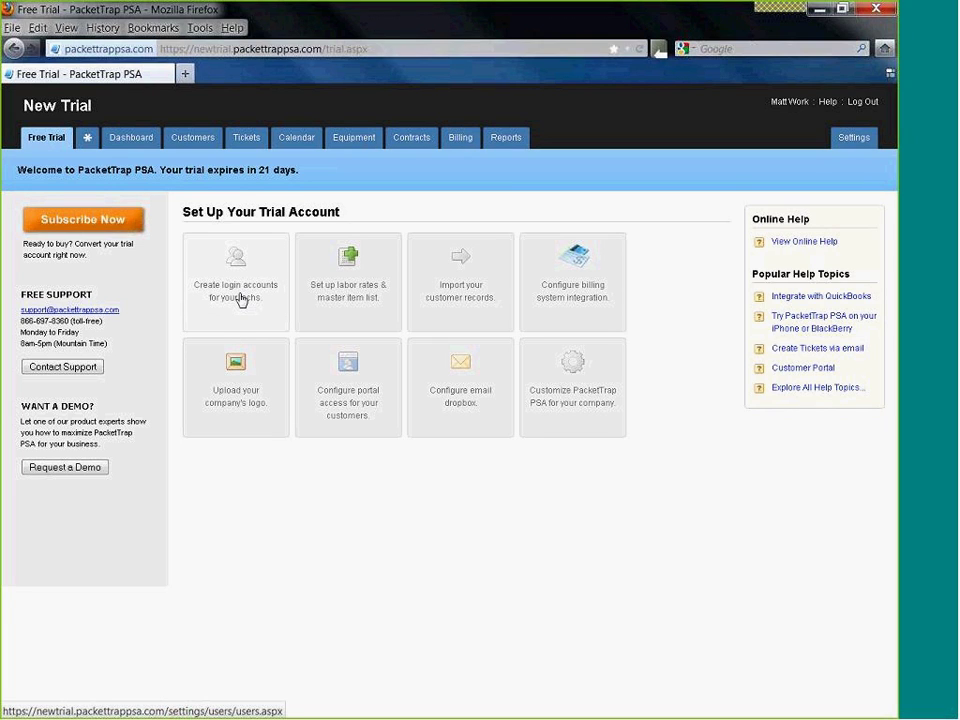
left_click(241, 299)
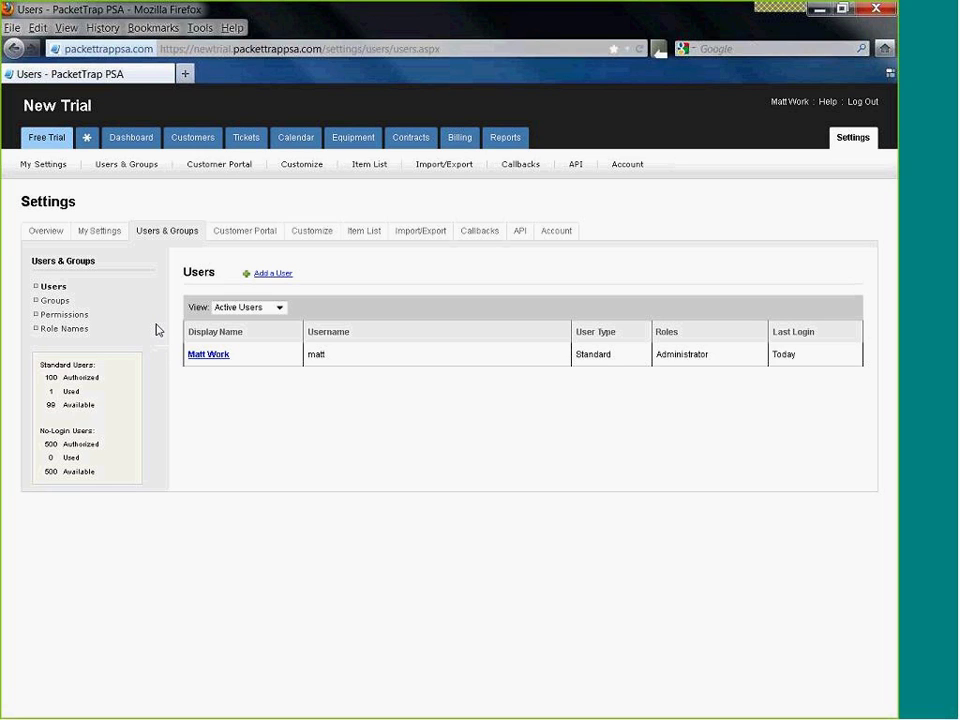
left_click(288, 276)
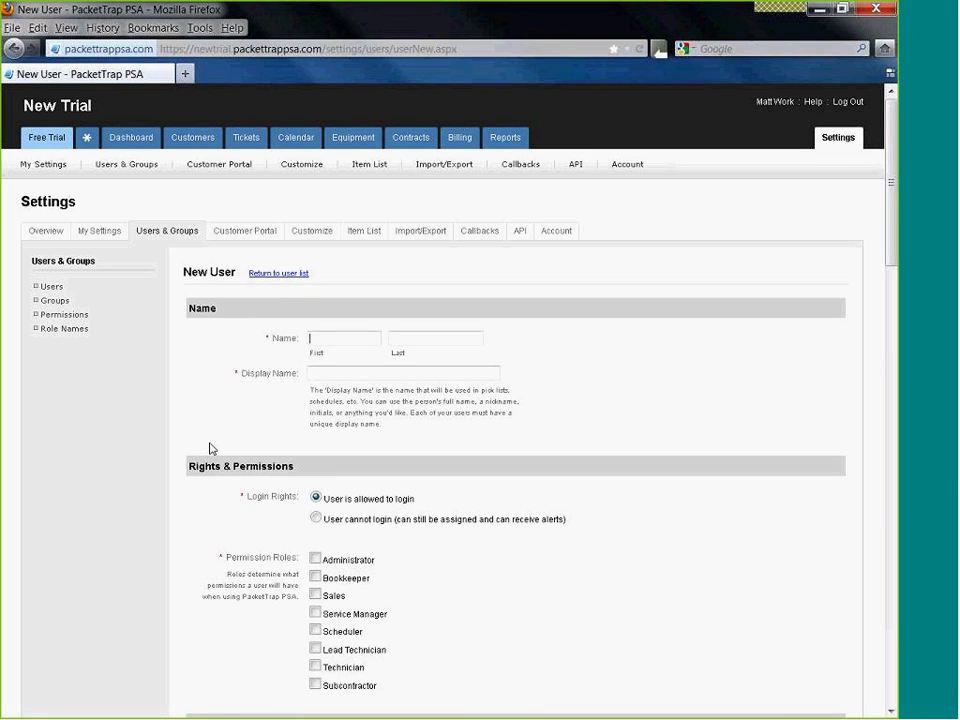
- Enter the user's first and last name and replace the display name with a shorter nickname
type("Te")
key("Tab")
type("Tech")
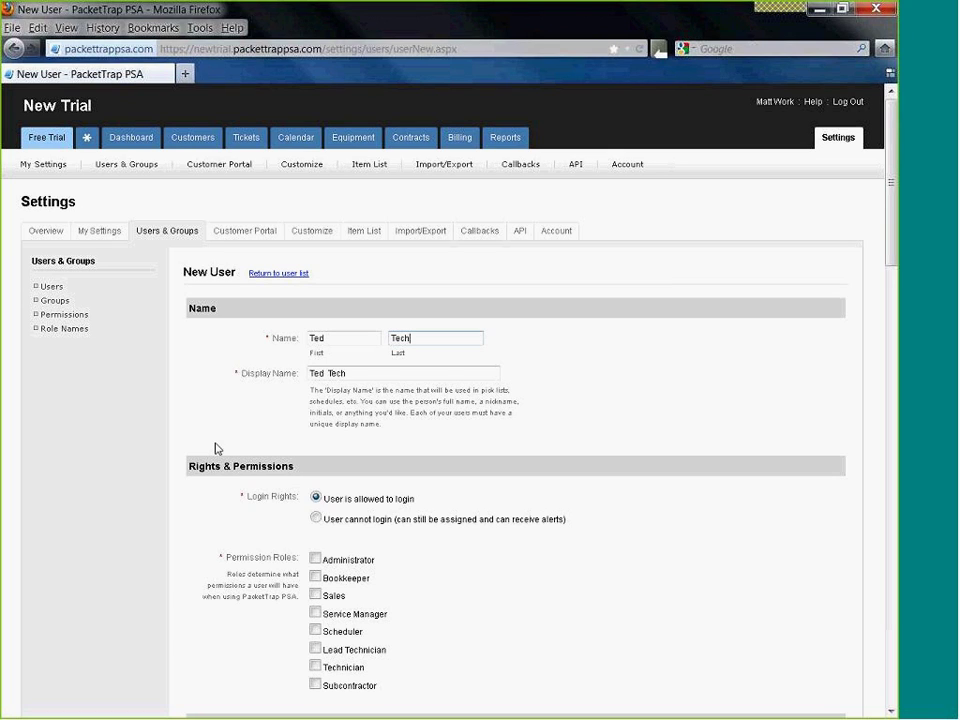
left_click(215, 449)
scroll(215, 449, "down", 2)
left_click_drag(358, 296, 300, 277)
key("ctrl+a")
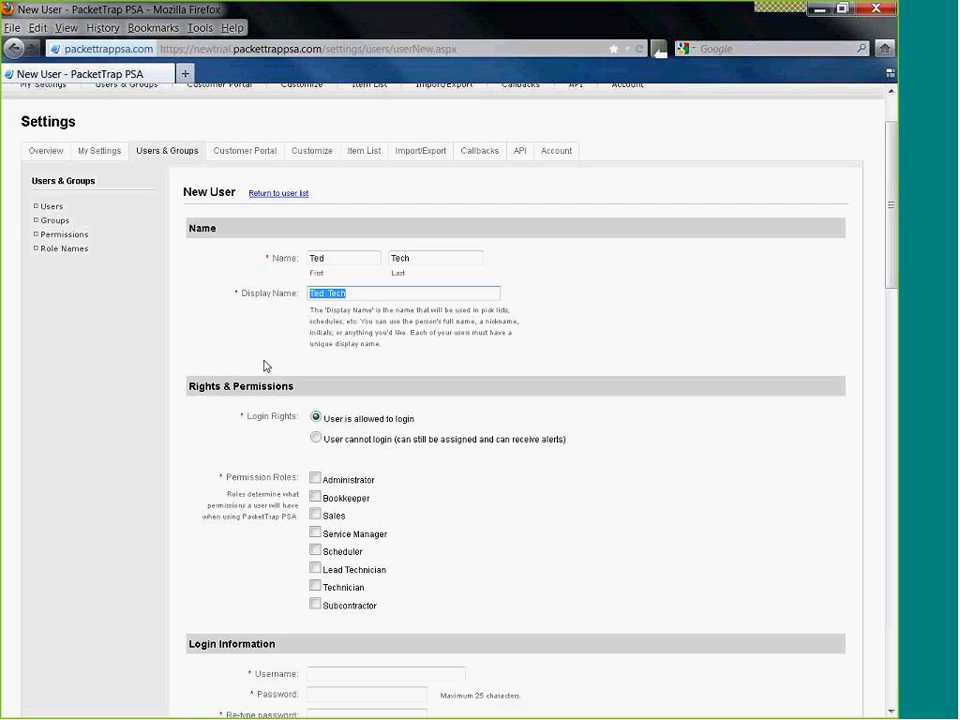
left_click(352, 293)
left_click_drag(352, 293, 296, 285)
type("Teddy")
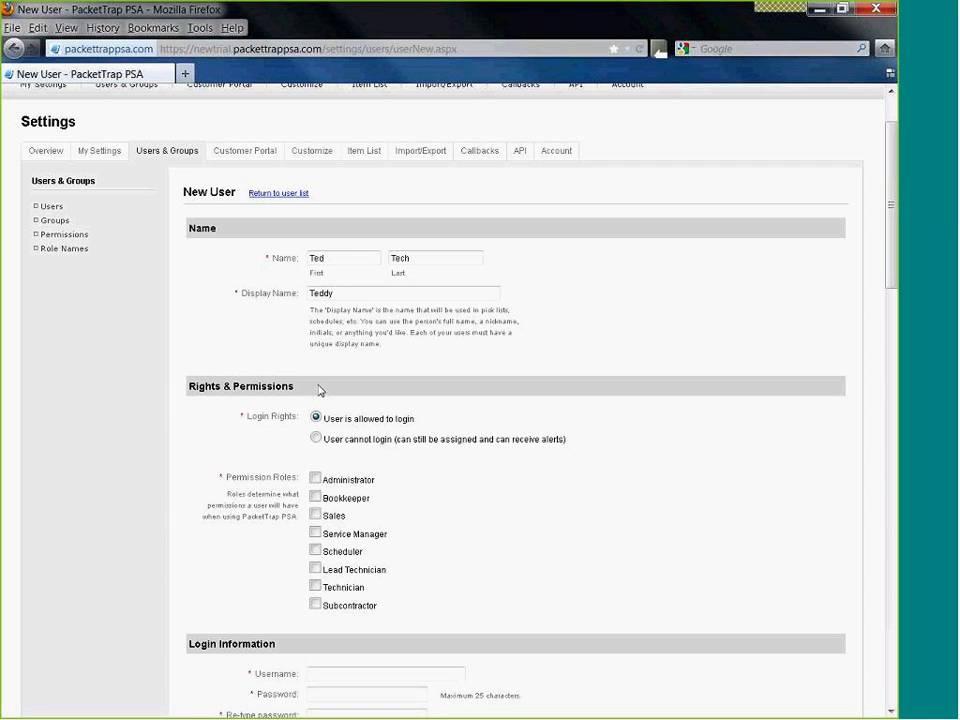
- Keep the user allowed to log in and give them the Technician role
scroll(282, 396, "down", 3)
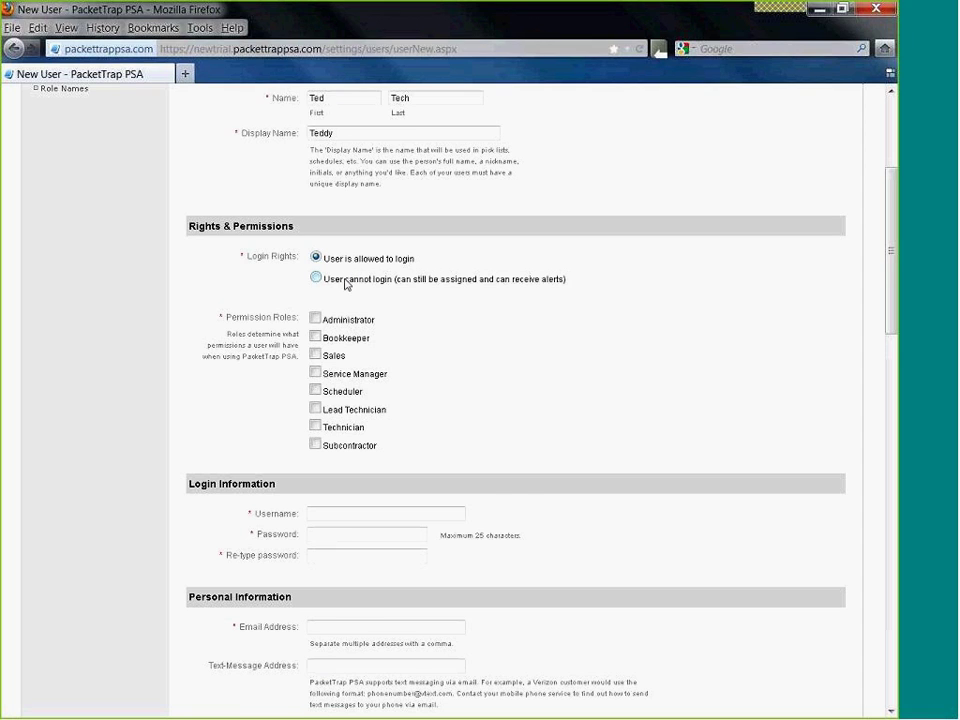
left_click(345, 281)
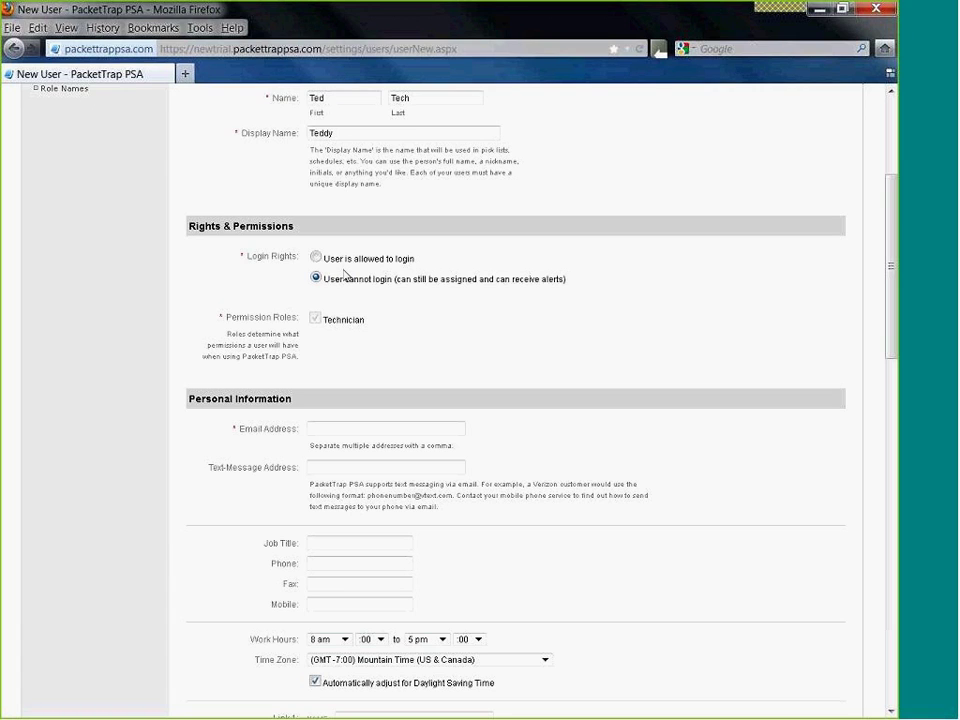
left_click(348, 262)
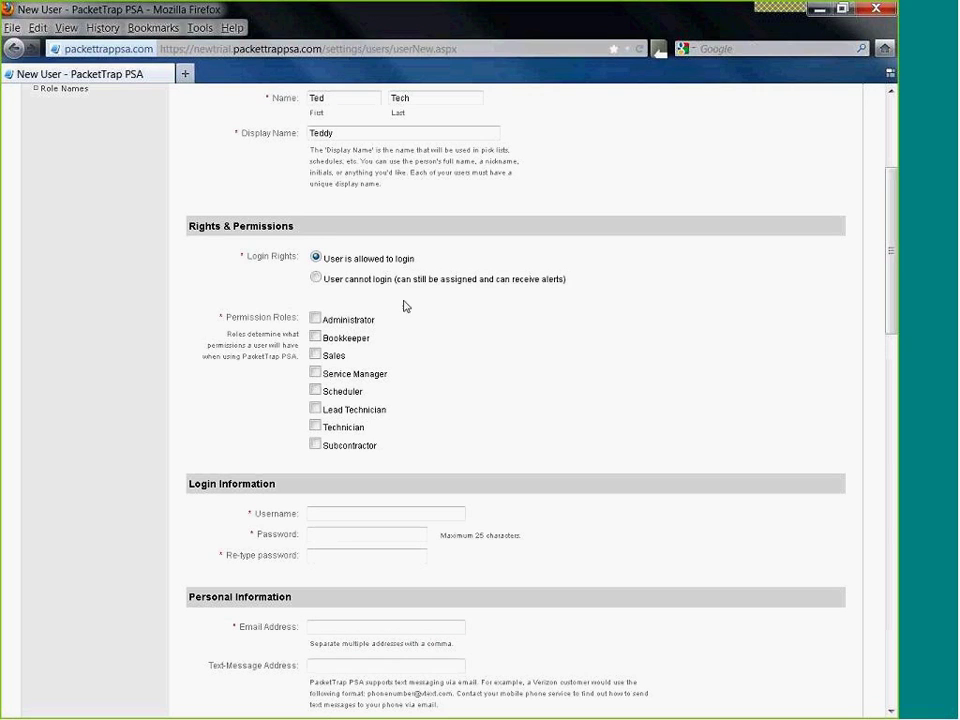
left_click(315, 426)
scroll(397, 460, "down", 3)
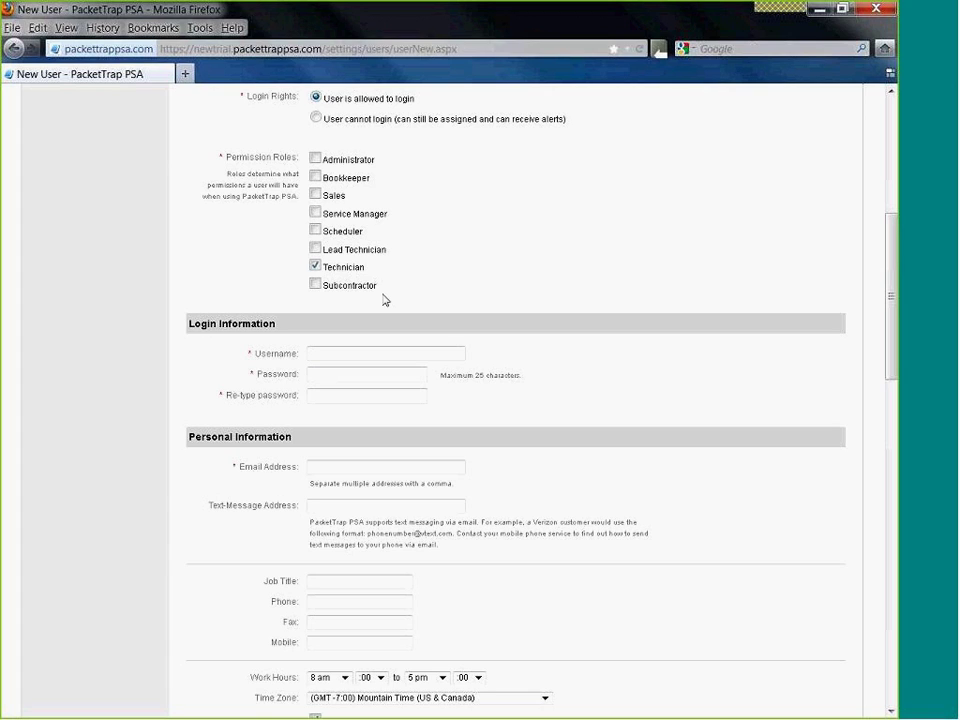
- Enter the login username and a matching password and confirmation
left_click(336, 352)
type("teddy")
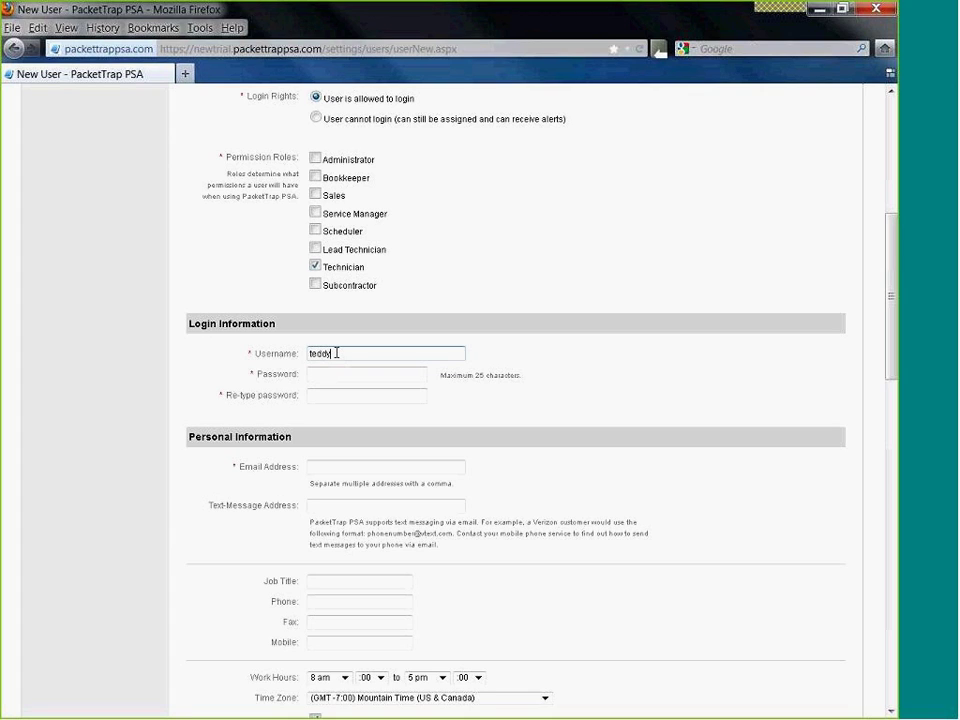
key("Tab")
type("teddy")
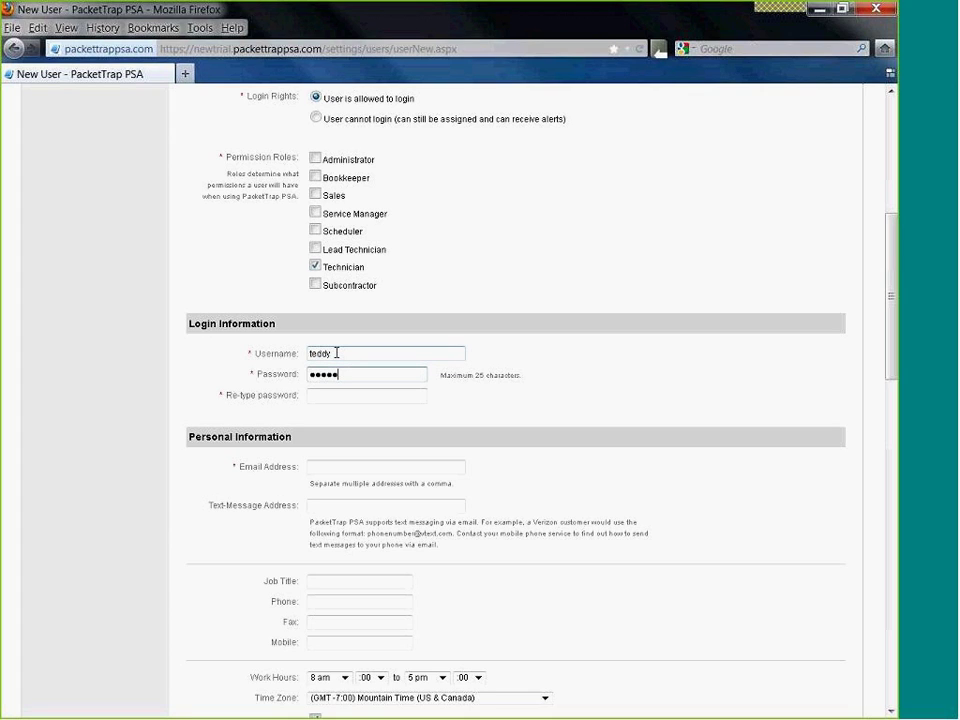
left_click_drag(407, 375, 285, 377)
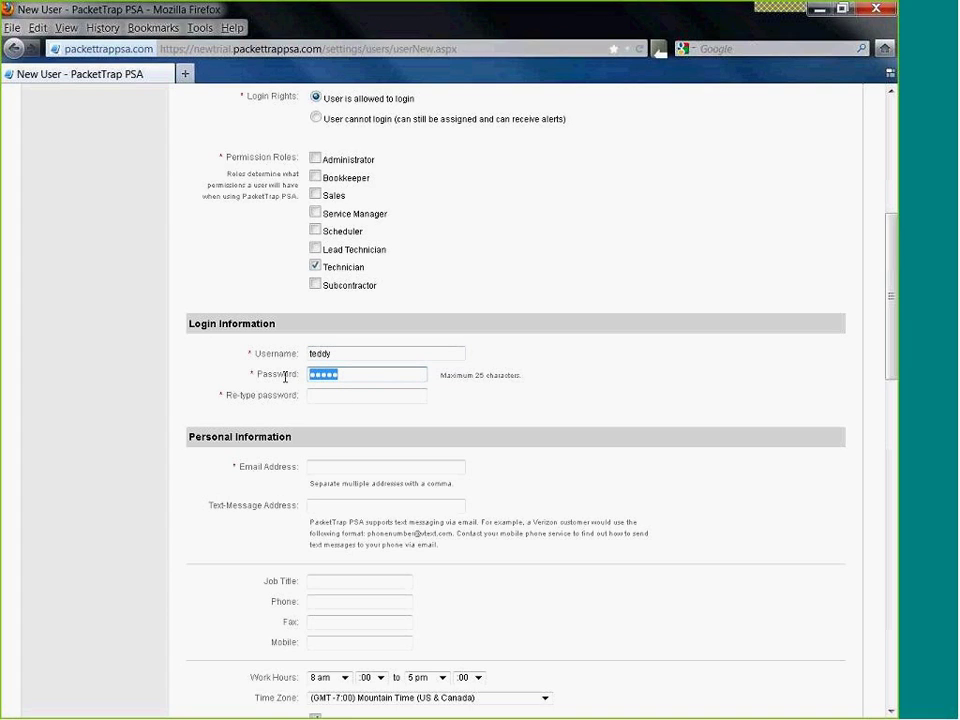
type("abc")
left_click(326, 395)
type("abc")
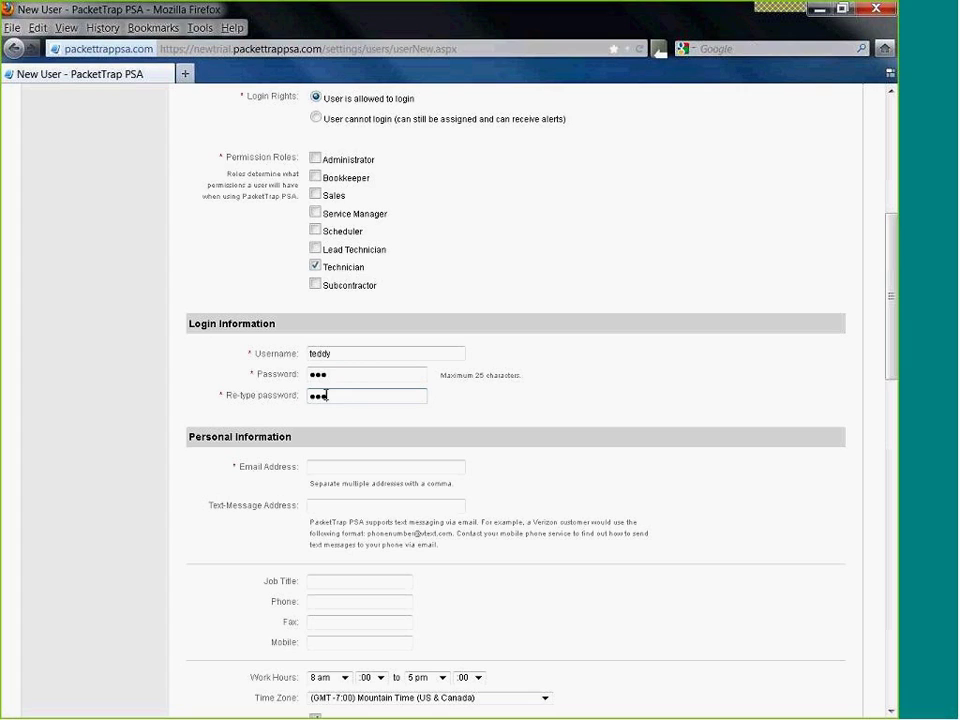
- Fill in the user's e-mail address and check the text-message address format
left_click(318, 466)
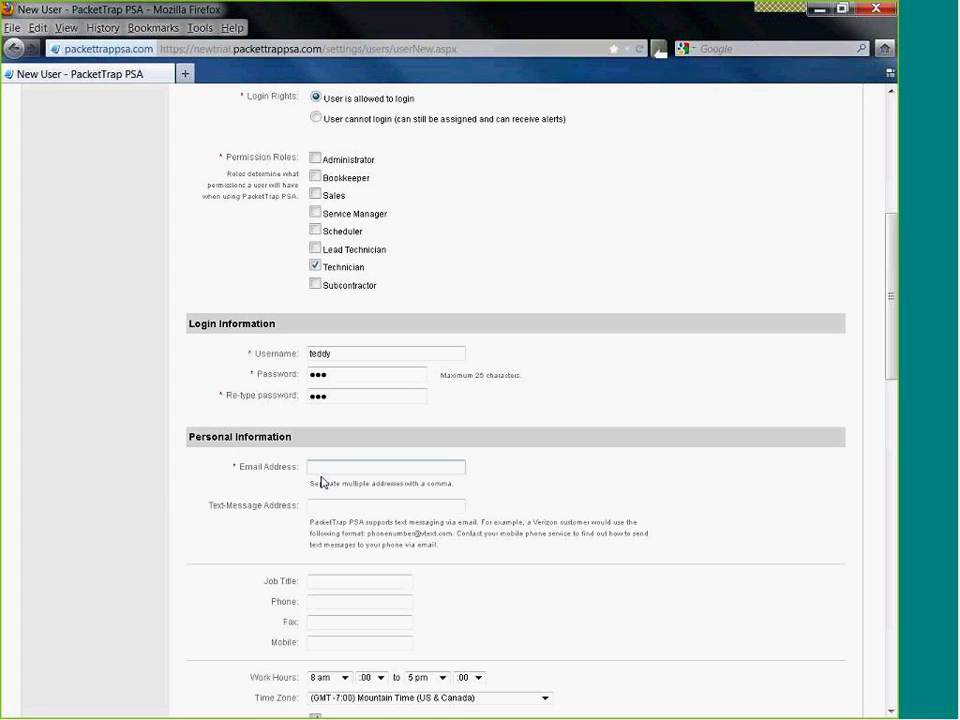
left_click(324, 510)
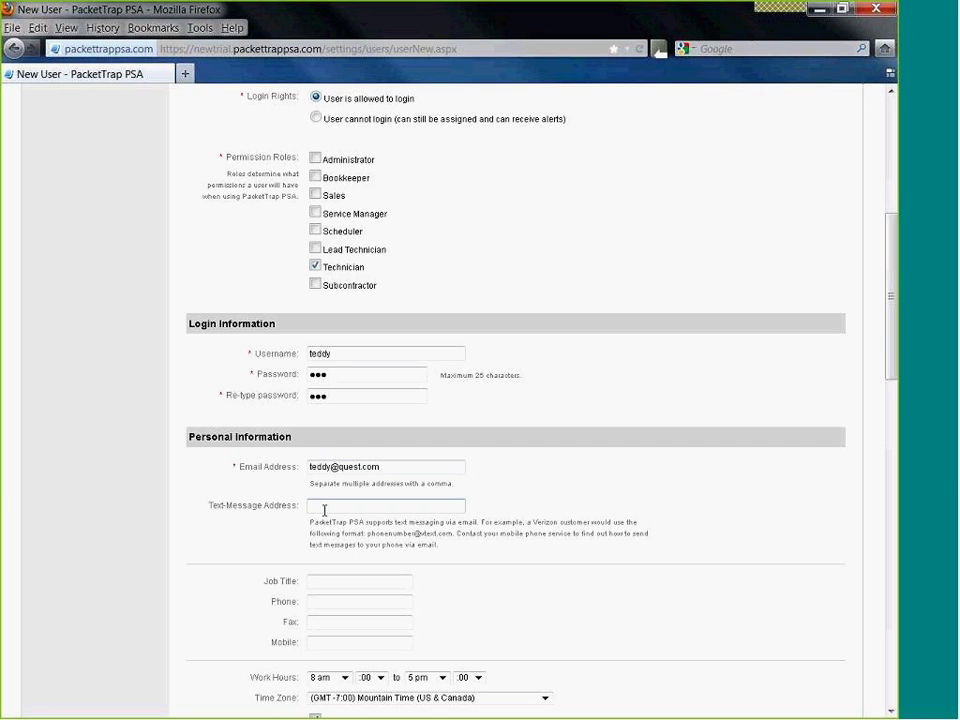
scroll(324, 510, "down", 2)
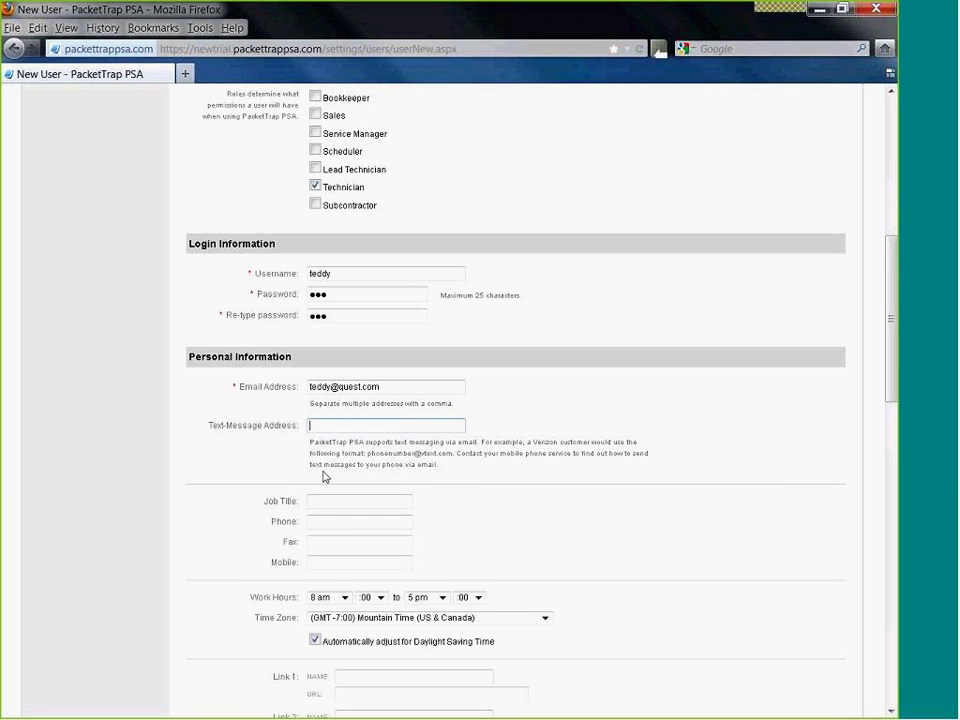
left_click_drag(368, 453, 454, 457)
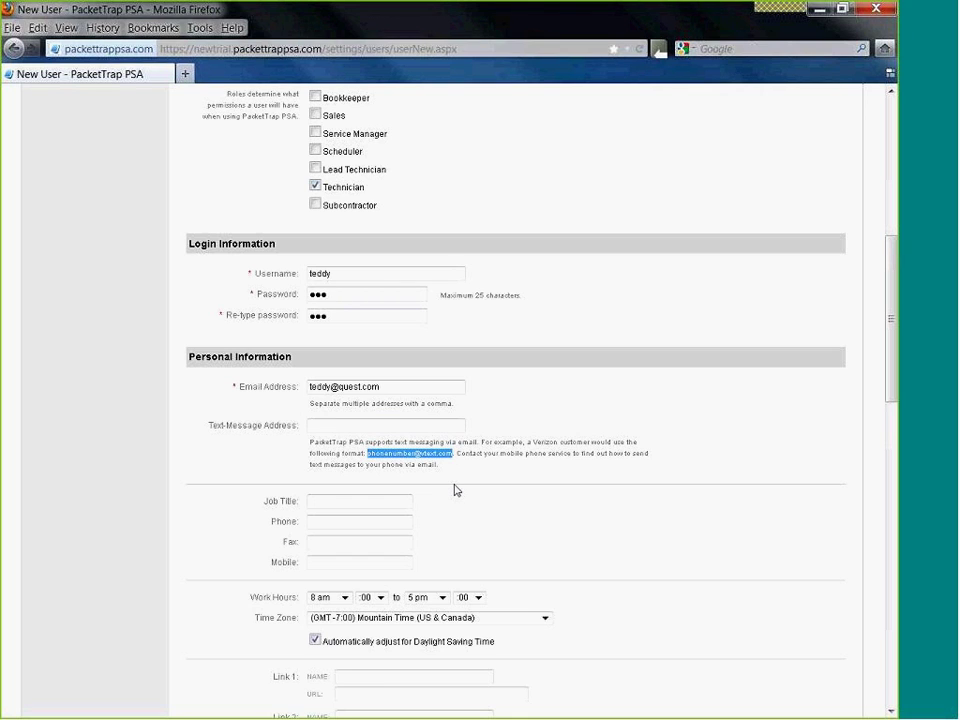
scroll(454, 490, "down", 2)
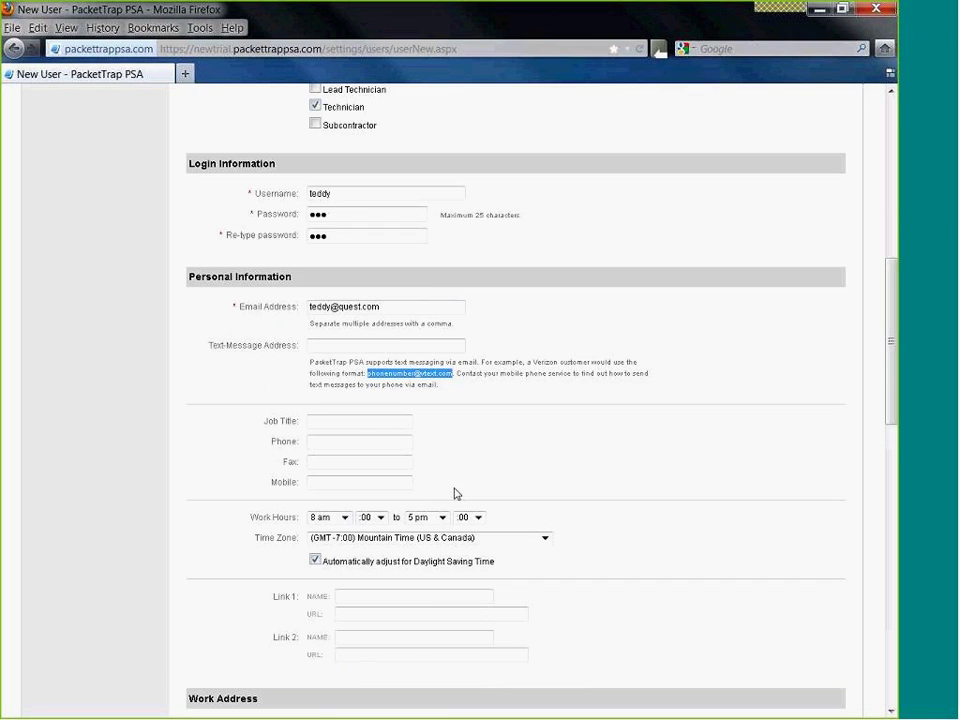
scroll(454, 492, "down", 2)
- Set the job title to Tech and enter the office and mobile phone numbers
left_click(332, 342)
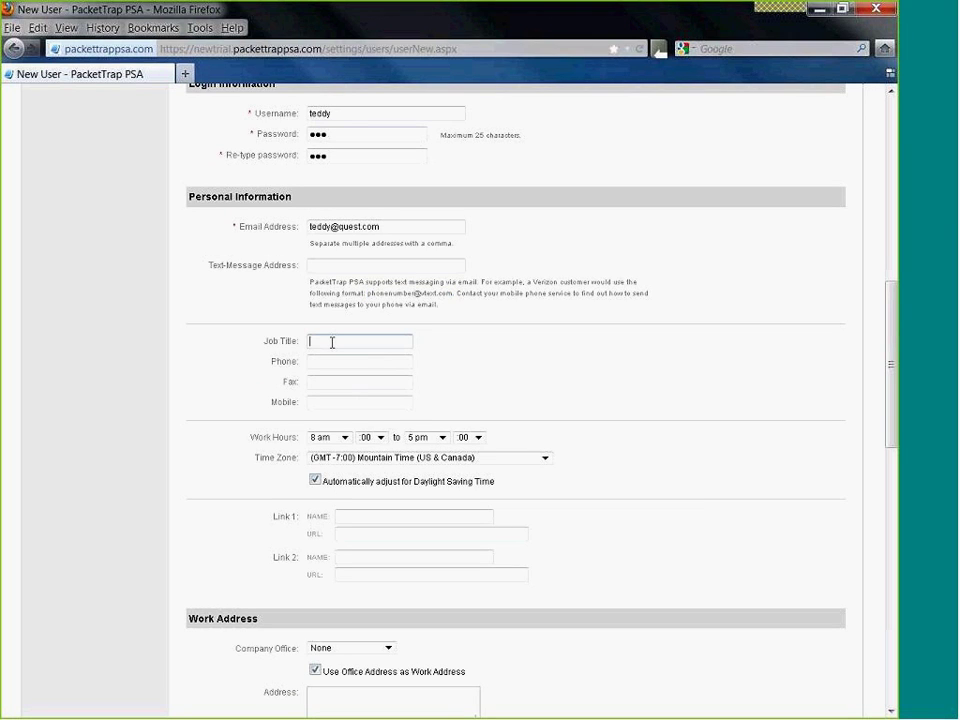
type("Tedh")
key("BackSpace")
type("ch")
left_click(333, 362)
left_click(339, 386)
left_click(331, 400)
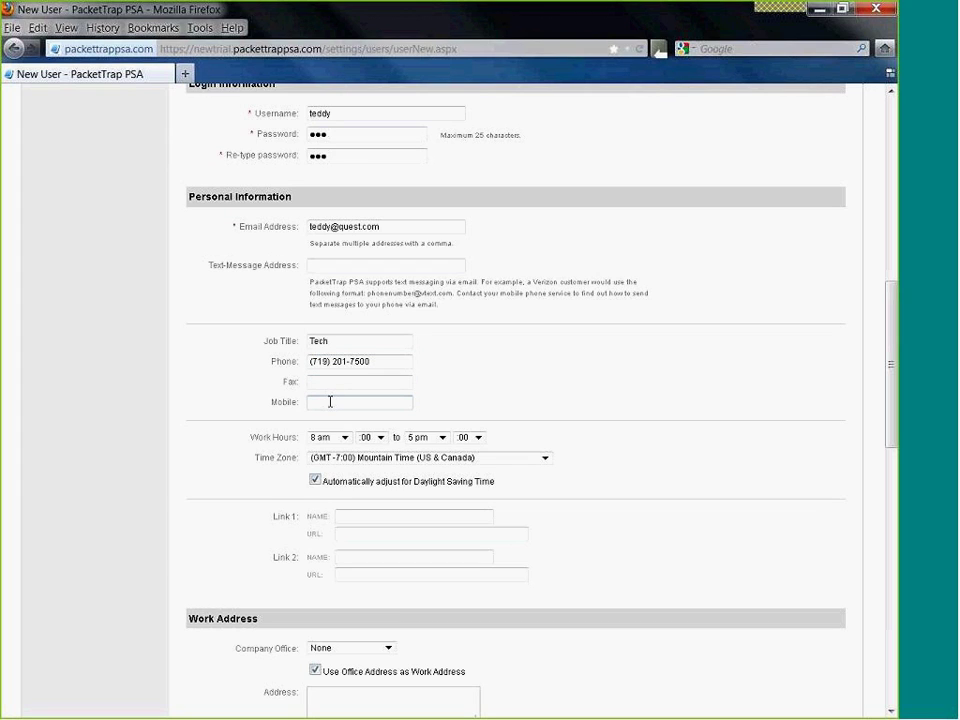
left_click(259, 392)
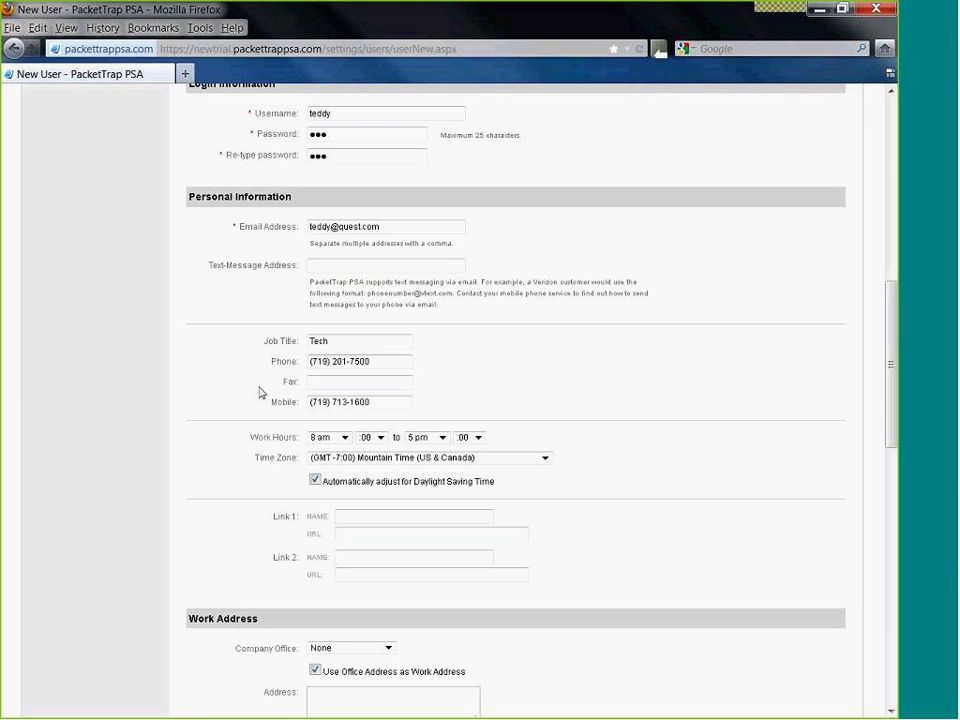
scroll(260, 392, "down", 3)
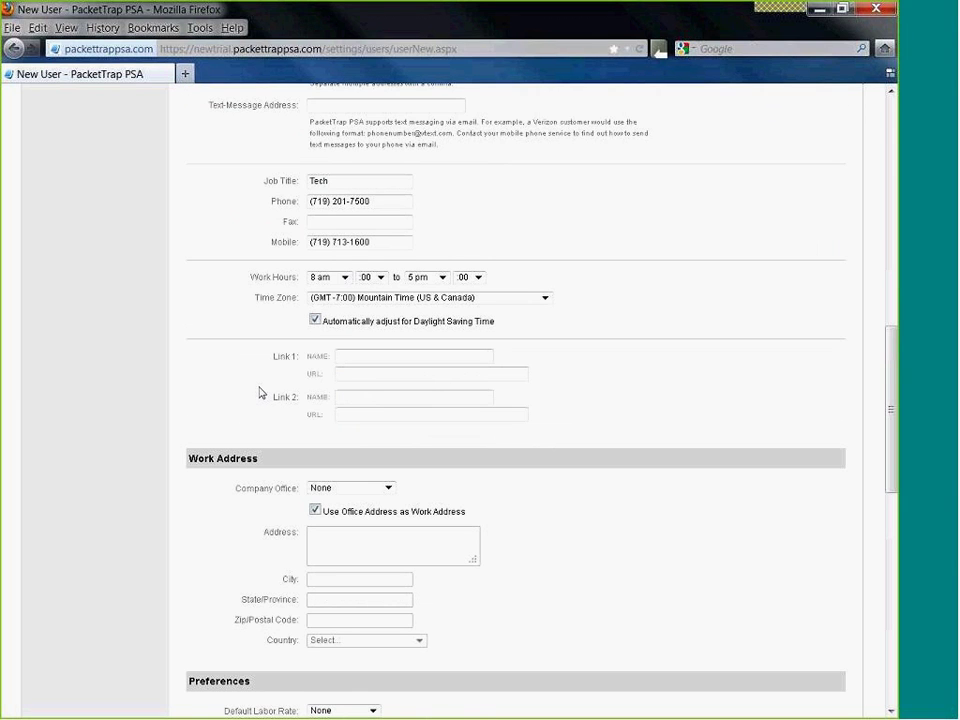
scroll(260, 392, "down", 5)
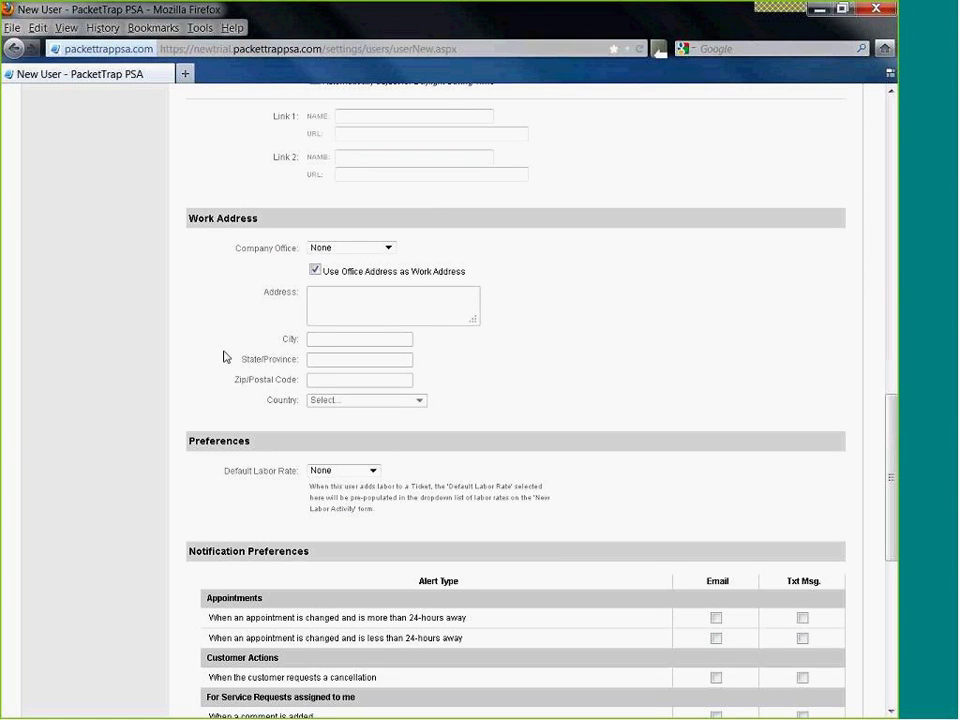
- Assign the user to Main Office [MAIN] with a separate work address
left_click(327, 252)
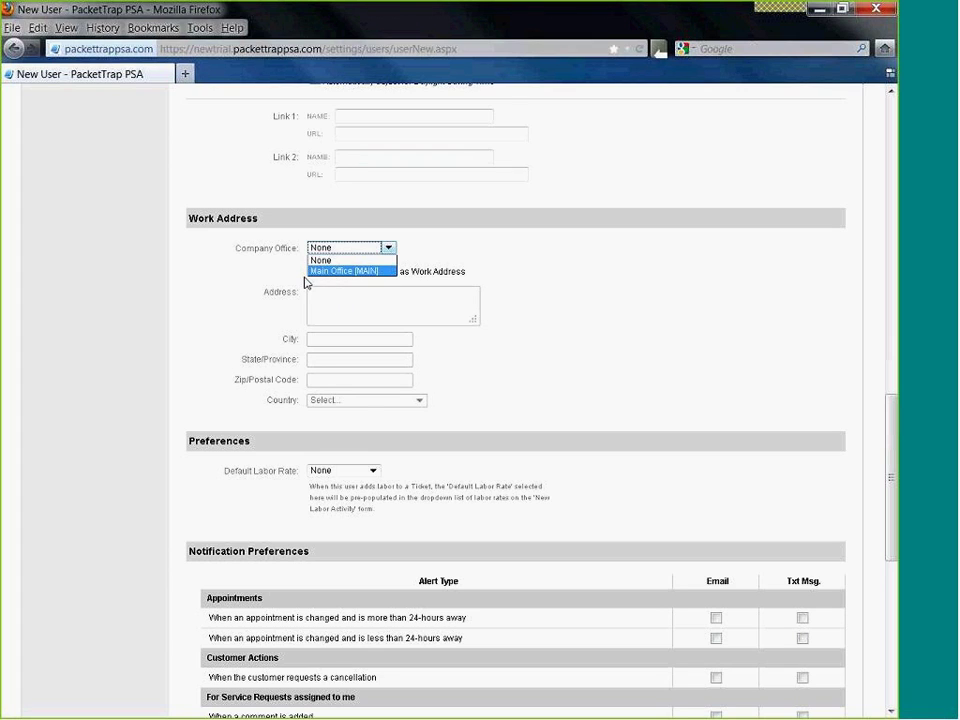
left_click(340, 268)
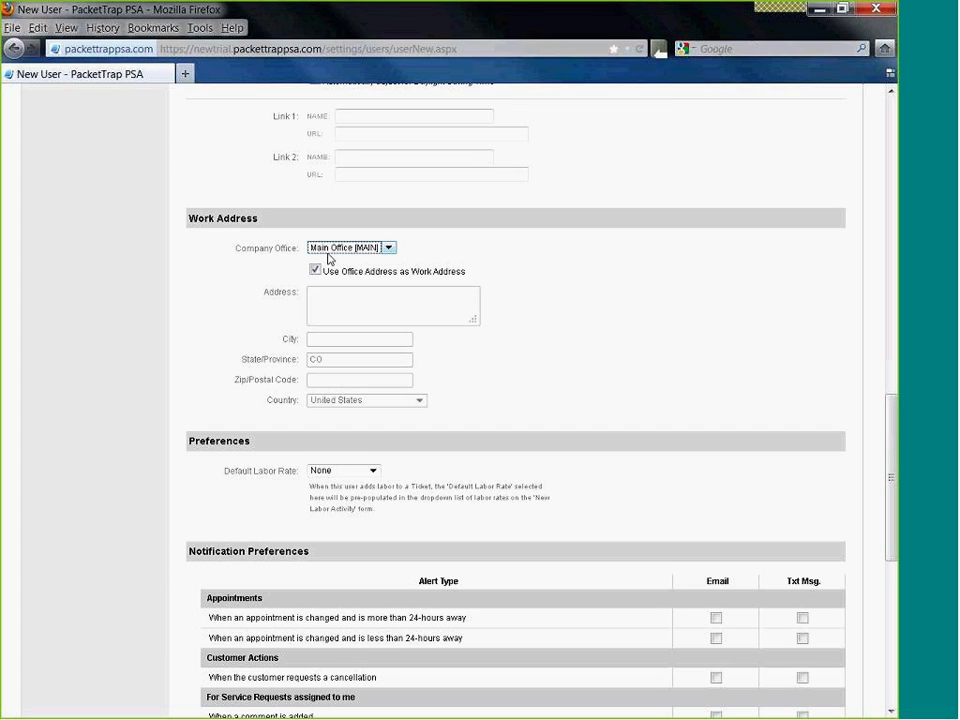
left_click(315, 269)
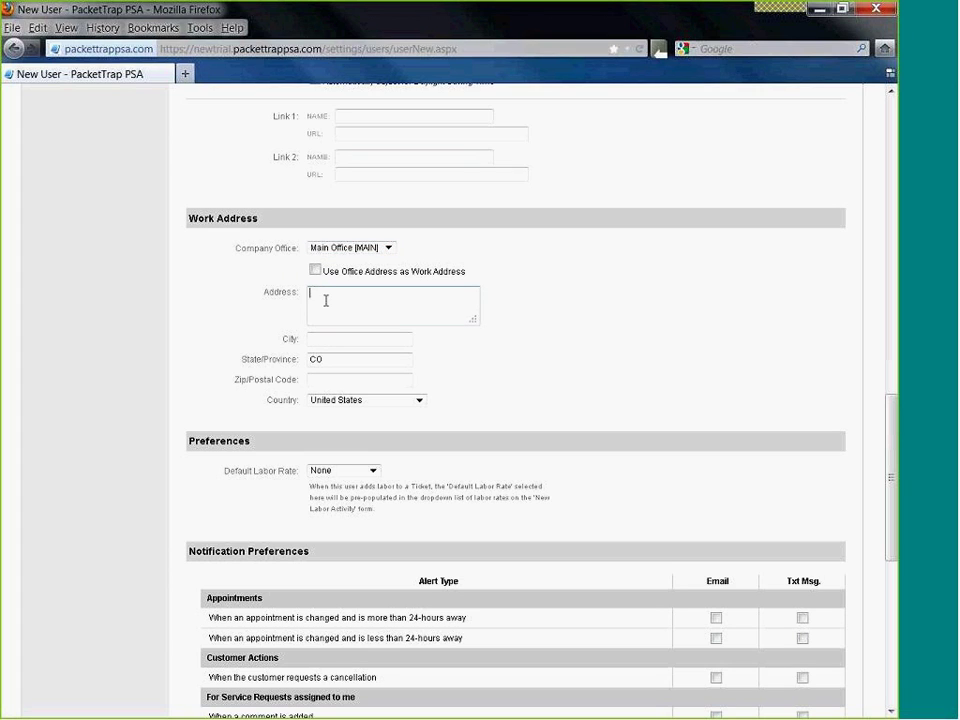
- Enter the work address street, city and ZIP code
key("Tab")
type("Colorado Springs")
key("Tab")
key("Tab")
type("80905")
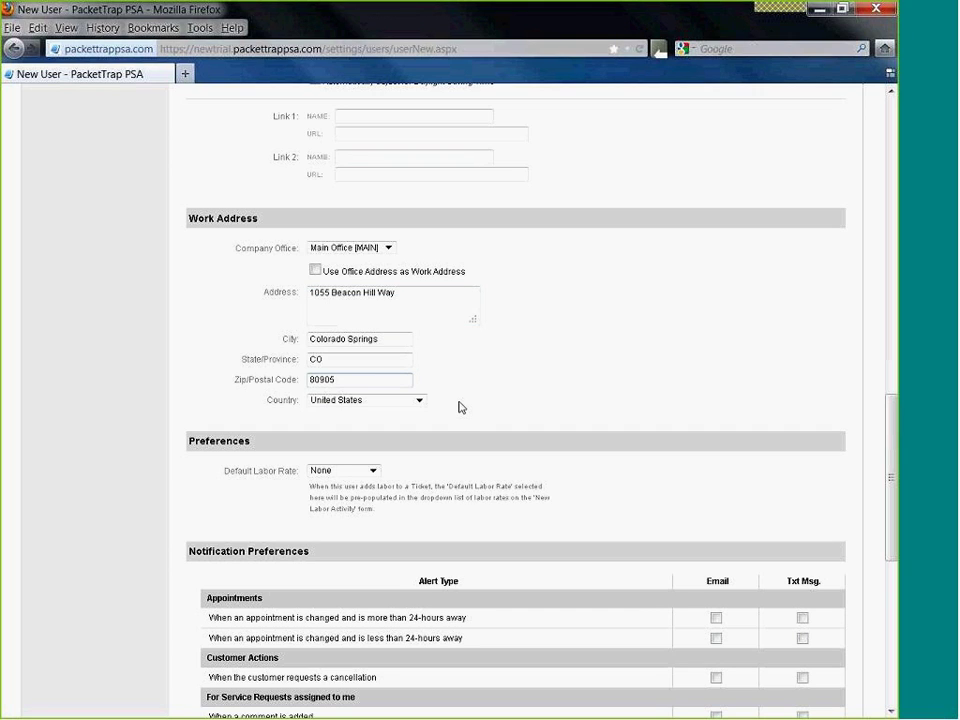
scroll(460, 407, "down", 3)
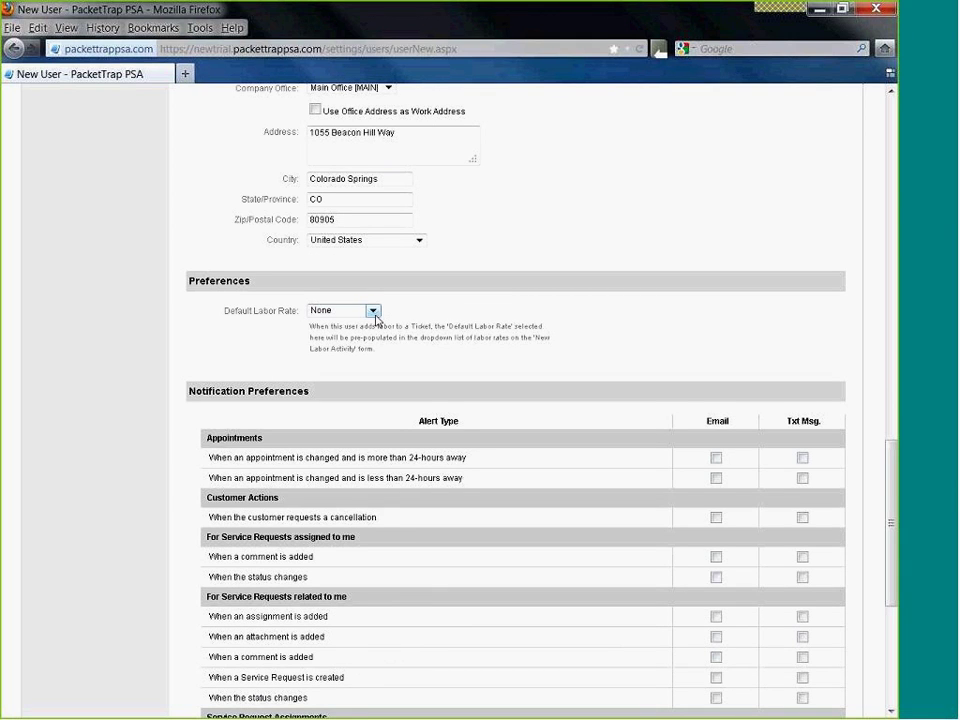
- Make Service Labor the user's default labor rate
left_click(372, 311)
left_click(364, 332)
left_click(380, 355)
- Try iCal schedule alerts in Standard GMT format, switch them back off, and create the user
scroll(312, 360, "down", 5)
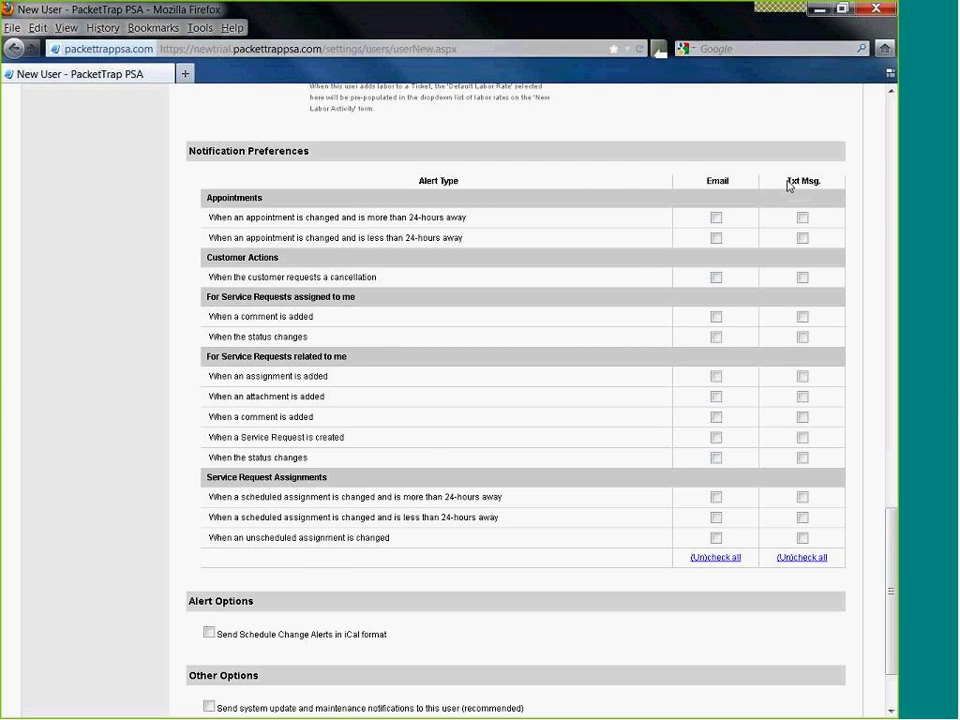
scroll(399, 544, "down", 2)
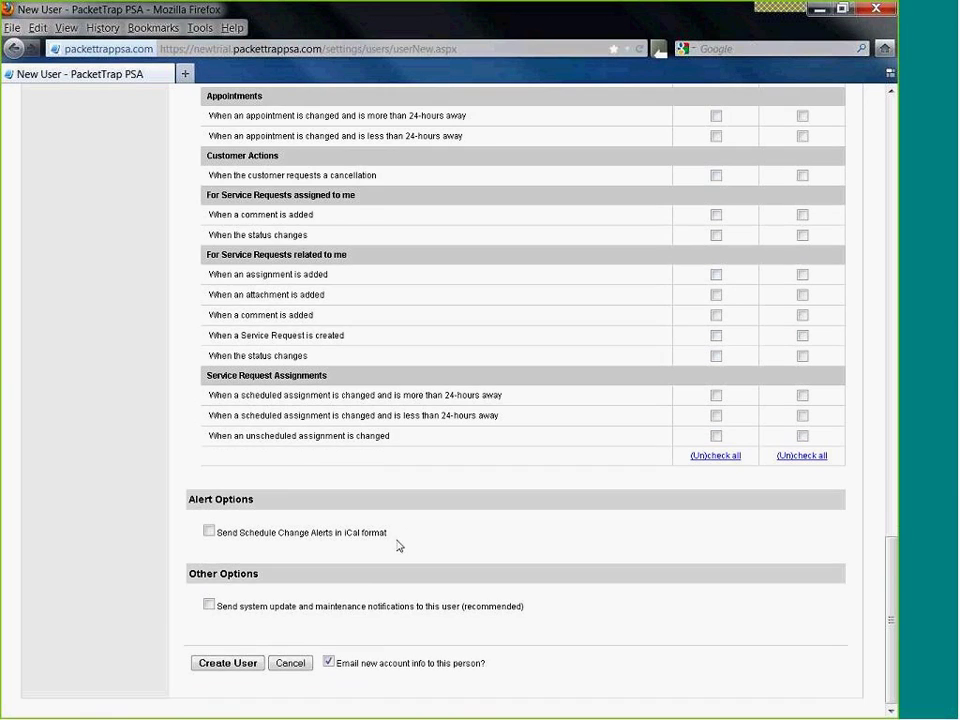
left_click(209, 531)
scroll(193, 533, "down", 1)
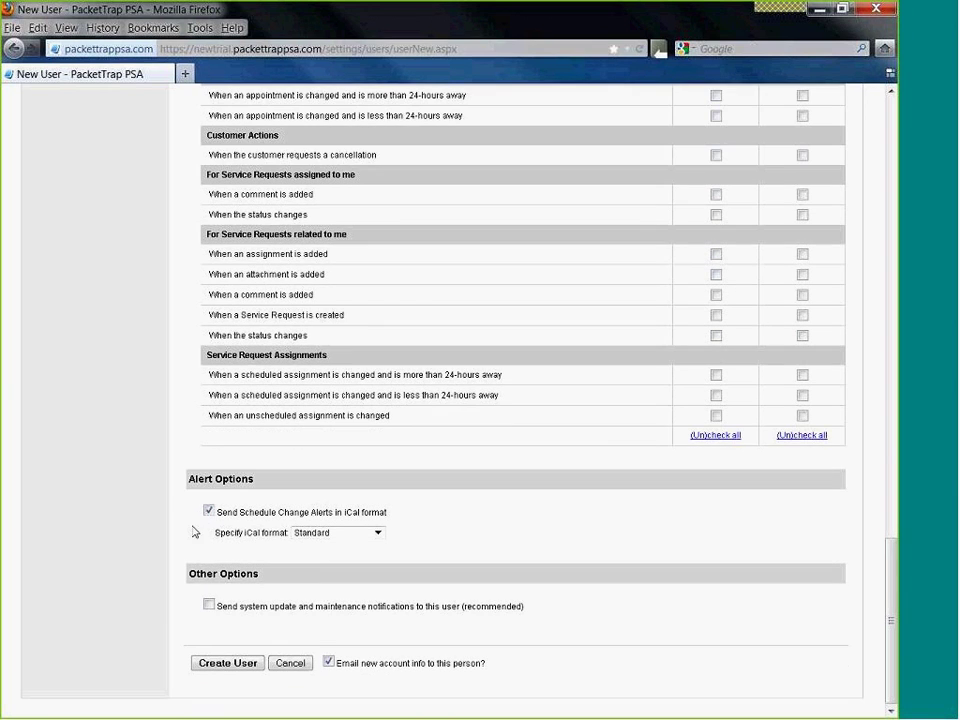
left_click(377, 535)
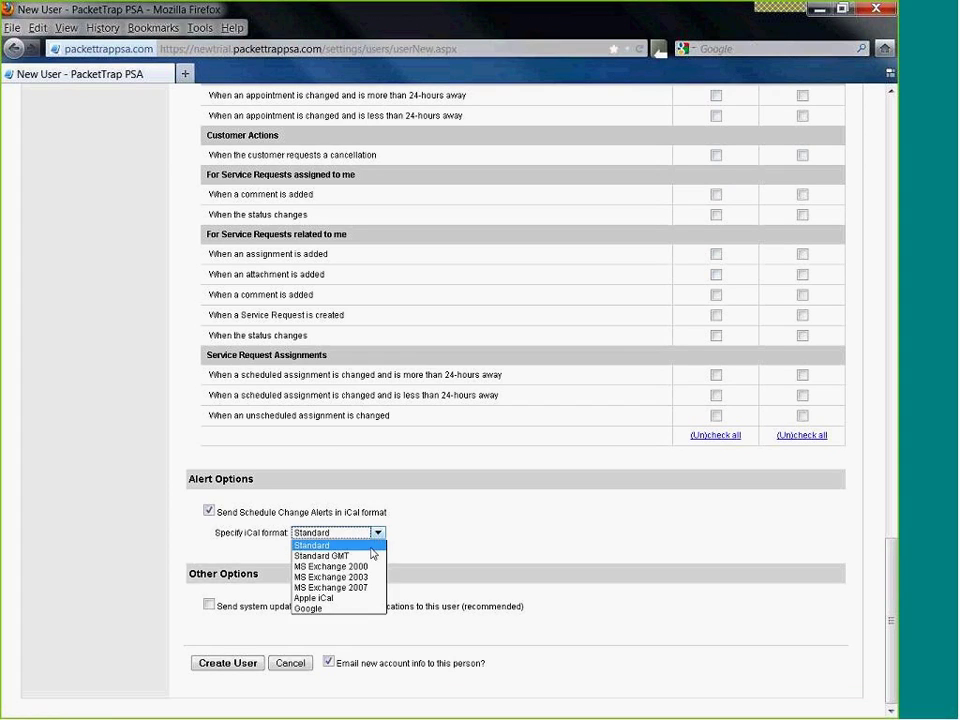
left_click(369, 556)
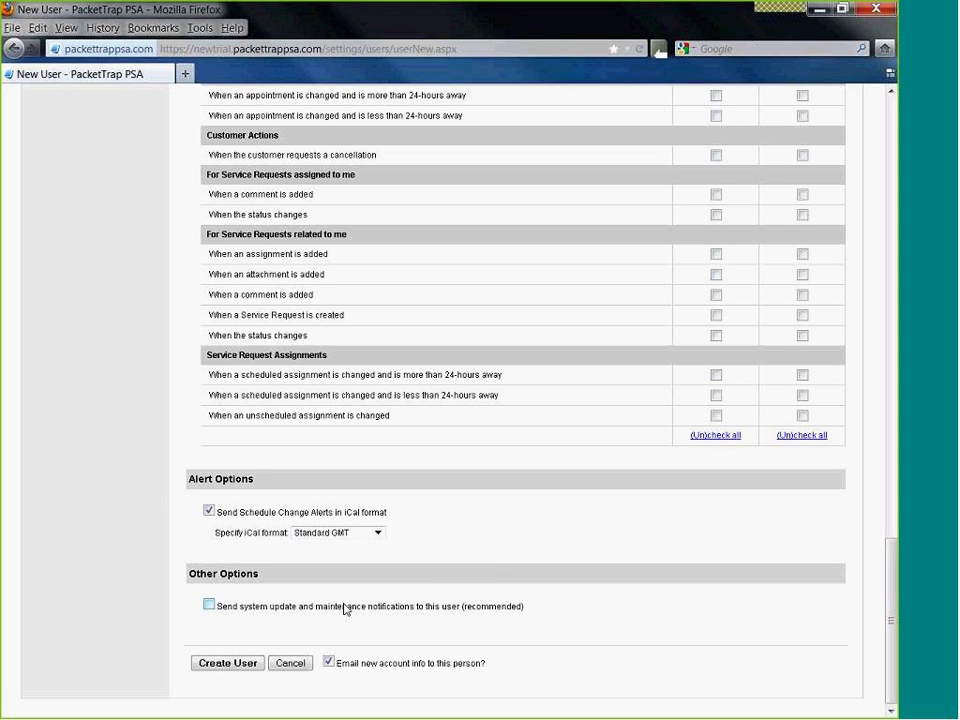
left_click(209, 511)
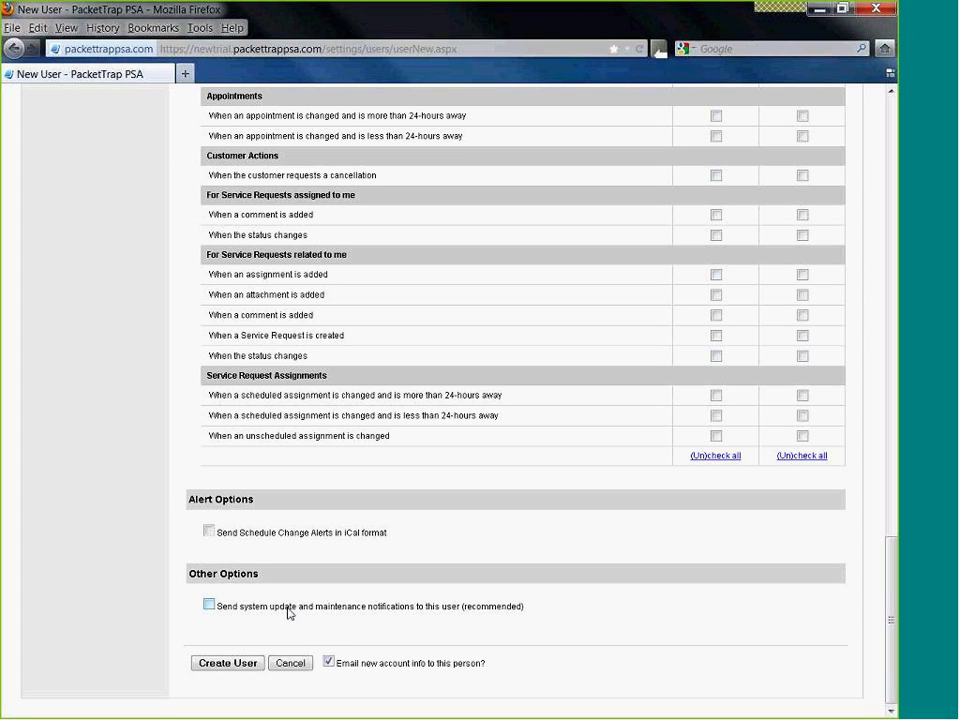
left_click(245, 664)
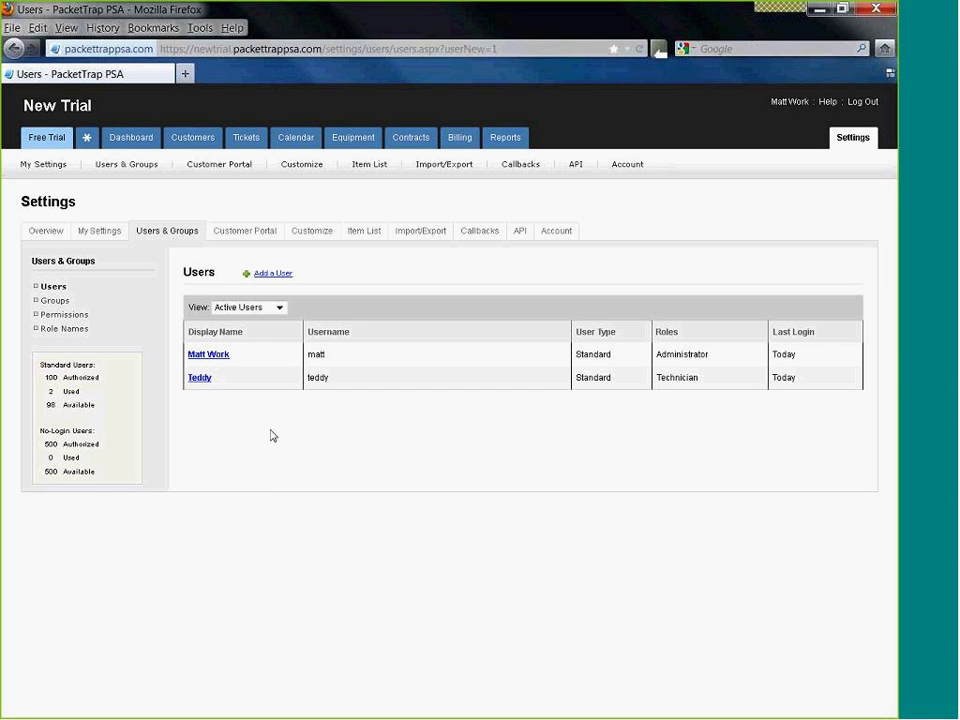
- Return to the Free Trial setup page
left_click(26, 142)
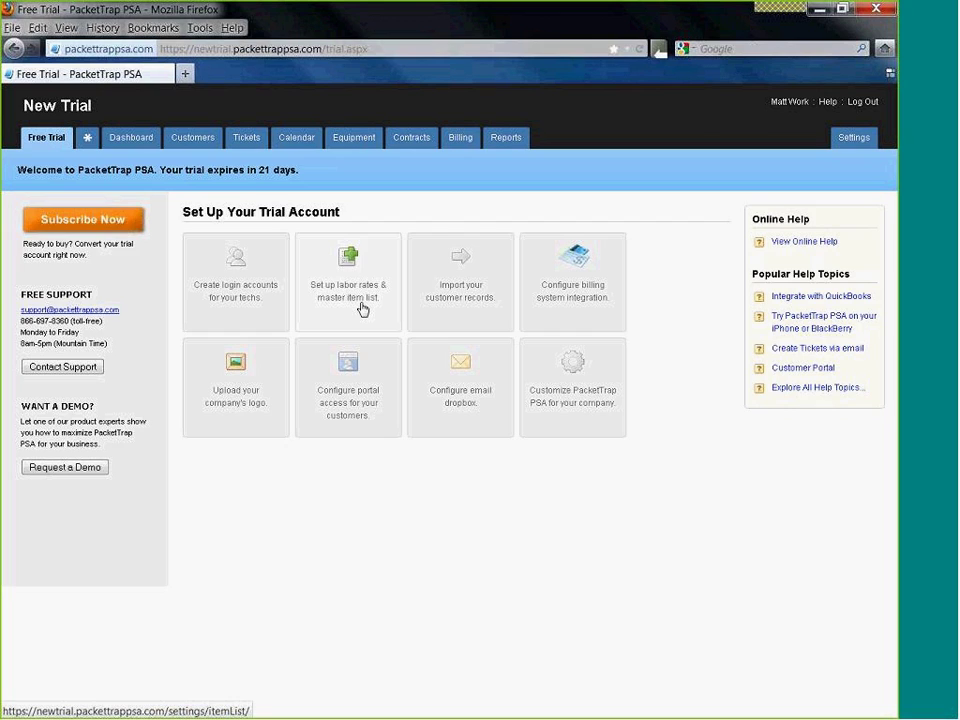
- Open the labor rates and master item list setup task
left_click(362, 309)
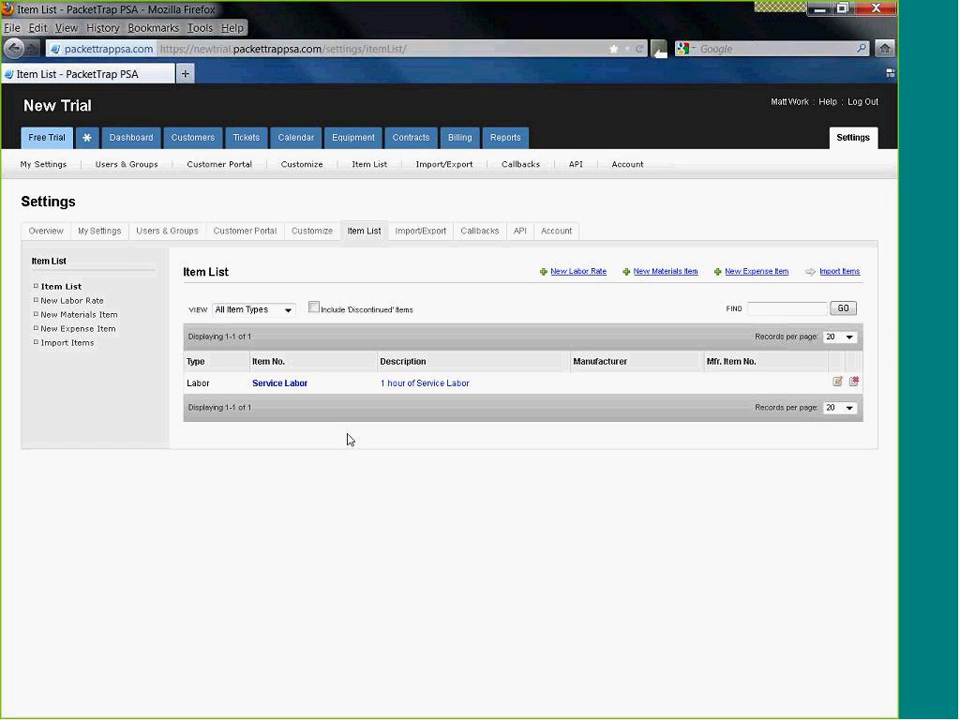
- Review Service Labor's $125.00 price and $45.00 cost, then begin a new labor rate
left_click(287, 388)
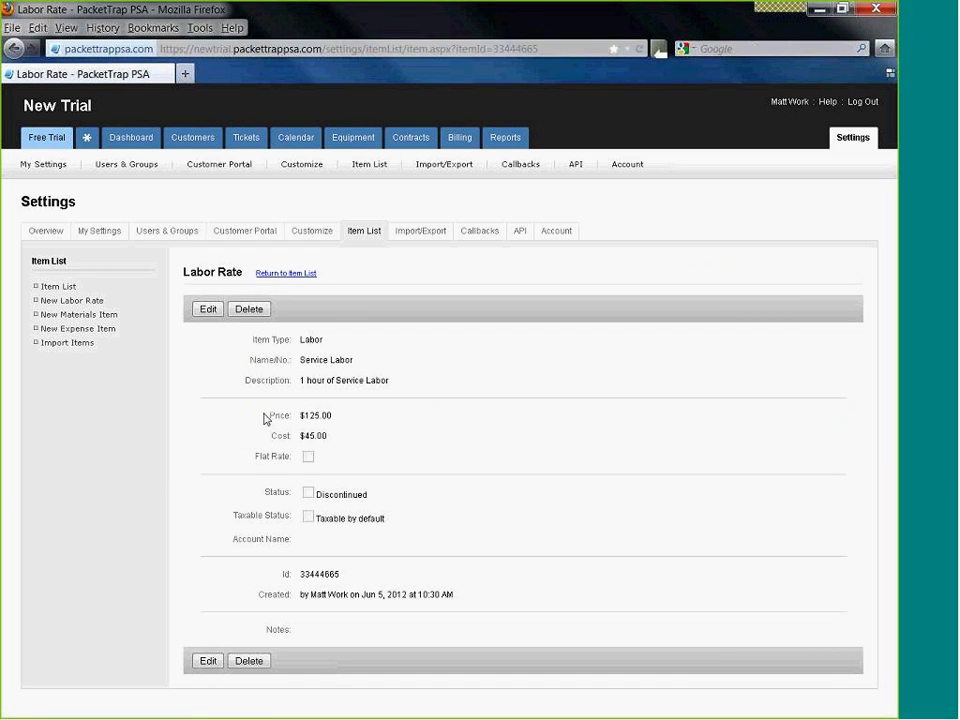
left_click_drag(265, 418, 349, 431)
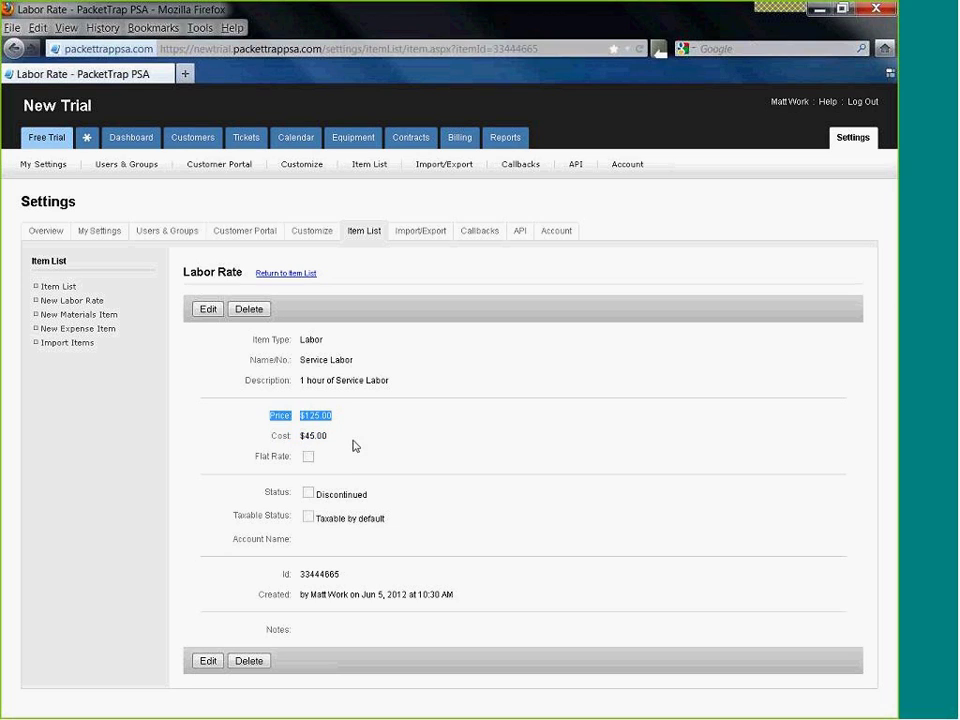
left_click_drag(326, 436, 266, 433)
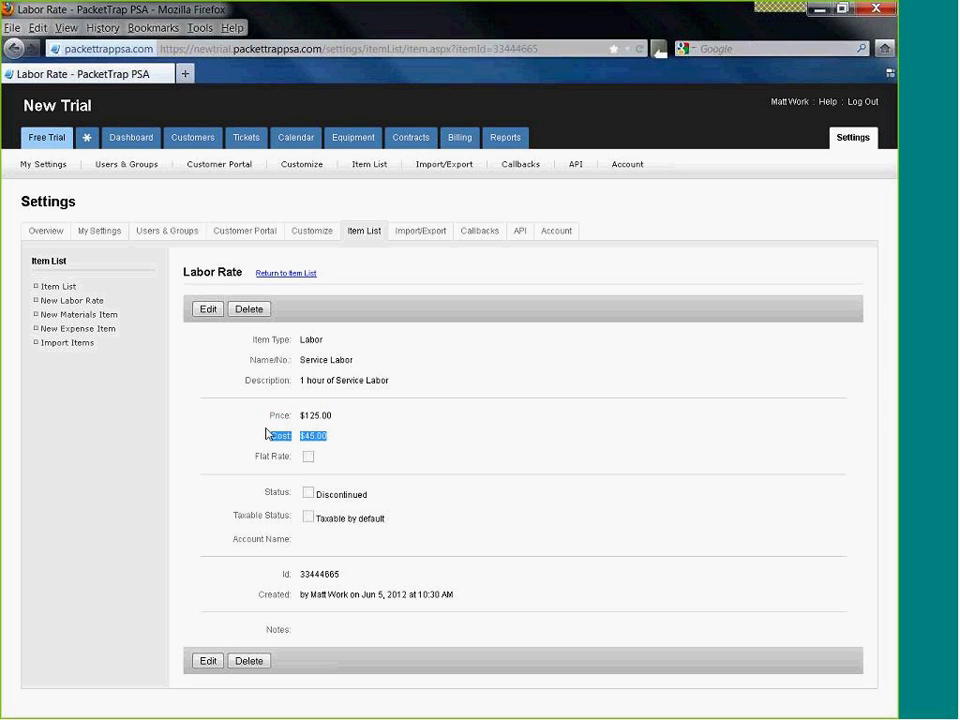
left_click(255, 434)
left_click(92, 302)
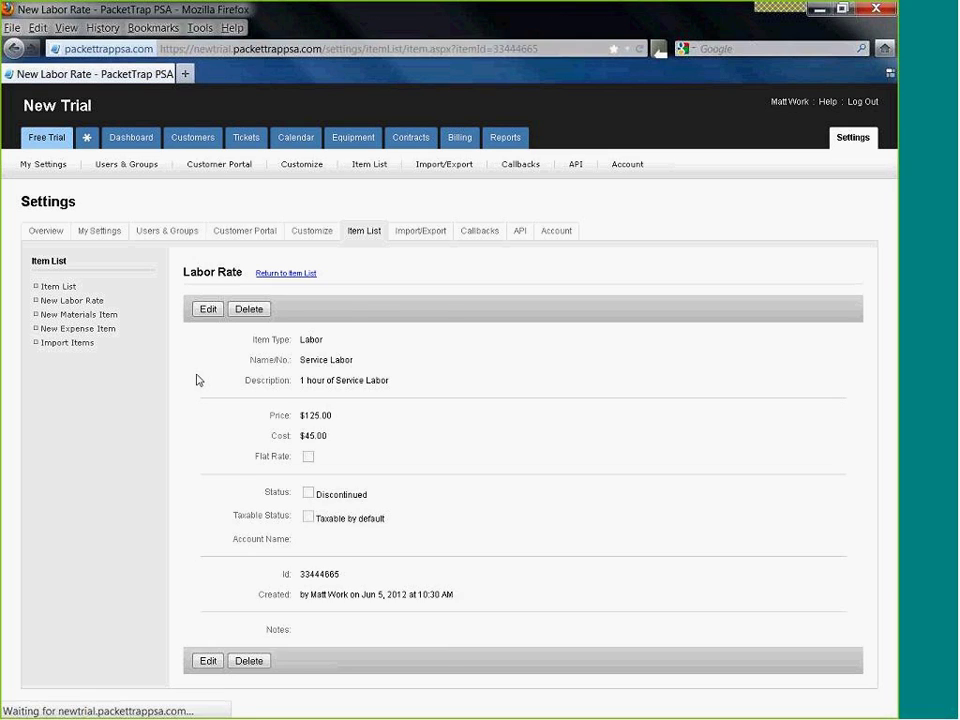
- Save the After Hours Labor rate, '5:30 to 7:30 a.m. Labor Rate', with price 200.00 and cost 85.00
left_click(331, 360)
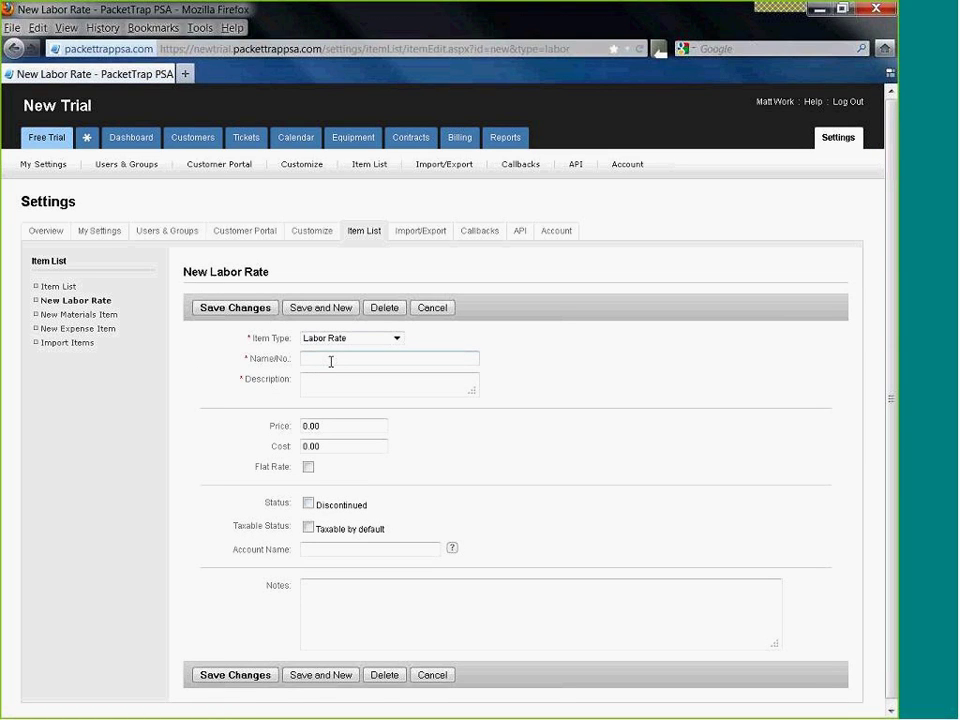
type("After Hours Labor")
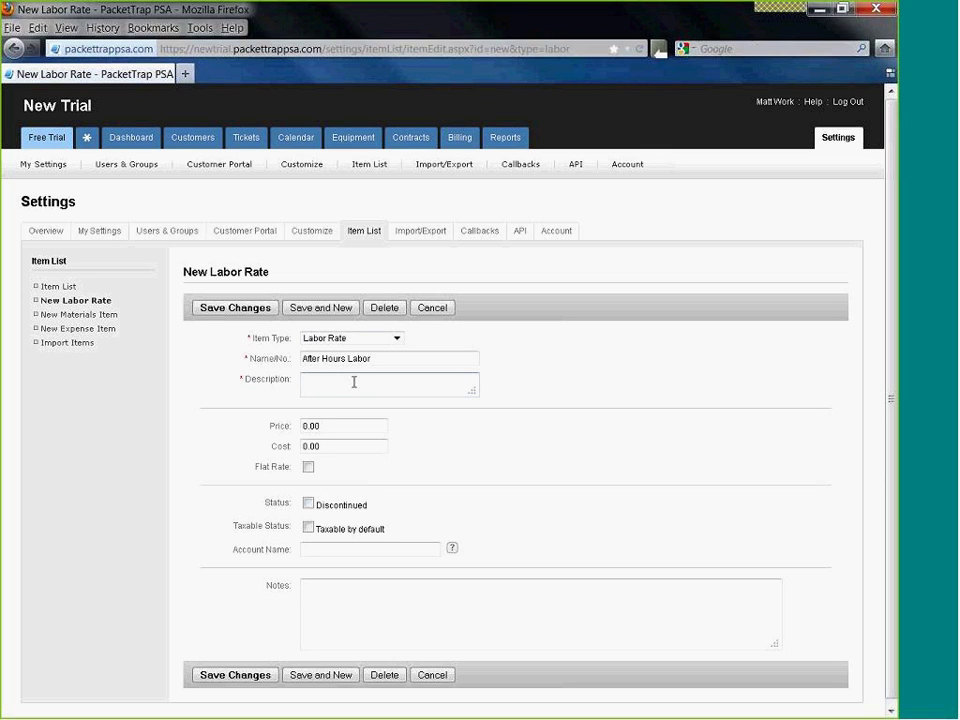
type("5:30 to 7:30 a.m. Labor Rate")
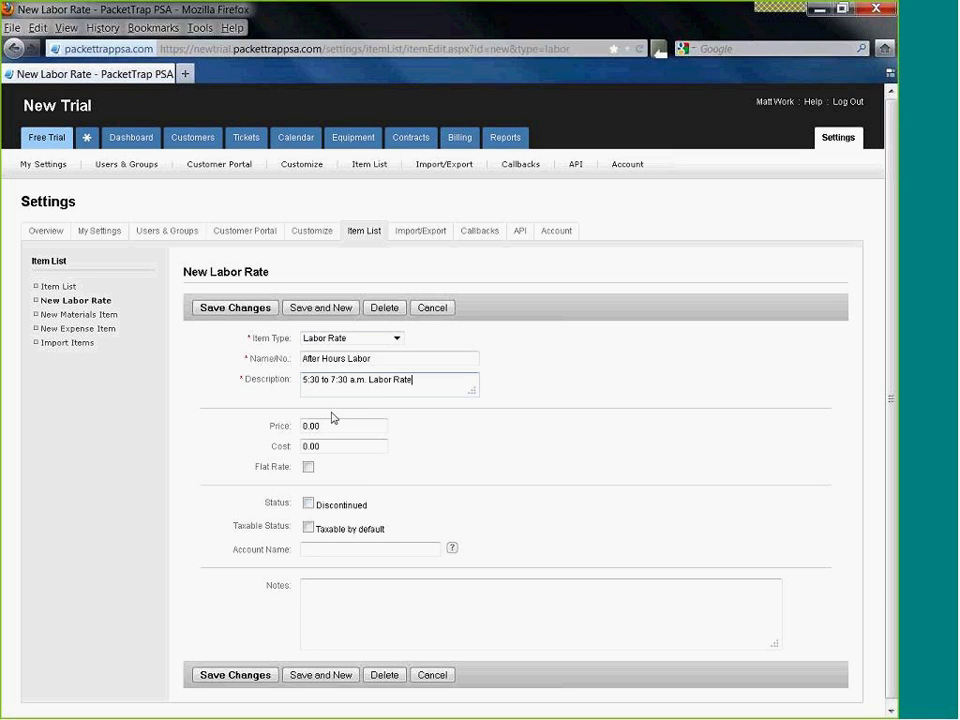
key("Tab")
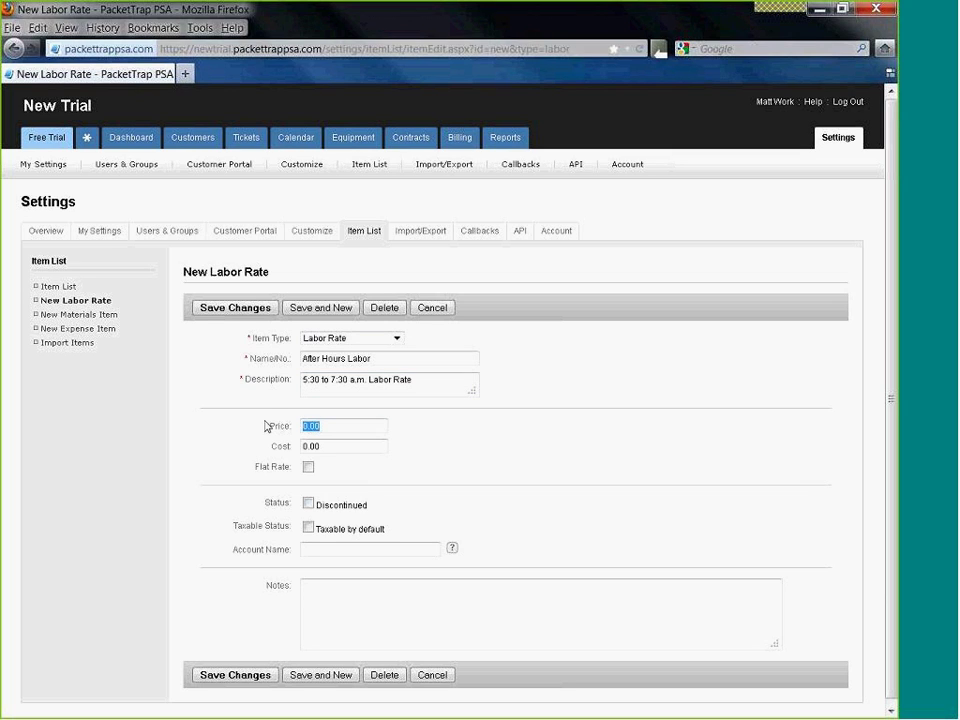
type("200.00")
key("Tab")
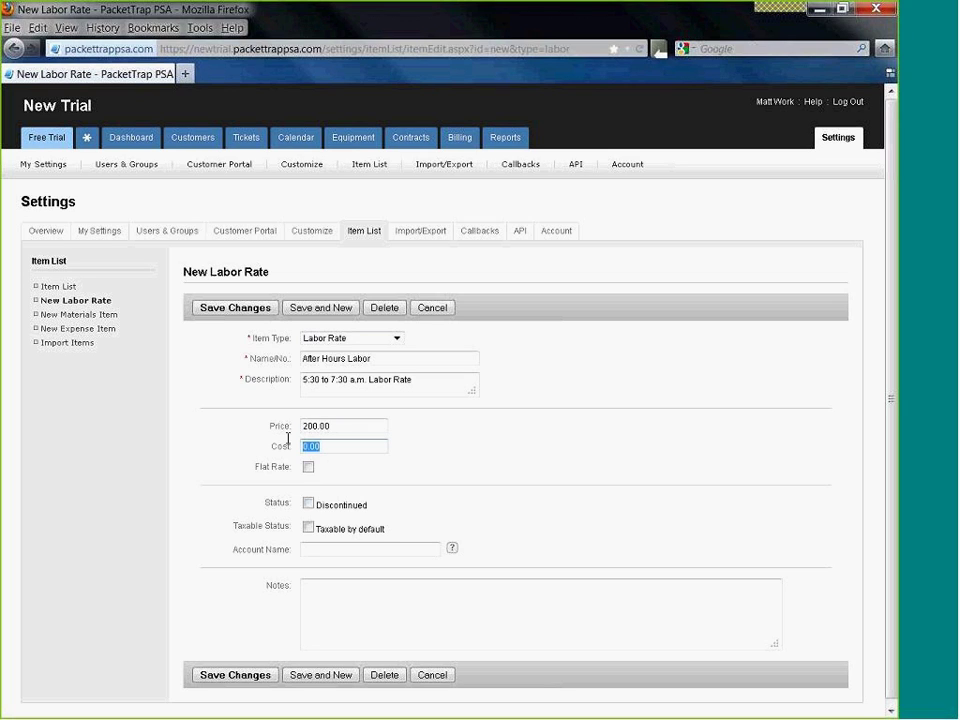
type("85.00")
left_click(225, 307)
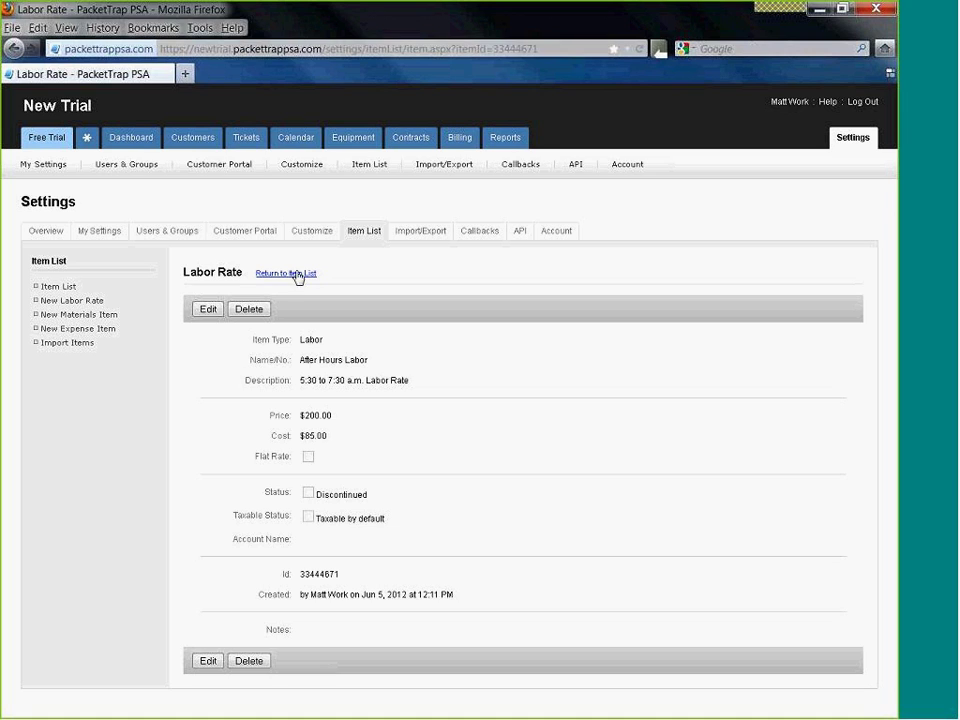
- Go back to the Item List showing both labor rates, then start an item import
left_click(298, 273)
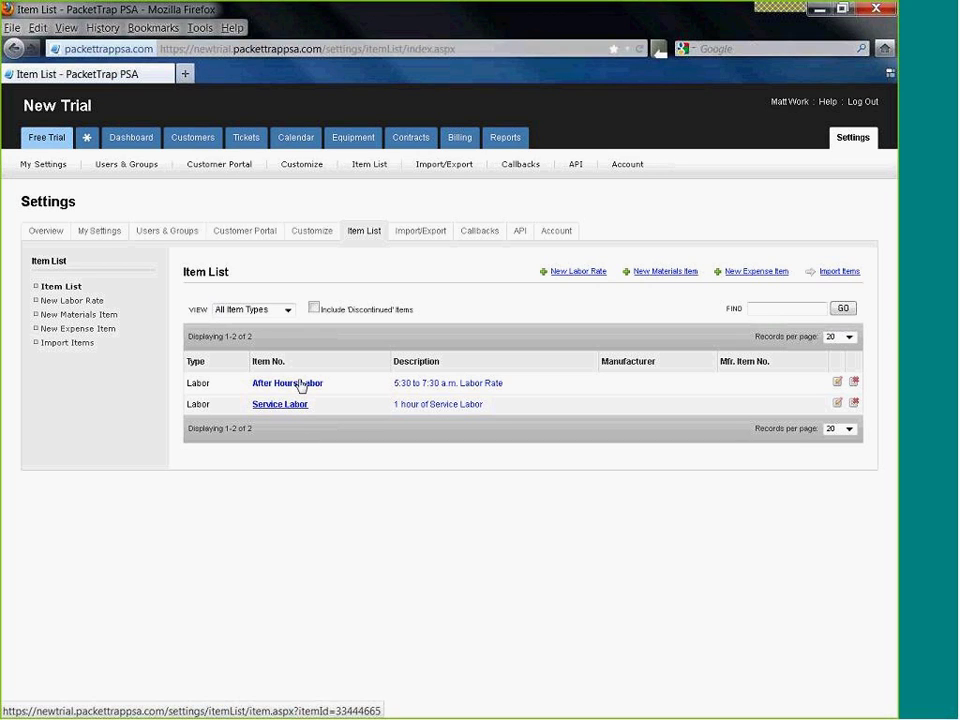
left_click(301, 384)
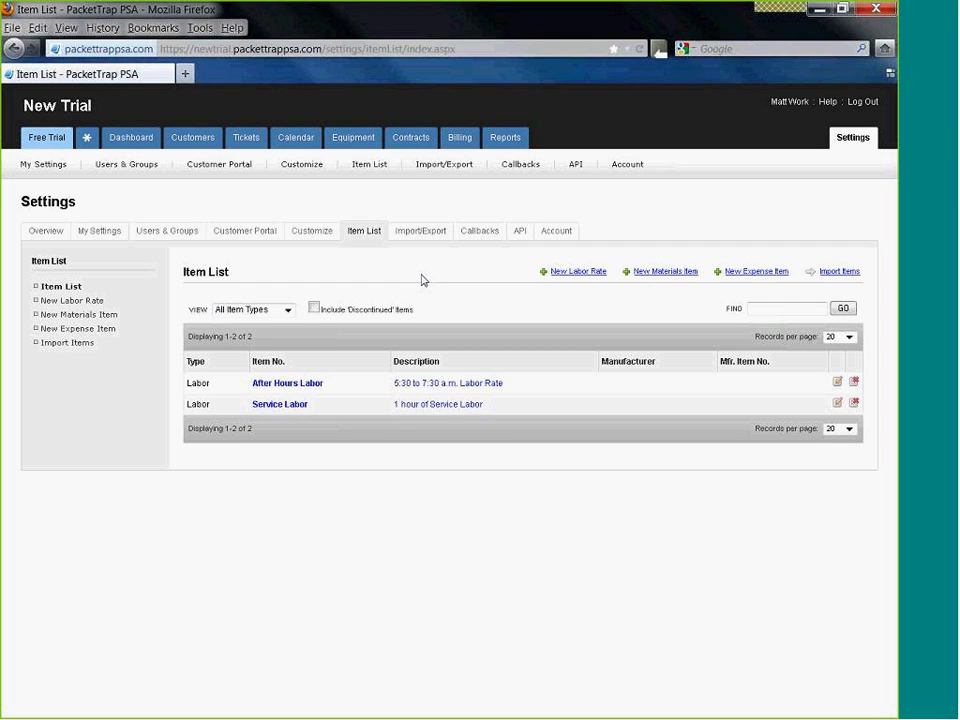
left_click(72, 344)
- Pick Example Labor Item Import.csv as comma-delimited data and continue to Step 2 of 3
left_click_drag(507, 214, 447, 150)
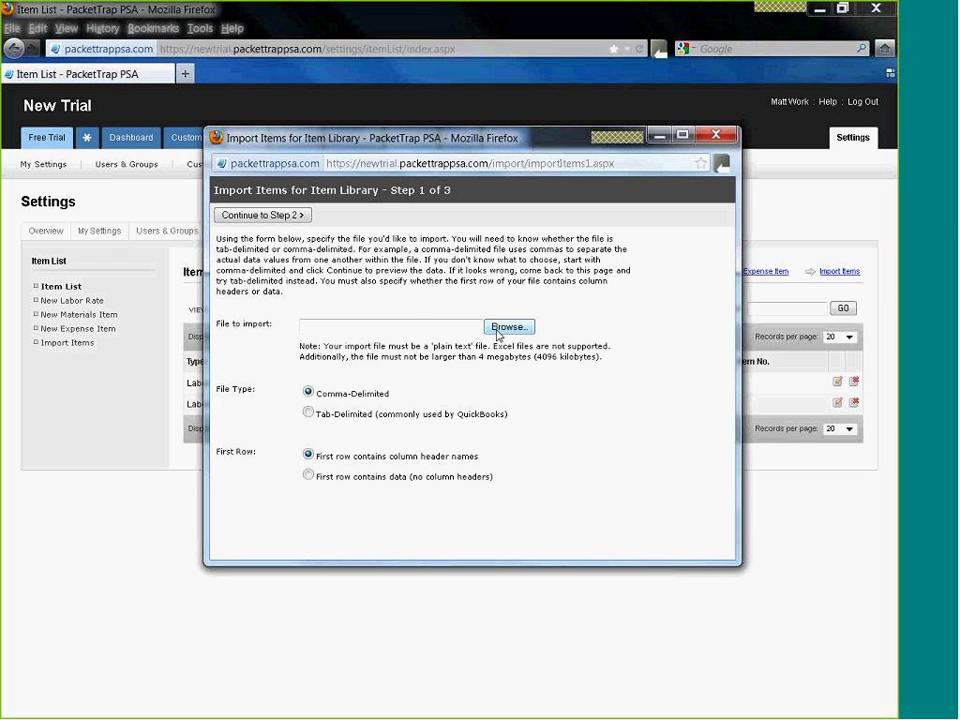
left_click(507, 327)
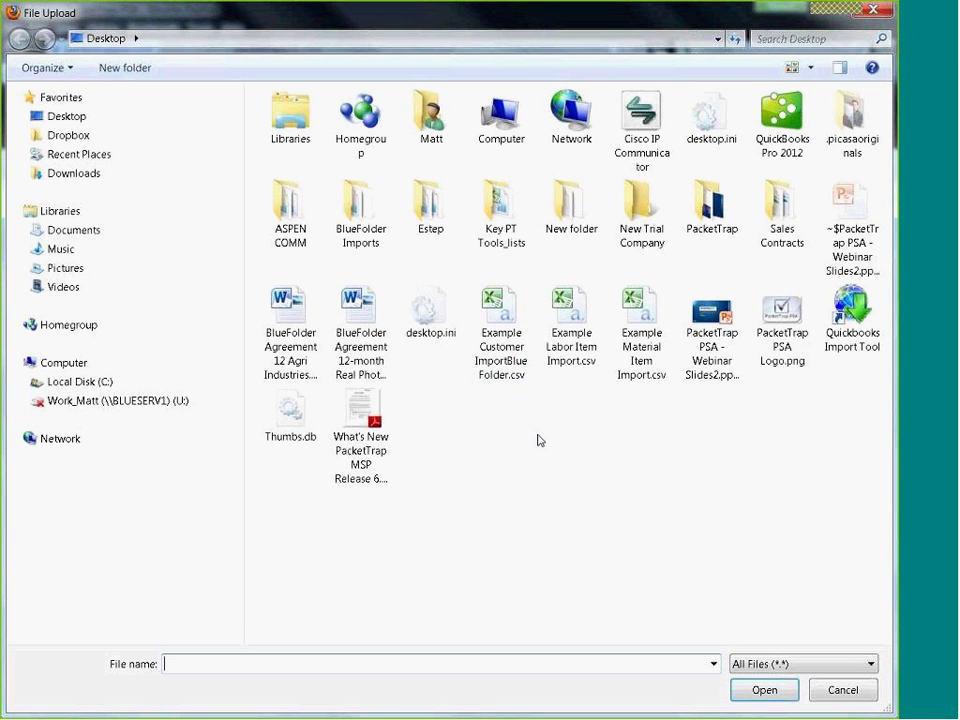
double_click(574, 347)
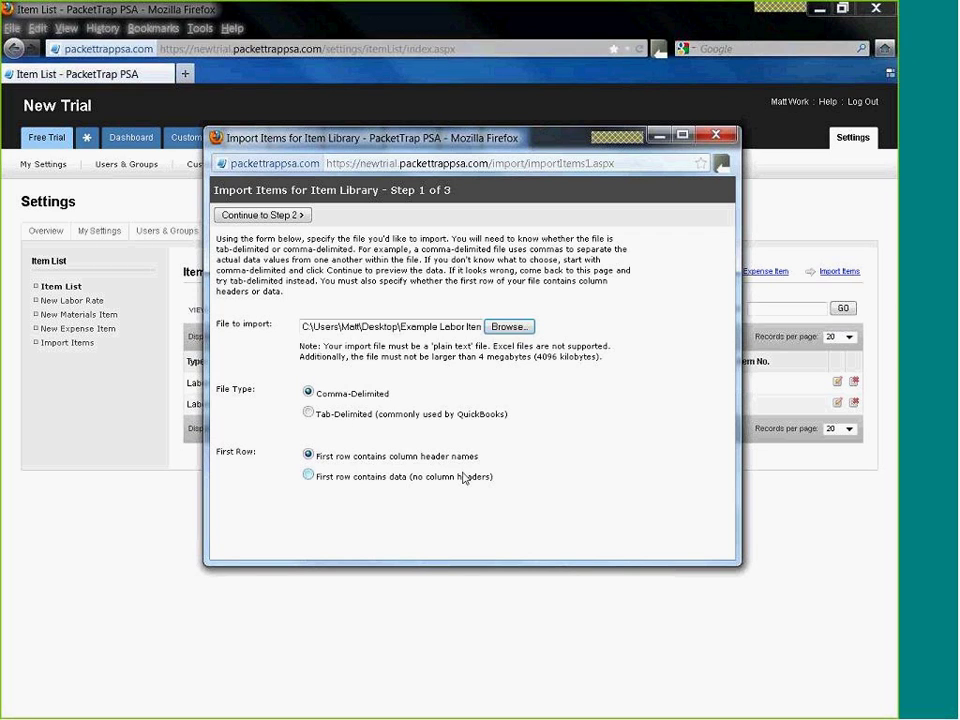
left_click(262, 215)
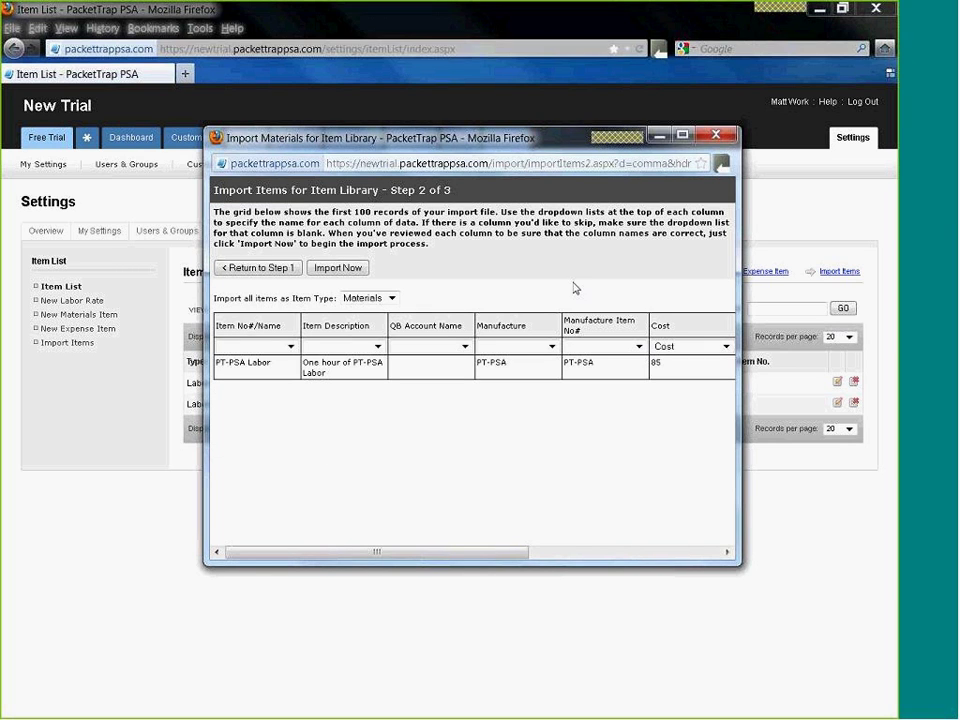
- Map the import columns to Item No., Description, Manufacturer and Mfr. Item No., leaving QB Account Name unmapped
left_click_drag(739, 564, 792, 652)
left_click_drag(399, 139, 329, 113)
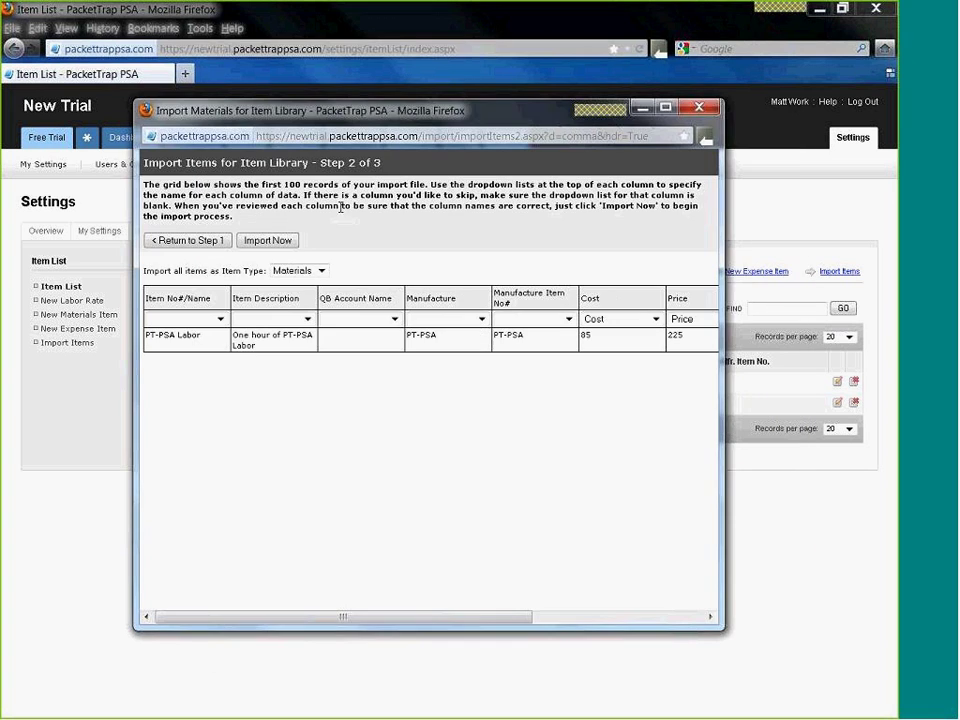
left_click(220, 319)
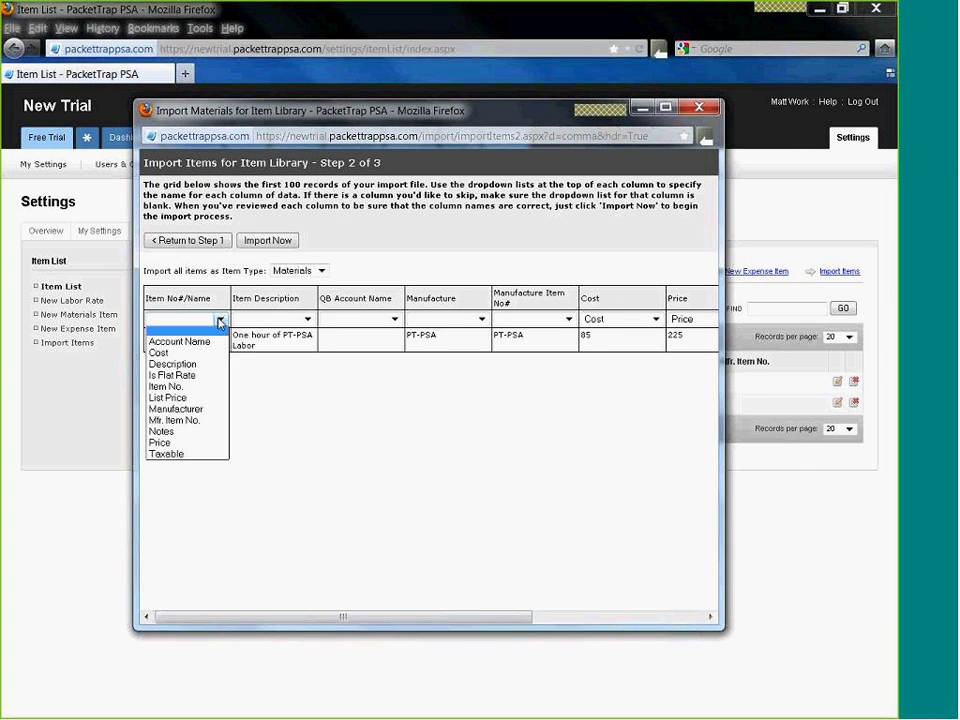
left_click(168, 386)
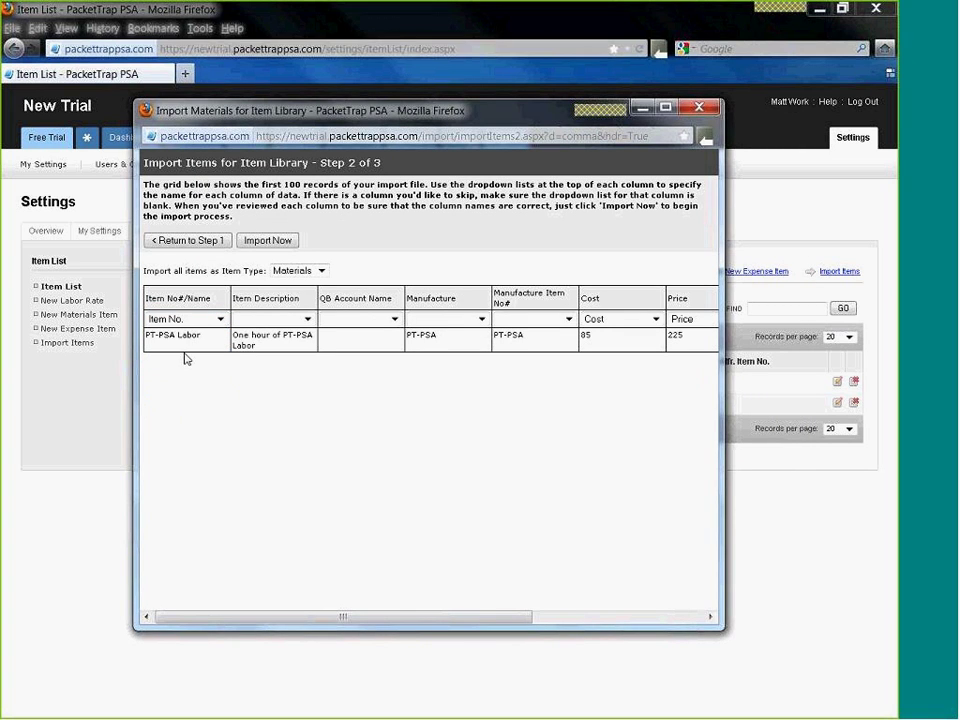
left_click(307, 319)
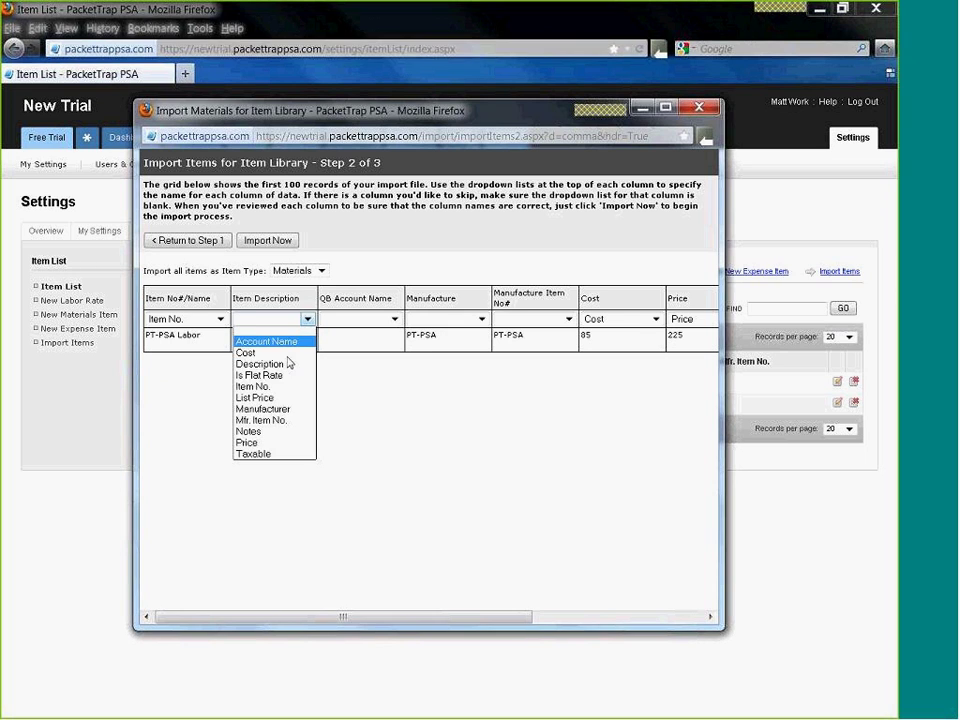
left_click(289, 363)
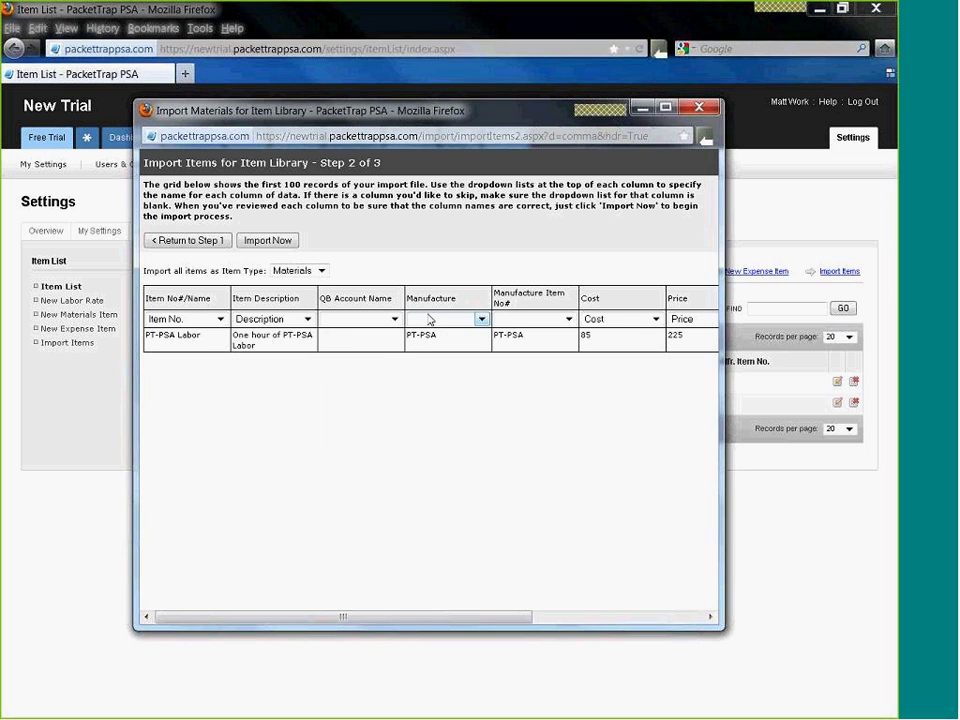
left_click_drag(390, 619, 476, 621)
left_click(321, 319)
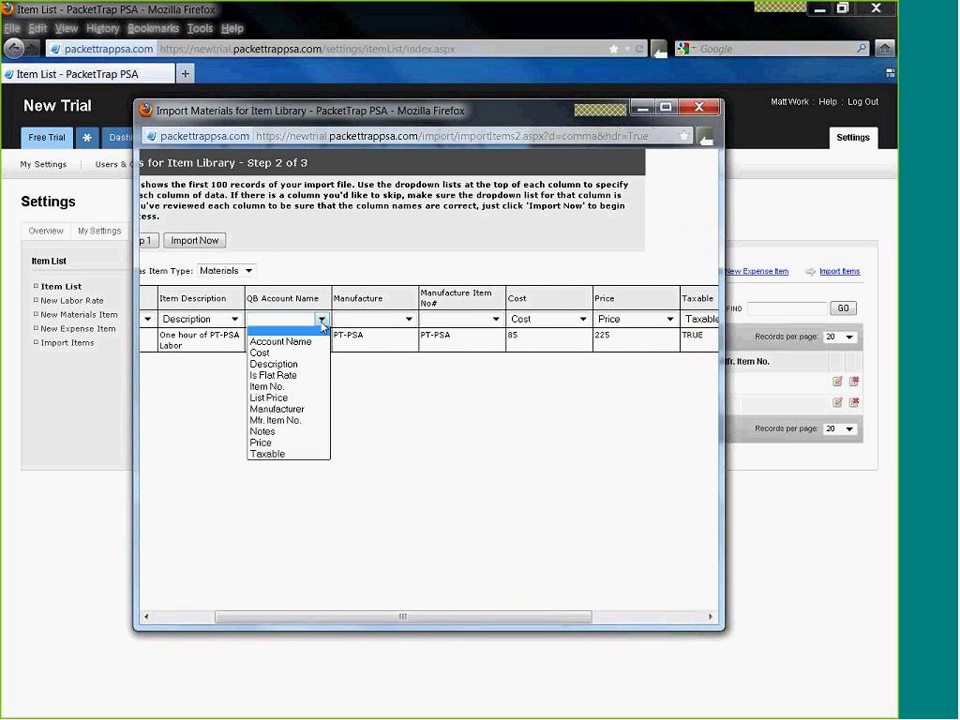
left_click(343, 312)
left_click(407, 319)
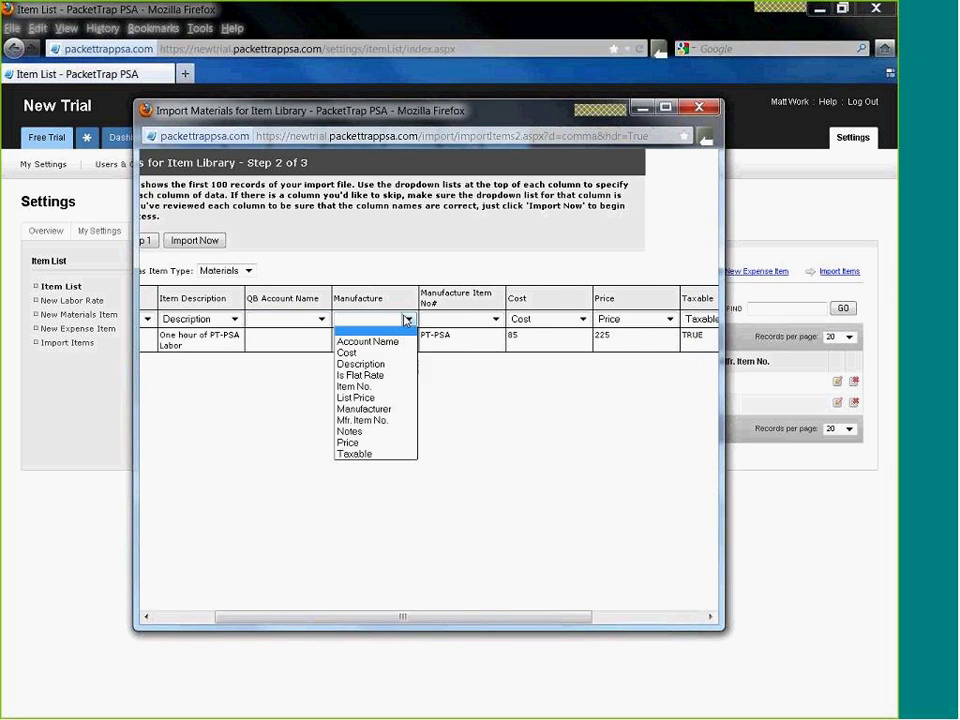
left_click(372, 409)
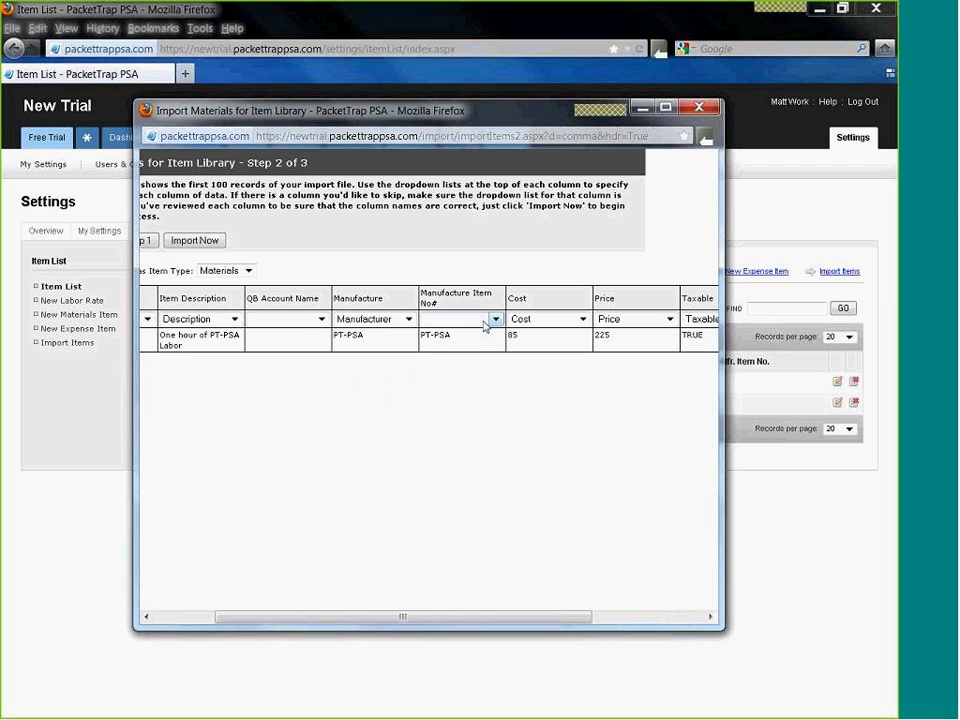
left_click(485, 320)
left_click(476, 408)
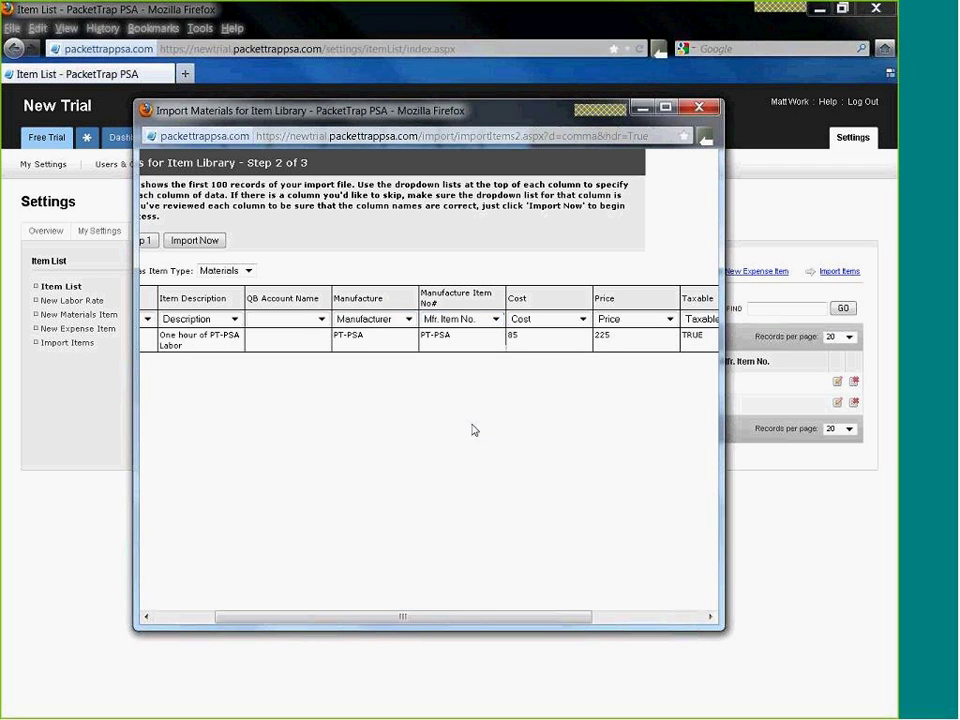
- Set the item type to Labor and run the import
left_click_drag(484, 620, 615, 628)
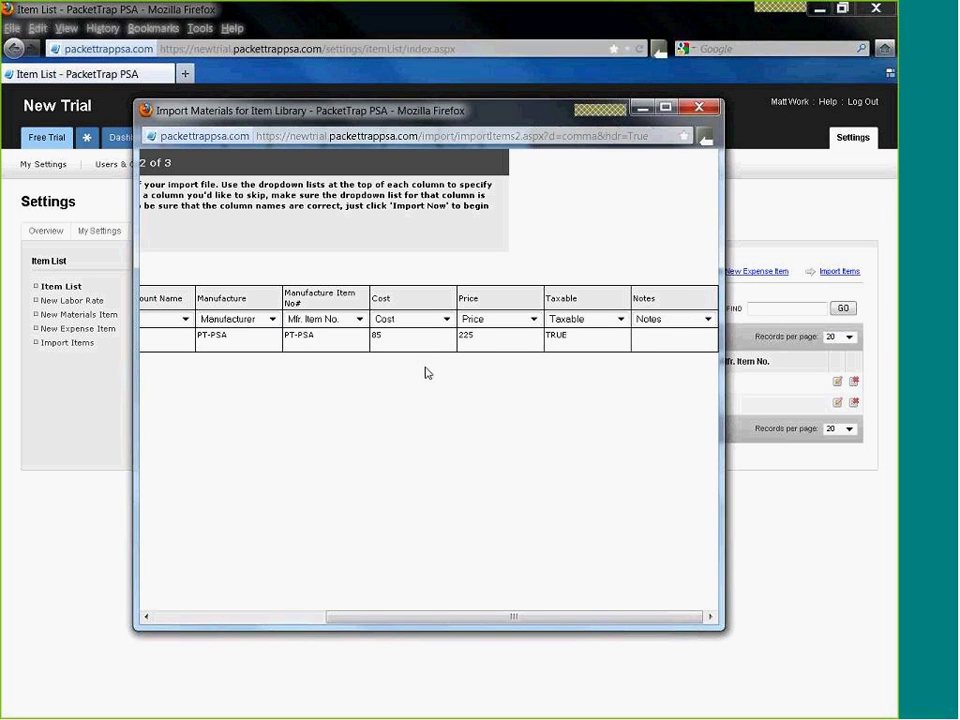
left_click_drag(420, 619, 192, 519)
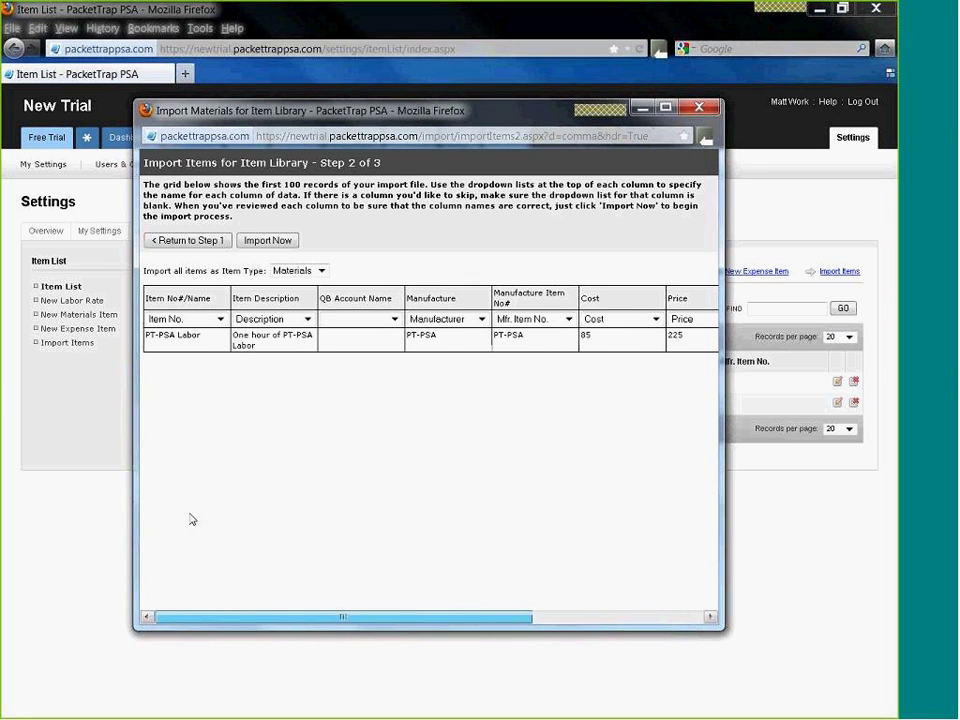
left_click(318, 270)
left_click(300, 296)
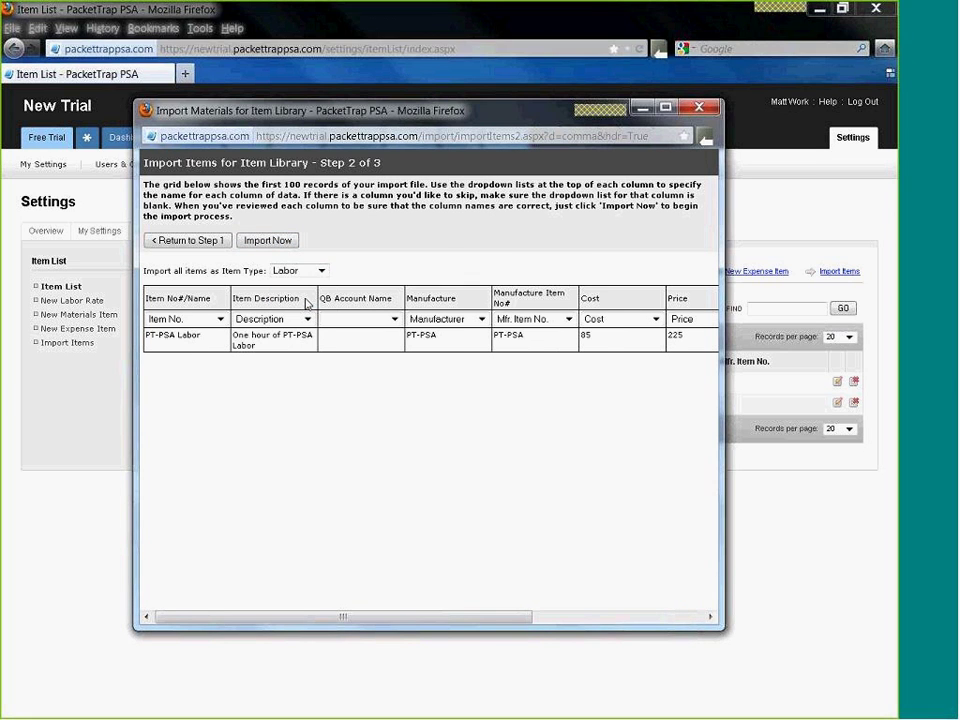
left_click(268, 241)
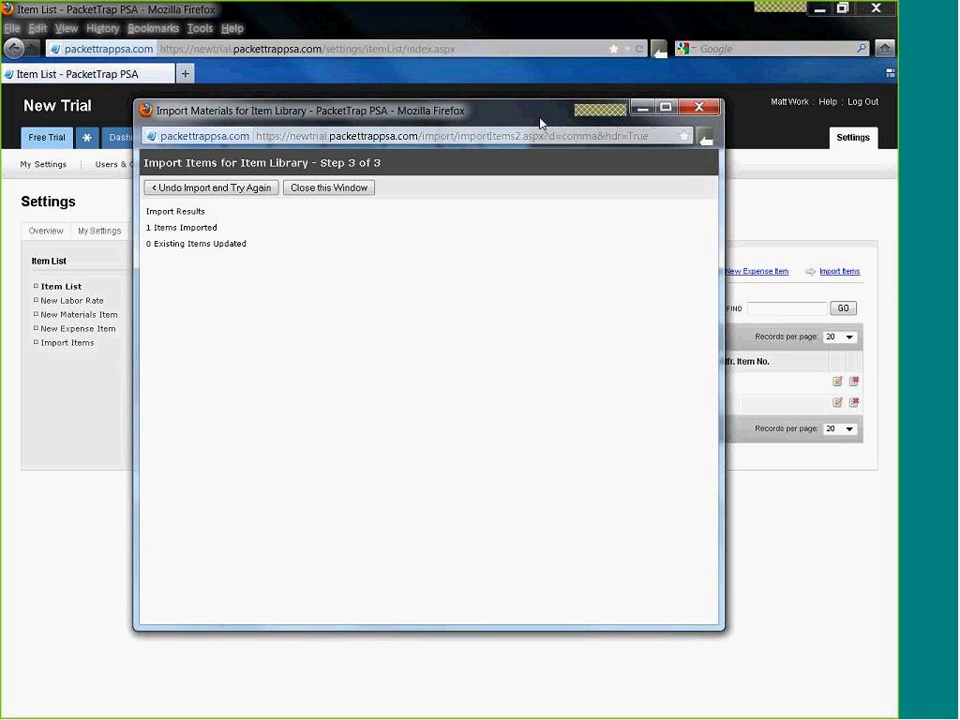
- Close the import results, reload the Item List to show PT-PSA Labor, and start another import
left_click(642, 107)
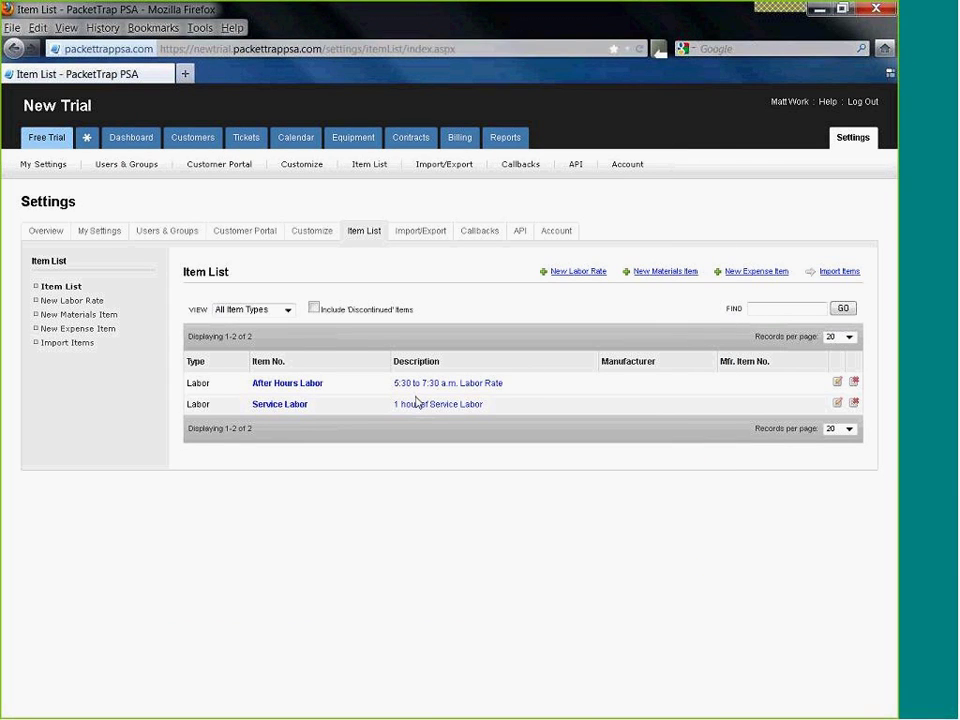
left_click(639, 48)
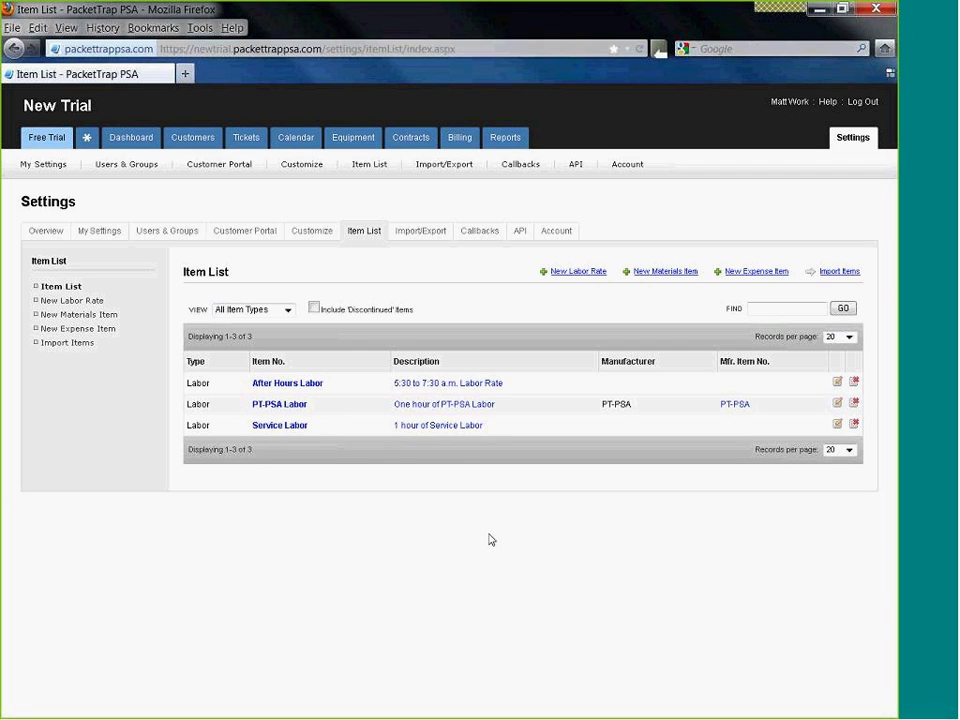
left_click(75, 343)
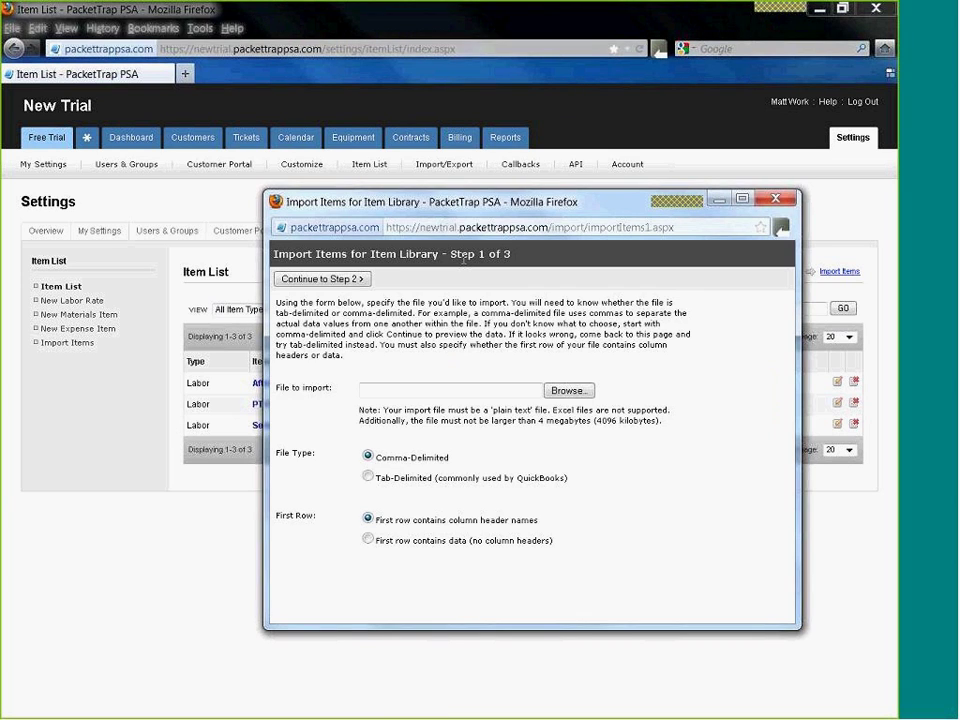
- Choose Example Material Item Import.csv and continue to the column-mapping step
left_click_drag(497, 204, 453, 157)
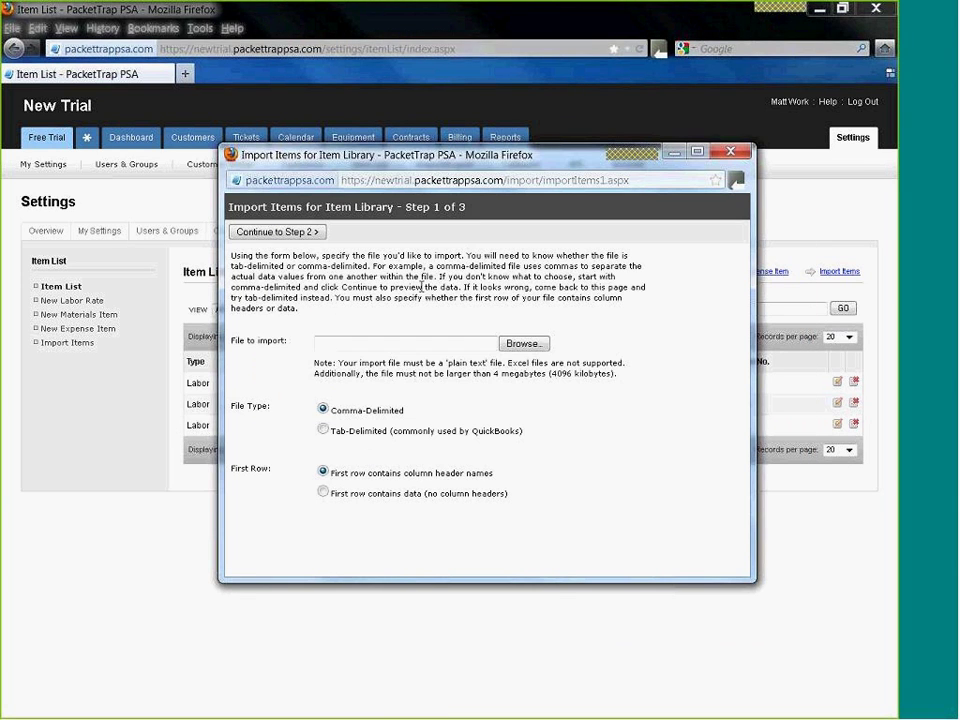
left_click(523, 343)
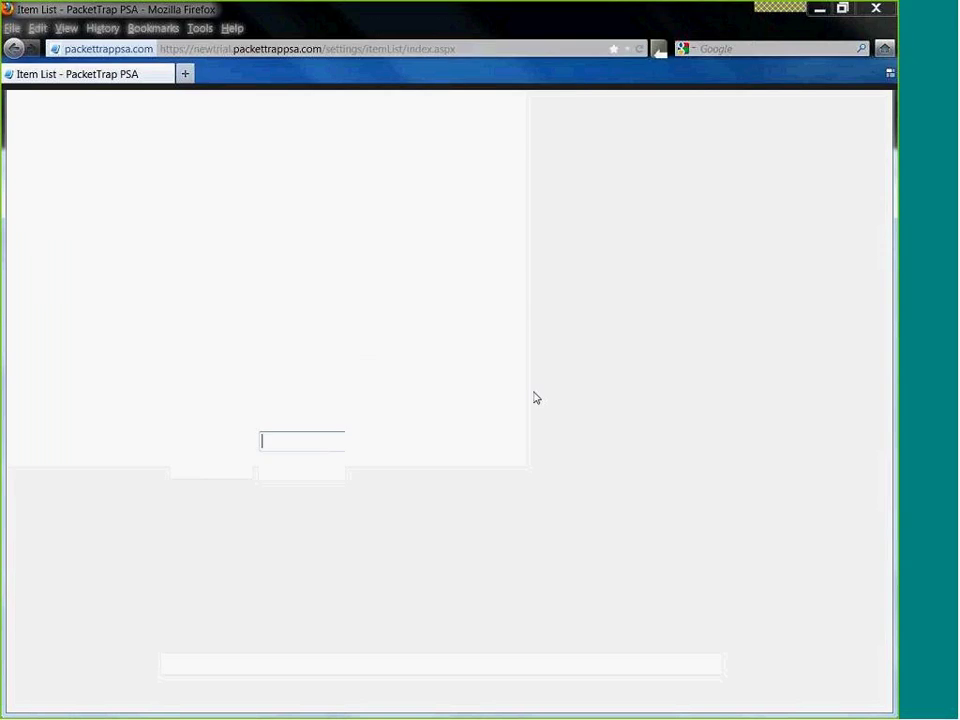
double_click(630, 320)
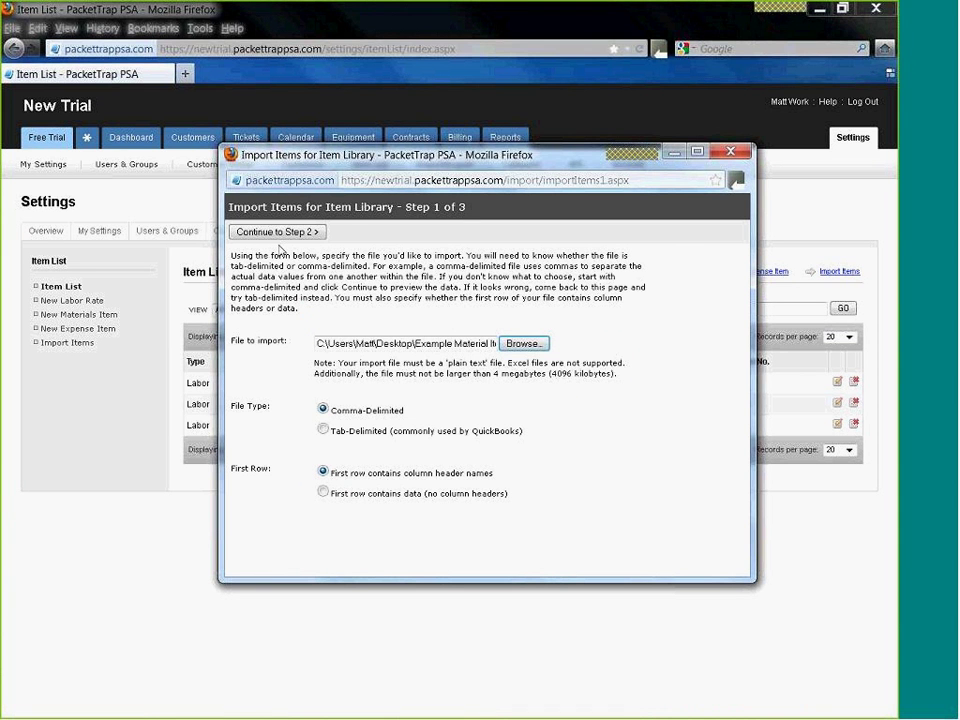
left_click(280, 232)
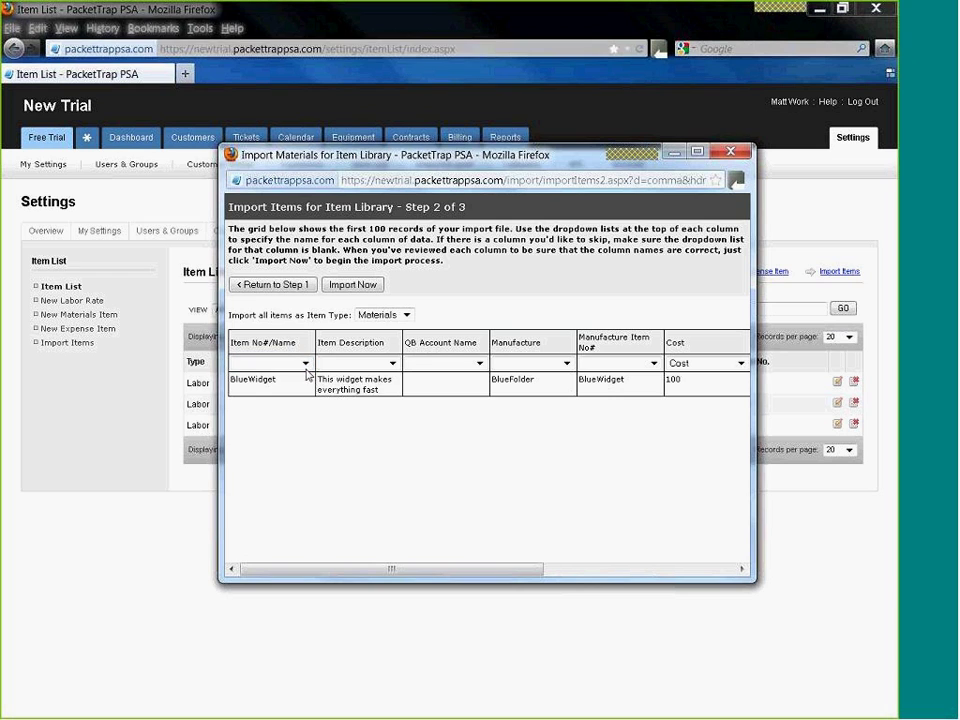
- Map columns to Item No., Description, Manufacturer and Mfr. Item No., then import the BlueWidget row
left_click(300, 363)
left_click(291, 430)
left_click(390, 364)
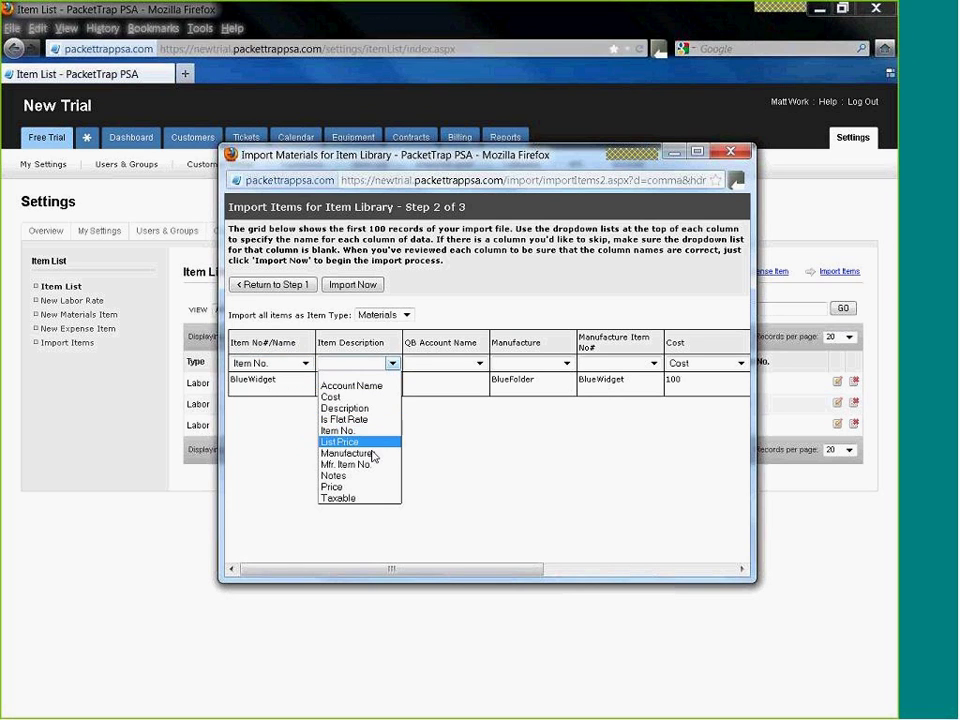
left_click(368, 410)
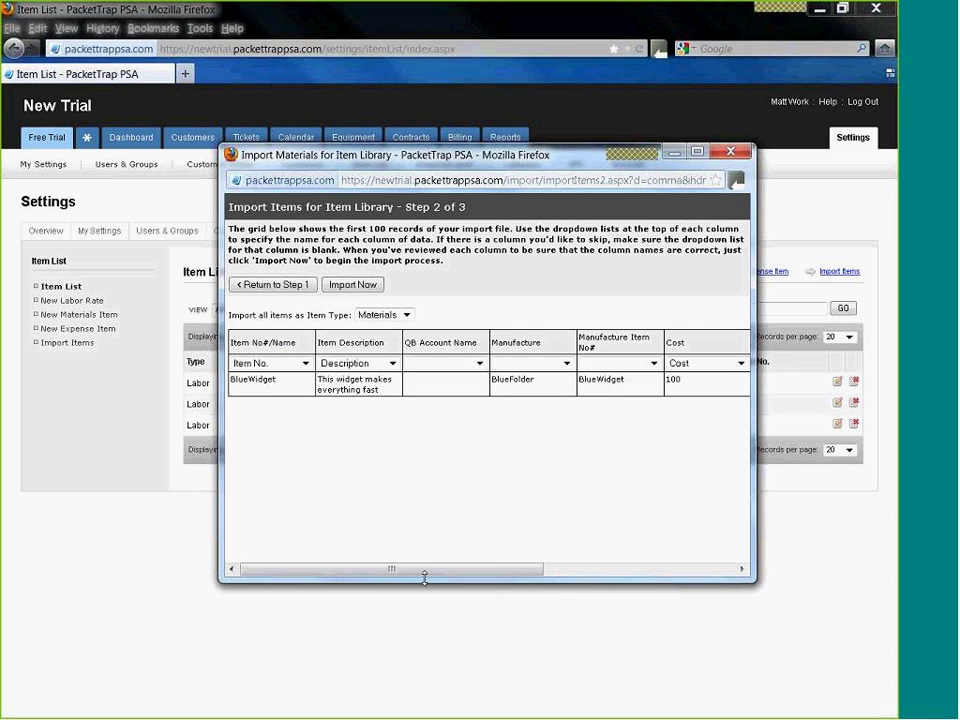
left_click_drag(495, 570, 575, 570)
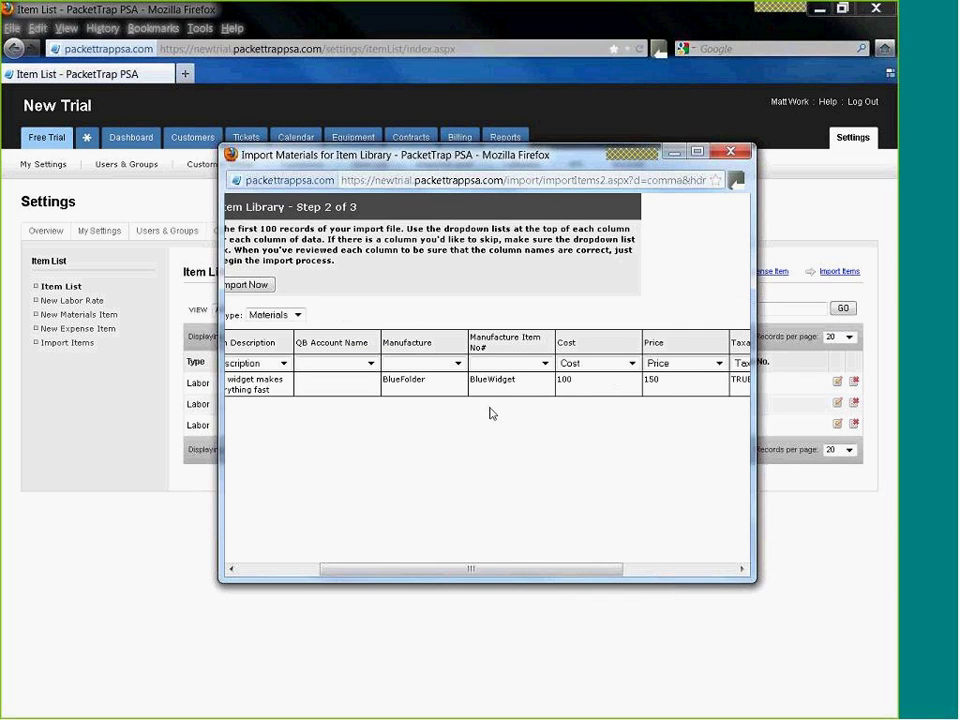
left_click(457, 364)
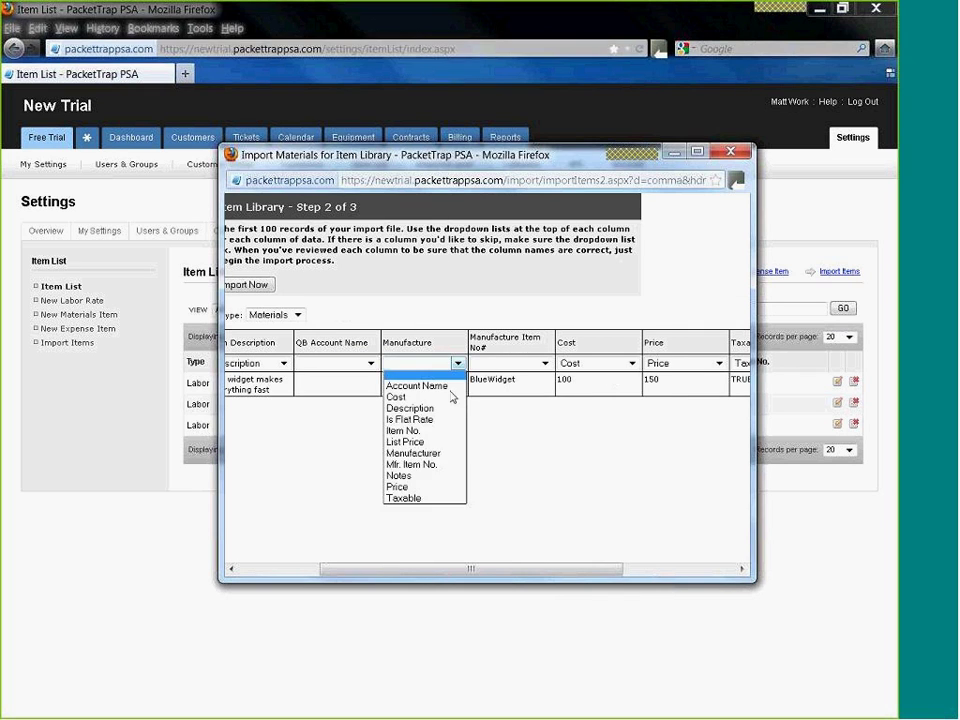
left_click(413, 453)
left_click(515, 363)
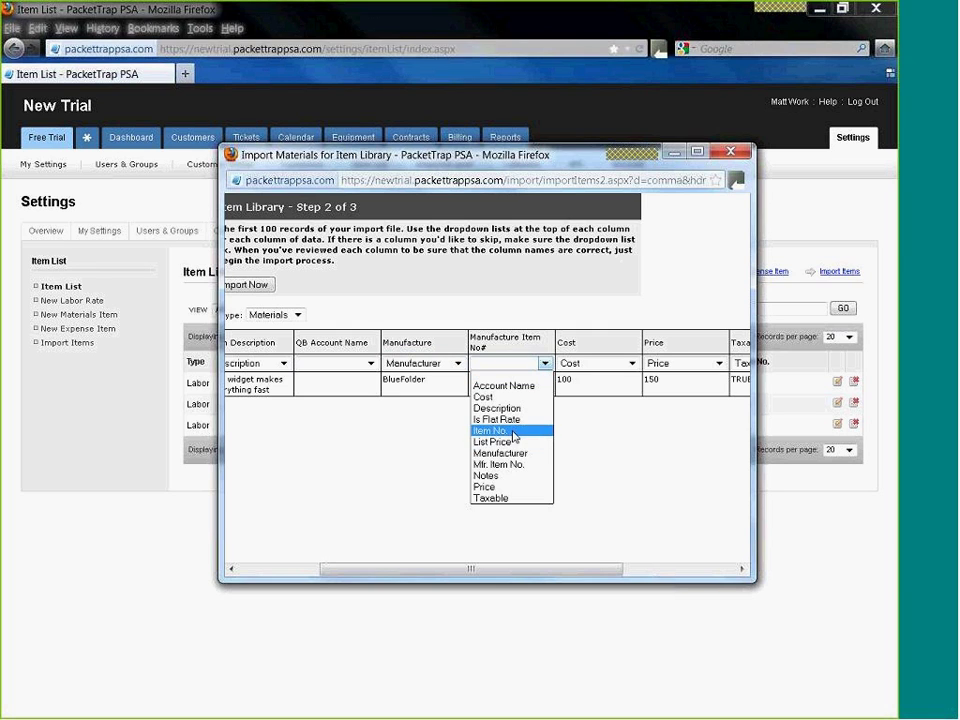
left_click(517, 465)
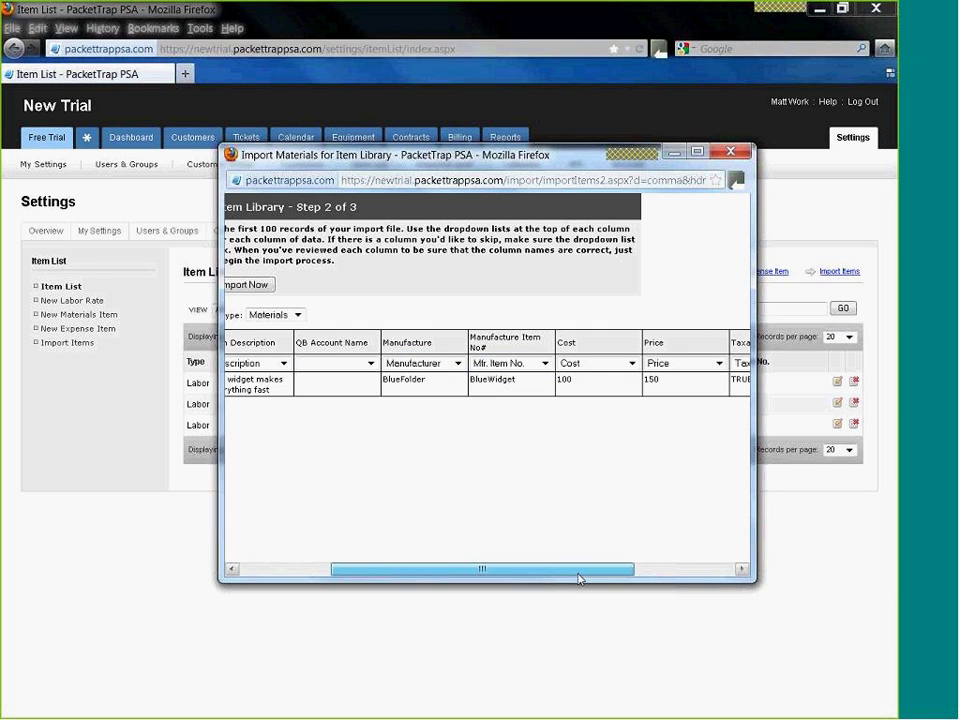
left_click_drag(434, 569, 504, 461)
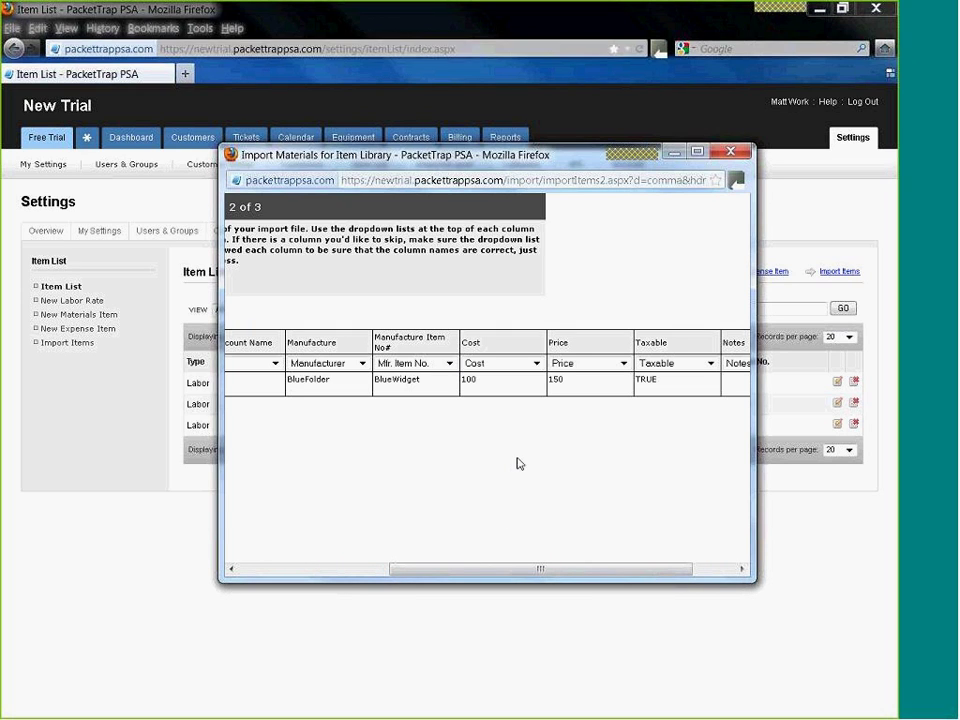
left_click_drag(527, 566, 390, 570)
left_click(352, 286)
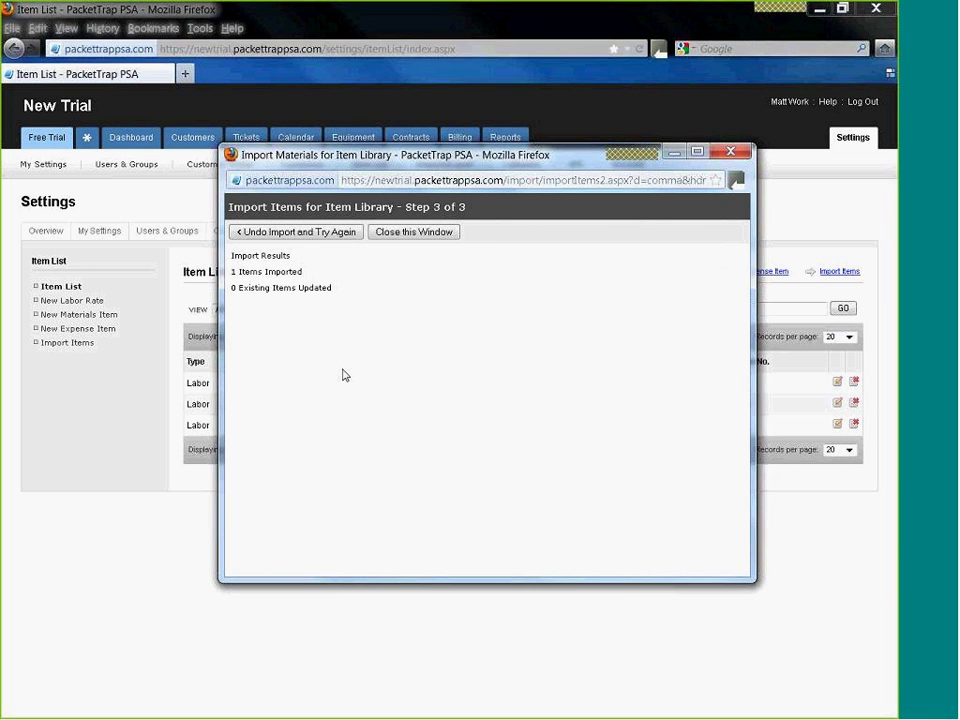
- Close the import results, filter the item list to Materials, and return to the Free Trial page
left_click(415, 235)
left_click(287, 309)
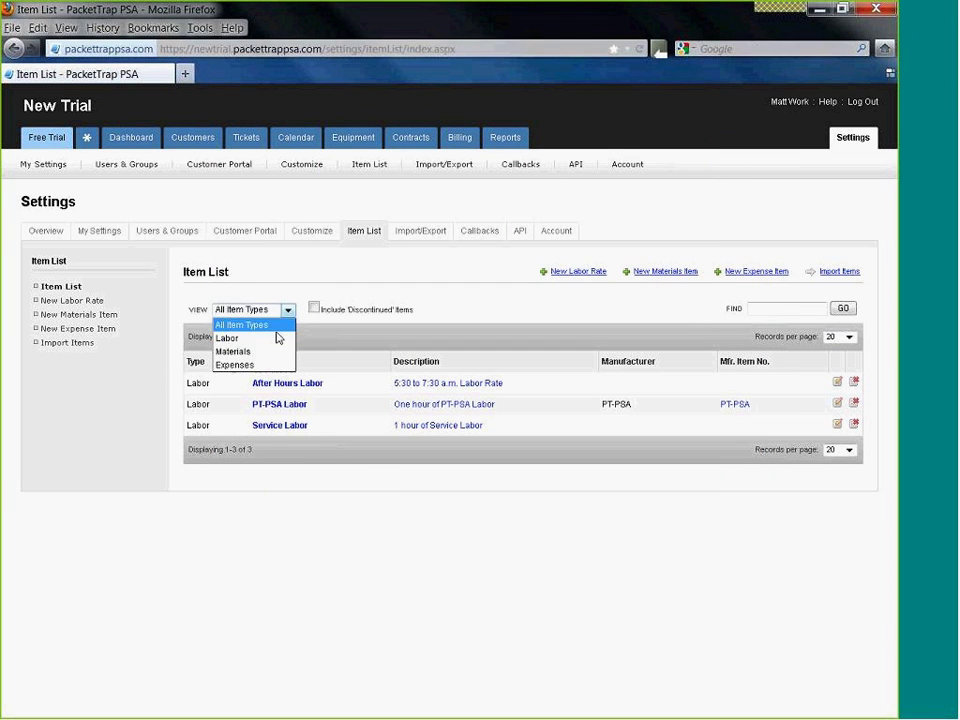
left_click(266, 350)
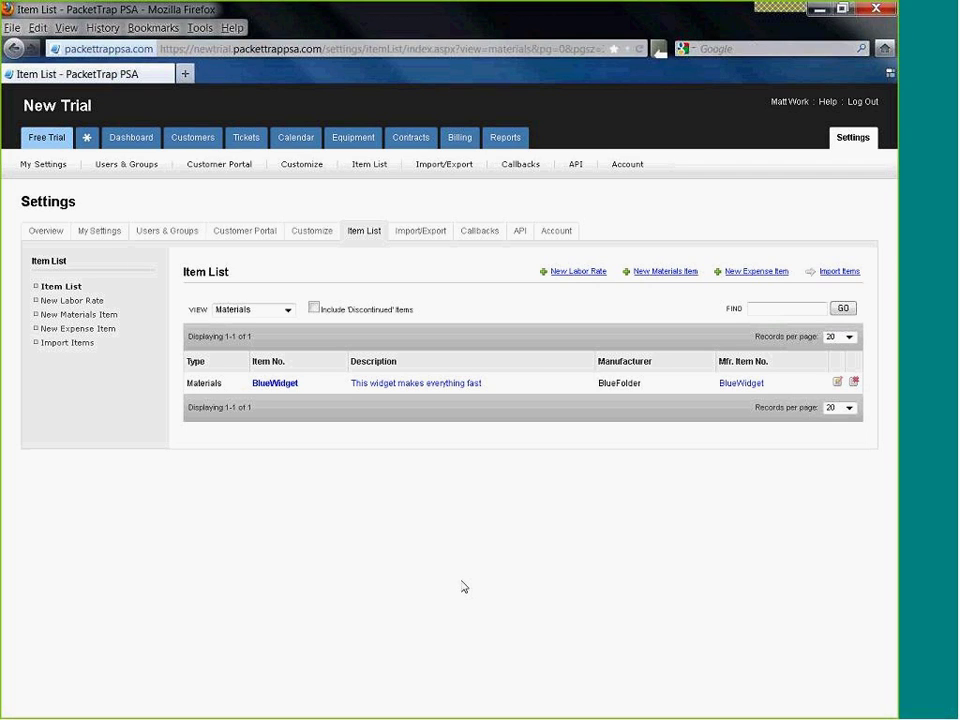
left_click(40, 136)
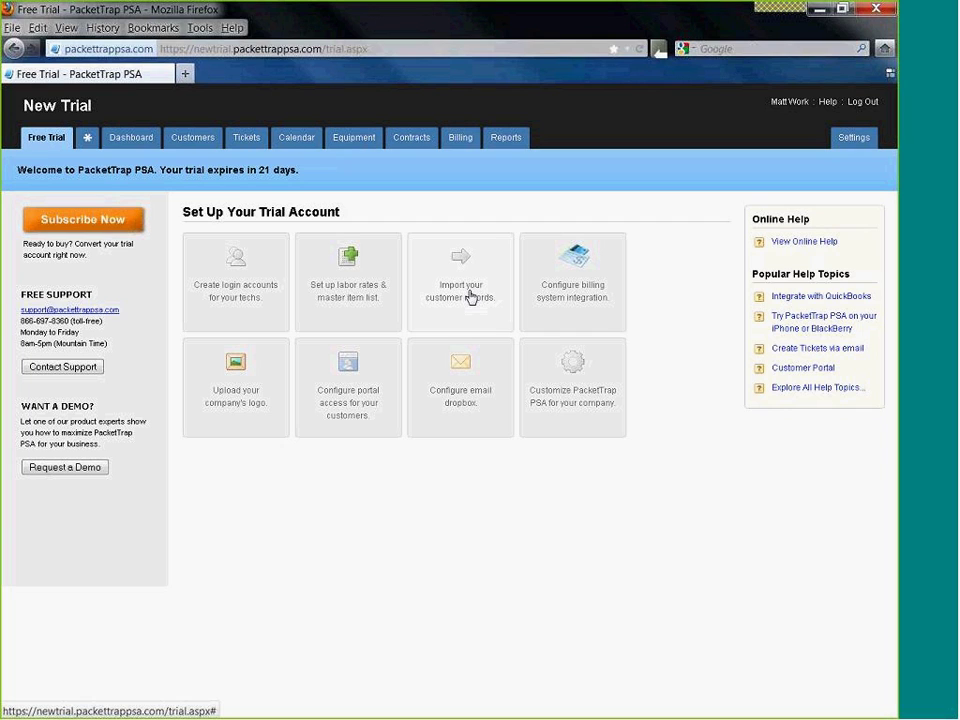
- Start a new customer record named Pikes Peak BMW
left_click(199, 141)
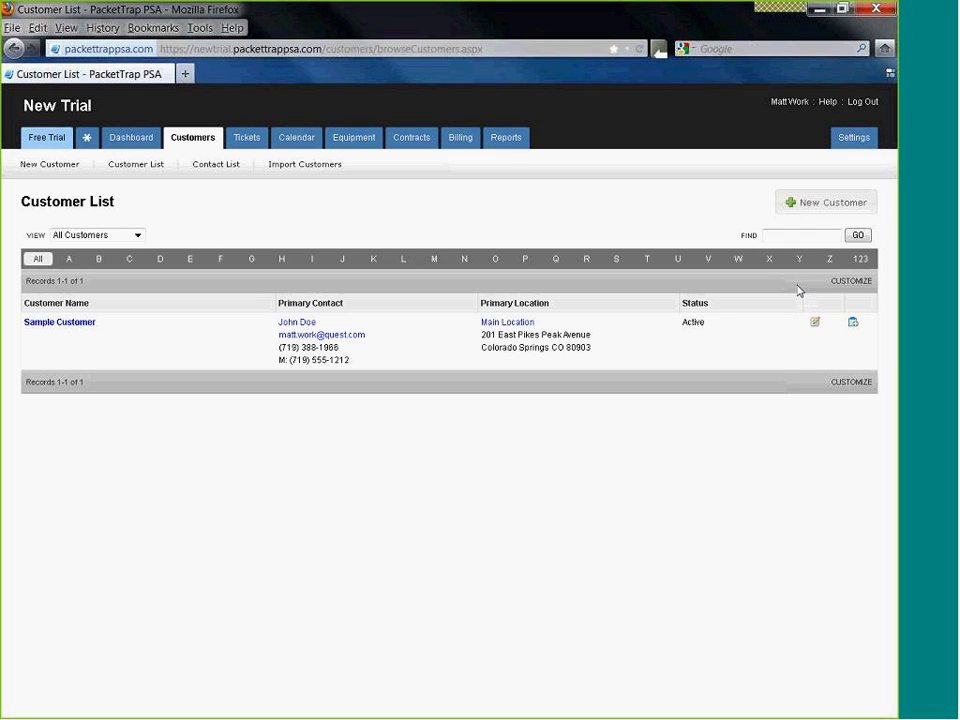
left_click(813, 218)
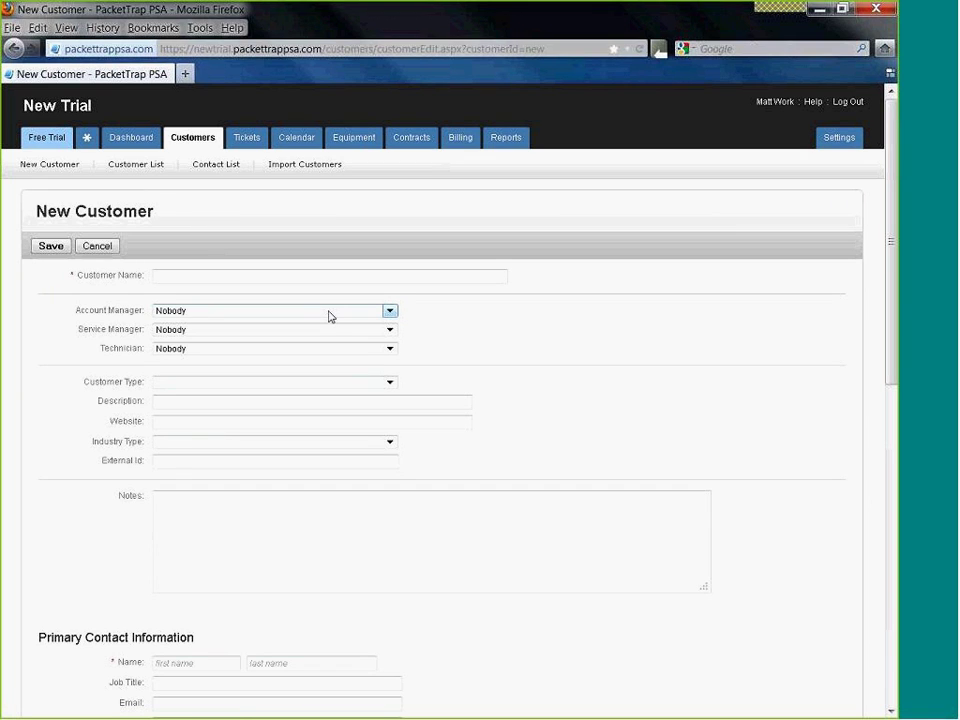
type("Pikes Peak BMW")
- Assign an account manager and default technician, keep service manager Nobody, and set type Commercial
left_click(180, 314)
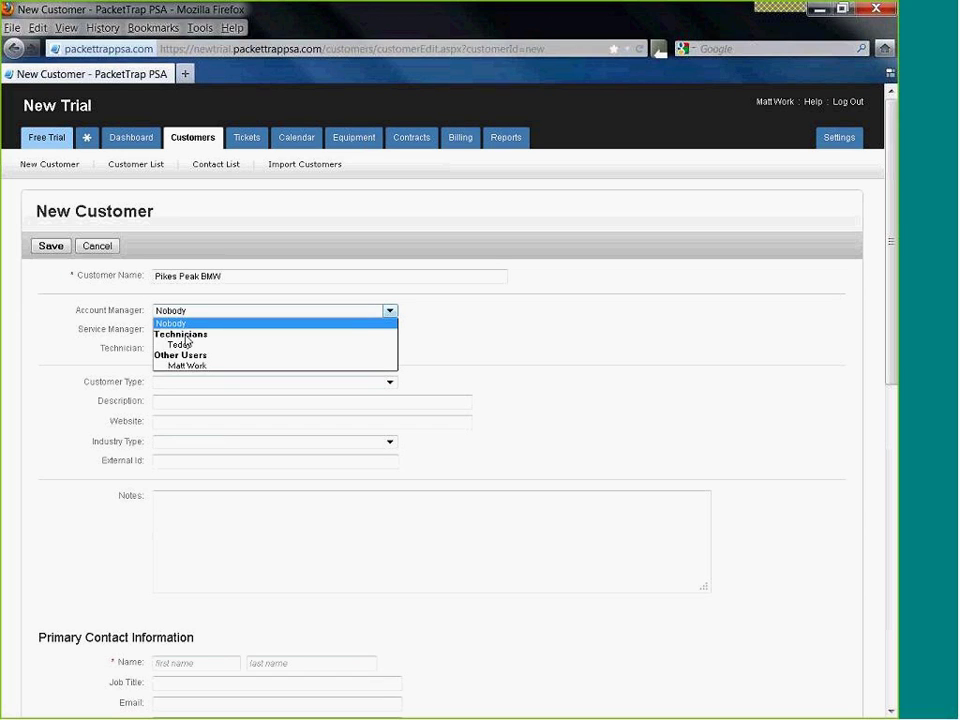
left_click(198, 366)
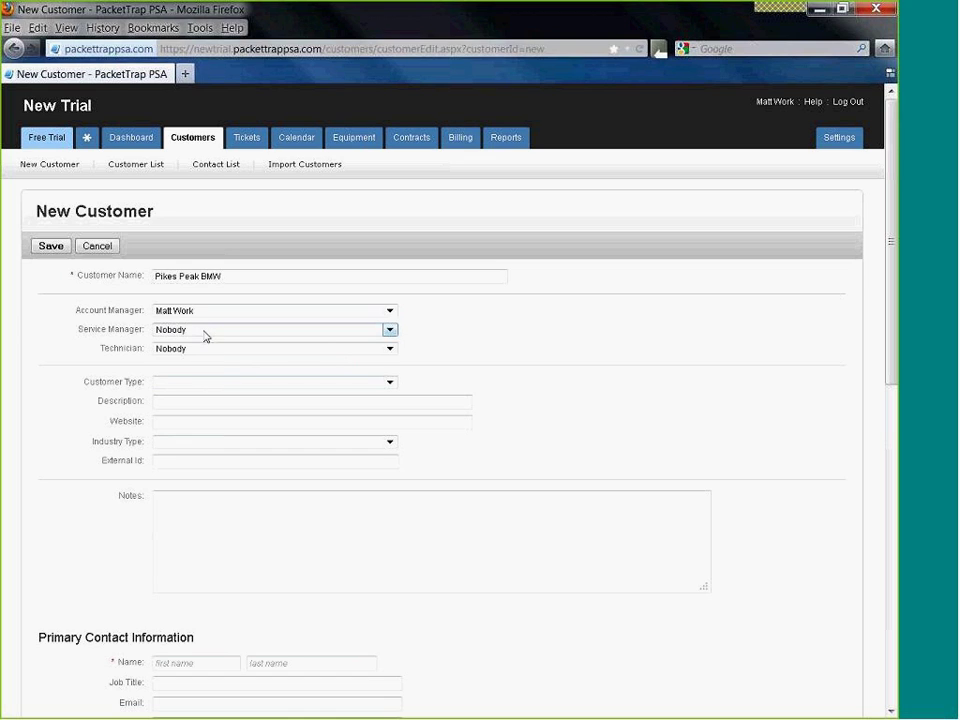
left_click(205, 336)
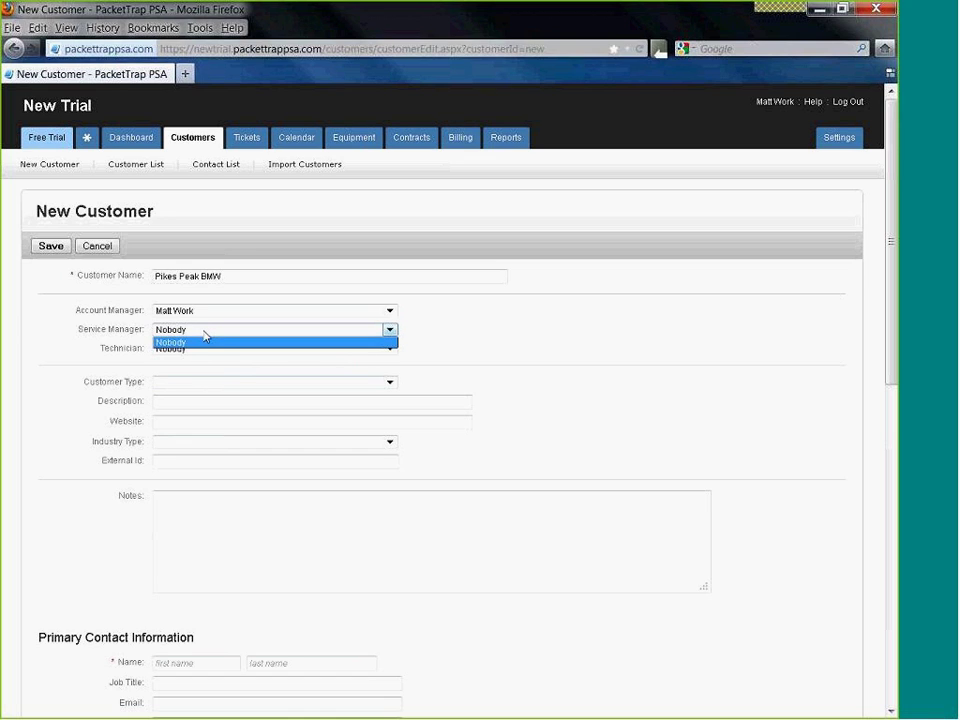
left_click(139, 347)
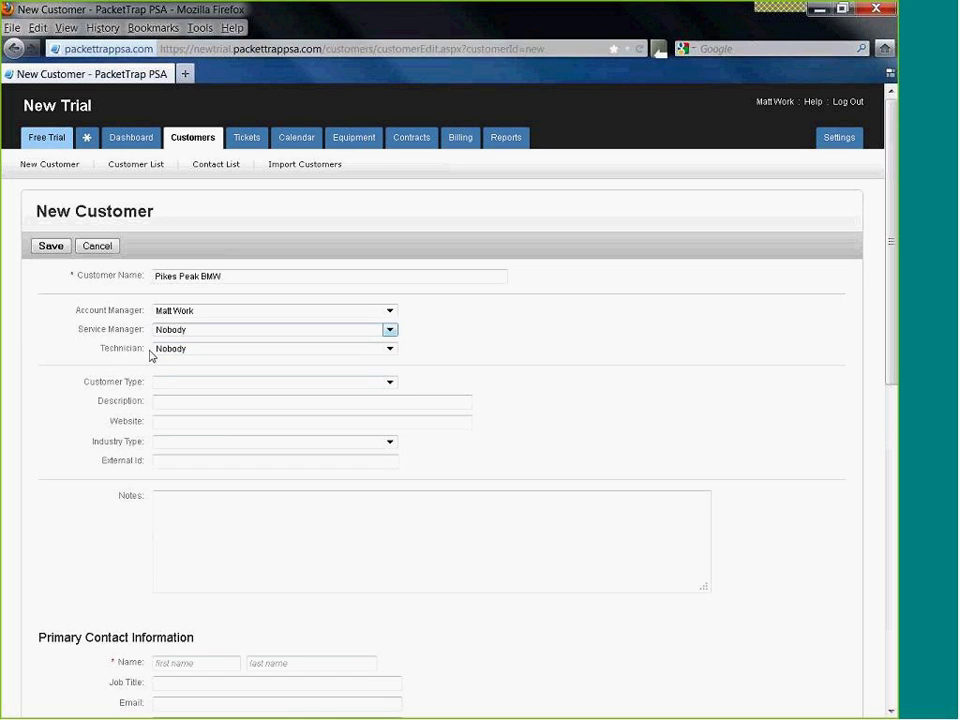
left_click(186, 350)
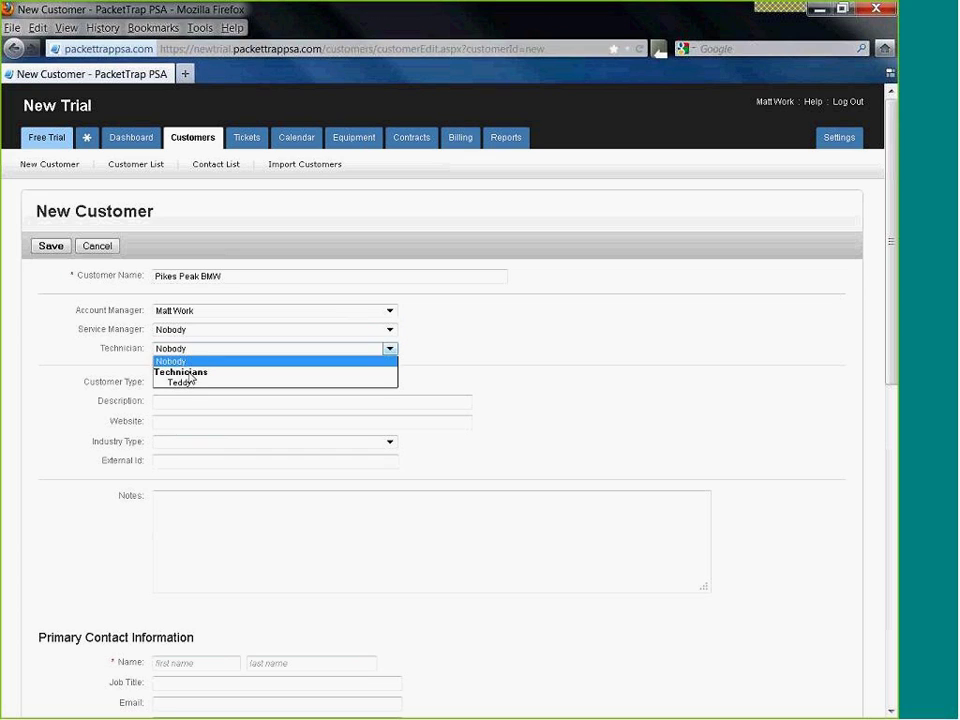
left_click(193, 384)
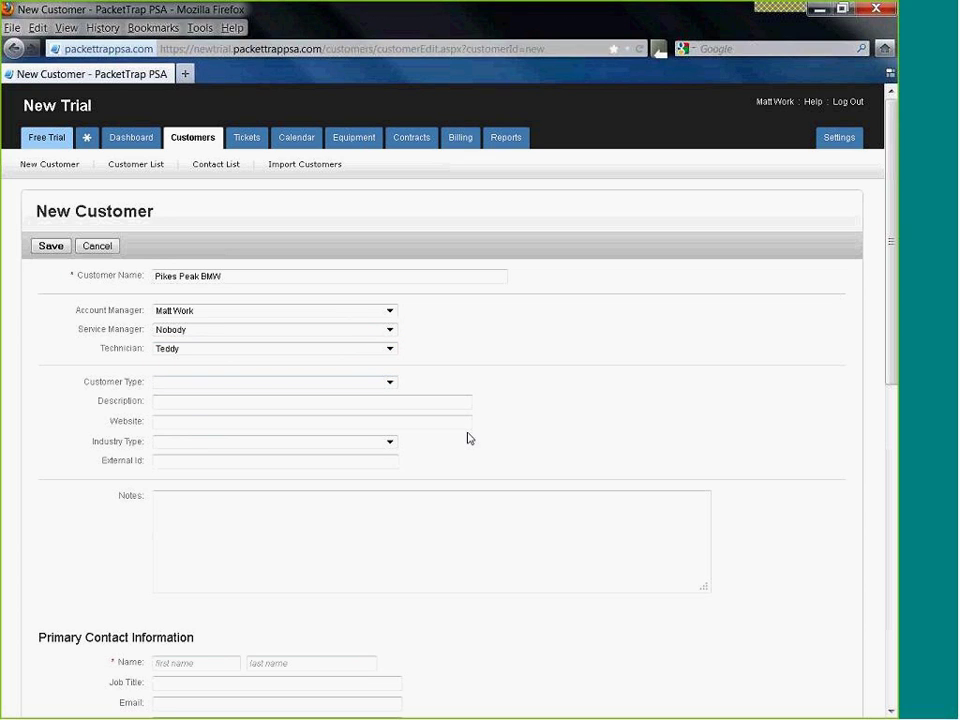
left_click(189, 385)
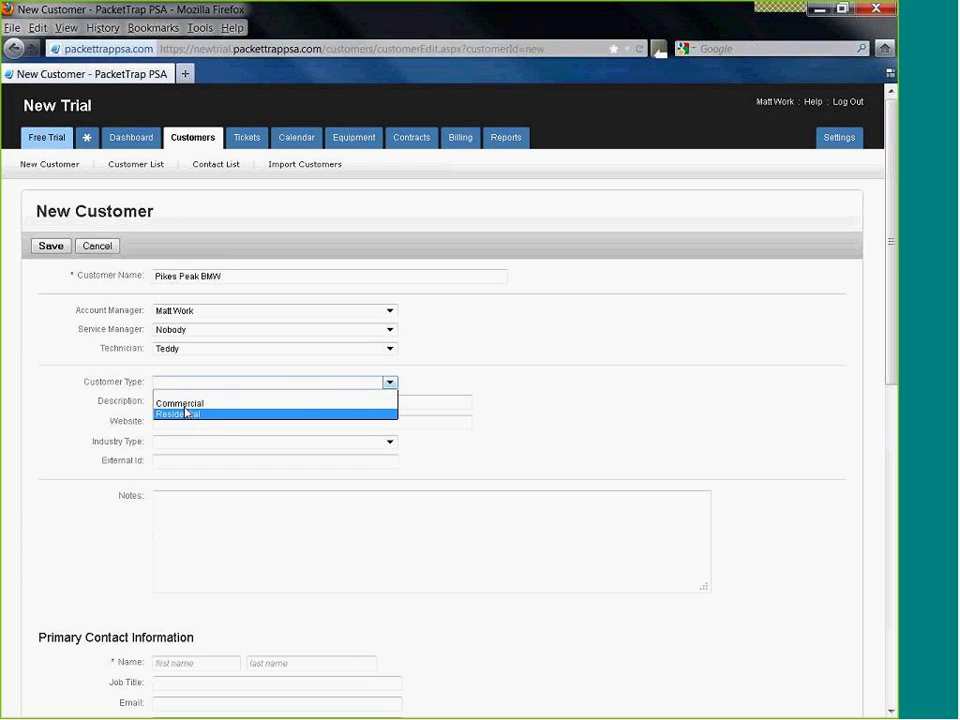
left_click(184, 403)
left_click(168, 388)
left_click(175, 408)
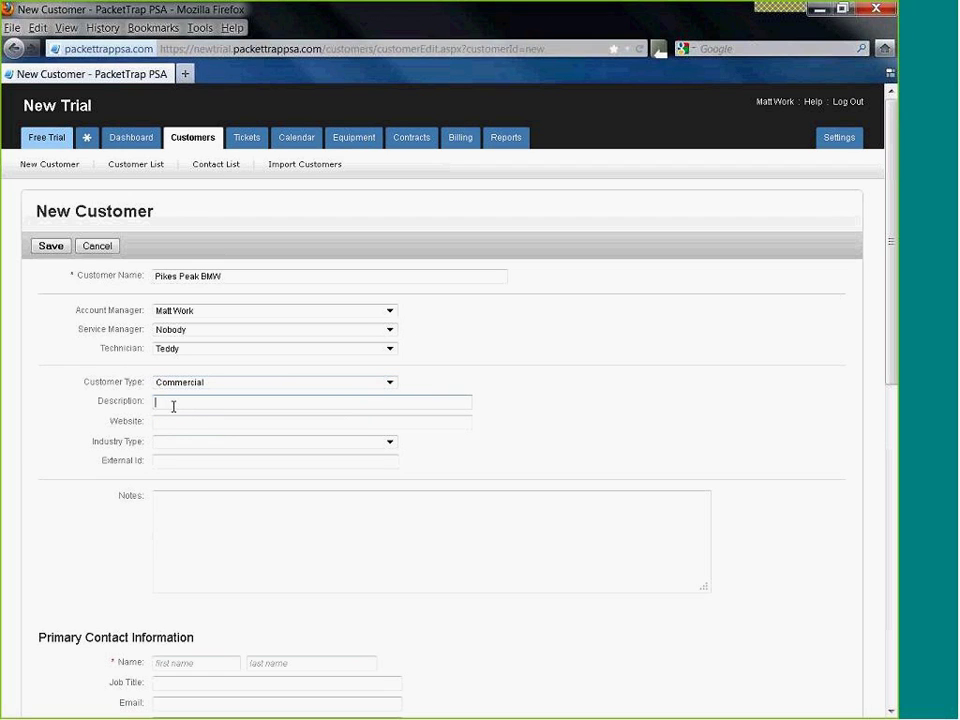
scroll(208, 403, "down", 2)
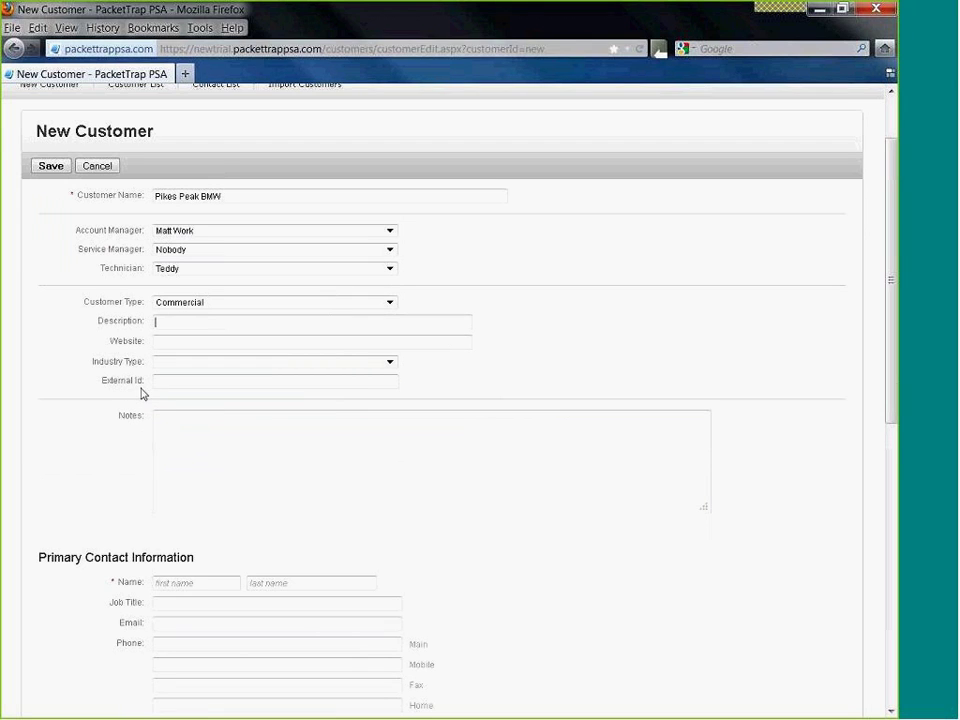
- Enter the primary contact's first and last name with job title General Manager
scroll(220, 443, "down", 2)
scroll(220, 443, "down", 2)
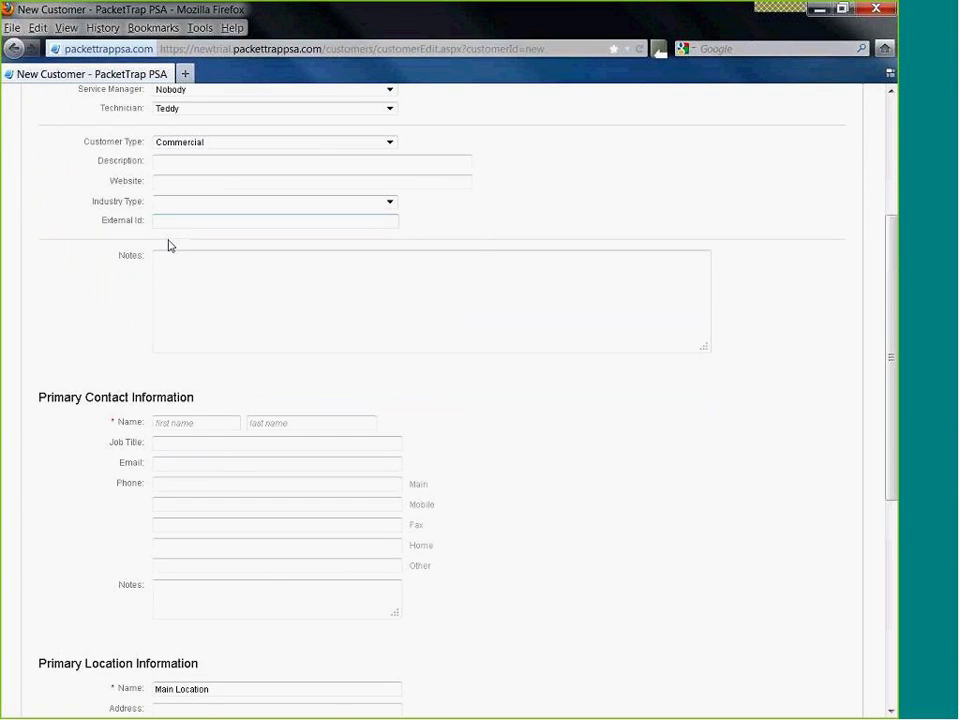
scroll(188, 313, "down", 2)
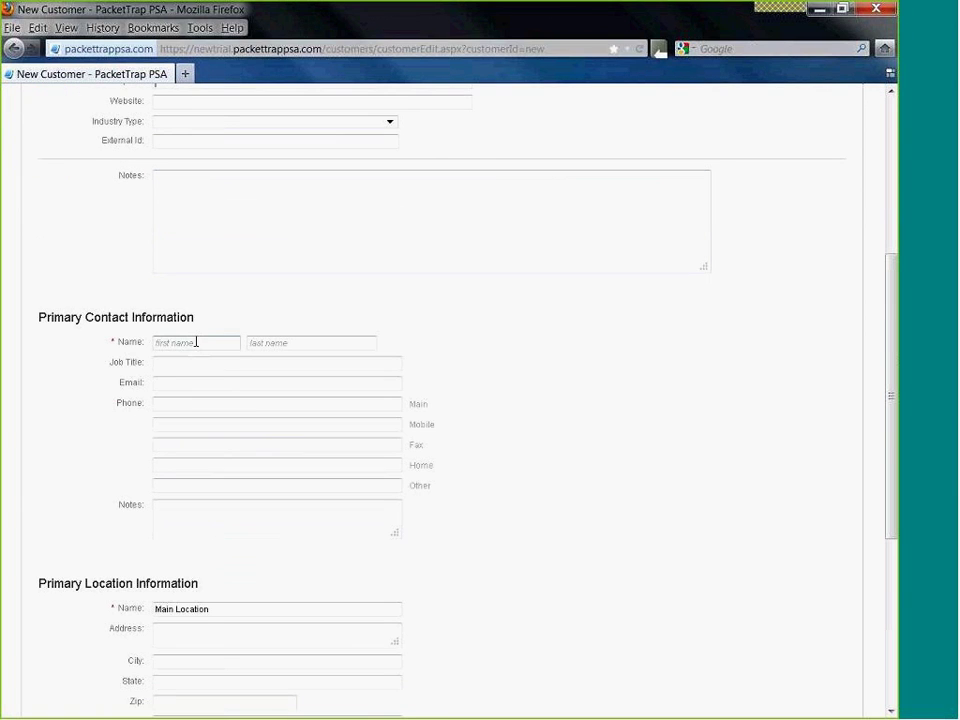
left_click(196, 342)
key("Tab")
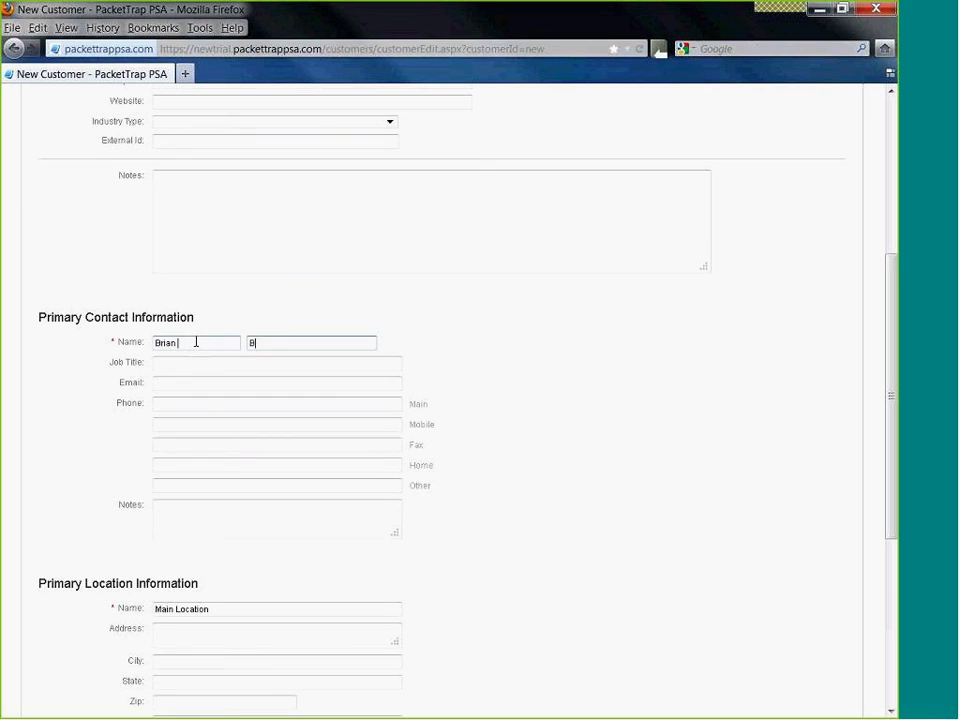
key("Tab")
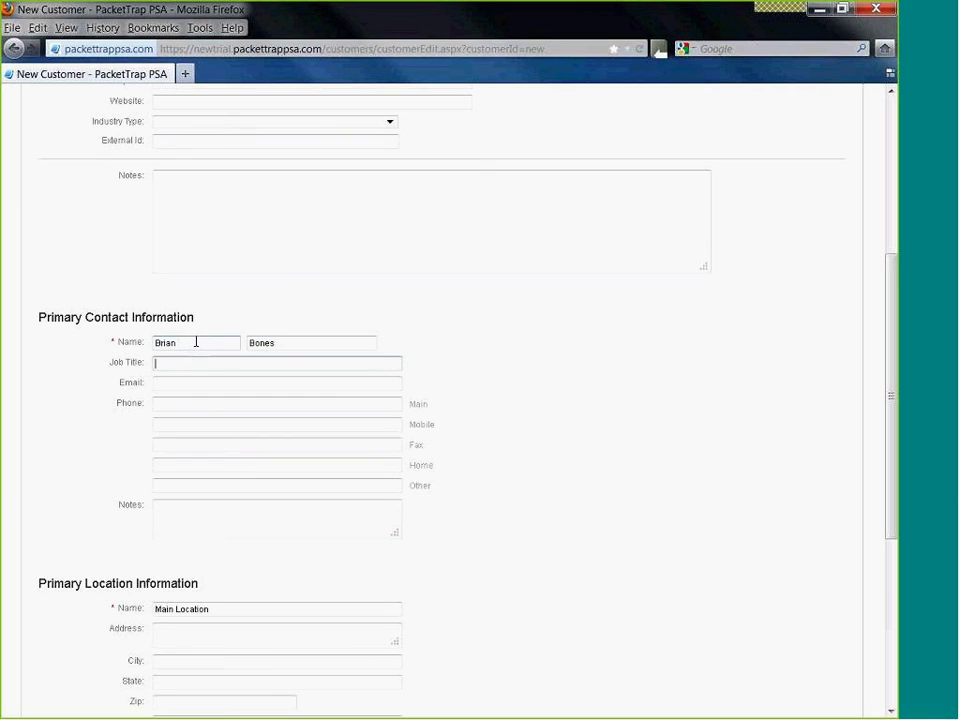
type("General Manager")
- Add the contact's e-mail address and main and mobile phone numbers
key("Tab")
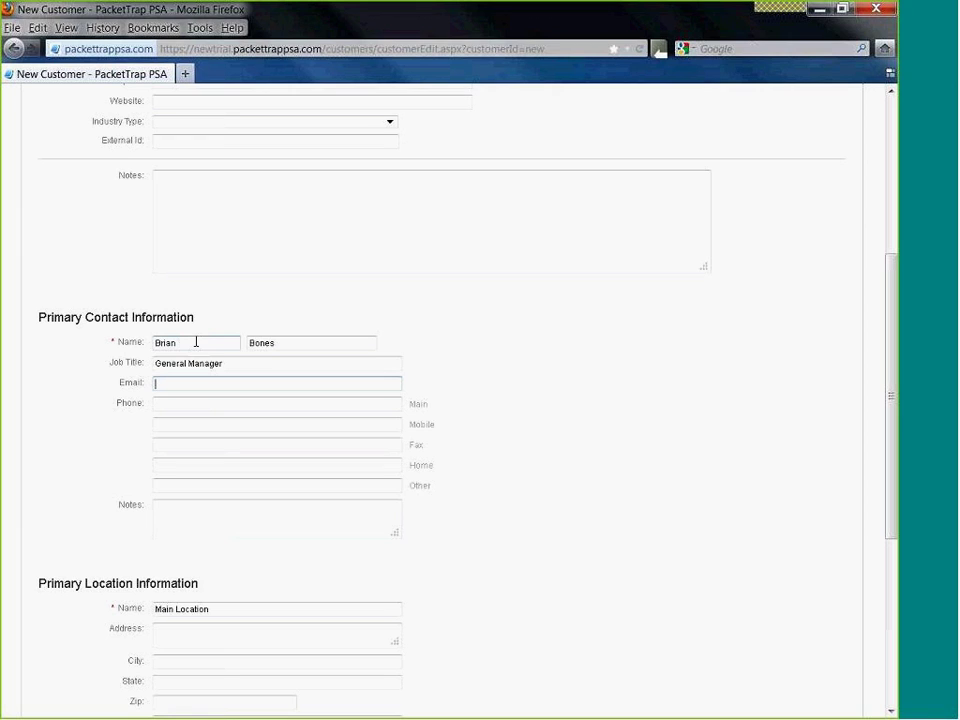
key("Tab")
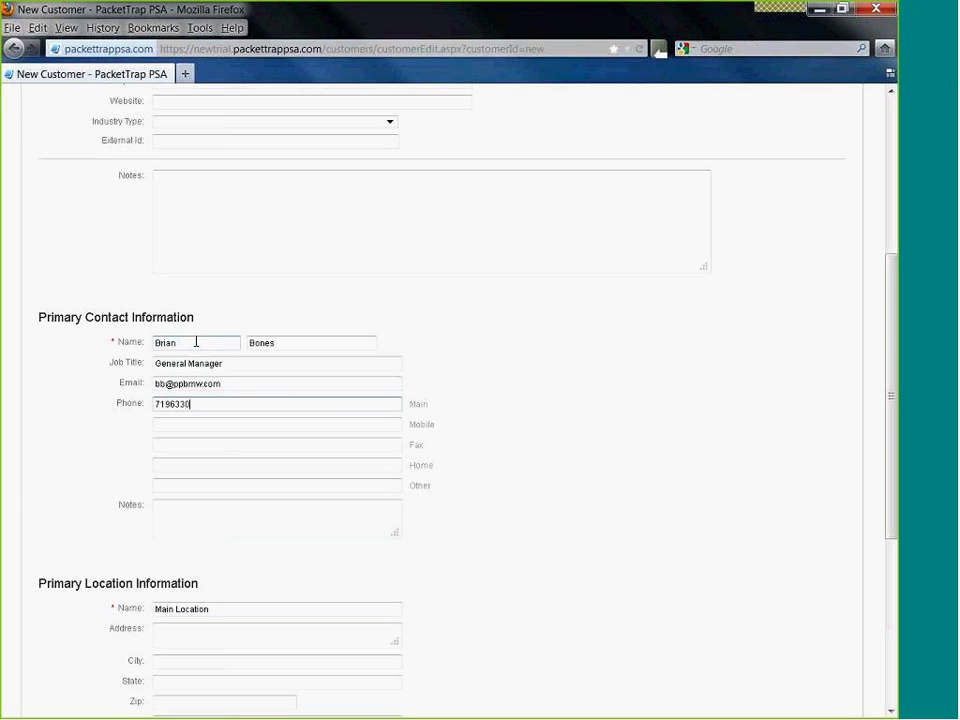
left_click(179, 441)
left_click(182, 426)
type("719")
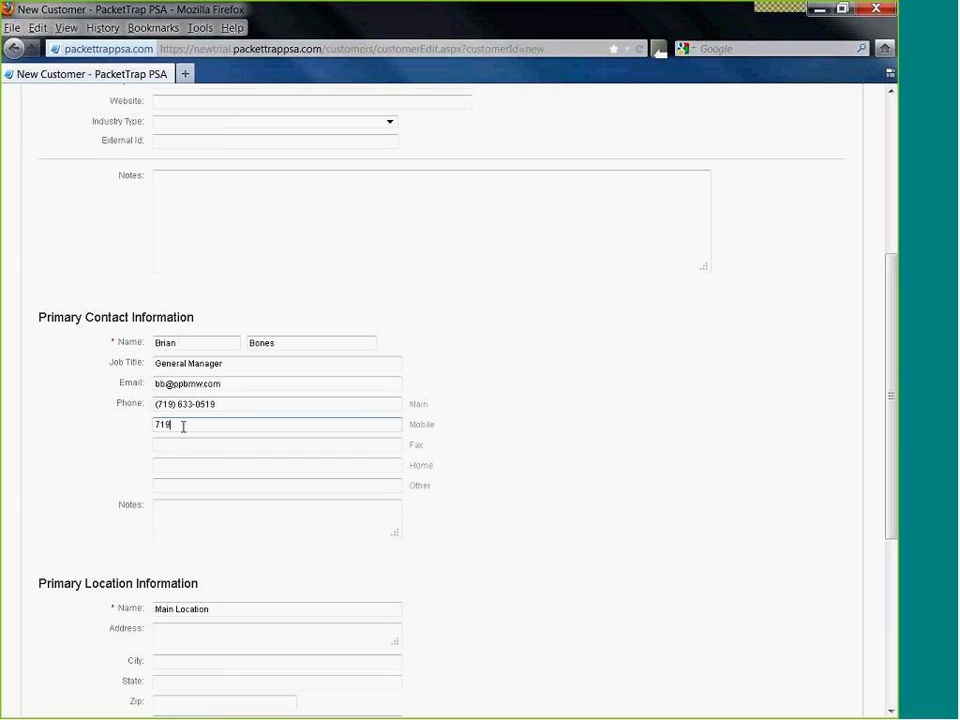
type("332500")
key("Tab")
scroll(197, 470, "down", 3)
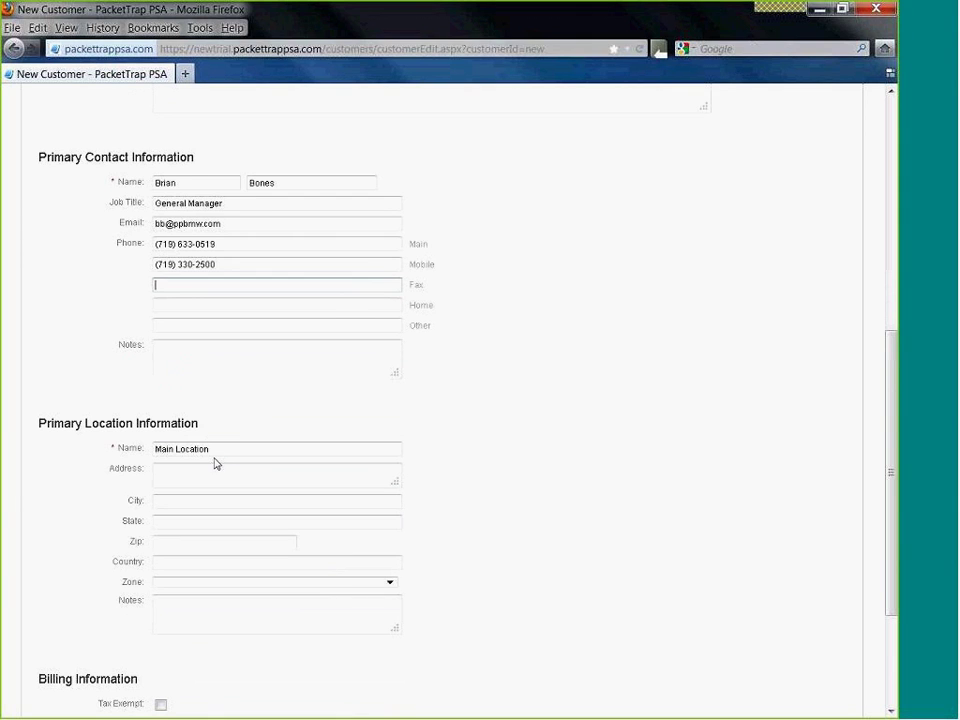
- Rename the location to New Show Room and enter its street address
left_click_drag(222, 451, 141, 424)
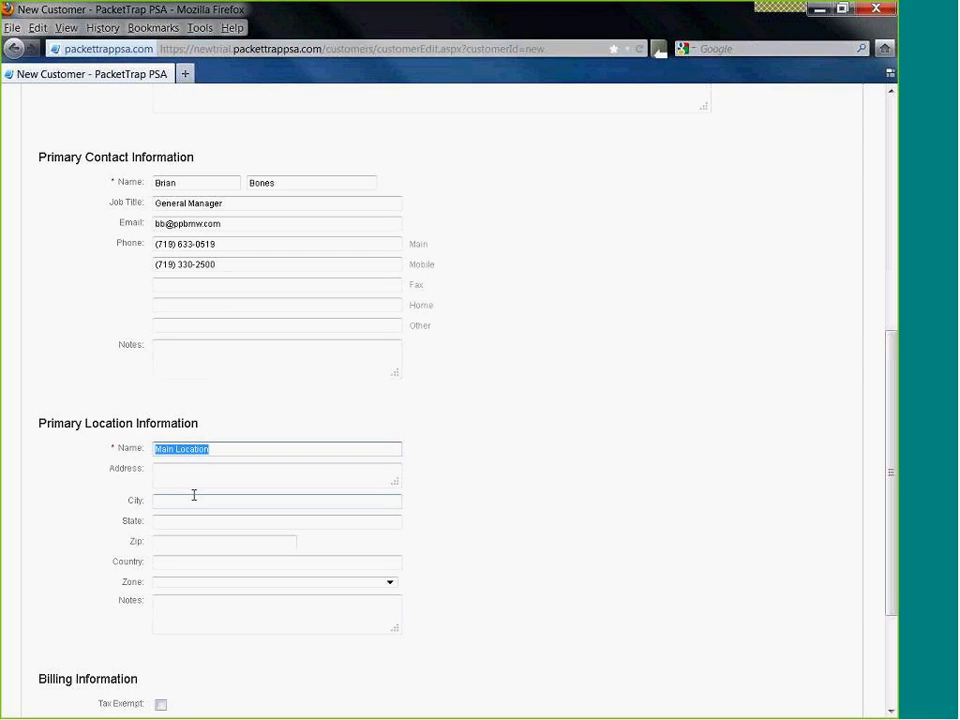
type("New Show Room")
left_click(198, 484)
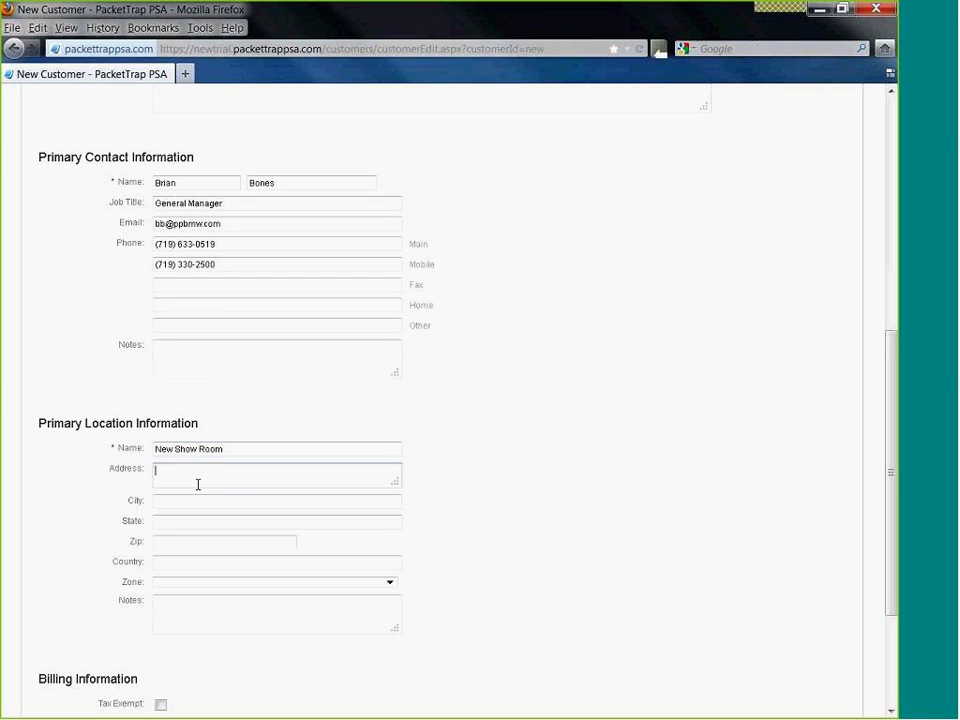
- Fill in the location's city, state and ZIP code
key("Tab")
type("Colorado")
key("Tab")
left_click(208, 501)
type("S")
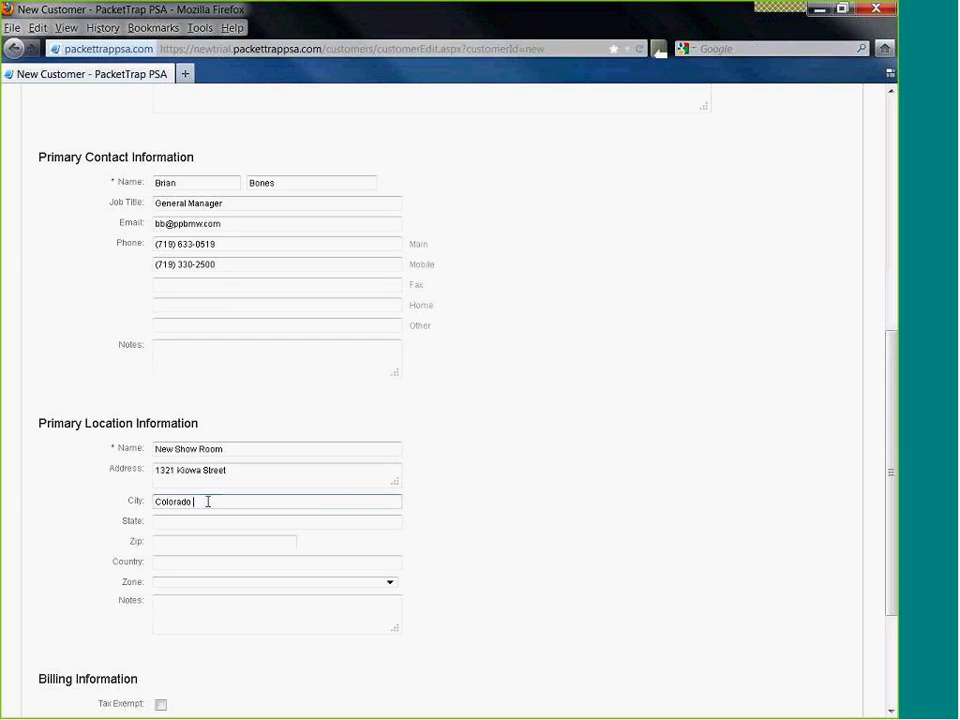
type("prings")
key("Tab")
type("C")
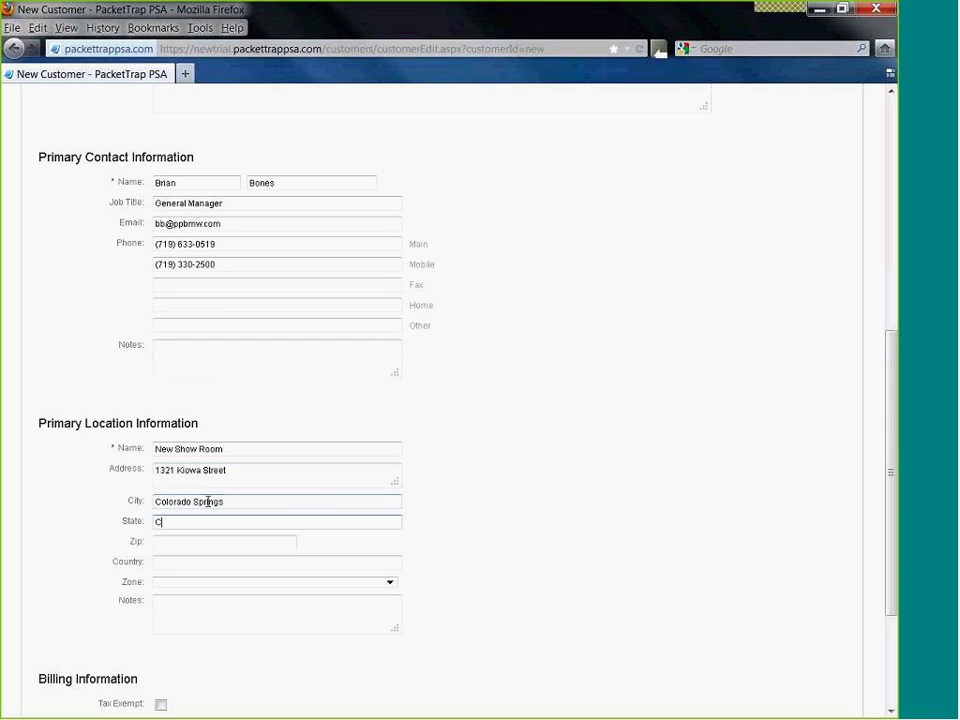
type("O")
key("Tab")
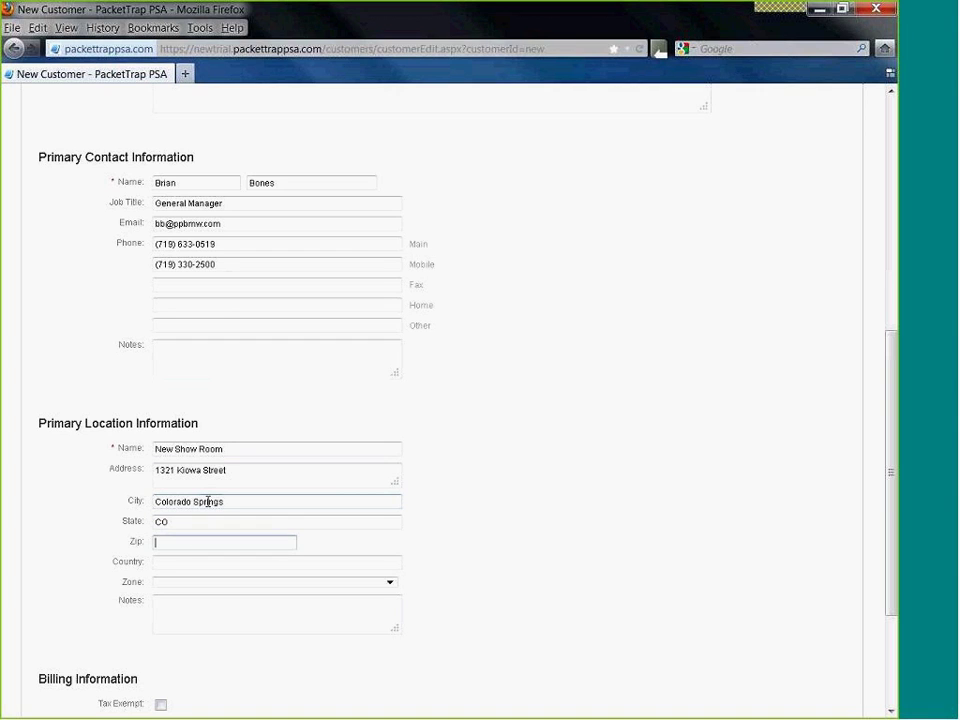
type("80909")
left_click(176, 563)
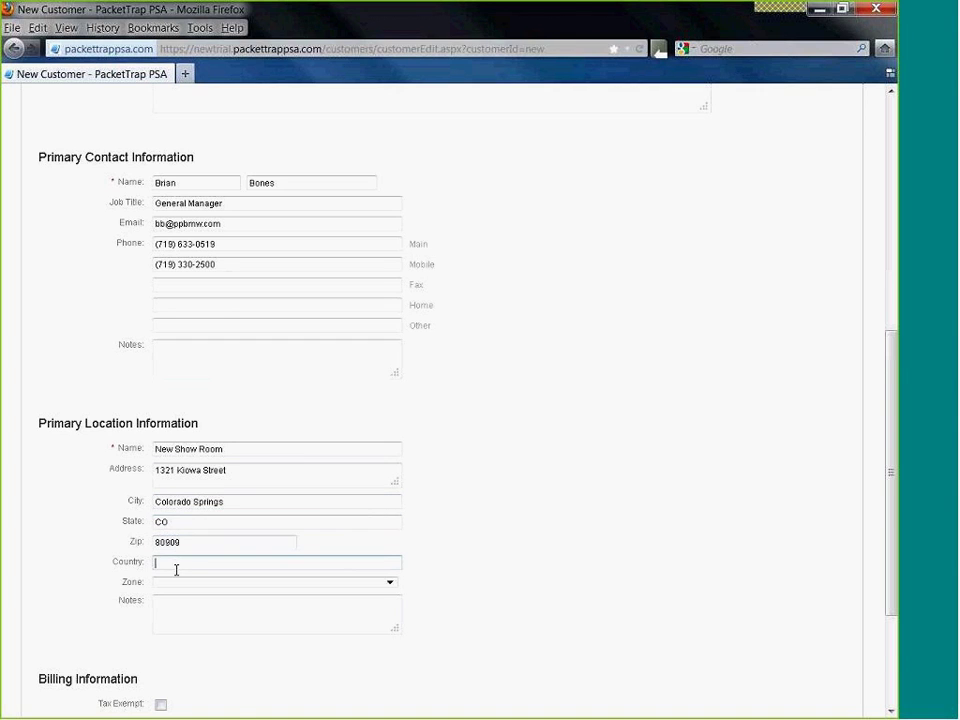
scroll(176, 568, "down", 2)
scroll(176, 570, "down", 2)
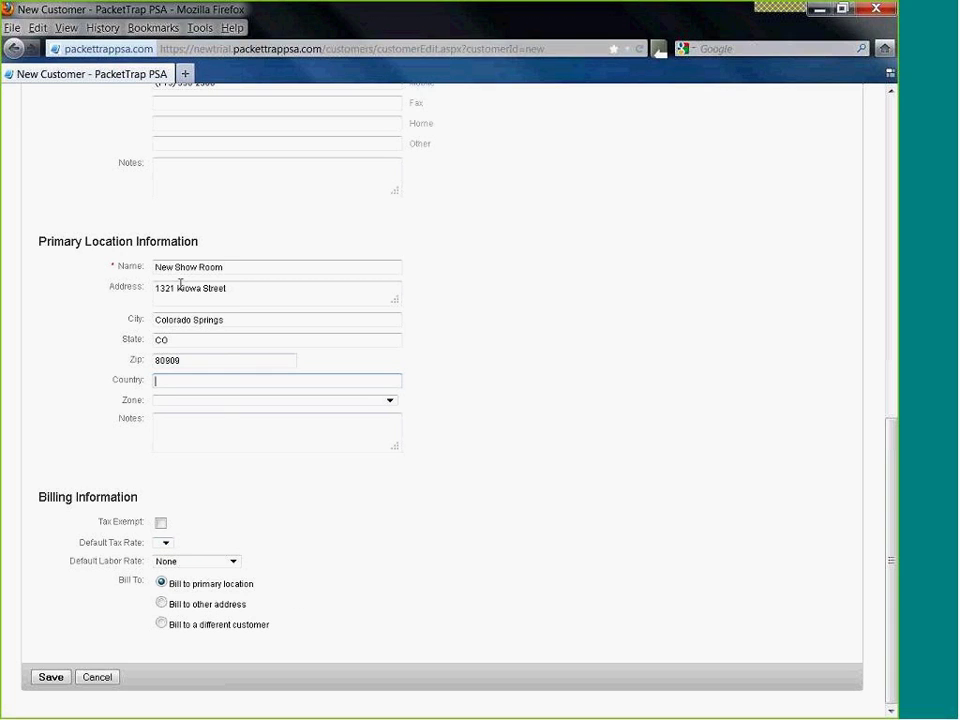
- Save the Pikes Peak BMW customer record and go back to the Customer List
left_click(50, 680)
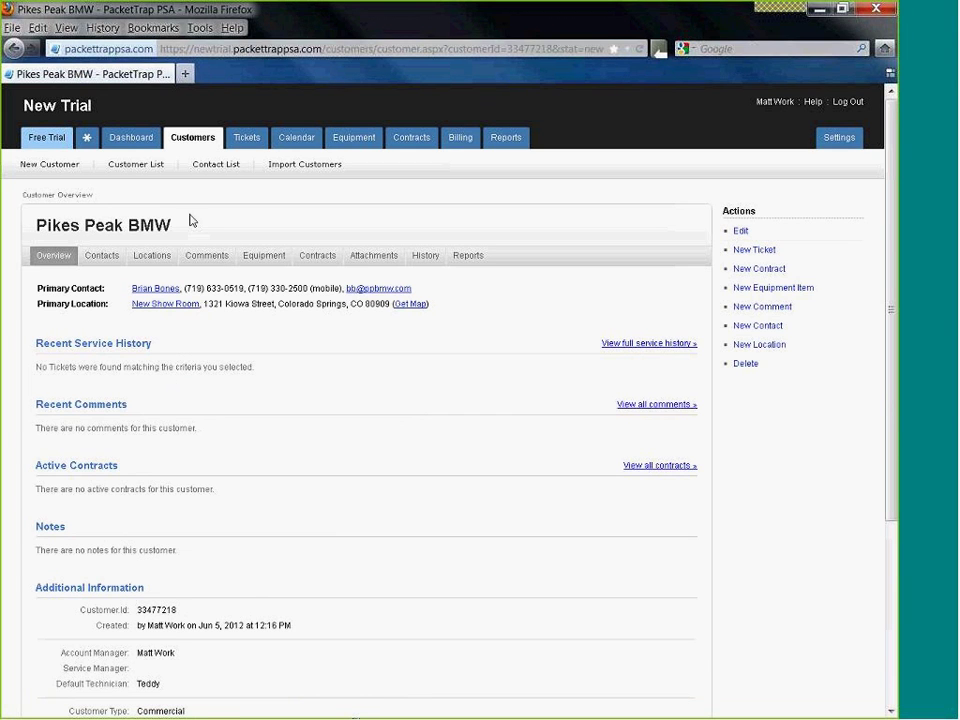
left_click(189, 139)
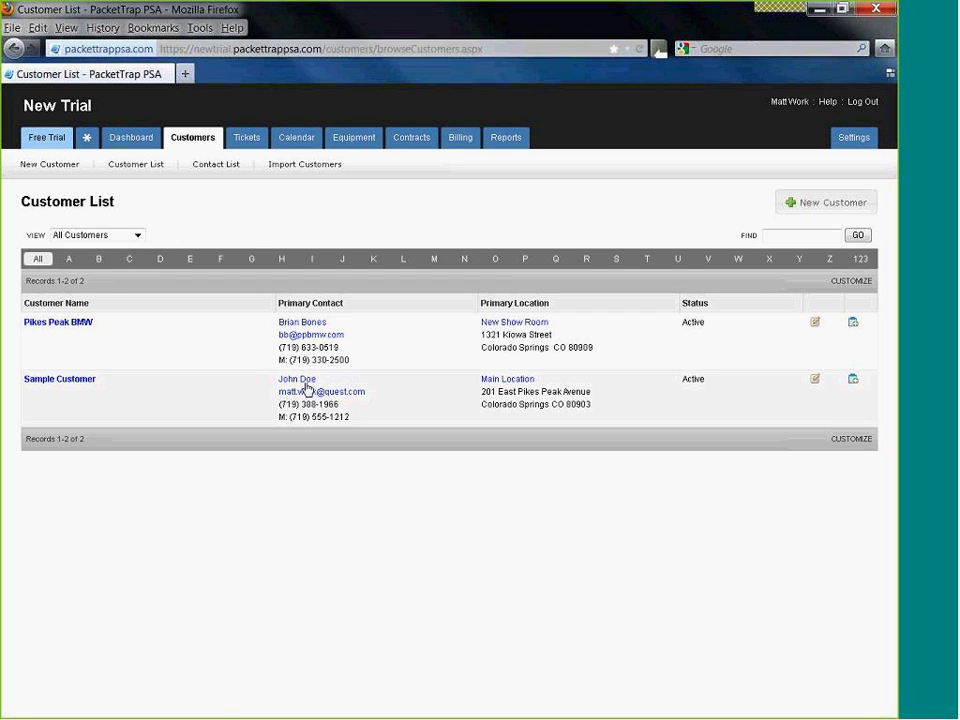
mouse_move(197, 137)
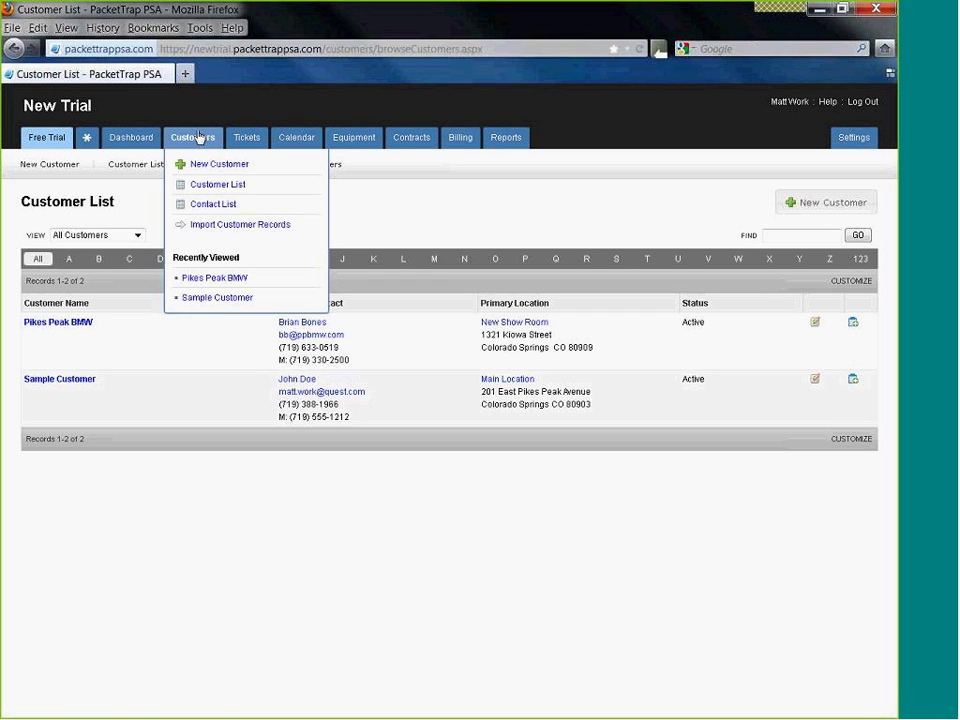
- Load the example customer CSV into Import Customers and advance to the column-mapping step
left_click(225, 226)
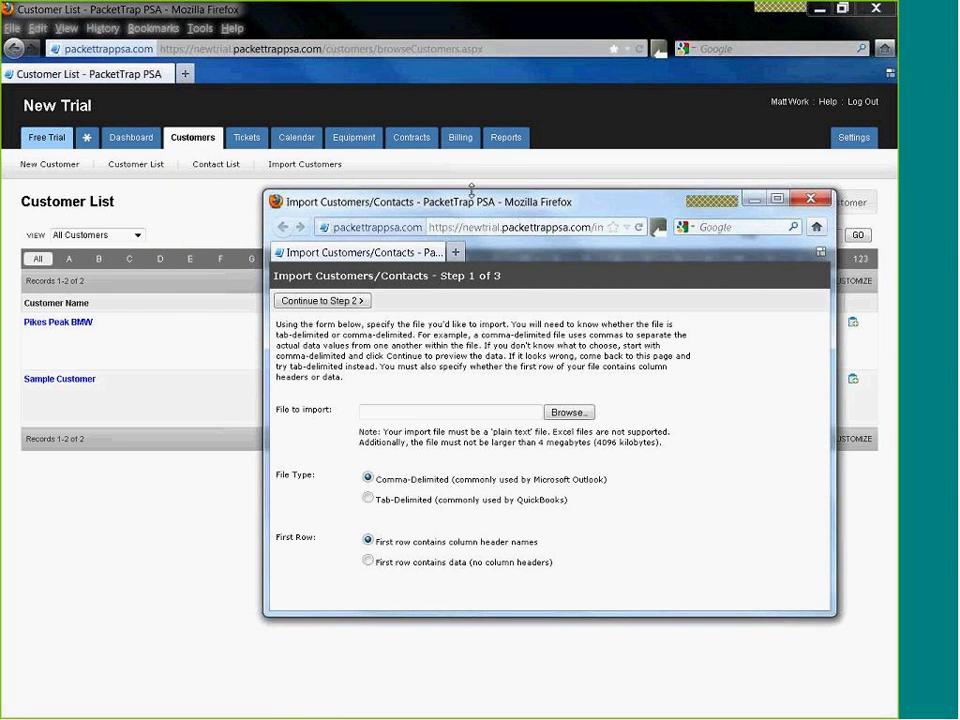
left_click_drag(472, 190, 386, 119)
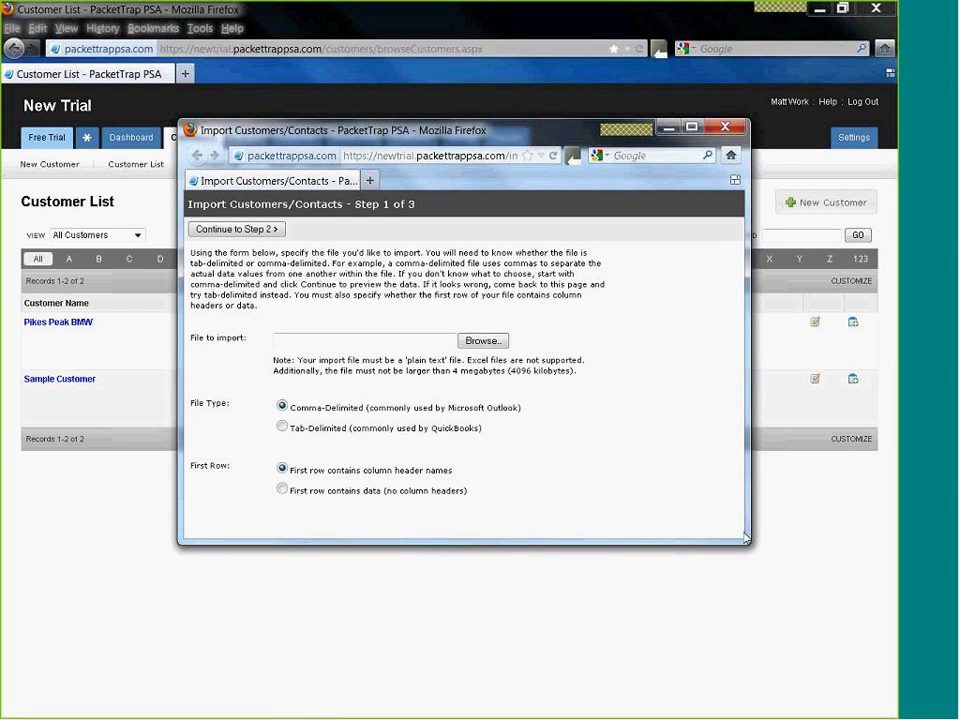
left_click_drag(752, 546, 765, 546)
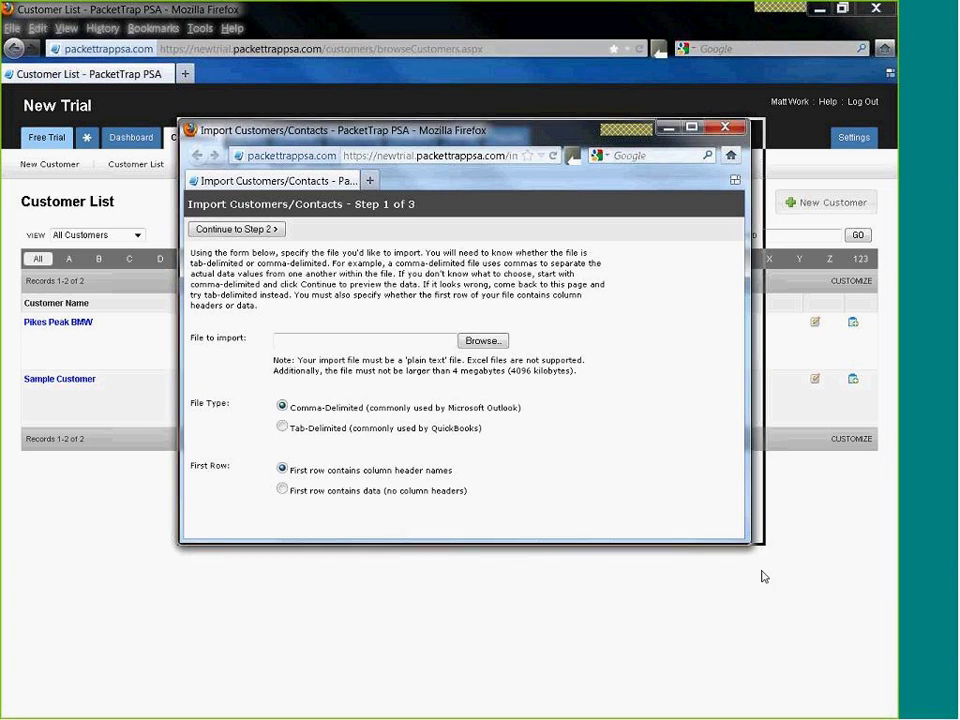
left_click(483, 341)
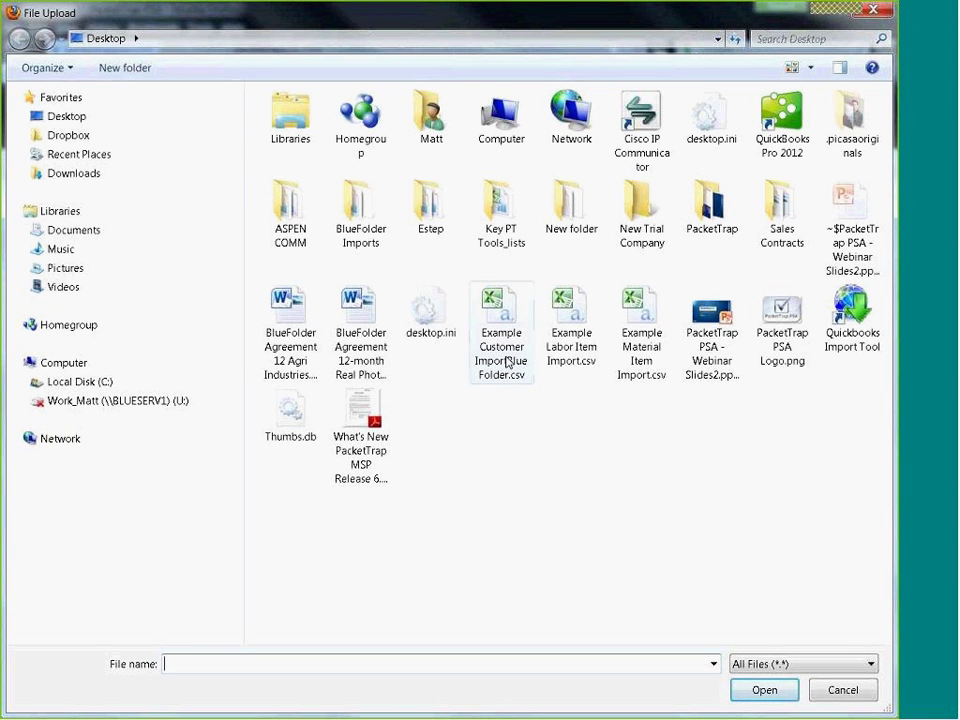
double_click(505, 338)
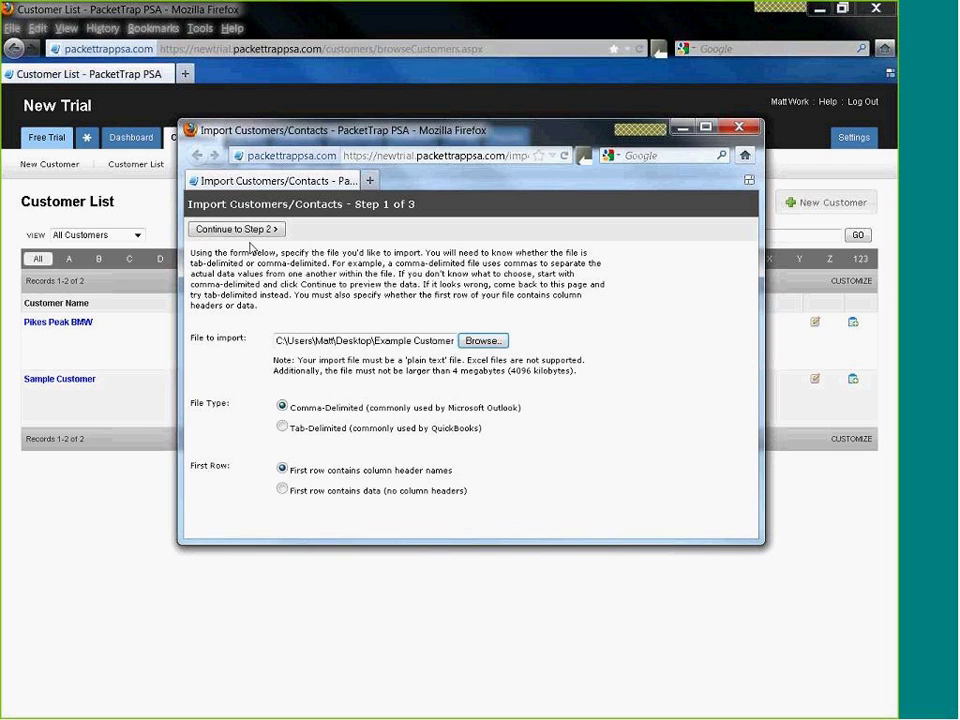
left_click(254, 234)
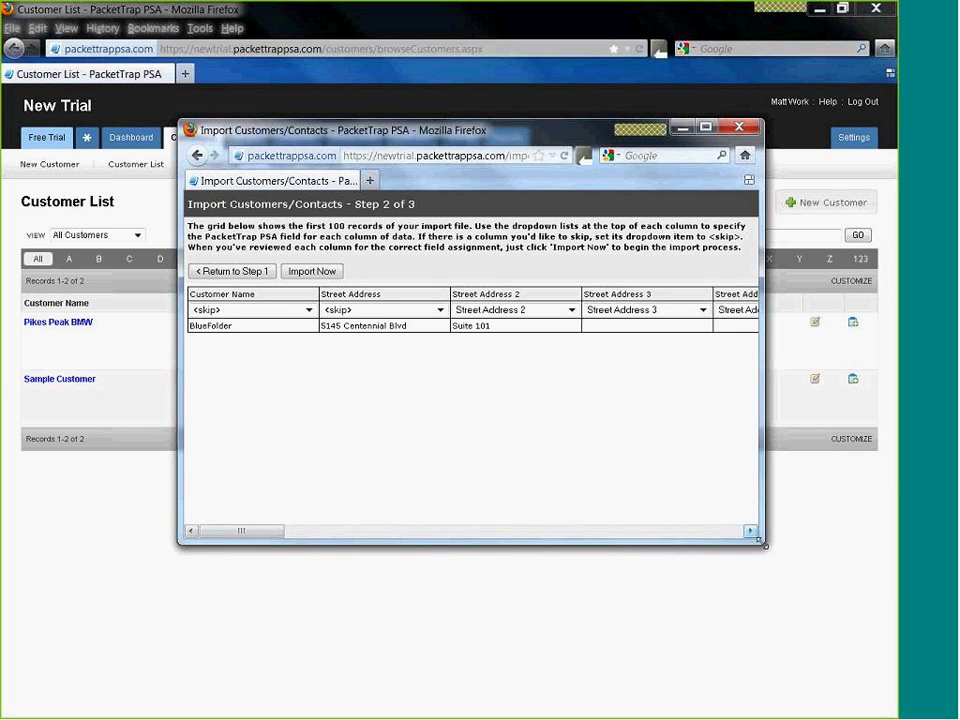
left_click_drag(753, 531, 842, 667)
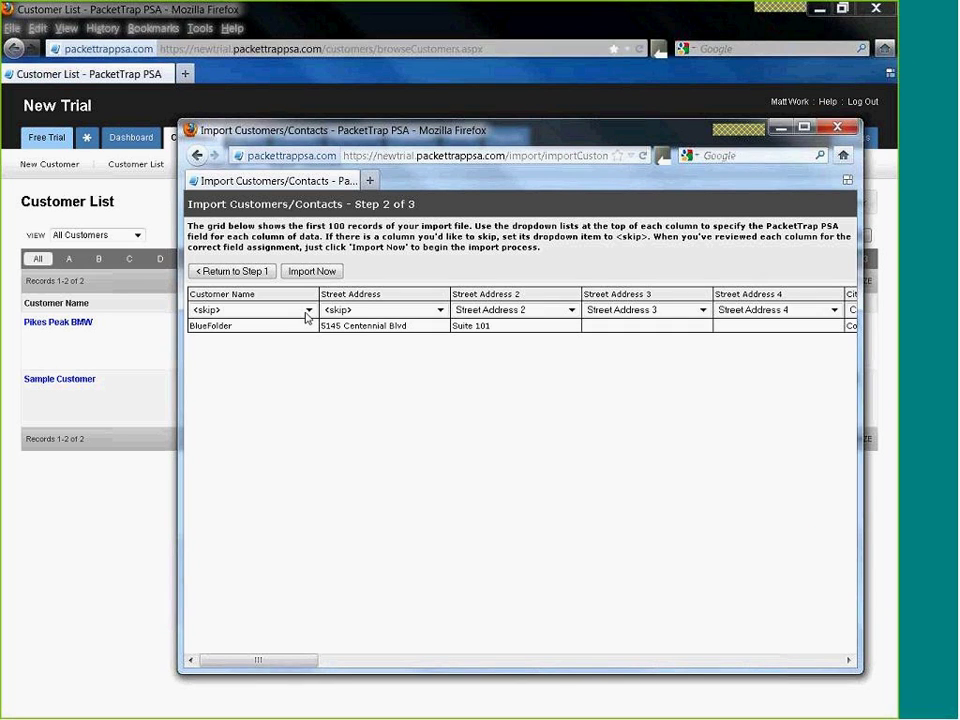
- Map the first two columns to Customer Name and Street Address
left_click(308, 311)
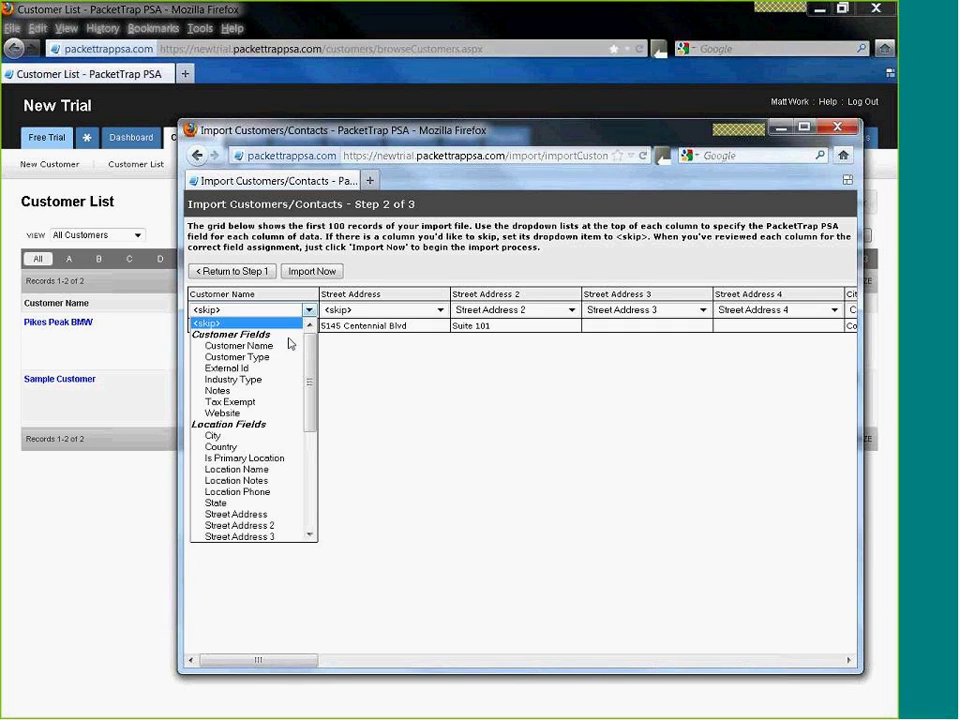
left_click(287, 345)
left_click(397, 311)
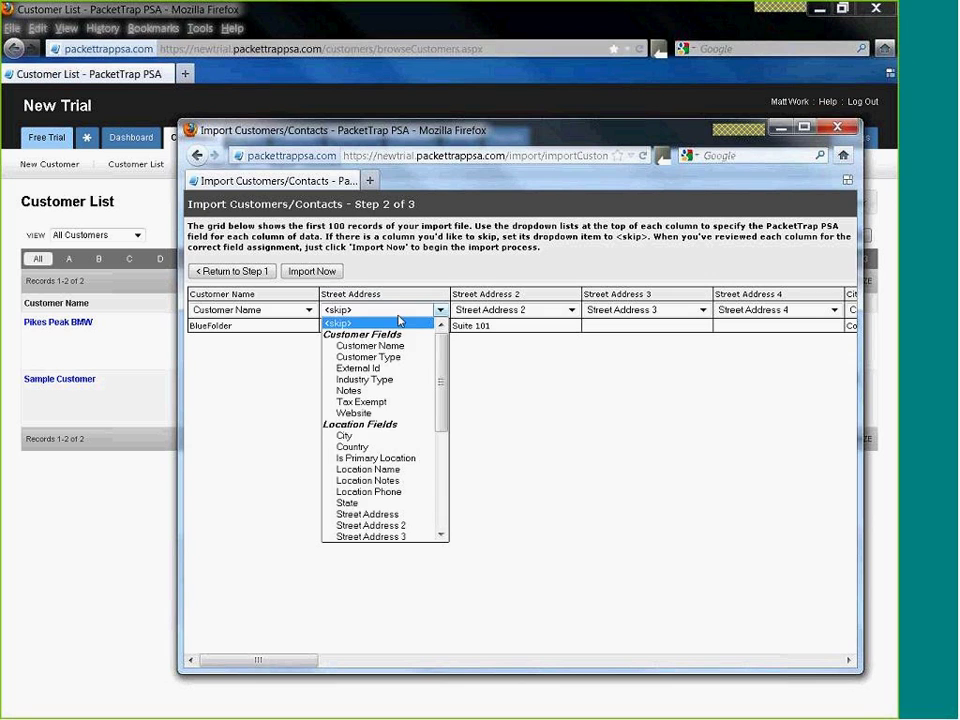
scroll(396, 440, "down", 2)
scroll(397, 463, "down", 1)
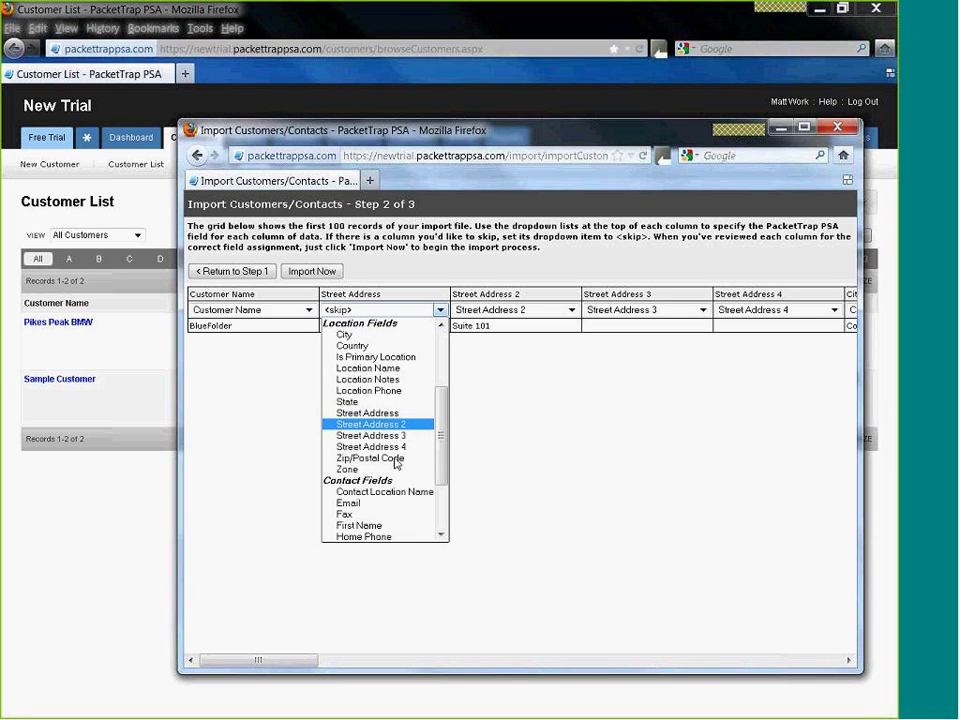
left_click(367, 413)
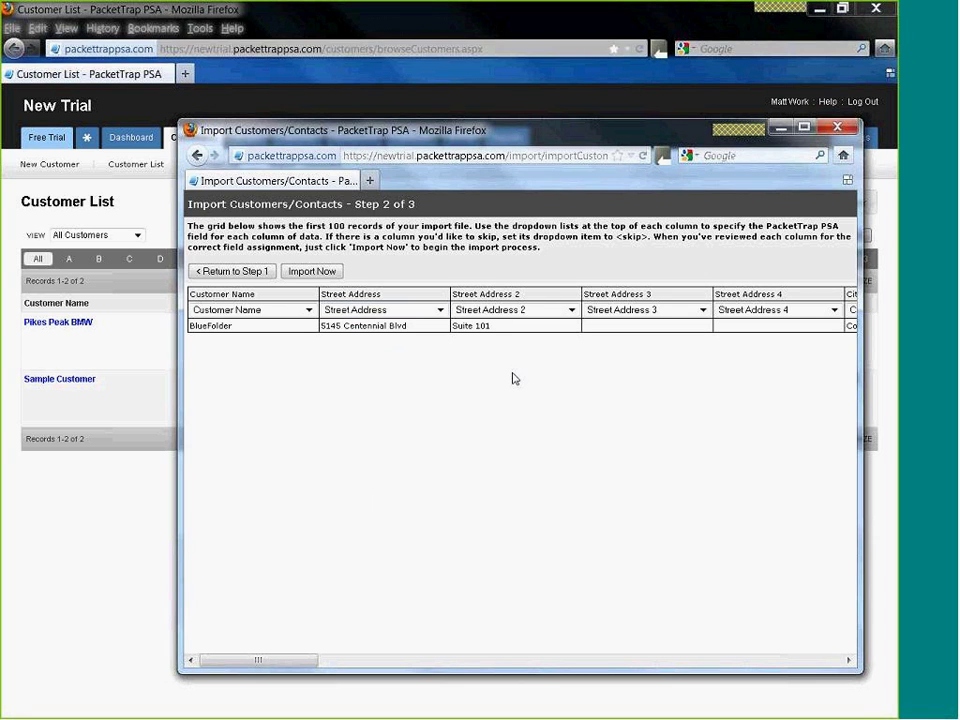
left_click_drag(314, 661, 569, 705)
scroll(598, 704, "right", 3)
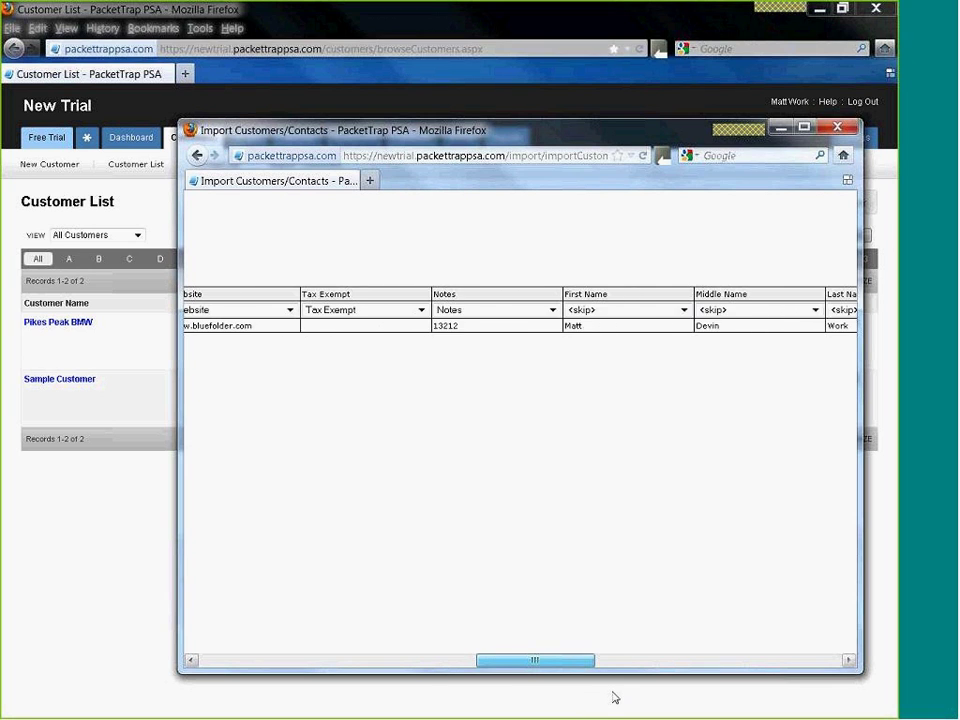
- Map the First Name and Last Name columns, leaving Middle Name unmapped
left_click(619, 316)
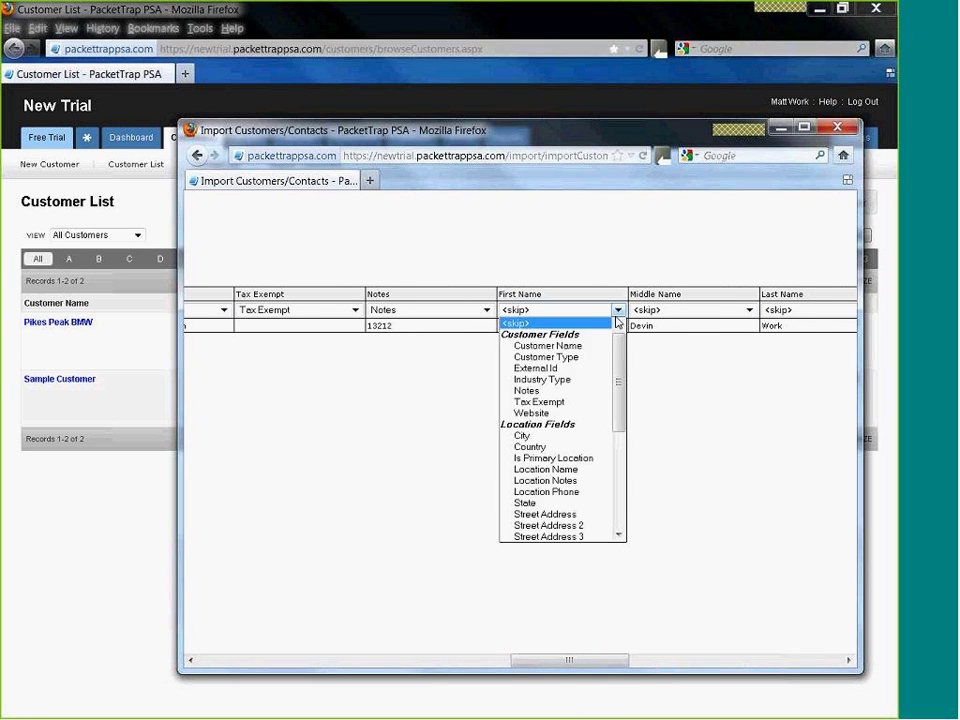
left_click_drag(615, 341, 618, 452)
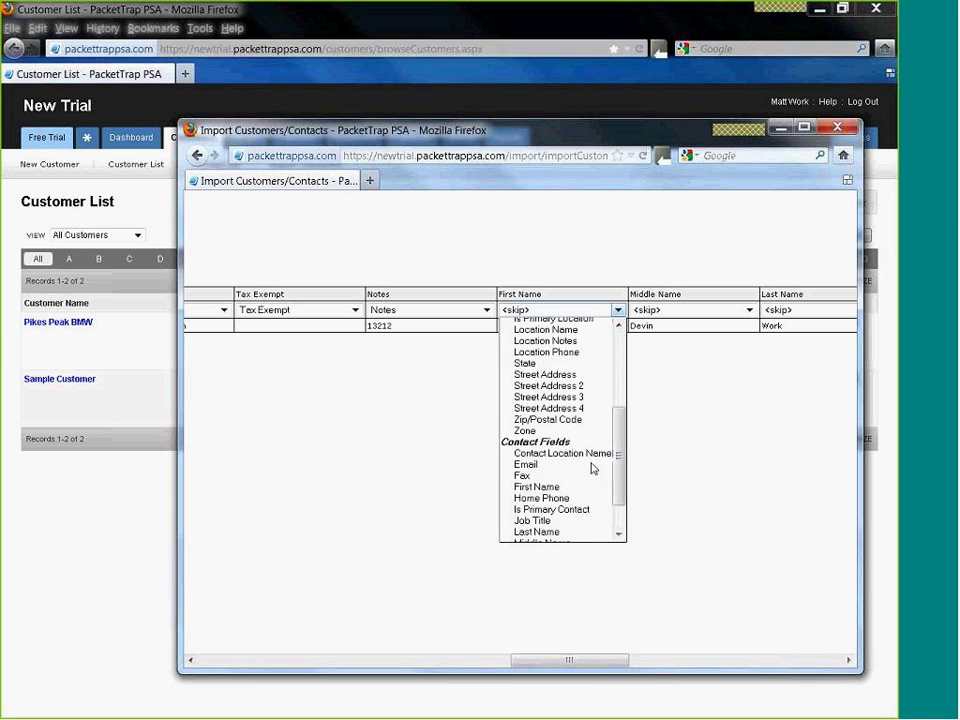
left_click(545, 485)
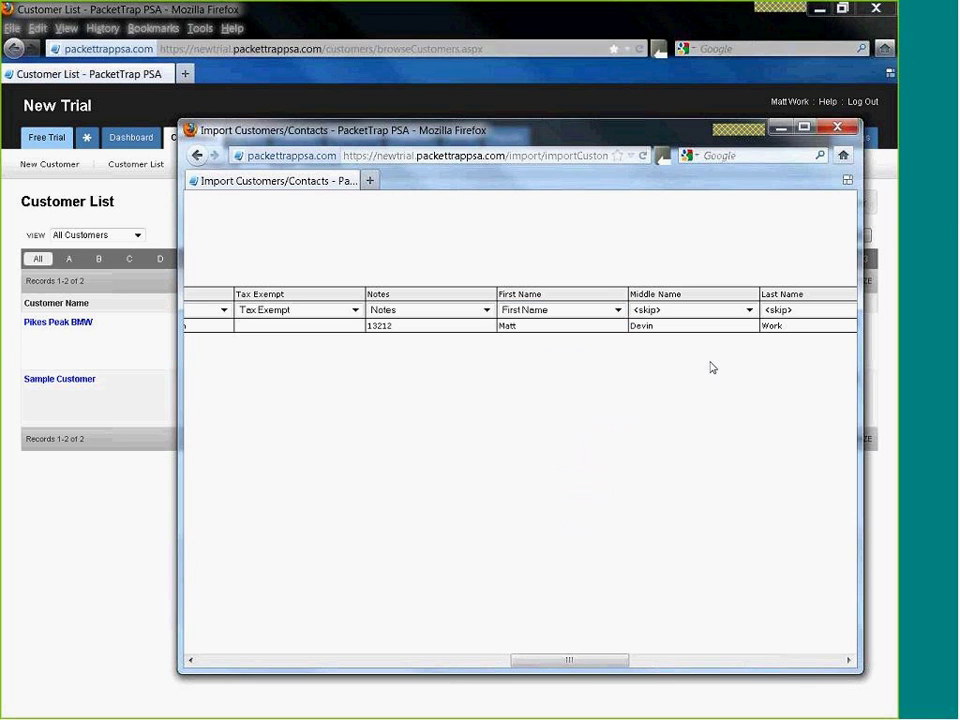
left_click(749, 310)
left_click_drag(750, 378, 740, 505)
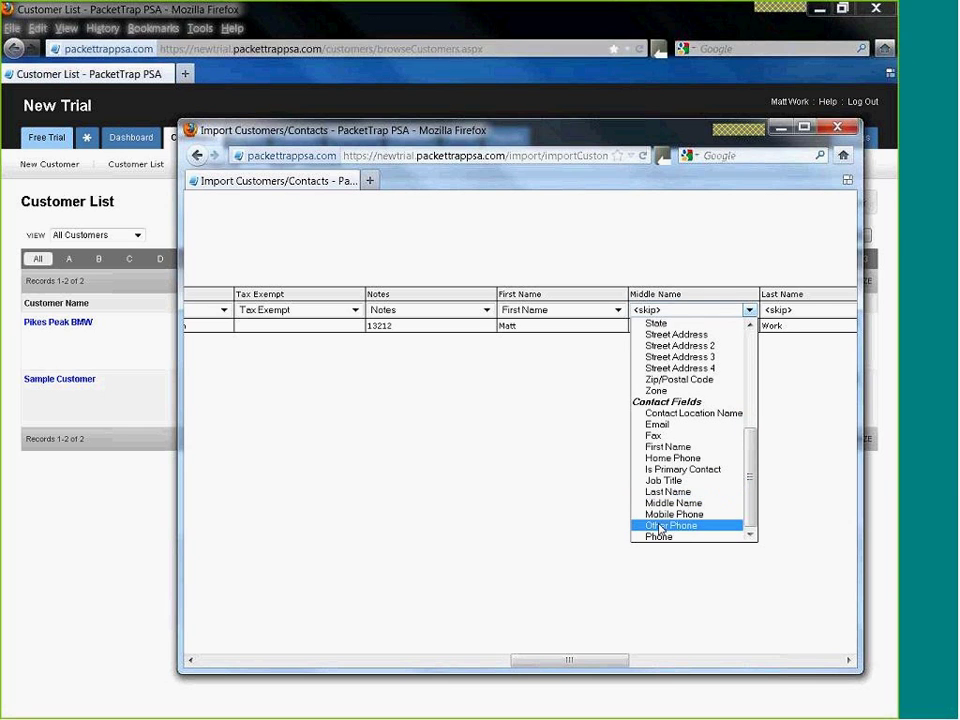
left_click(816, 311)
left_click(816, 311)
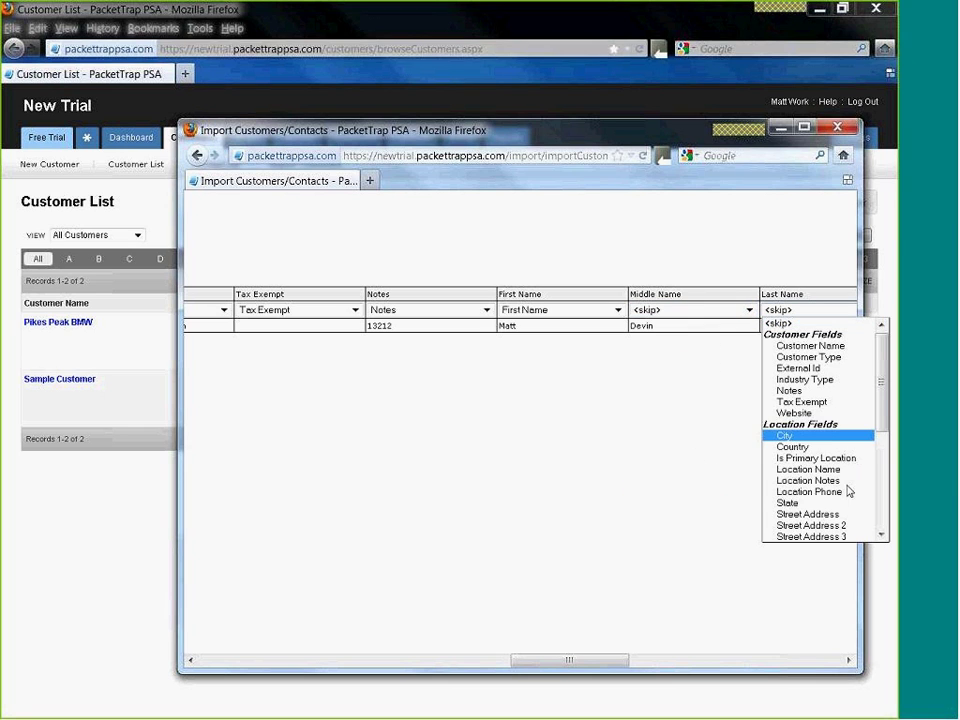
left_click_drag(880, 397, 879, 493)
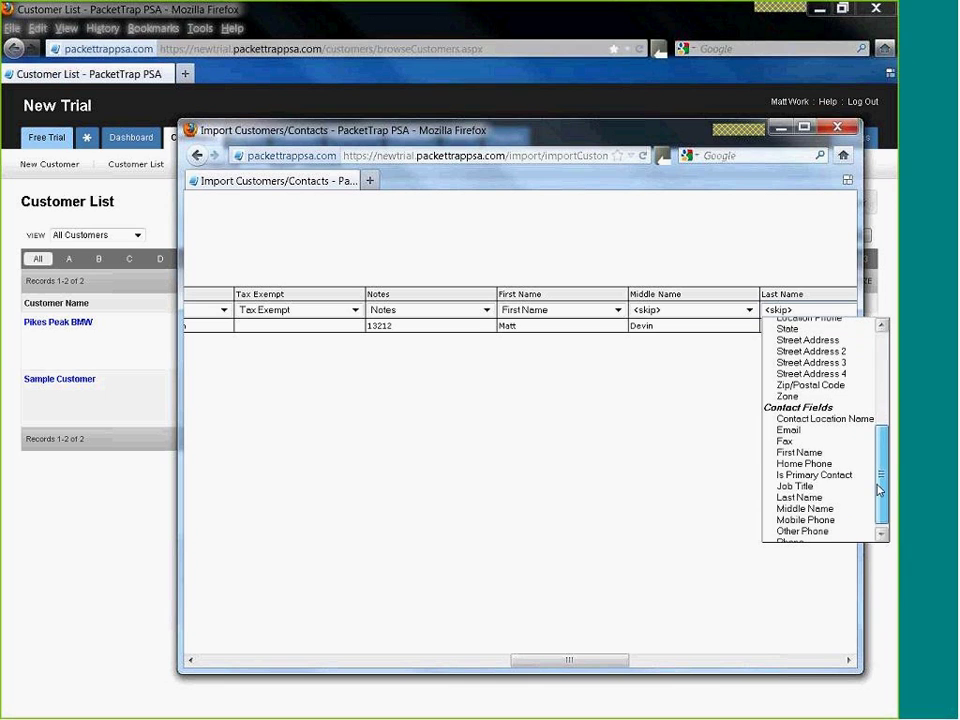
left_click(851, 507)
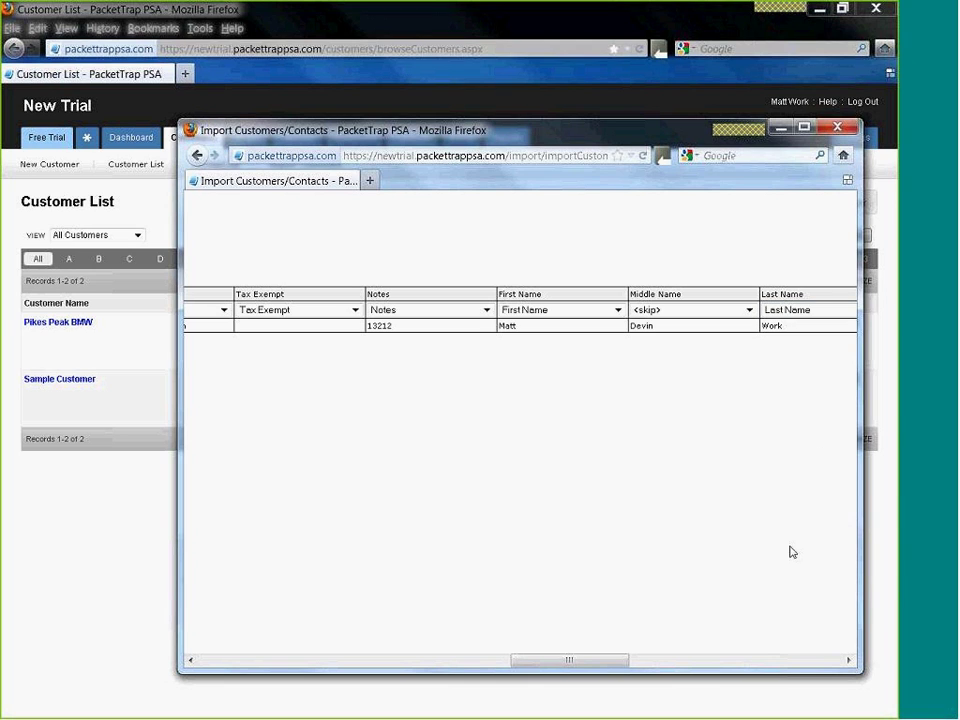
- Map the Email column to the Email field
left_click_drag(579, 663, 806, 656)
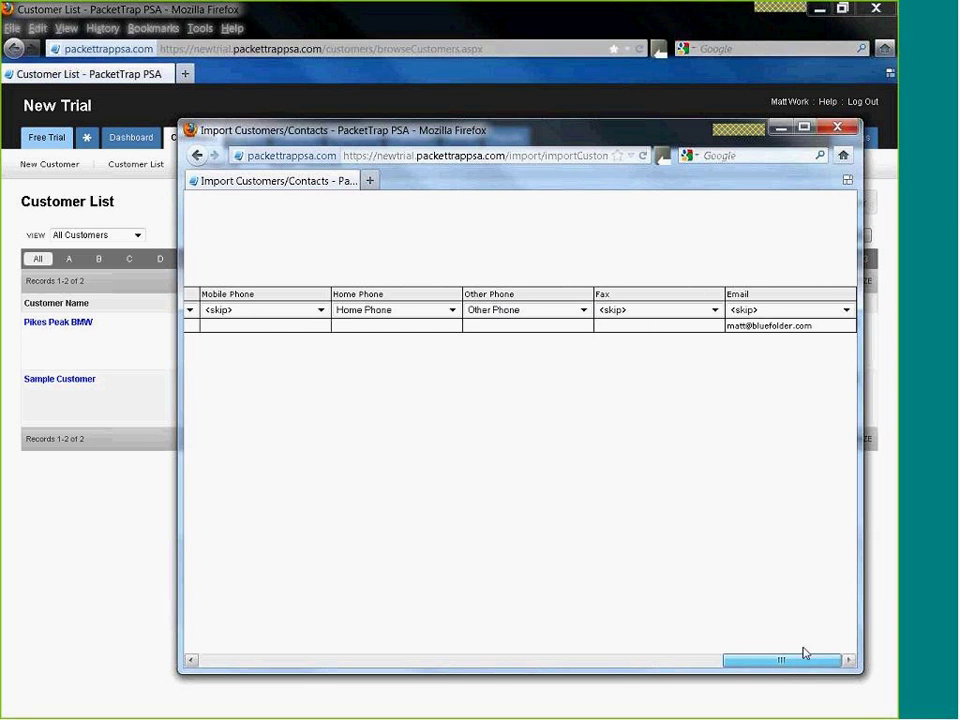
left_click(846, 310)
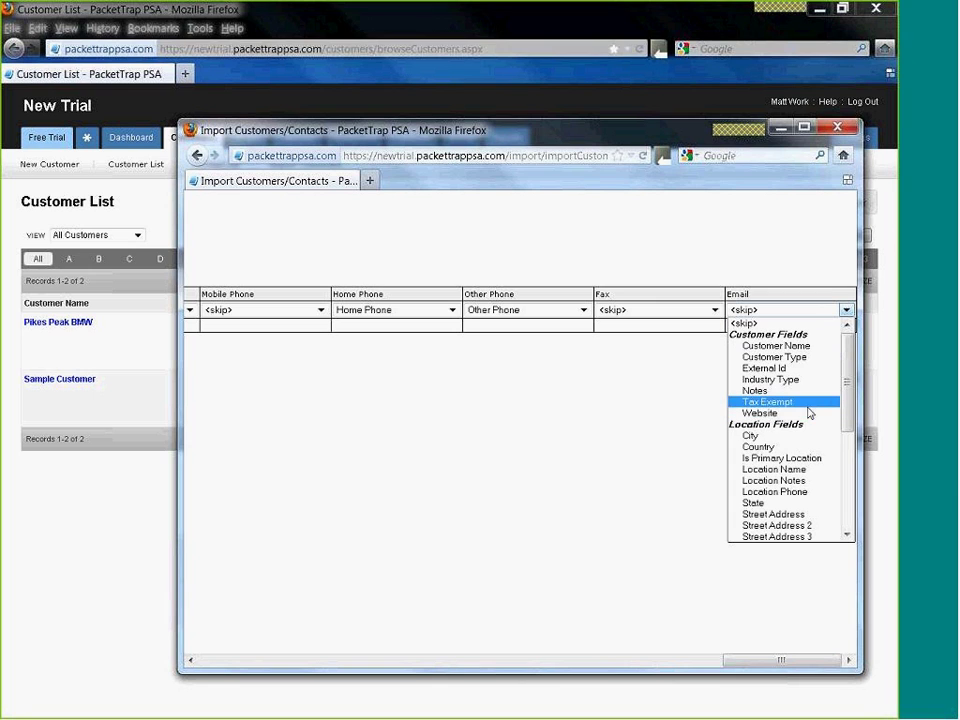
left_click_drag(846, 405, 846, 485)
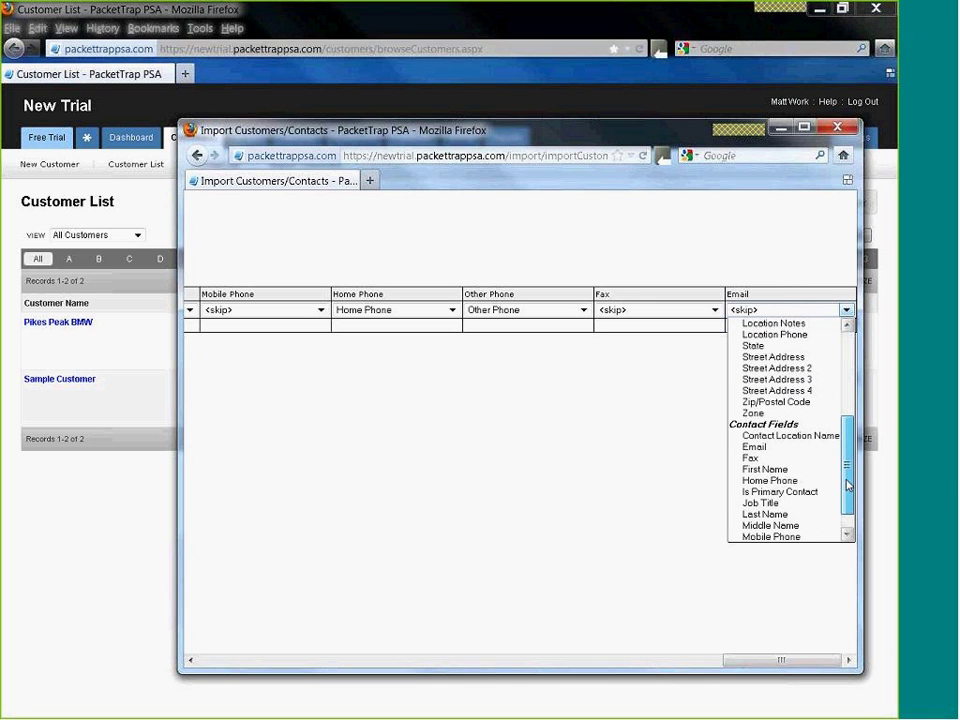
left_click(768, 447)
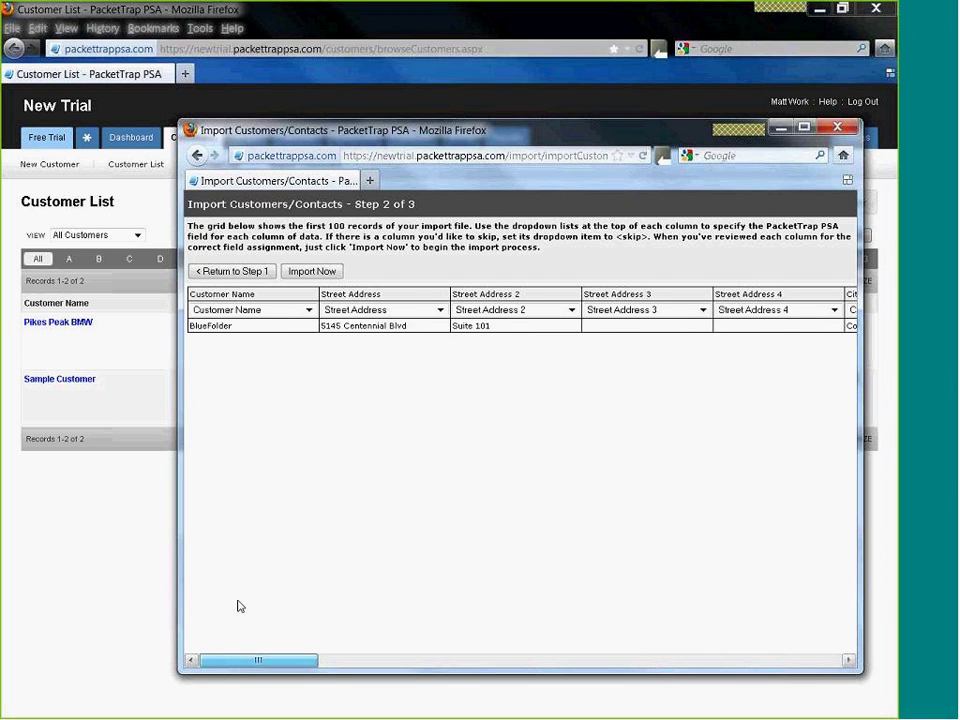
- Import the mapped BlueFolder record and reload the Customer List to show three customers
left_click(312, 271)
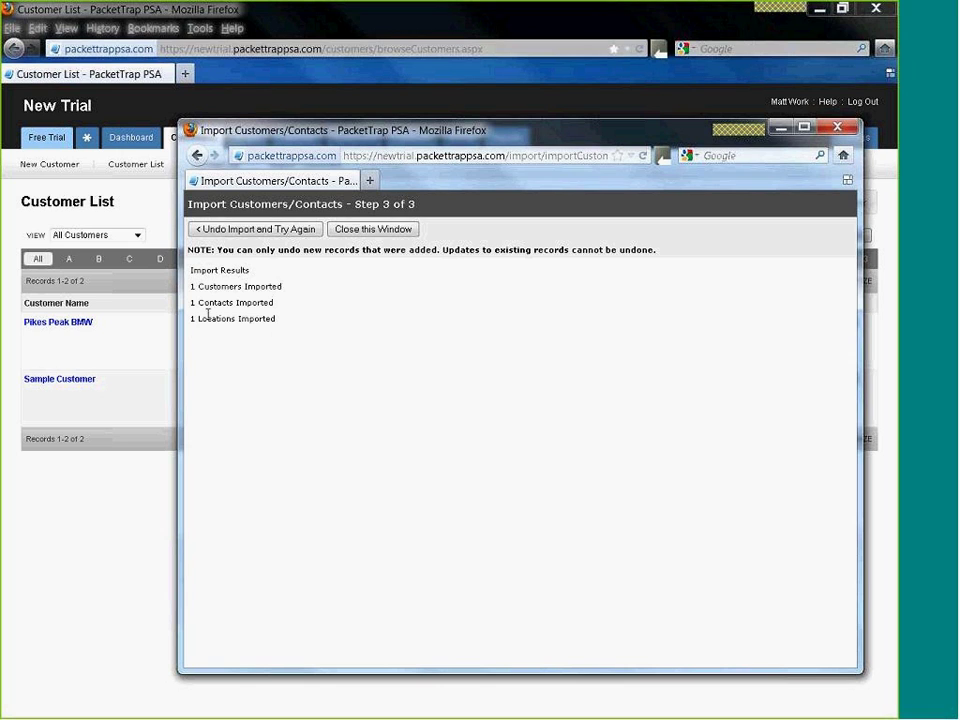
left_click(780, 128)
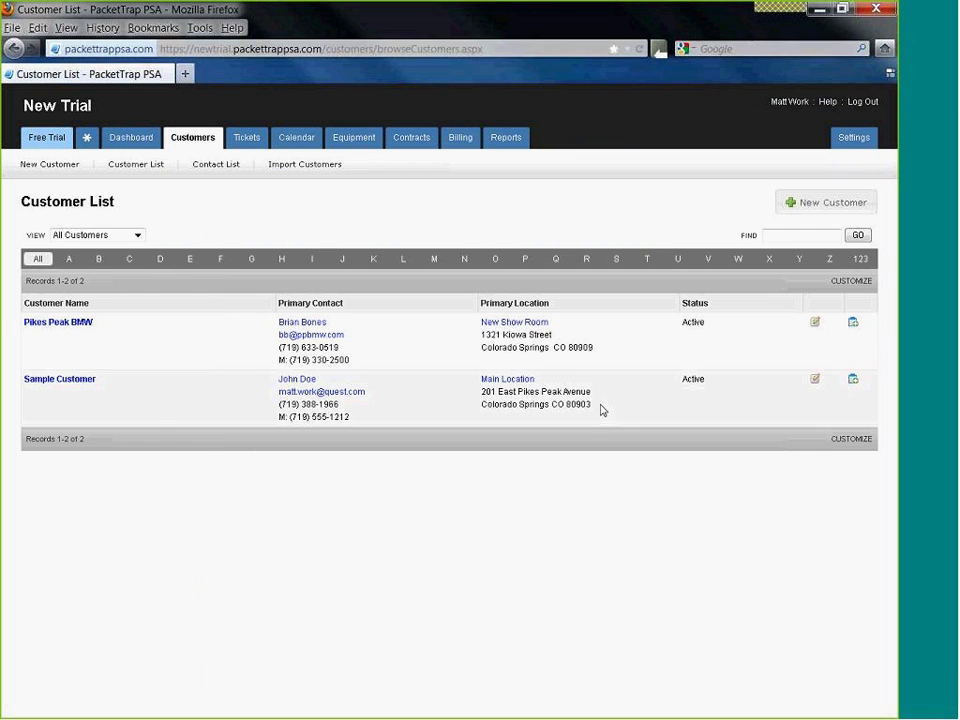
left_click(639, 48)
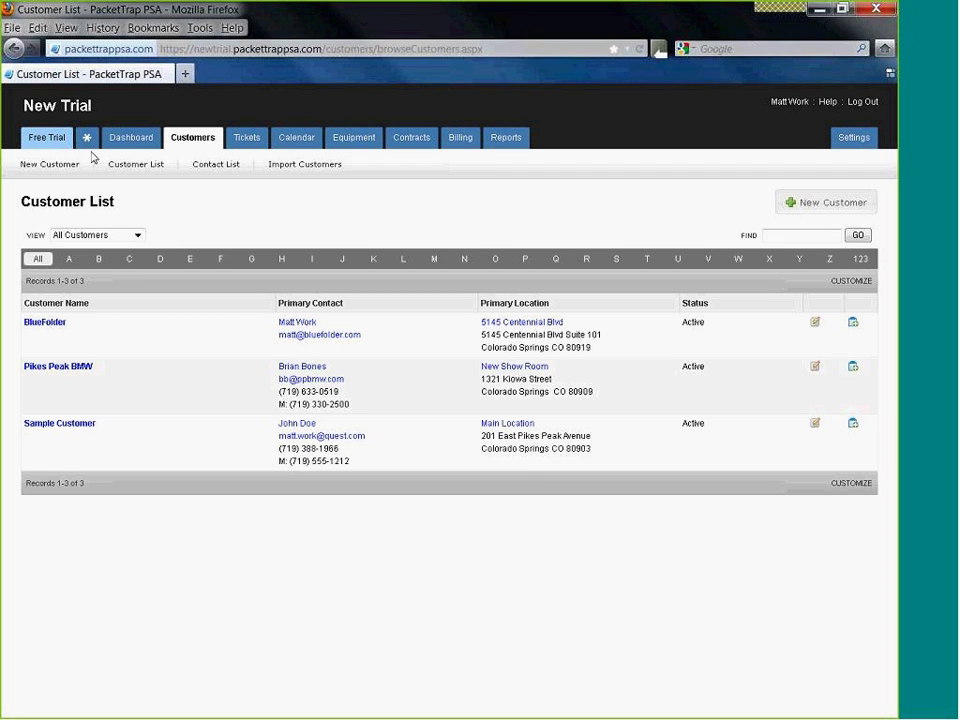
- Return to the Free Trial page listing the Set Up Your Trial Account tasks
left_click(48, 140)
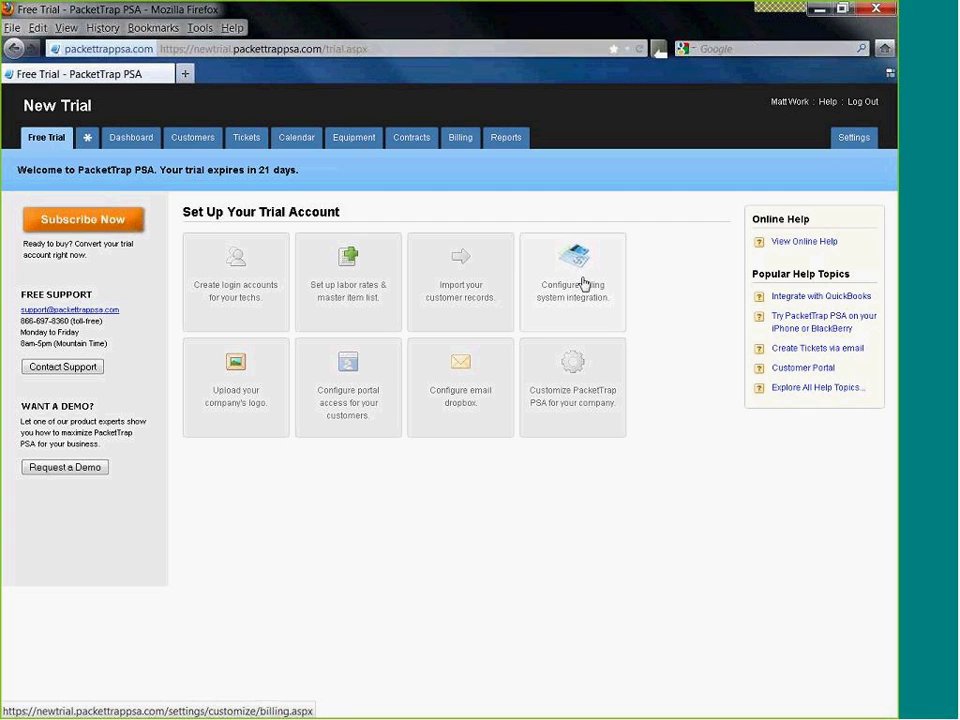
- Upload PacketTrap PSA Logo.png as the company logo and save it
left_click(227, 366)
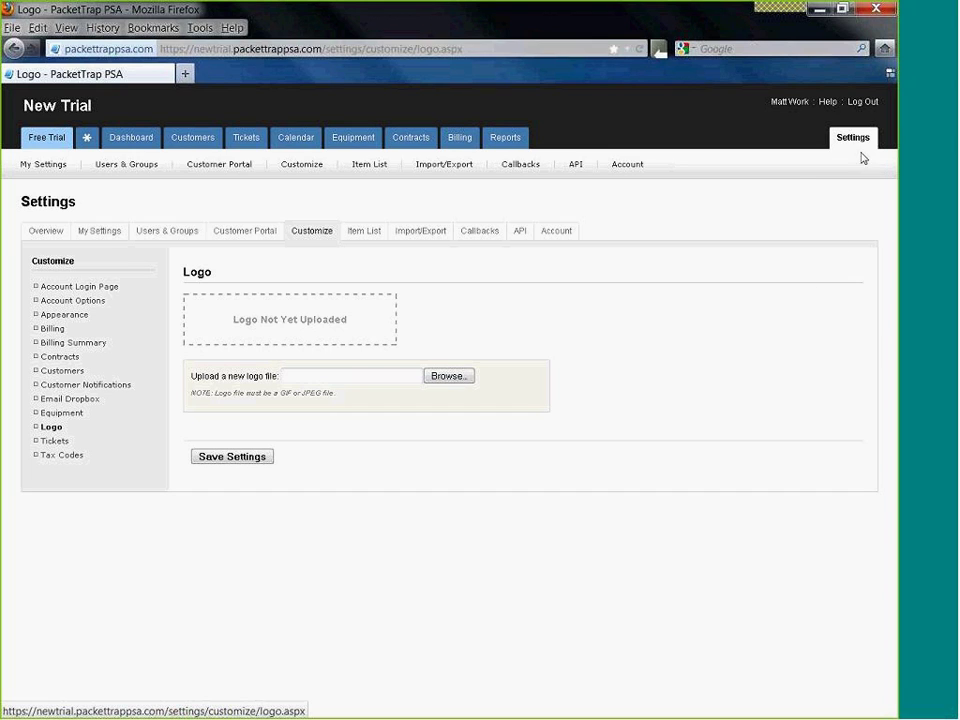
left_click(307, 231)
left_click(445, 377)
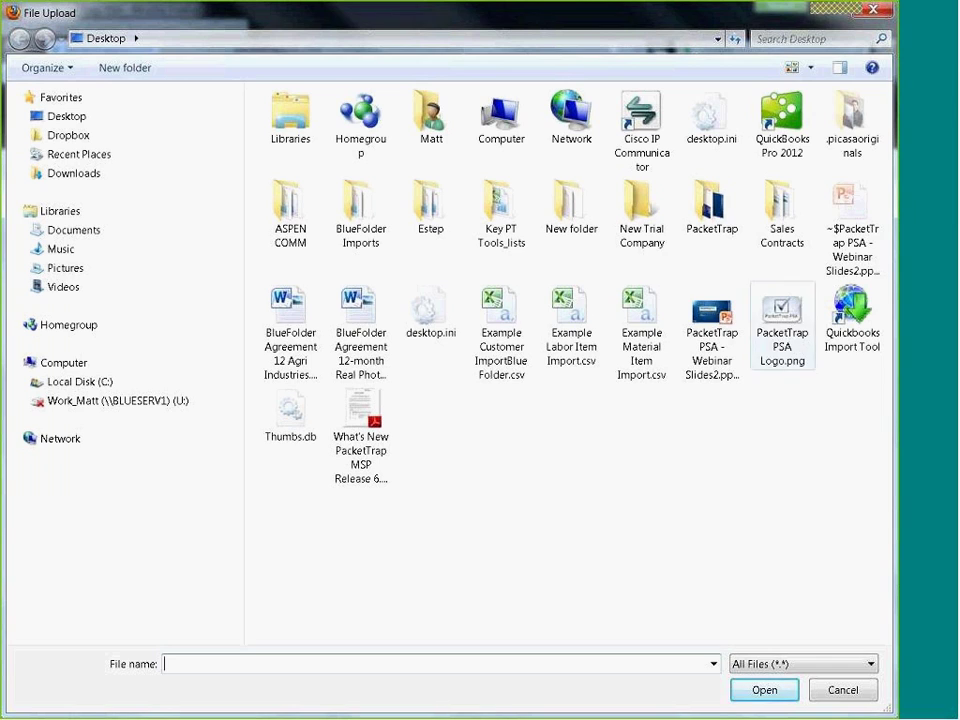
double_click(782, 325)
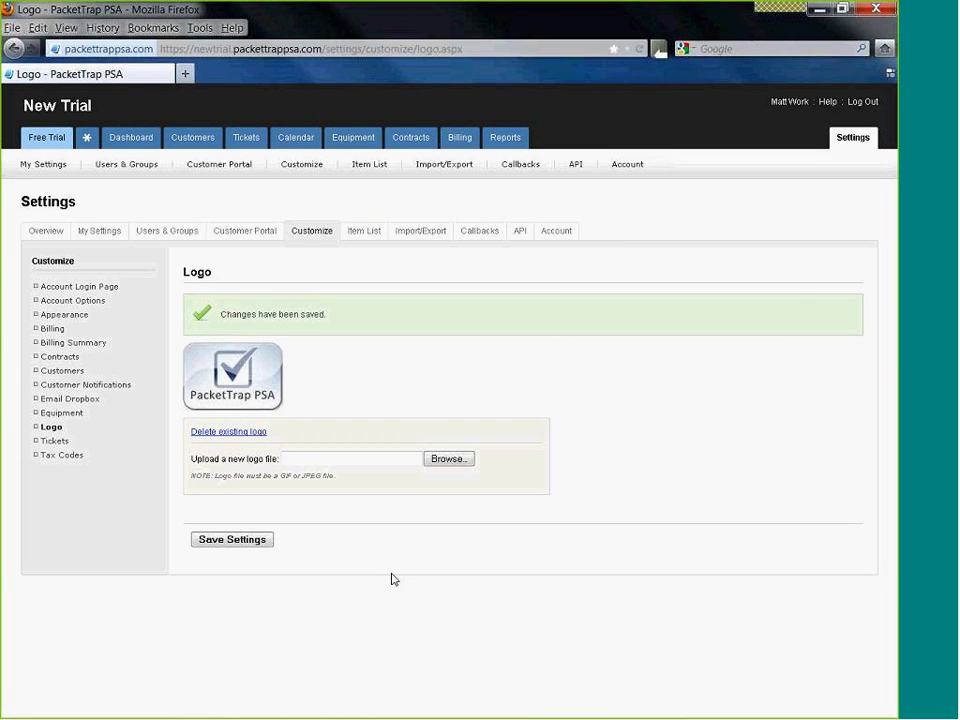
left_click(67, 343)
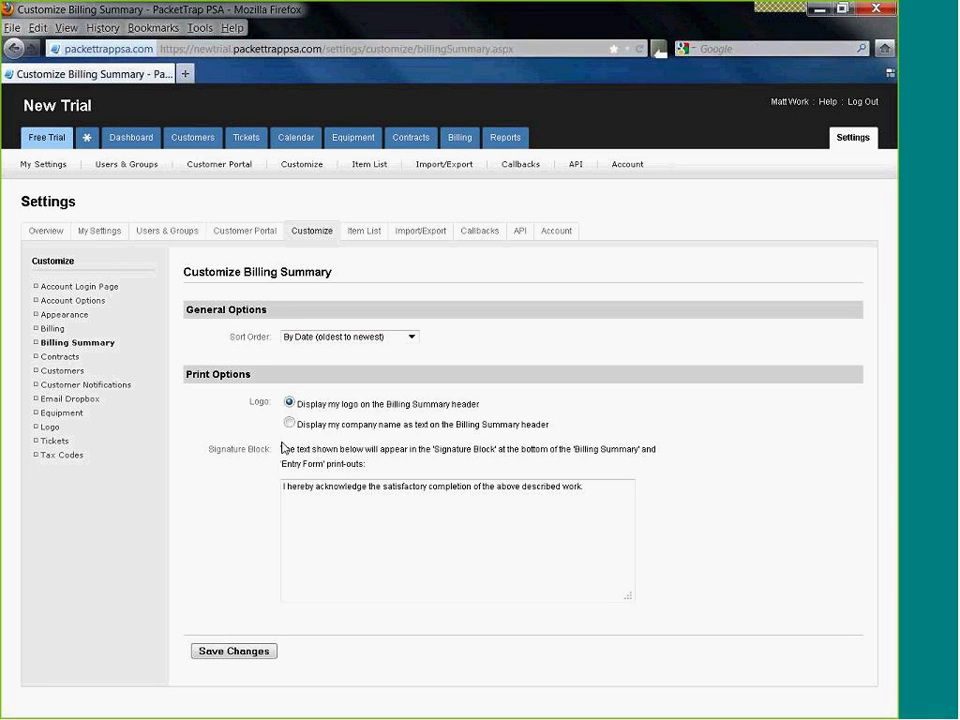
- Save the Billing Summary settings with the logo on its header, then view the Ticket List
left_click_drag(305, 404, 482, 411)
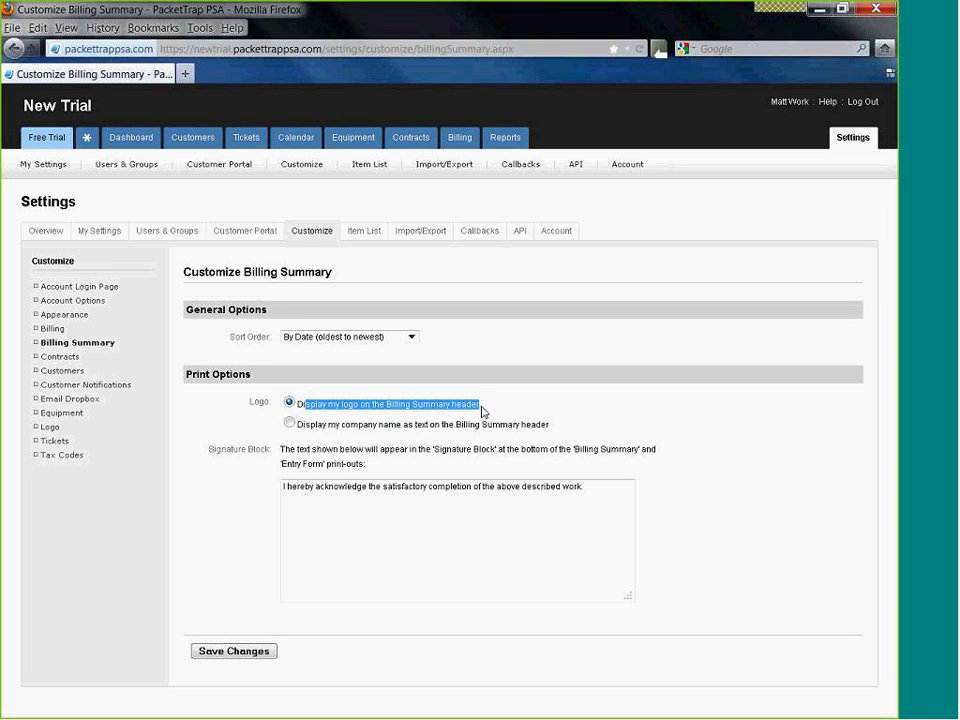
left_click(240, 524)
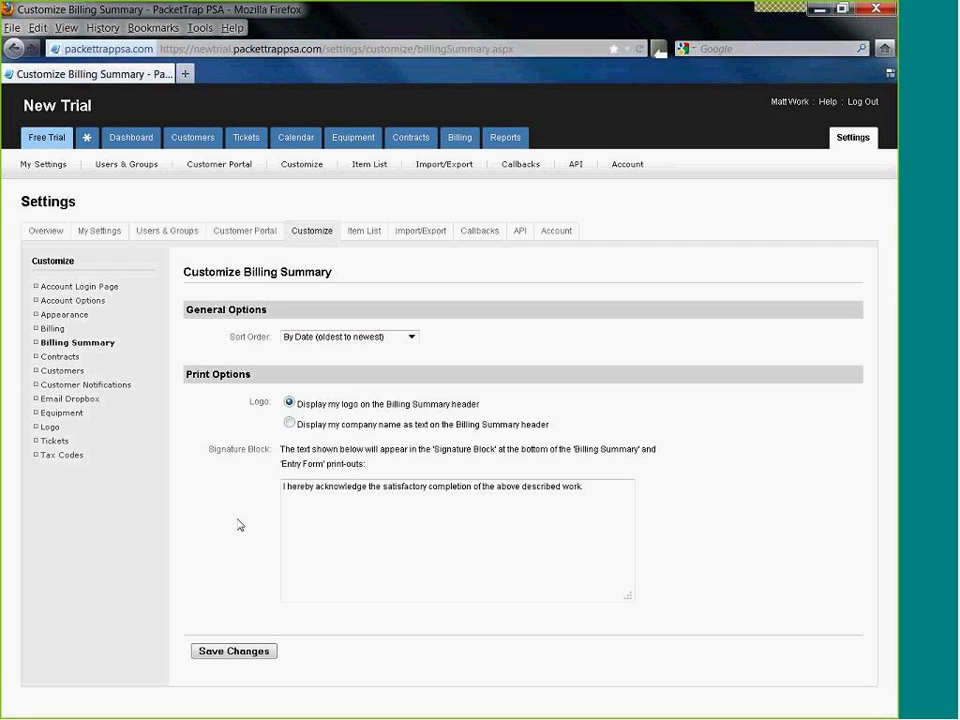
left_click(231, 652)
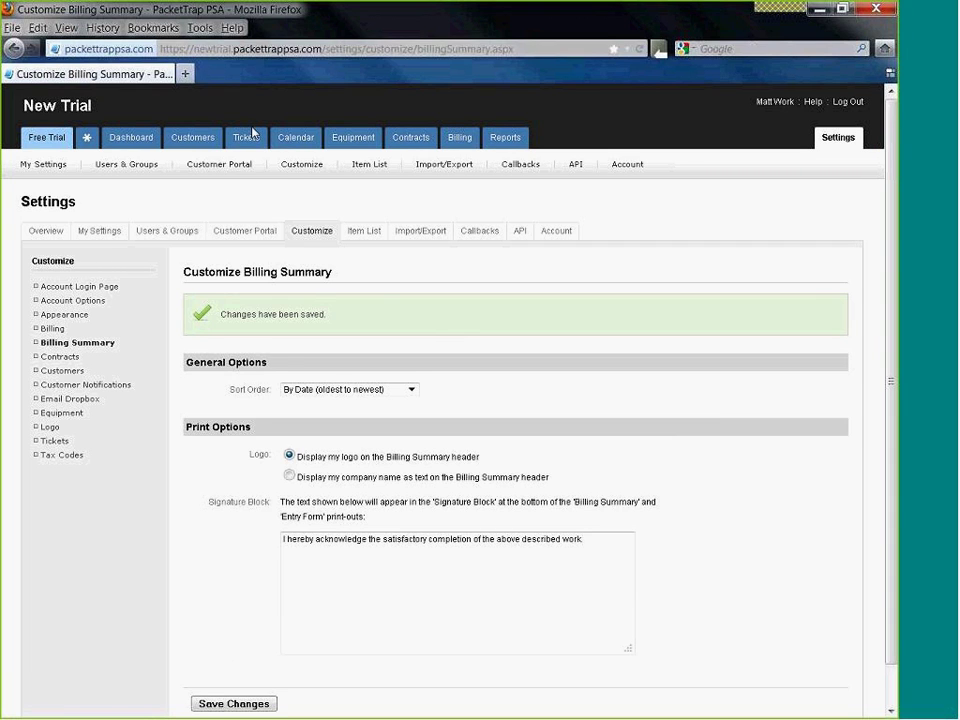
left_click(249, 139)
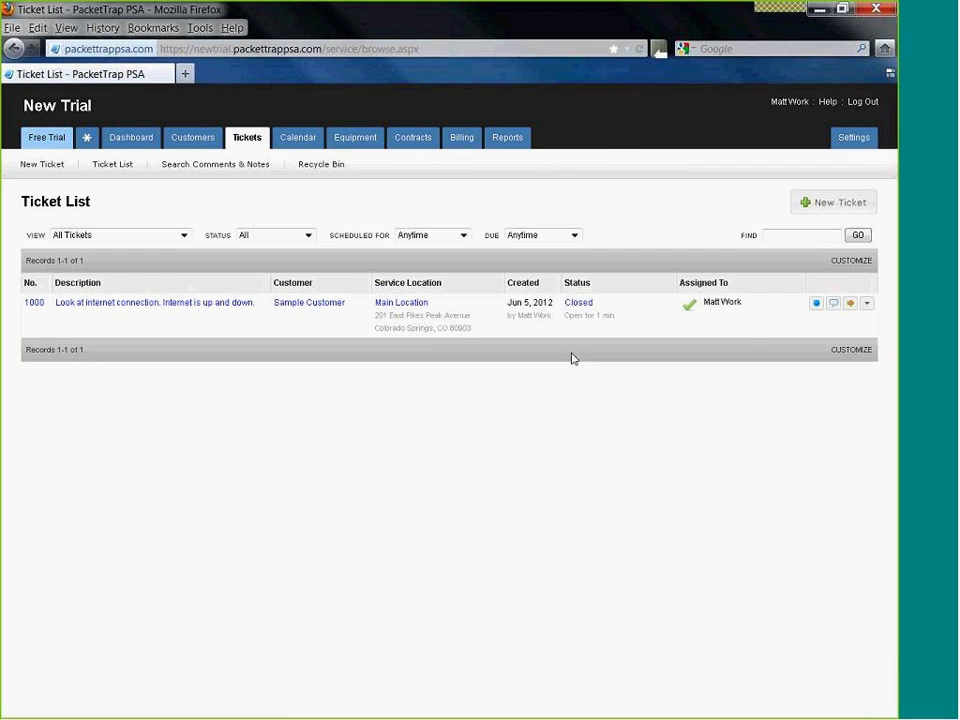
left_click(866, 304)
left_click(828, 412)
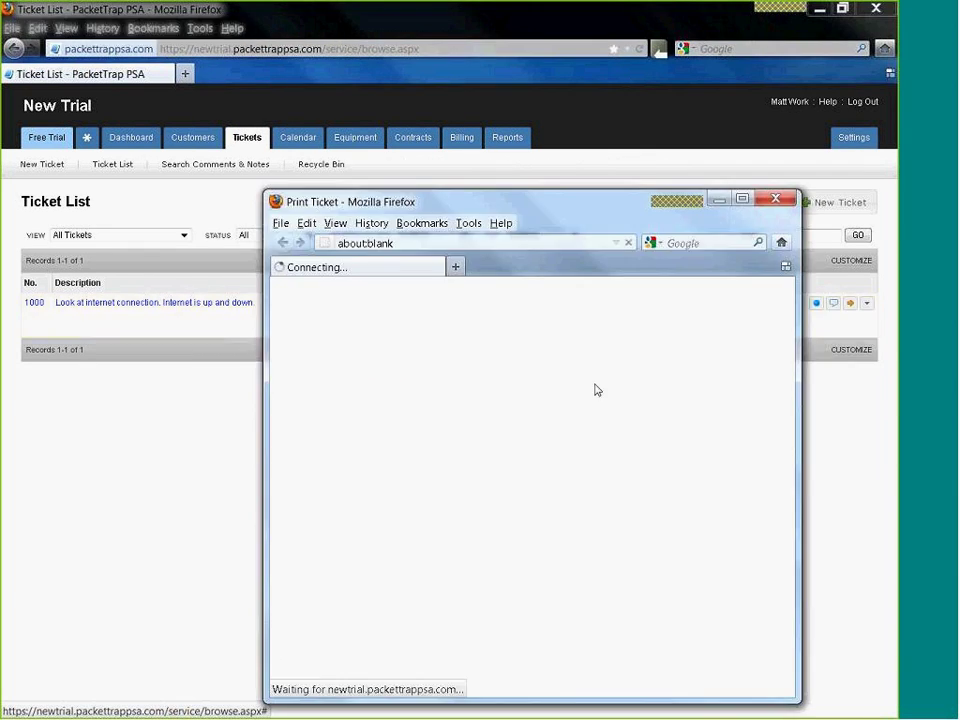
left_click_drag(563, 203, 489, 139)
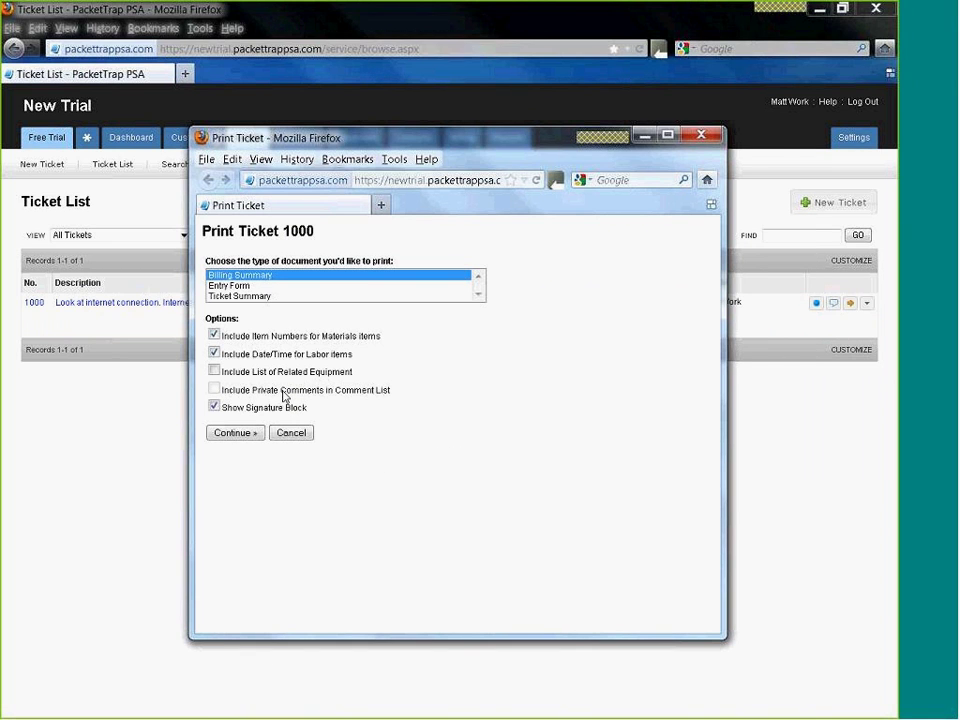
left_click(245, 433)
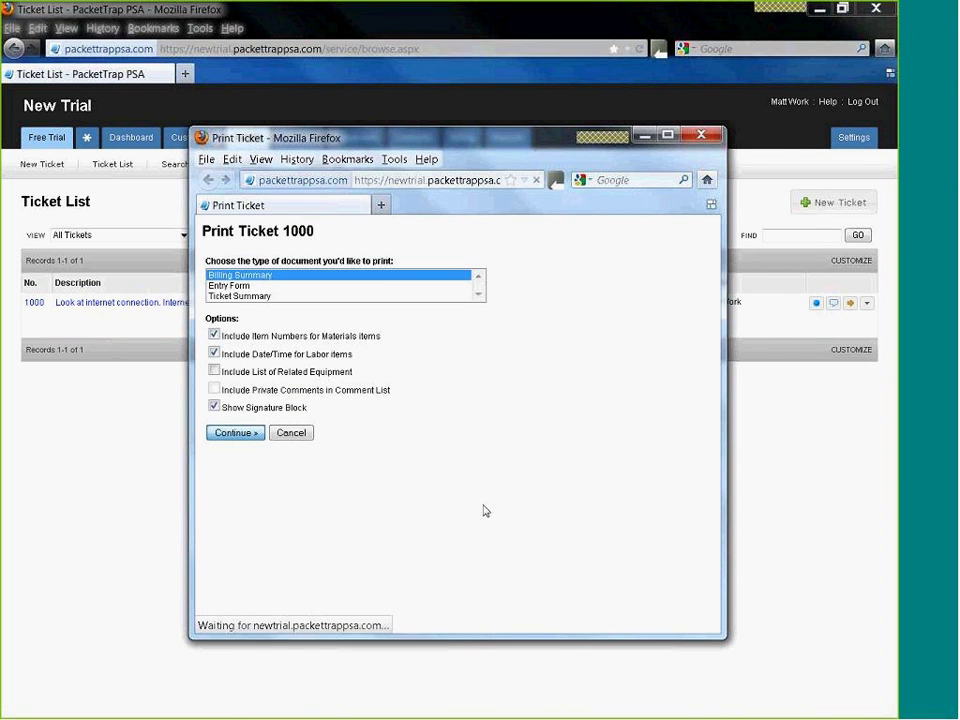
scroll(510, 476, "down", 3)
scroll(510, 476, "up", 2)
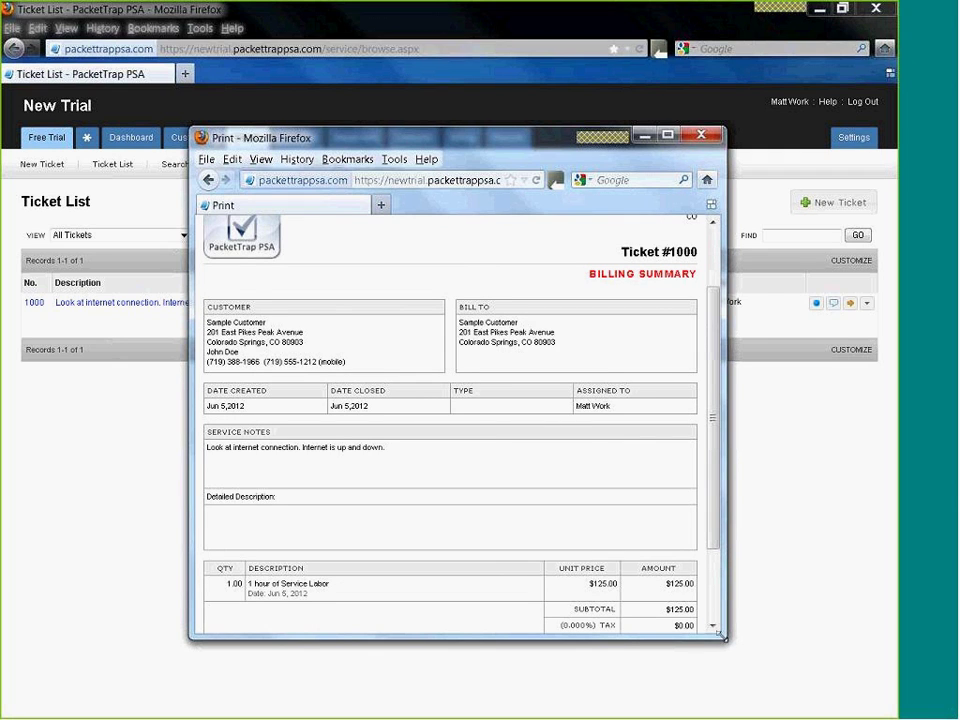
left_click_drag(722, 636, 759, 680)
scroll(333, 307, "up", 2)
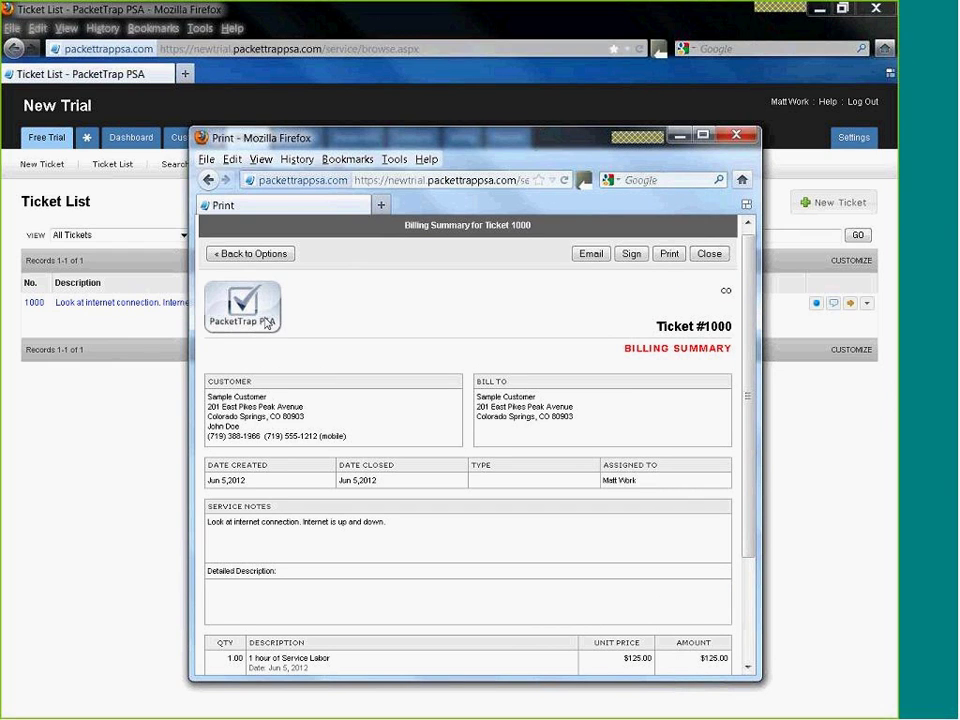
scroll(747, 333, "down", 1)
left_click_drag(747, 333, 750, 400)
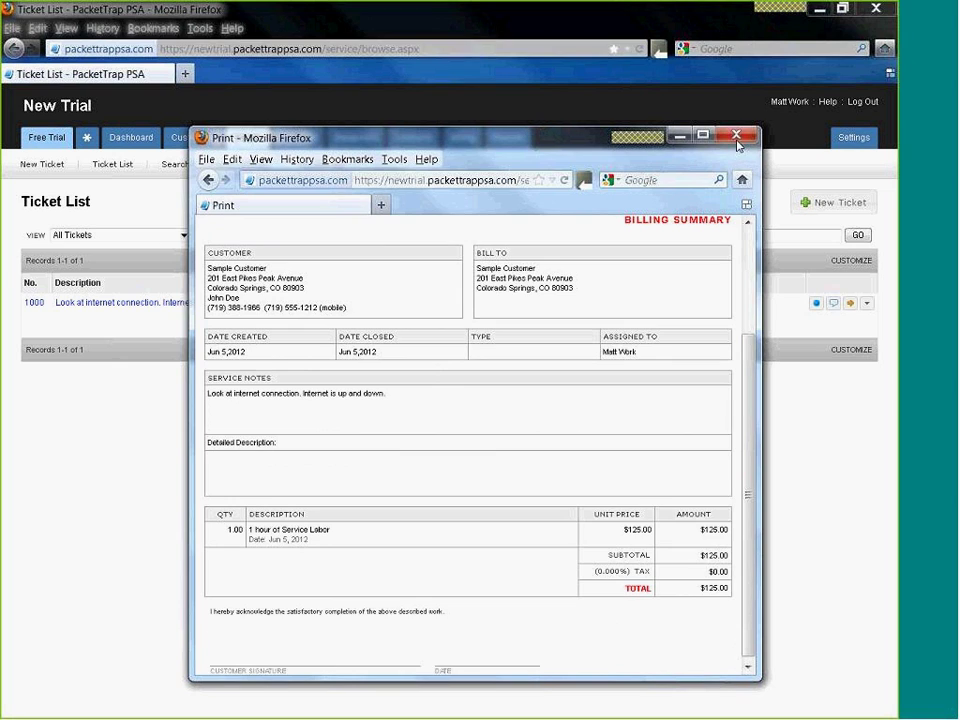
left_click(737, 136)
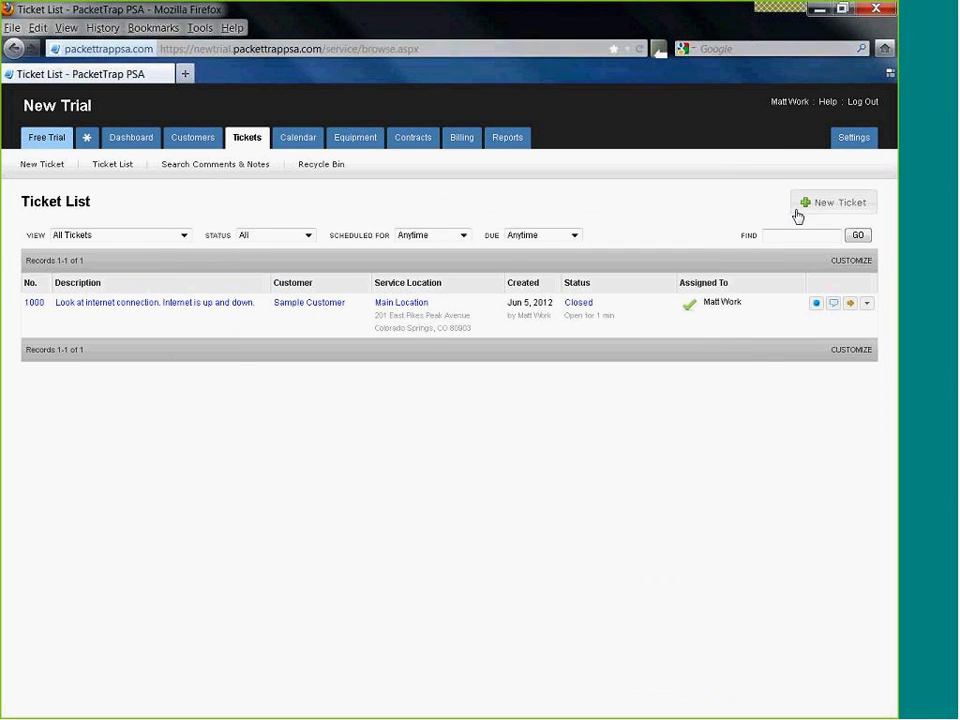
- Open Customer Portal general settings and launch the portal login page in a second tab
left_click(851, 142)
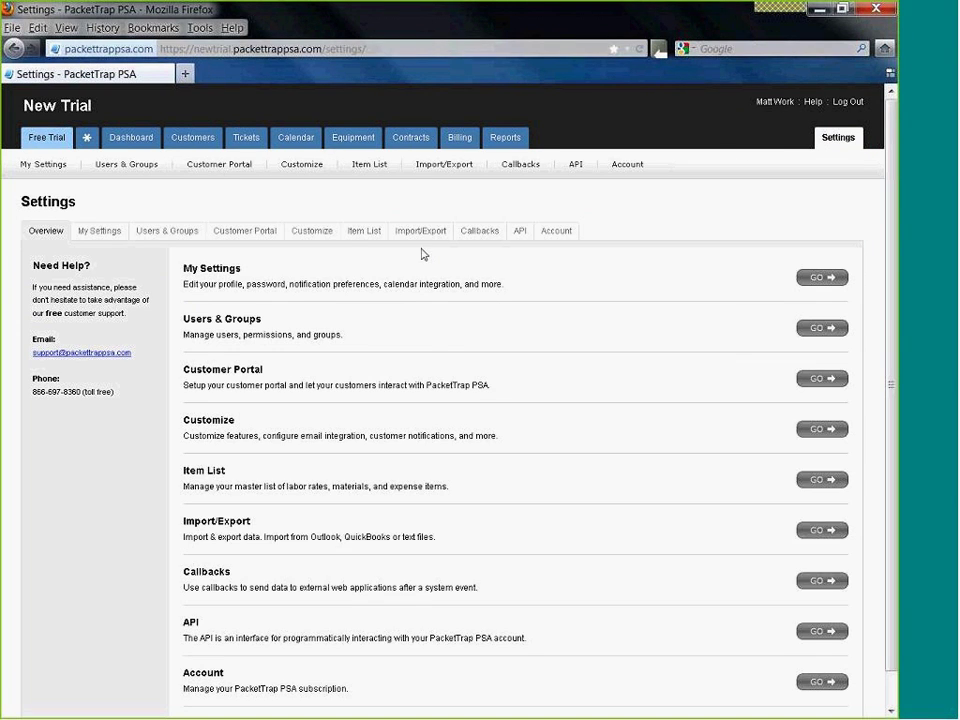
left_click(245, 233)
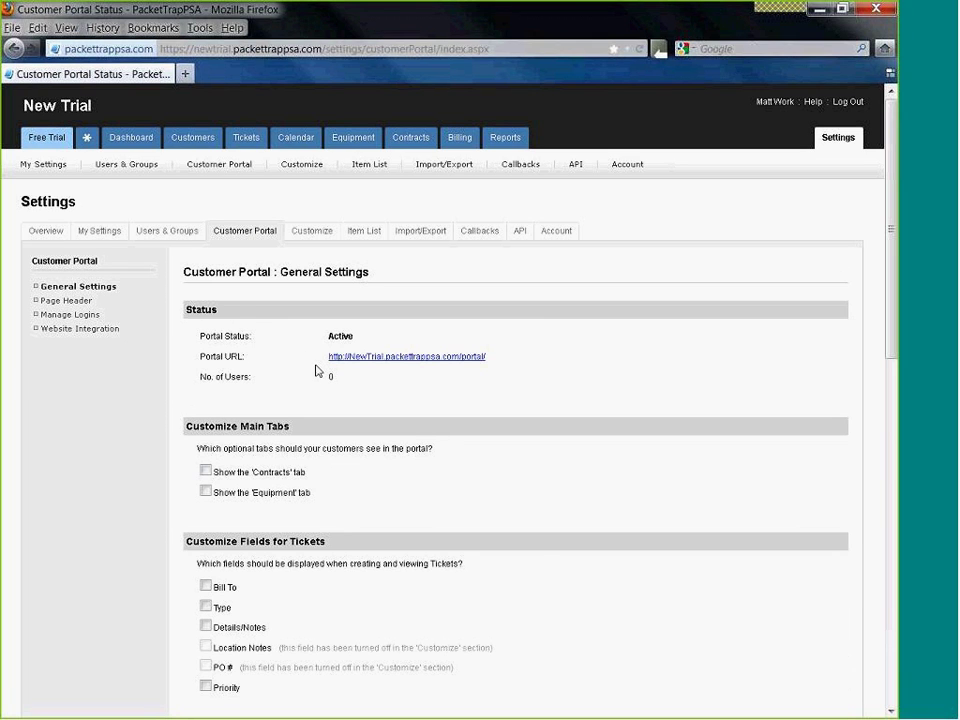
left_click(431, 357)
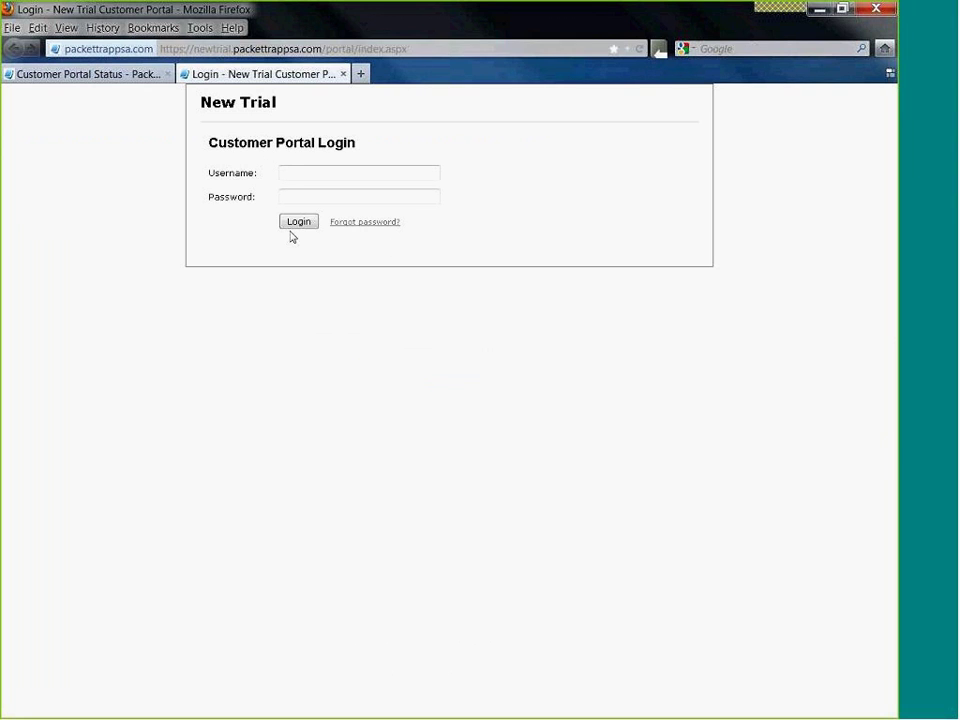
left_click(112, 76)
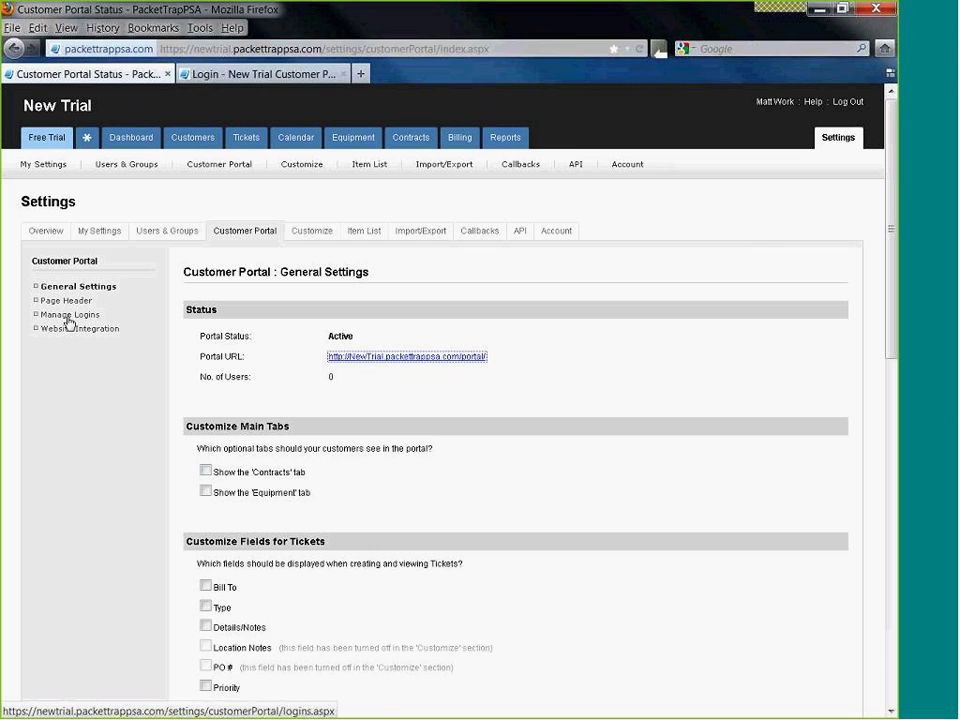
scroll(70, 322, "down", 2)
scroll(240, 434, "down", 6)
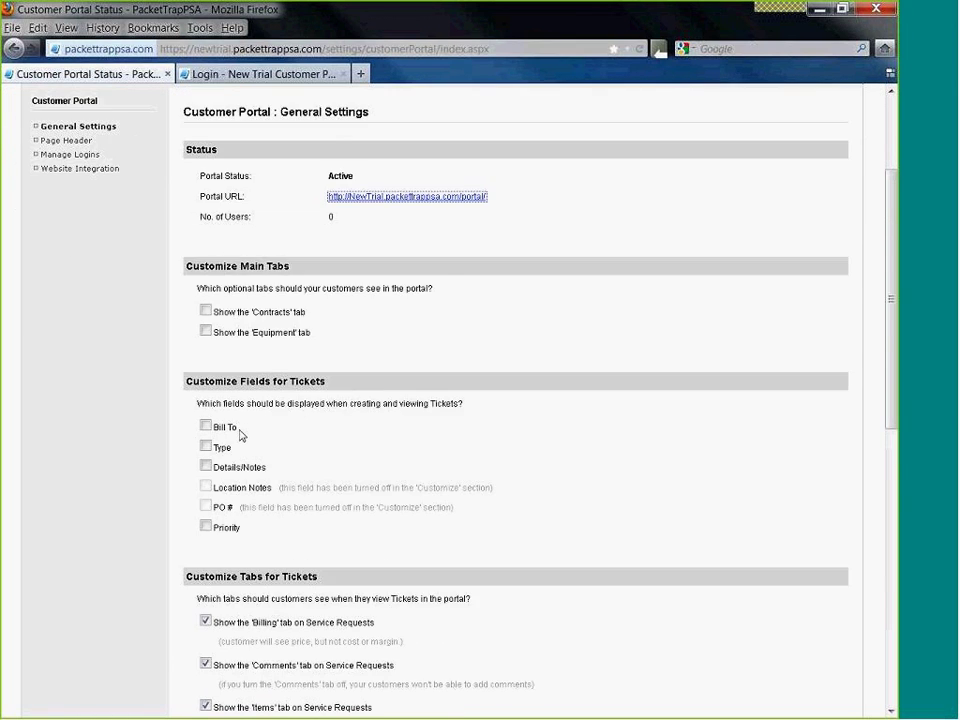
scroll(240, 436, "down", 2)
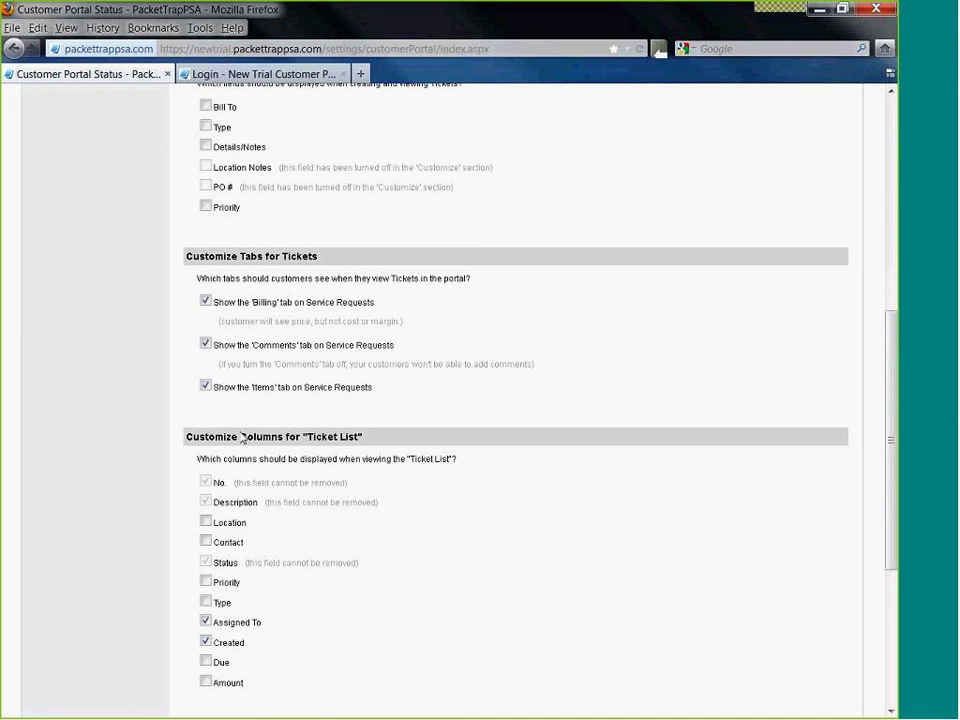
scroll(241, 437, "down", 7)
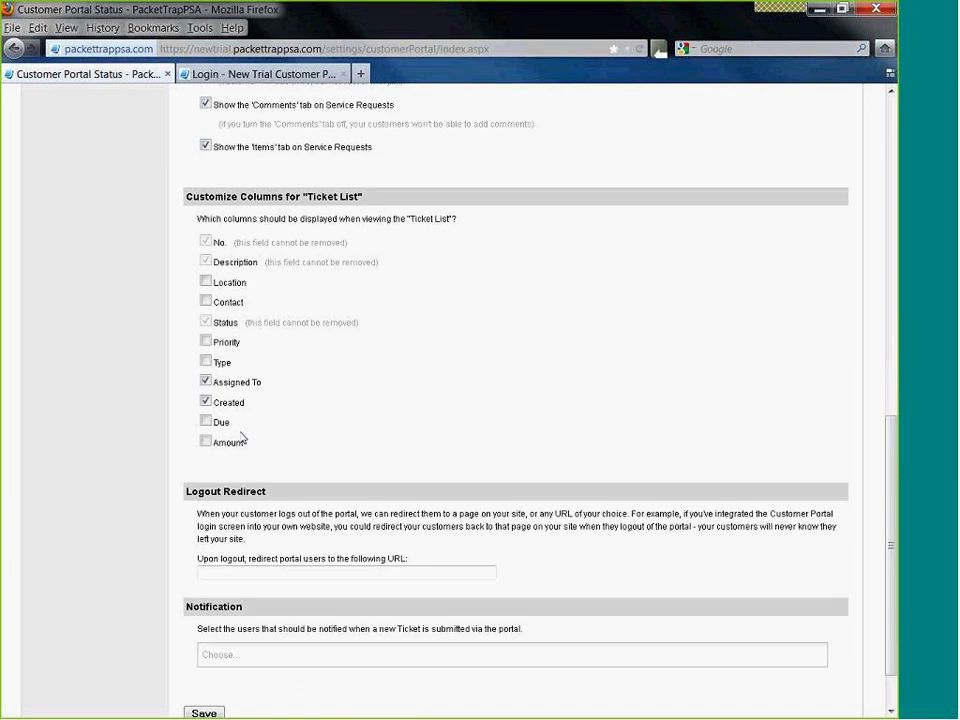
scroll(242, 433, "up", 4)
scroll(242, 434, "up", 4)
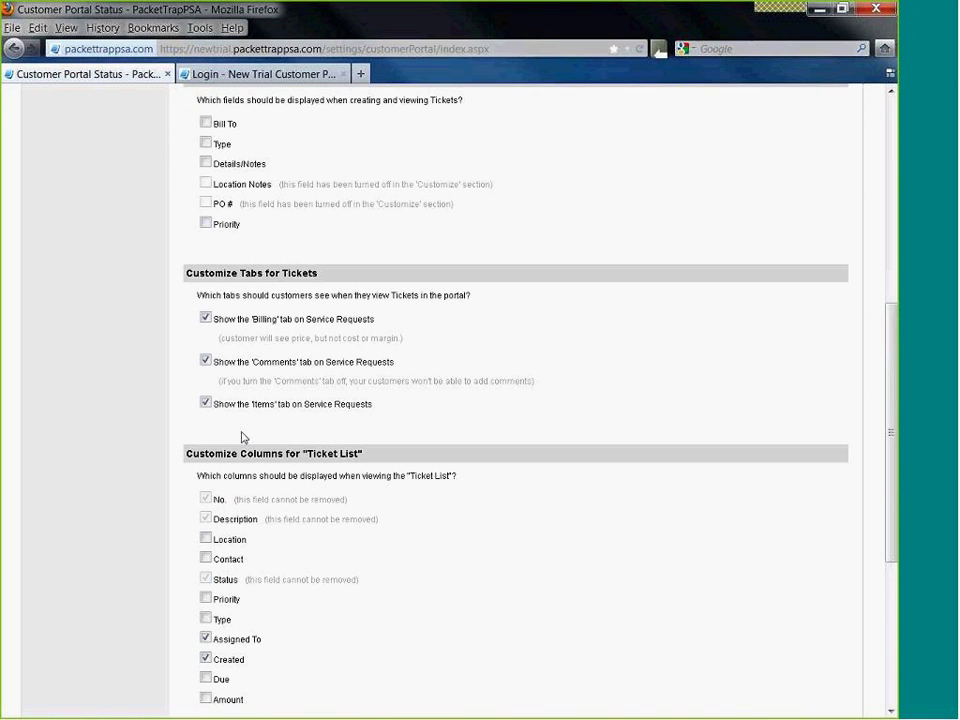
scroll(242, 437, "up", 6)
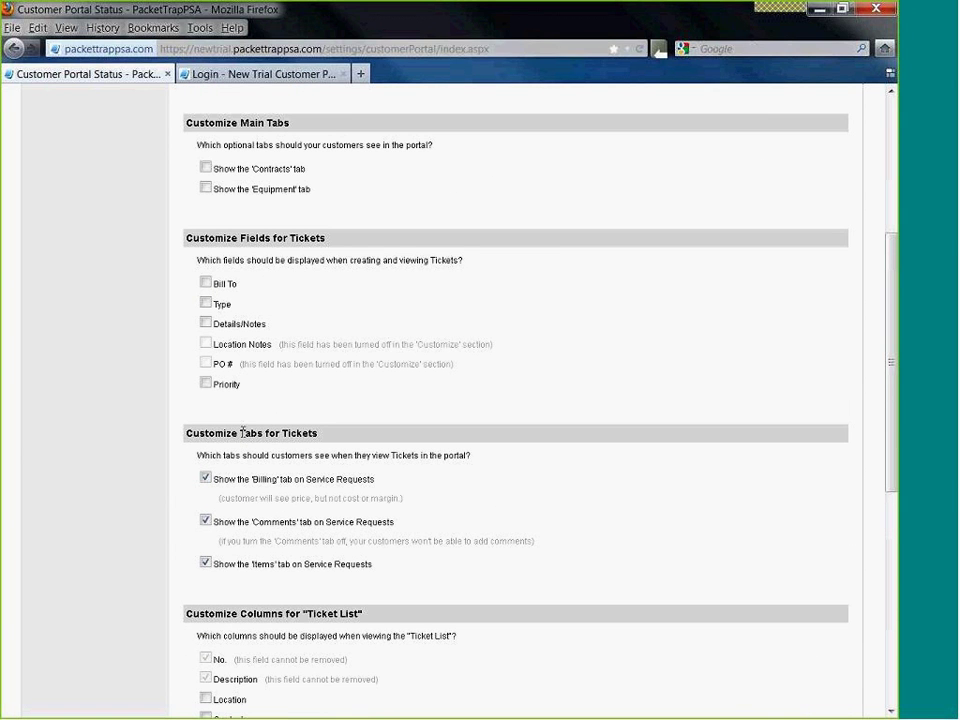
scroll(242, 432, "up", 4)
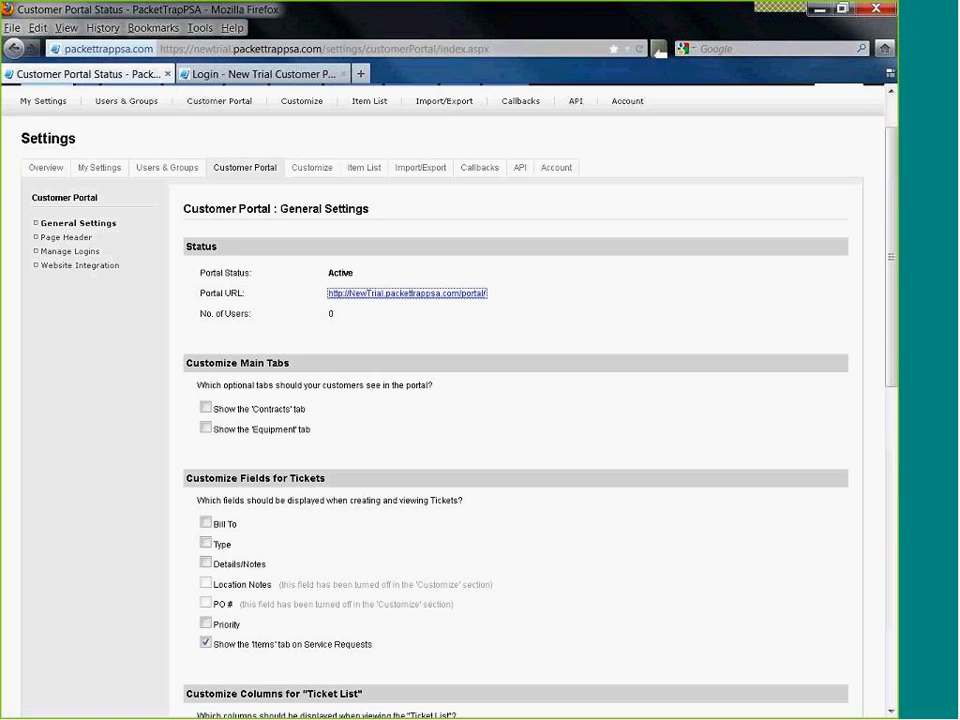
- Save the portal header as 'Logo on left, text on right' and confirm it on the reloaded login page
left_click(81, 244)
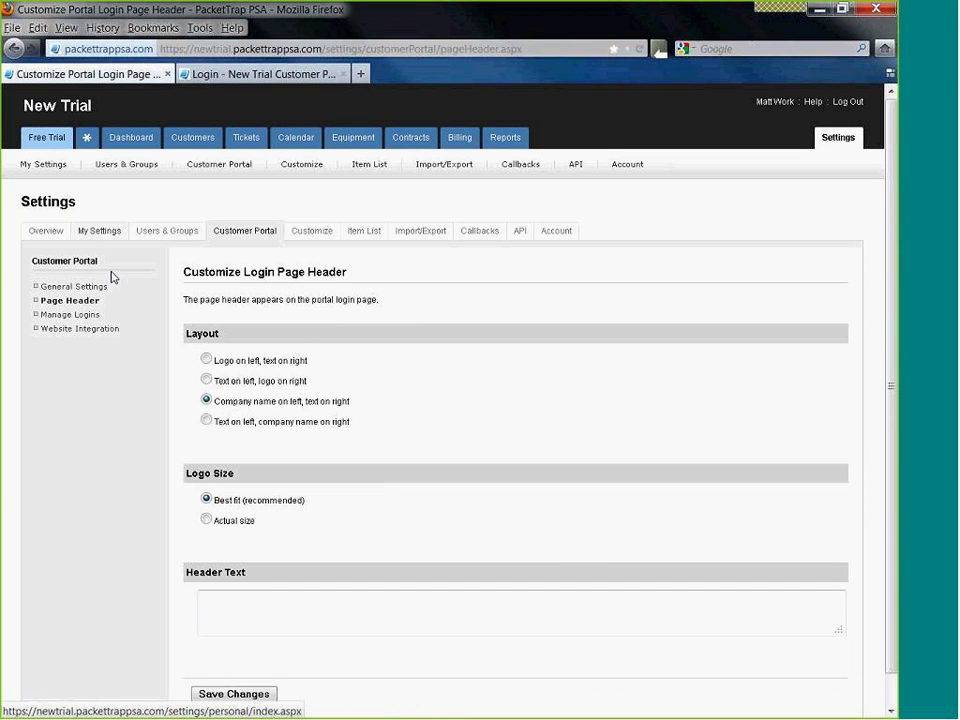
left_click(207, 360)
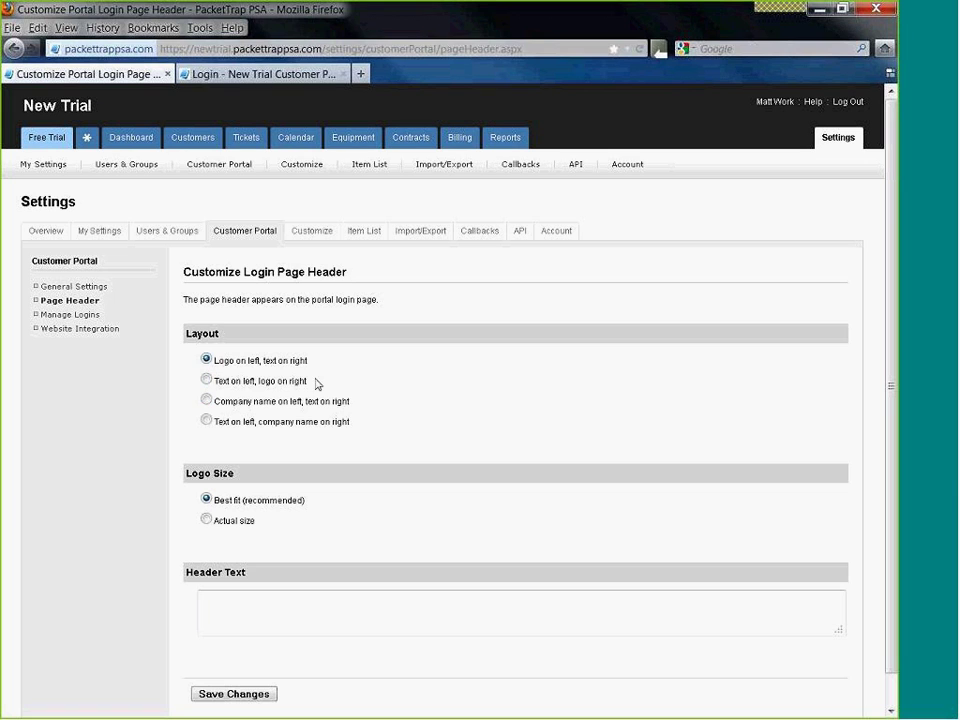
scroll(316, 409, "down", 1)
left_click(236, 662)
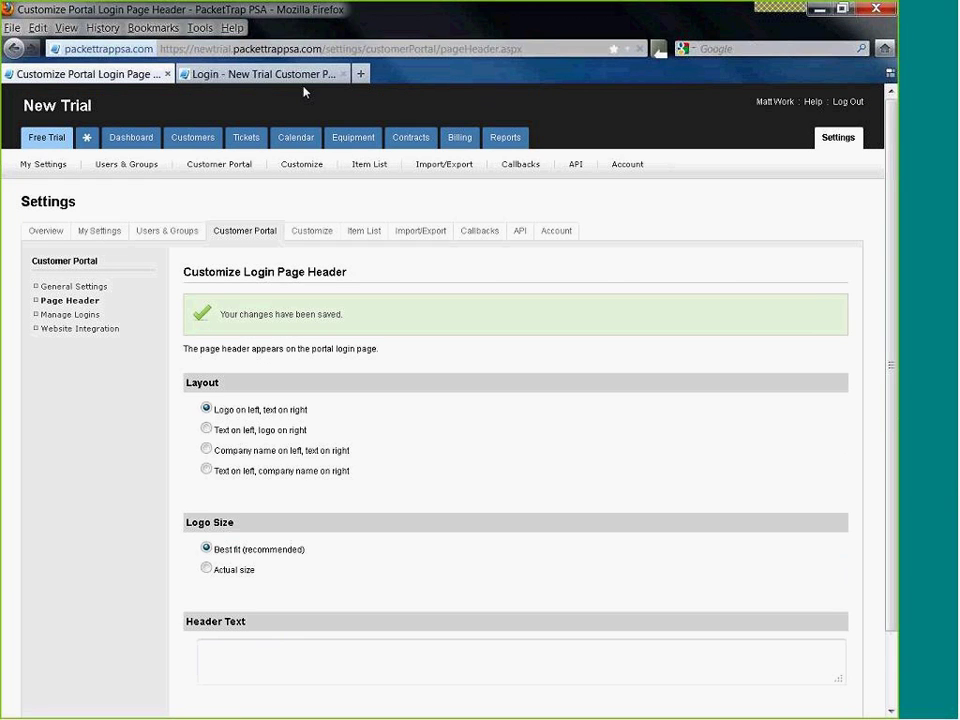
left_click(232, 72)
left_click(640, 50)
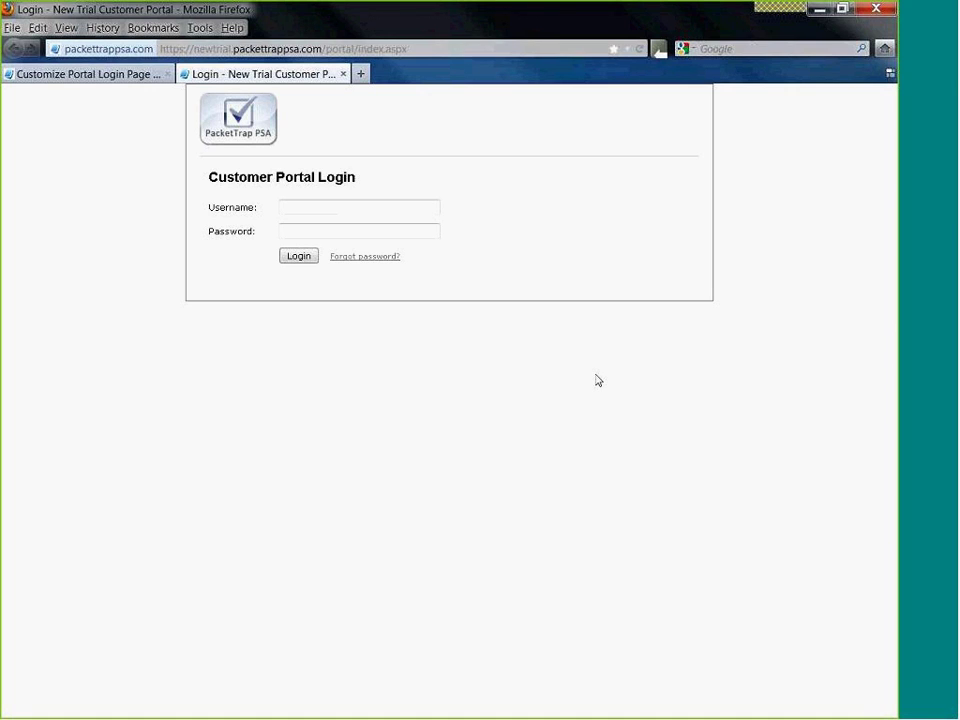
left_click(135, 77)
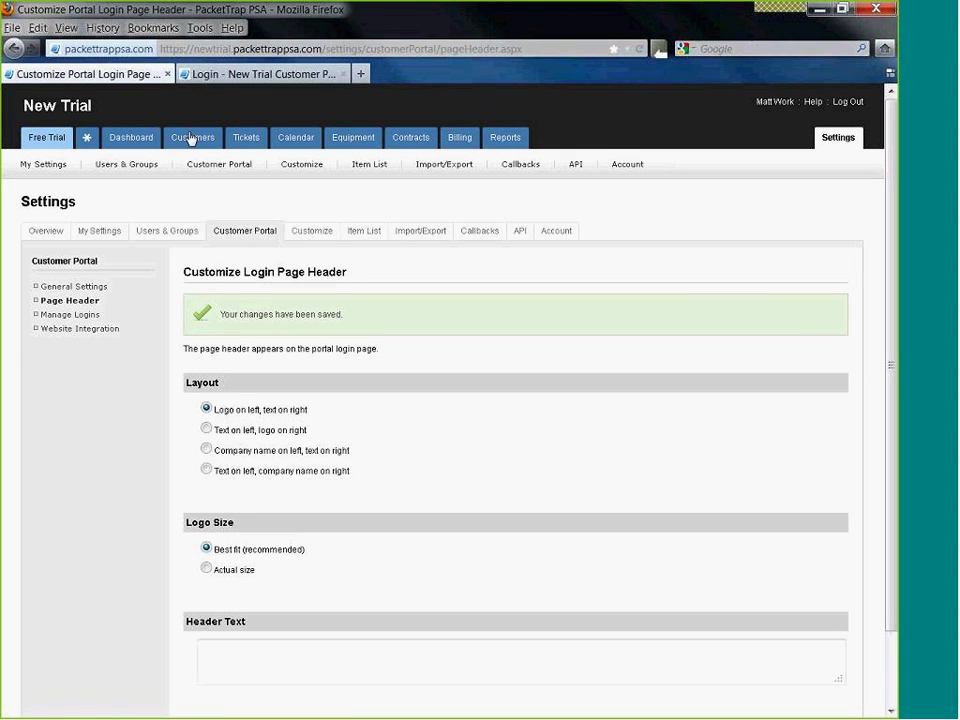
left_click(125, 148)
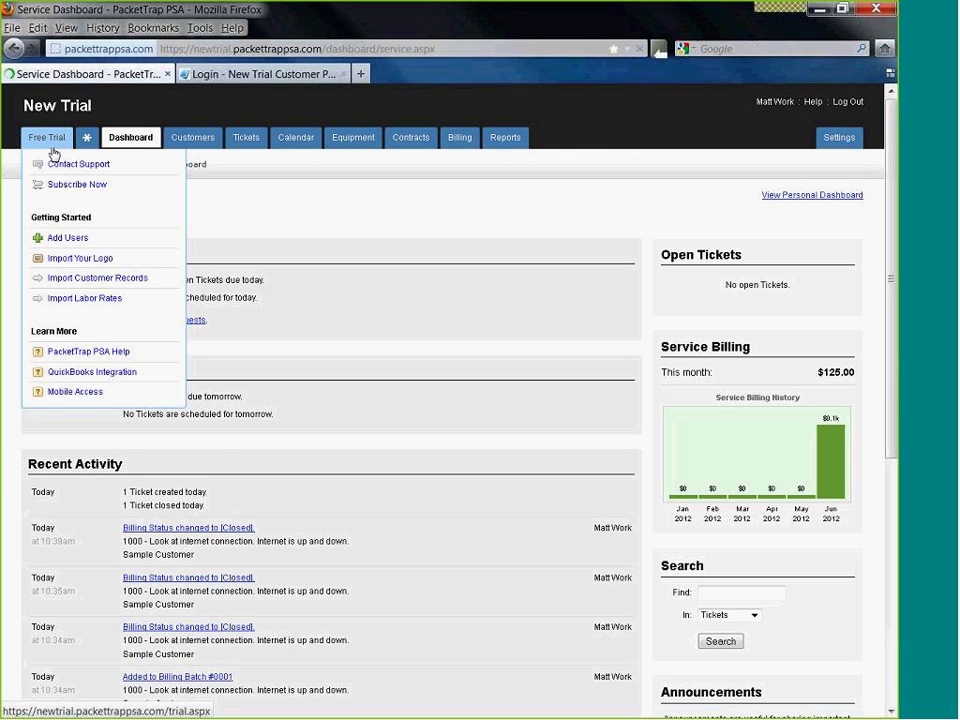
left_click(45, 142)
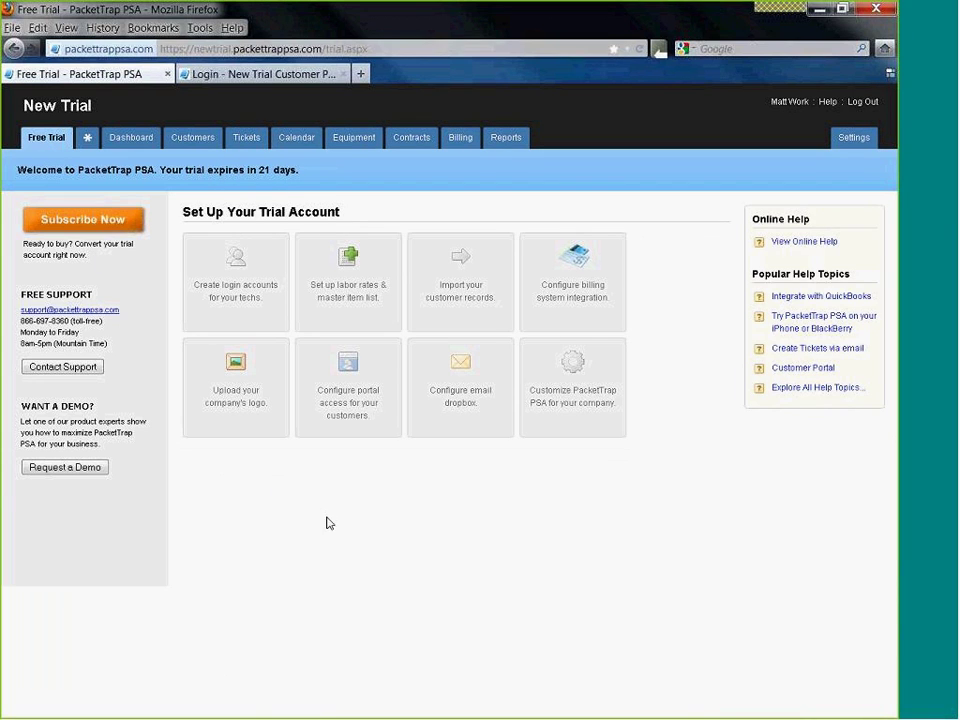
left_click(323, 392)
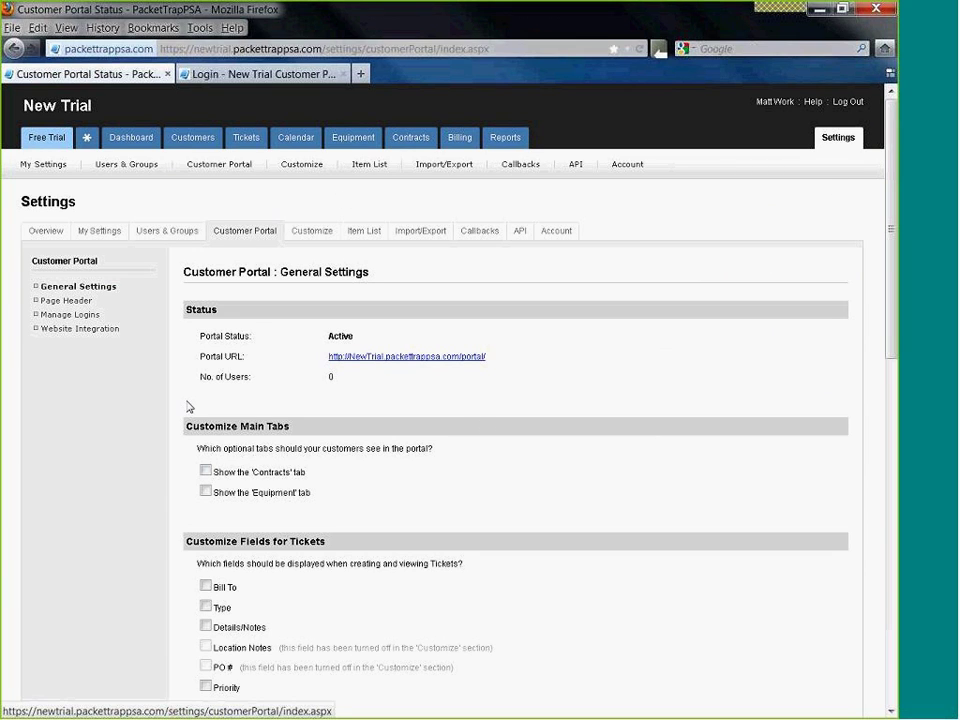
scroll(183, 408, "down", 2)
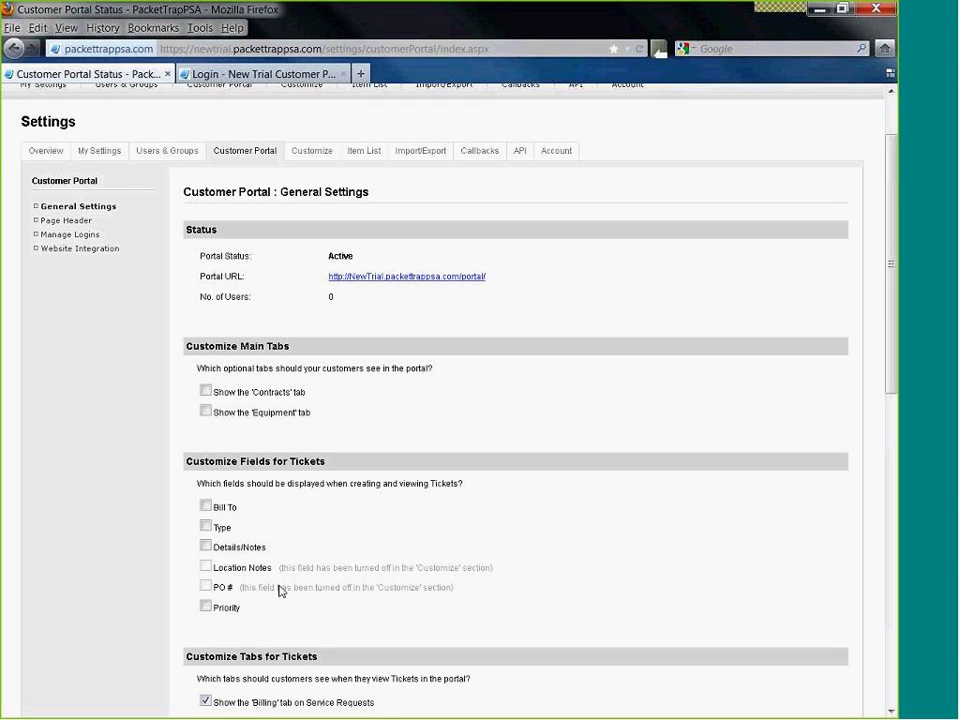
scroll(279, 585, "down", 2)
scroll(285, 571, "down", 4)
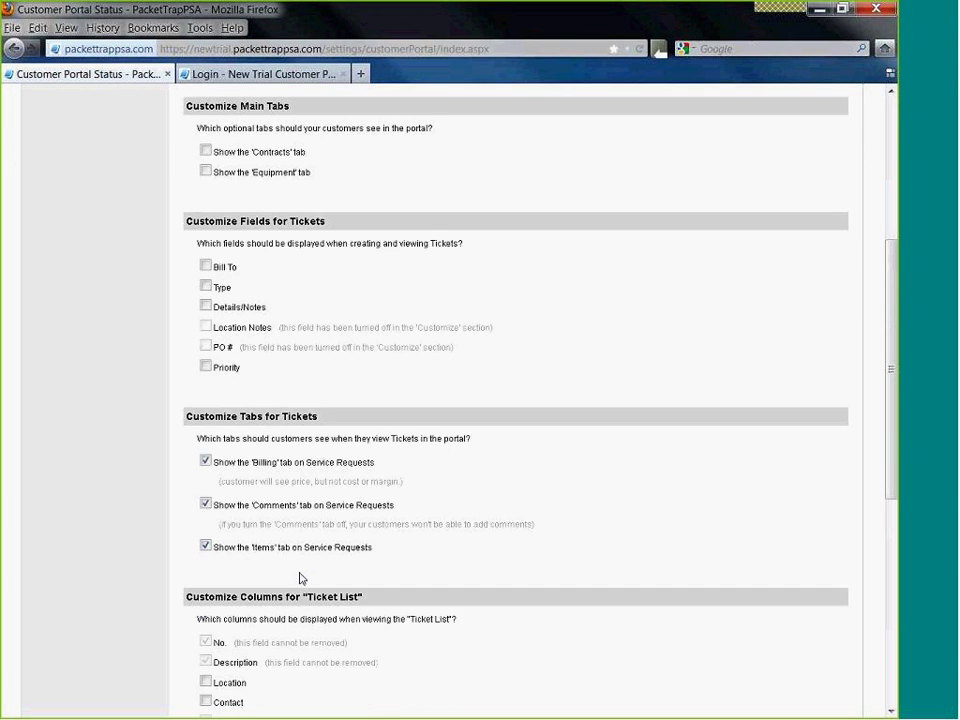
scroll(300, 636, "down", 2)
scroll(300, 578, "down", 6)
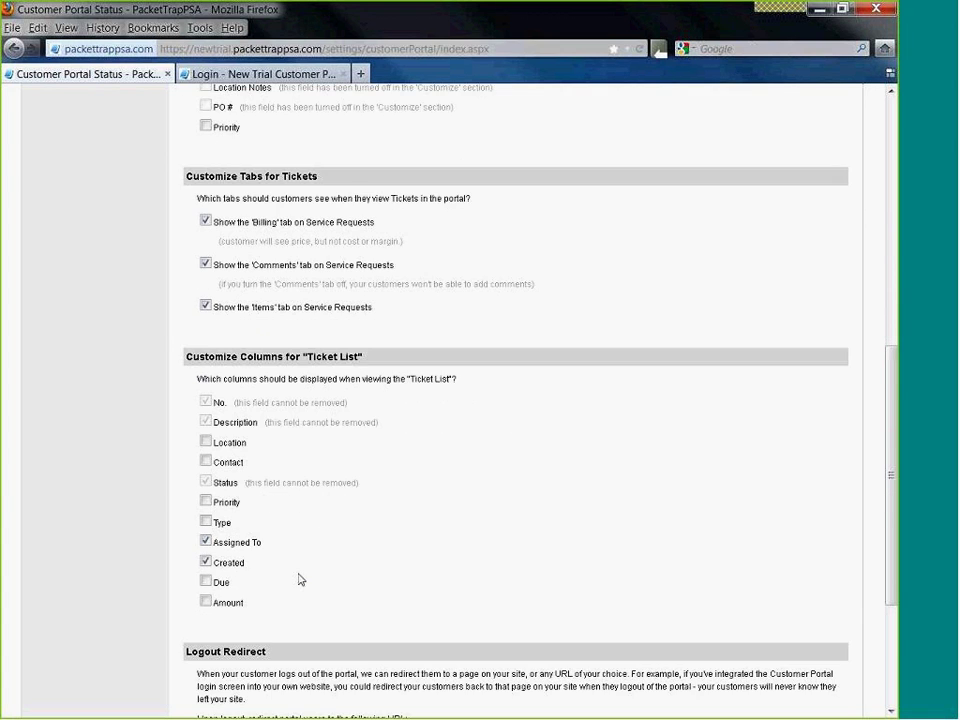
scroll(300, 578, "up", 4)
scroll(300, 578, "up", 12)
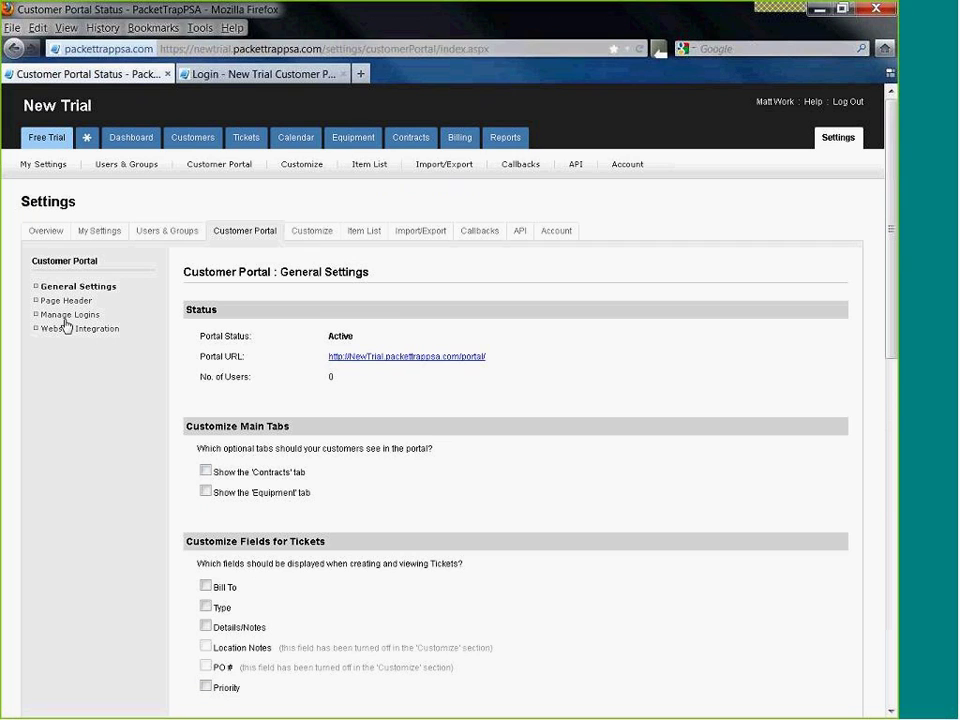
- Start a new customer portal login for the Pikes Peak BMW customer
left_click(65, 318)
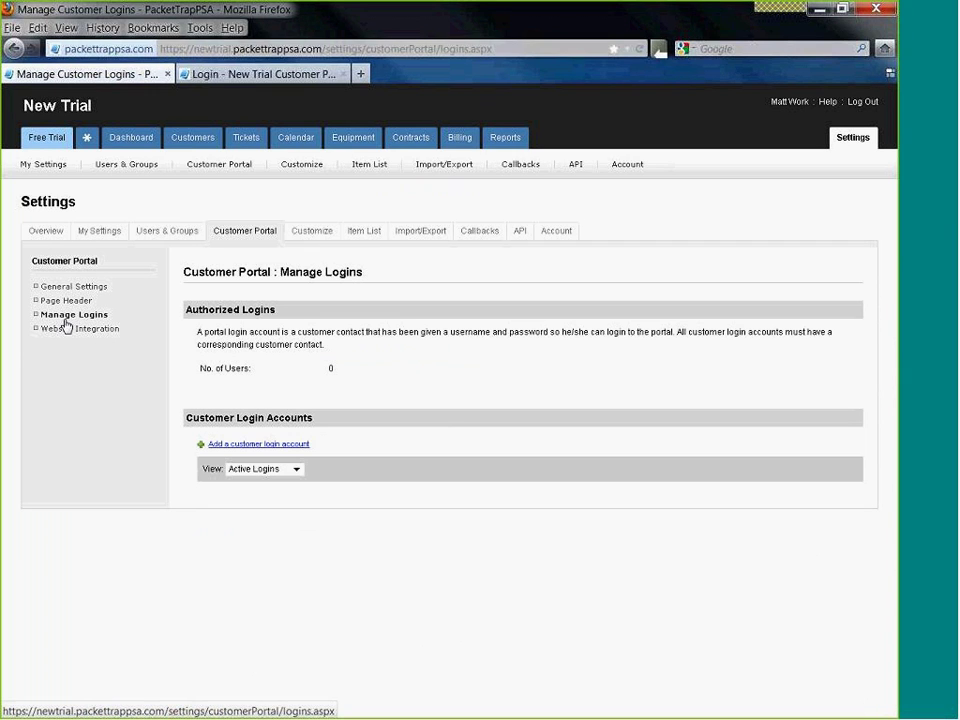
left_click(270, 447)
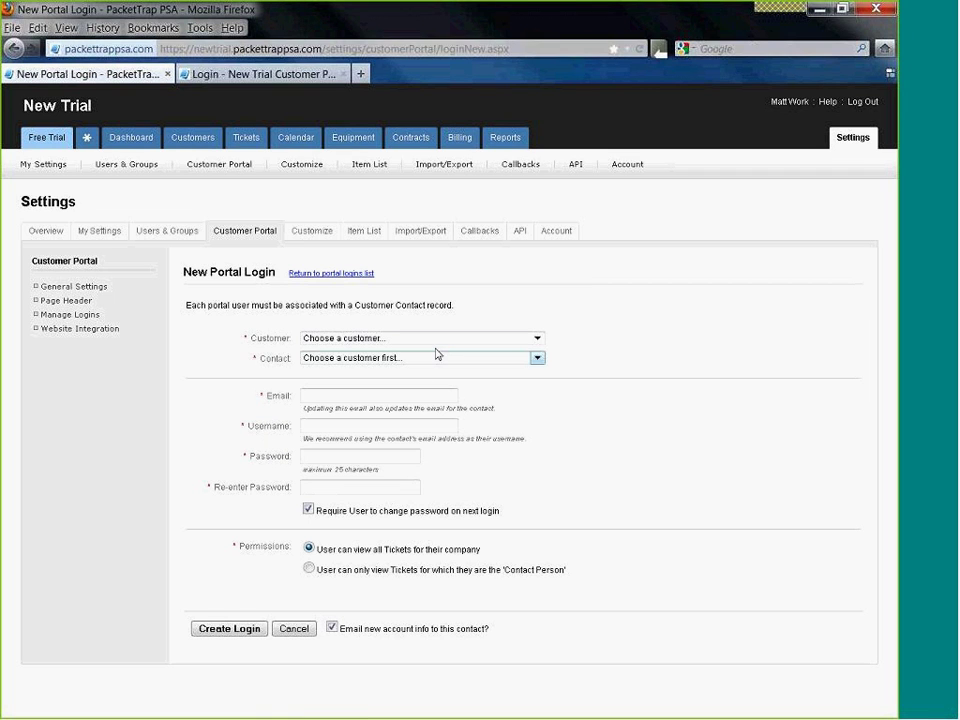
left_click(420, 338)
left_click(432, 372)
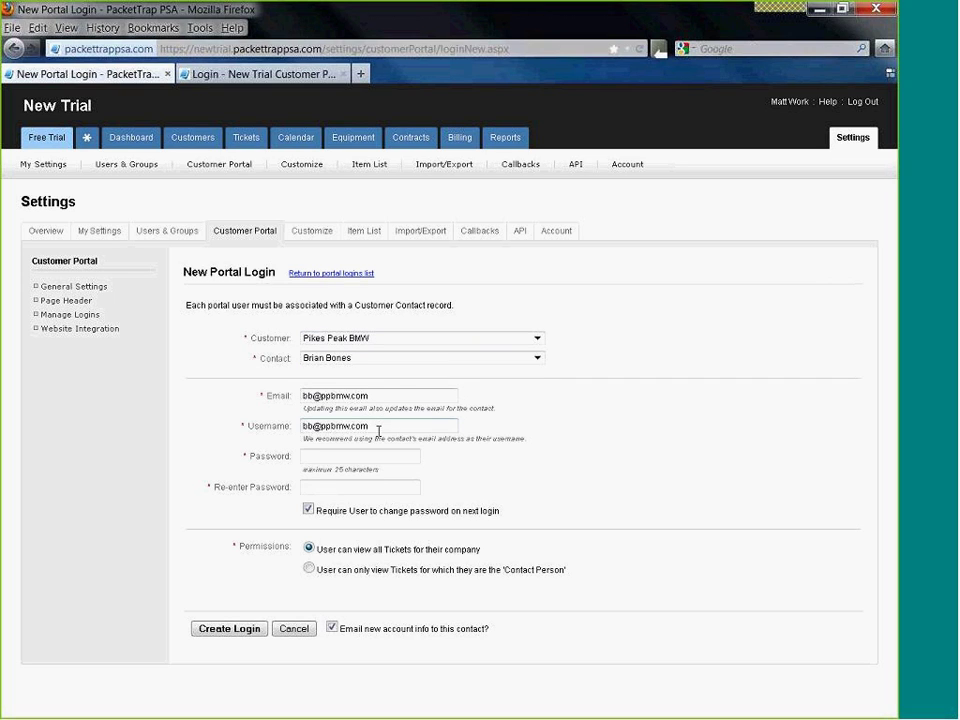
- Set the login's username and password, turn off forced password change and account email, and create it
left_click_drag(371, 430, 295, 427)
type("bb")
left_click(320, 458)
type("bb")
key("Tab")
type("bb")
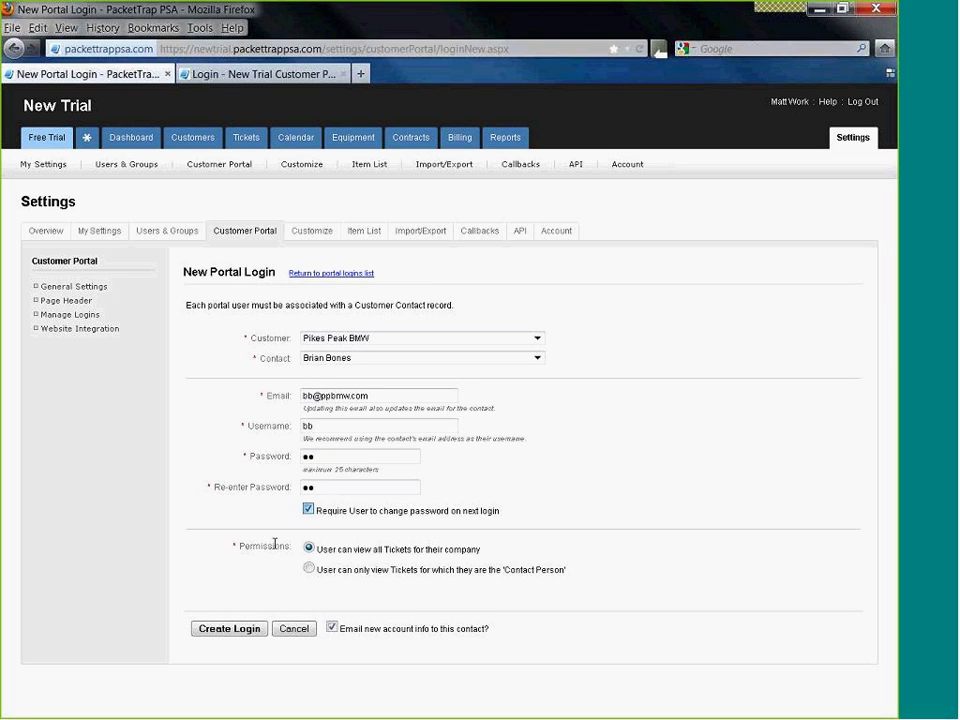
left_click(308, 511)
left_click(331, 629)
left_click(248, 628)
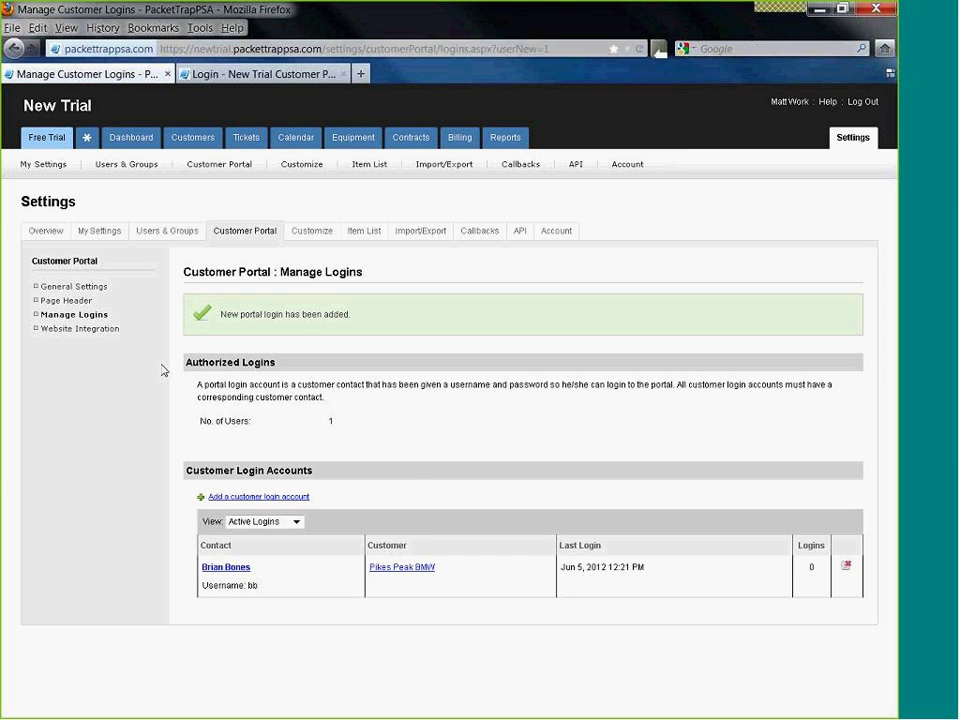
left_click(80, 289)
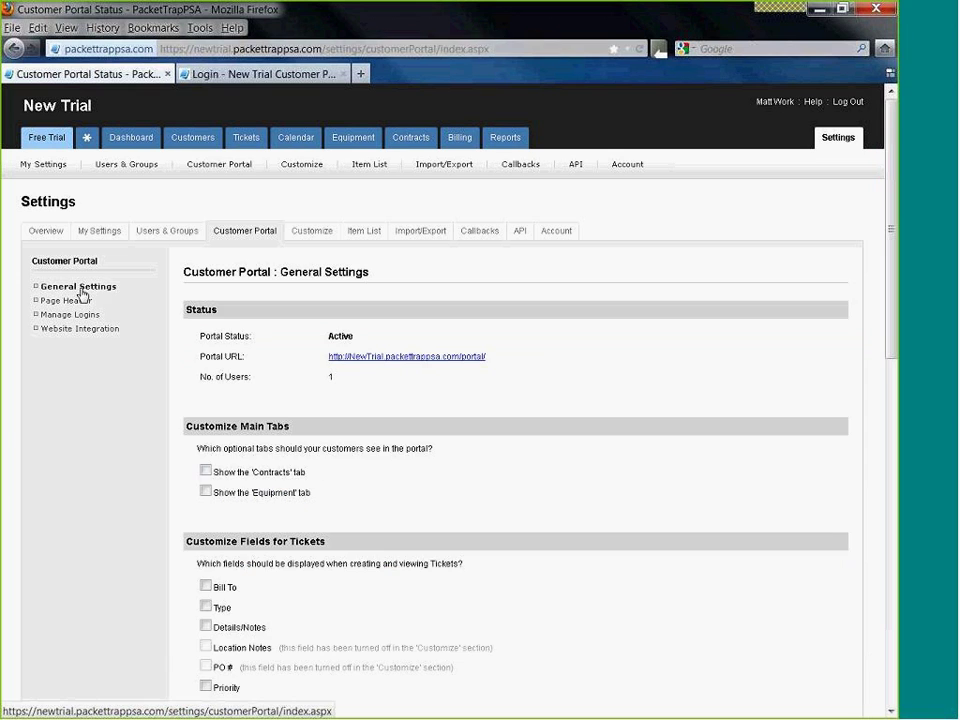
- Log in to the customer portal with the new user's username and password
left_click(367, 396)
left_click(356, 206)
type("bb")
left_click(330, 232)
type("bb")
left_click(298, 256)
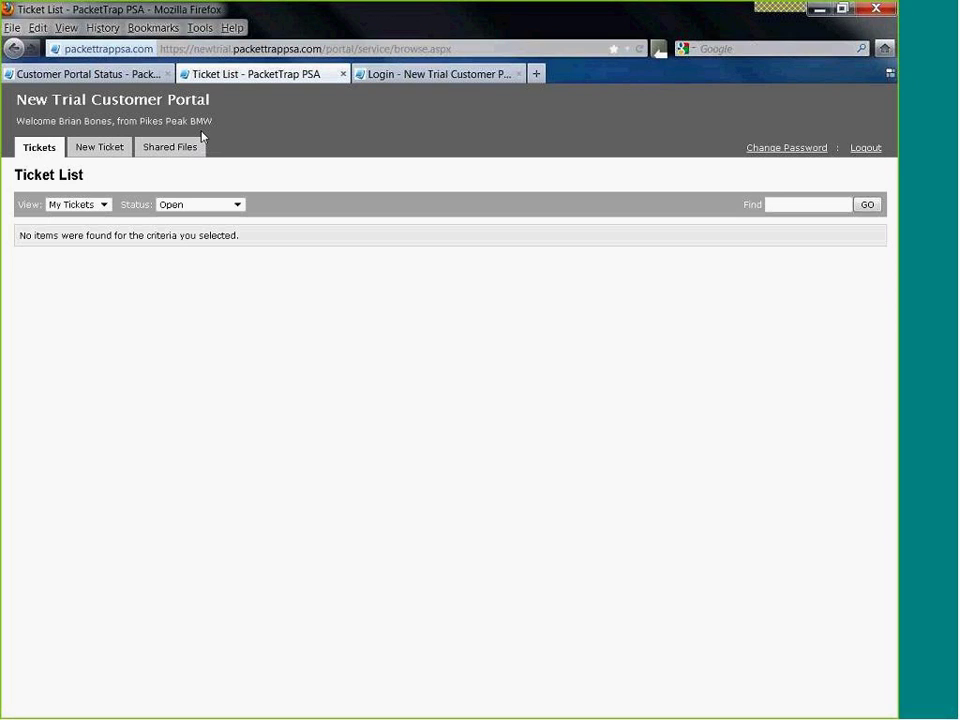
- Submit a ticket 'Need a new VOIP Phone in the lobby' and check it in the portal ticket list
left_click(111, 153)
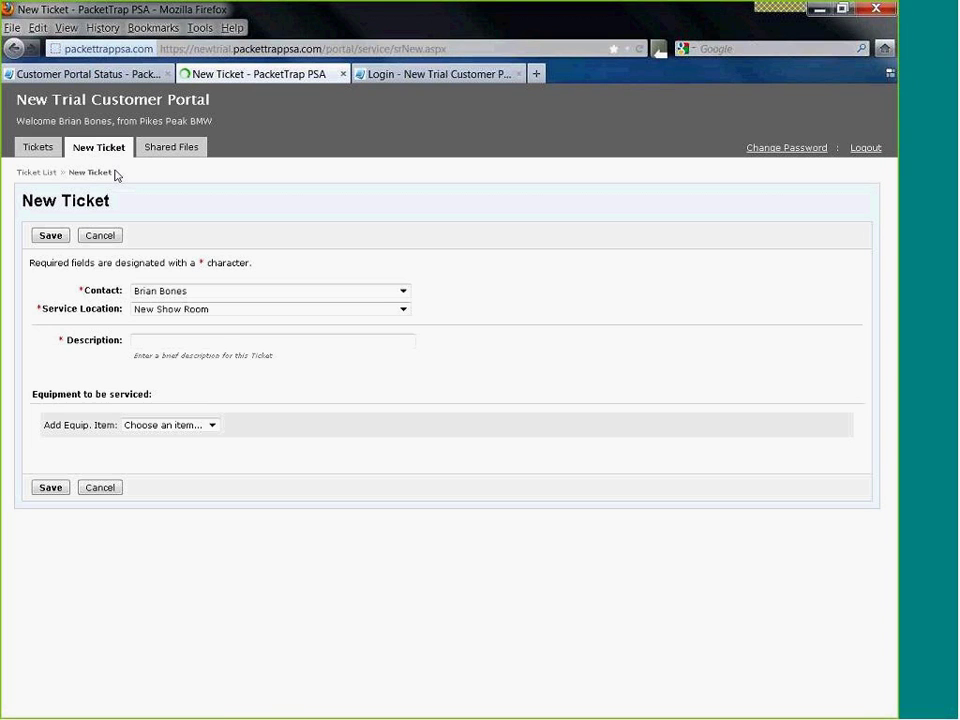
left_click(180, 150)
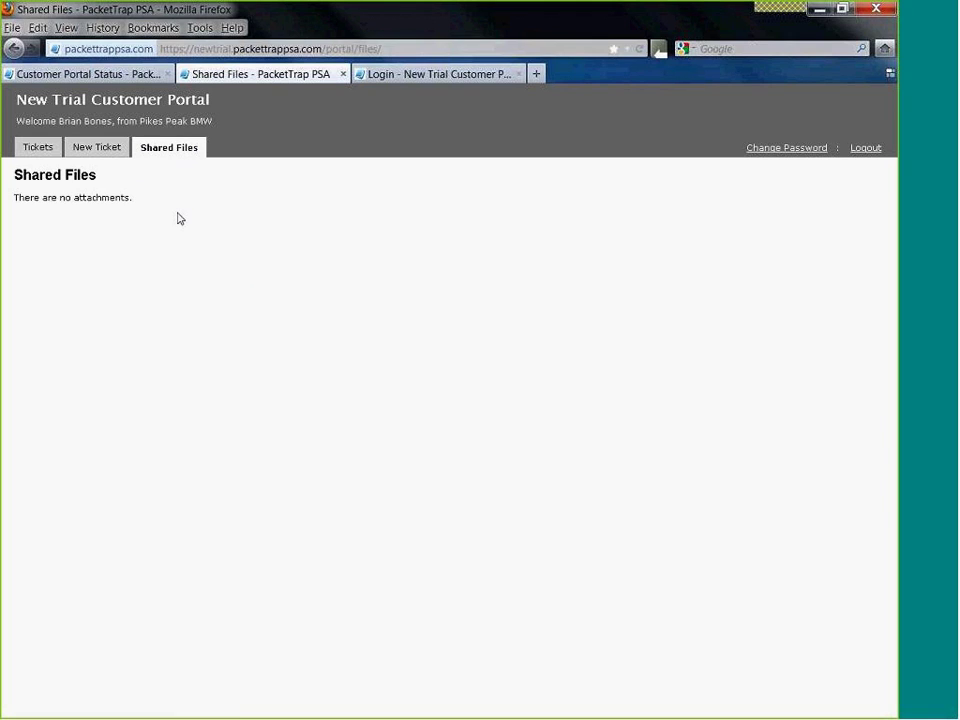
left_click(100, 150)
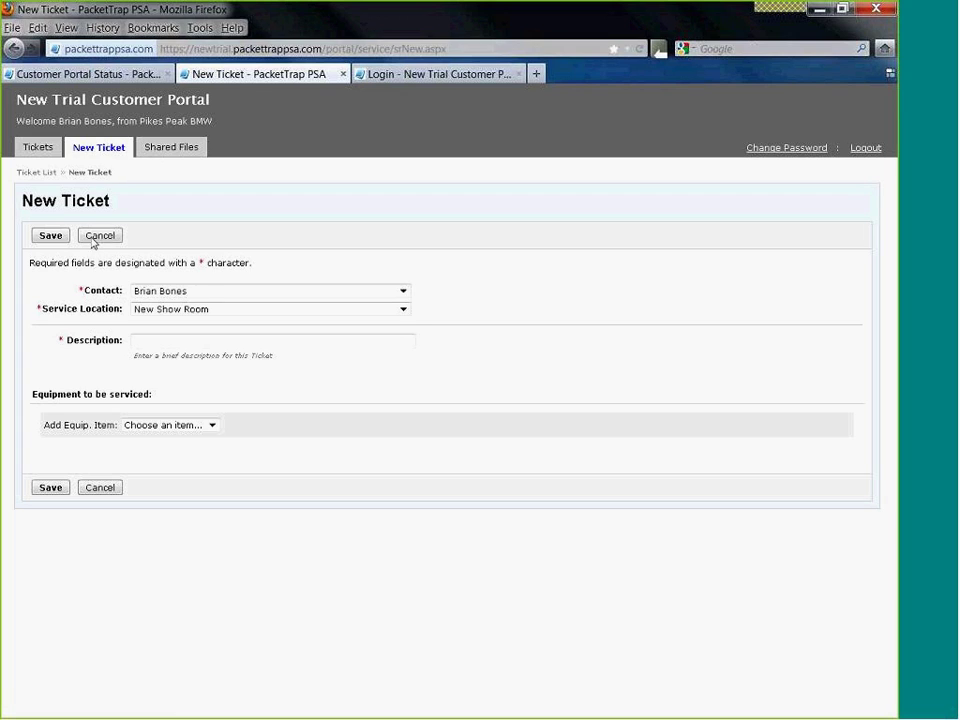
left_click(233, 293)
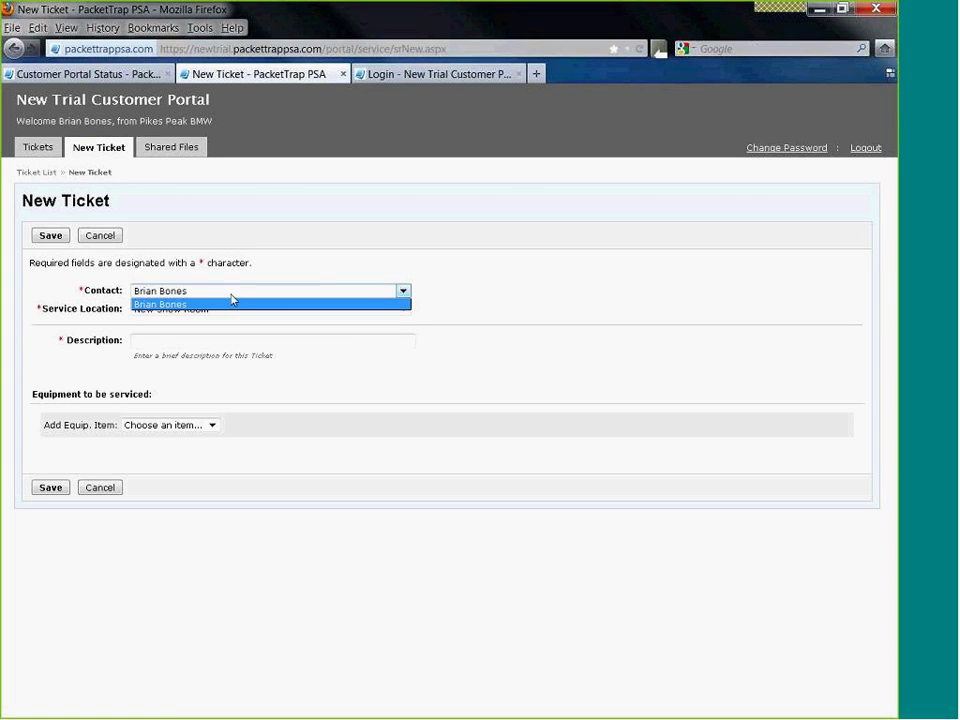
left_click(229, 302)
left_click(218, 341)
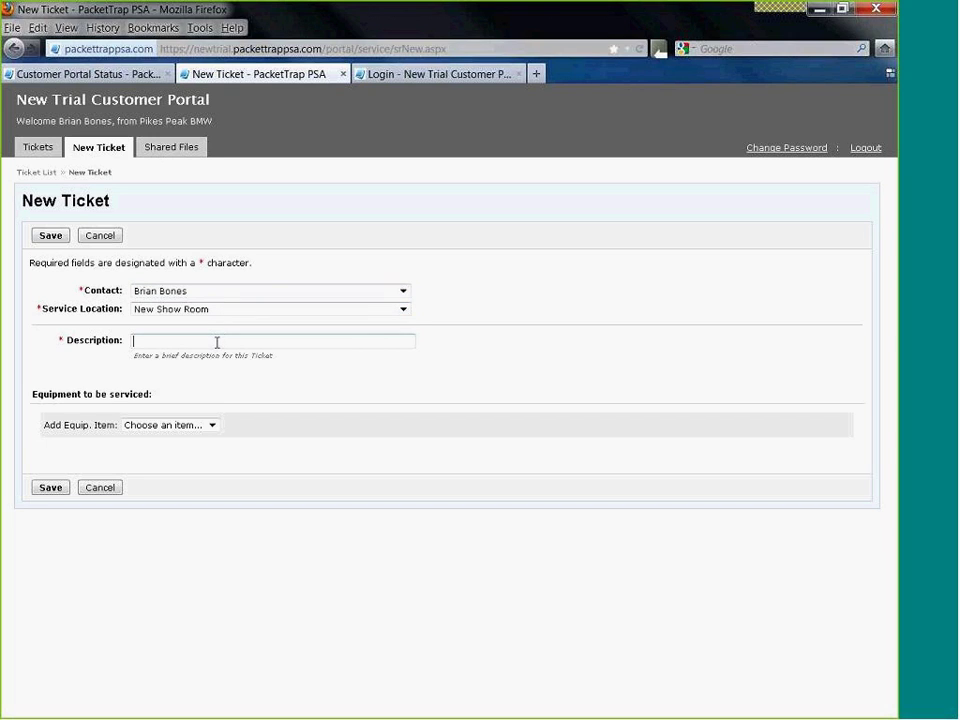
type("Need a new VOIP Phone in the lobby")
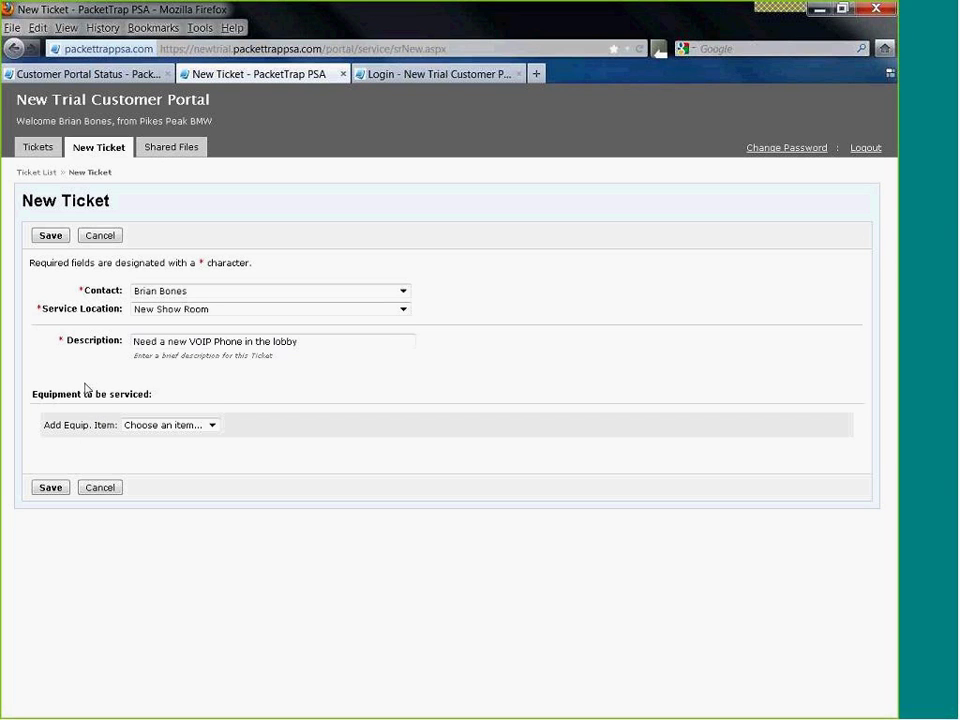
left_click(45, 488)
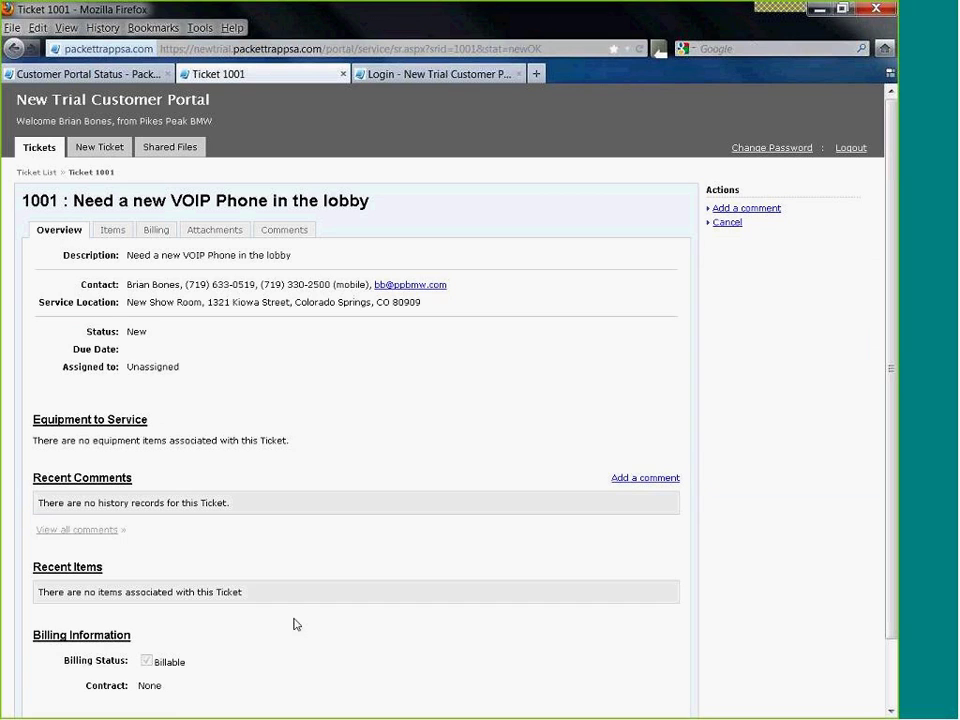
left_click(40, 148)
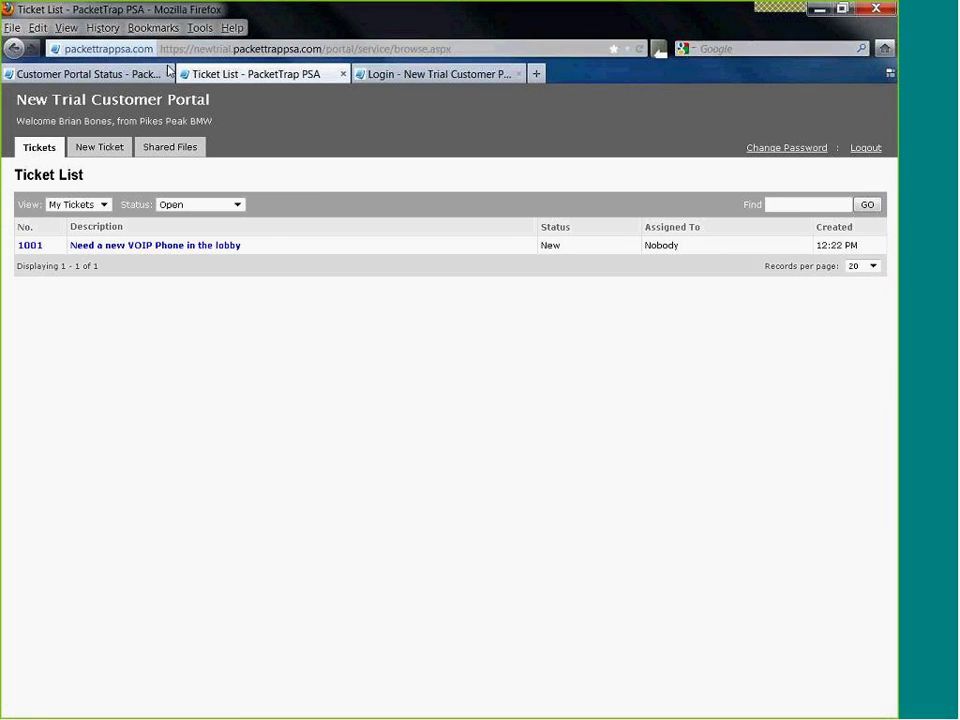
left_click(118, 75)
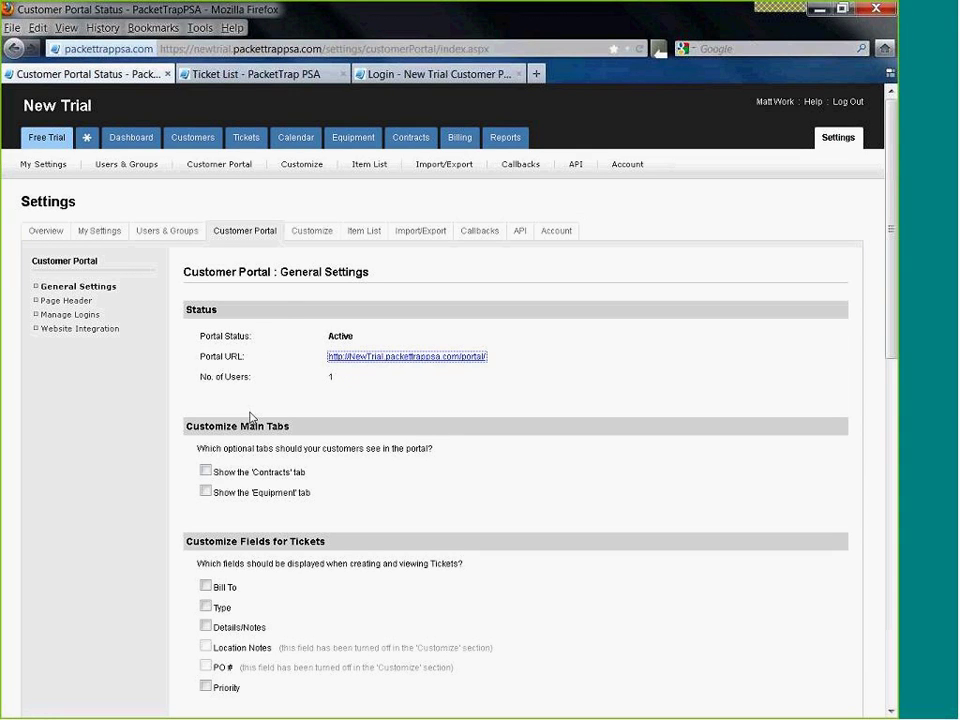
- Look over the Customer Portal settings, then return to the Free Trial setup task list
scroll(245, 448, "down", 2)
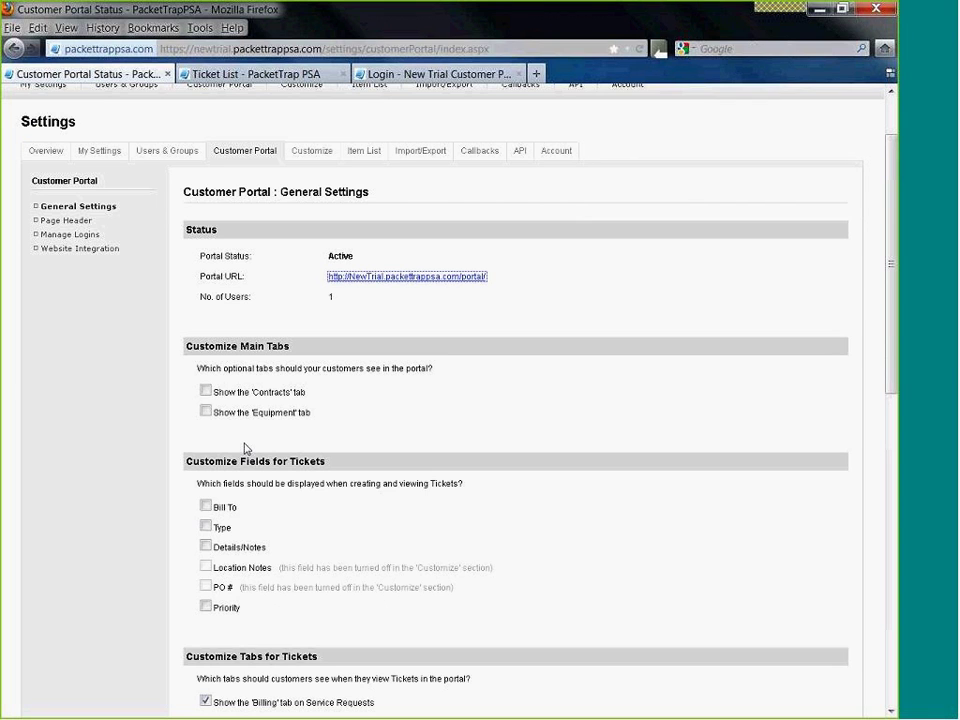
scroll(215, 650, "down", 3)
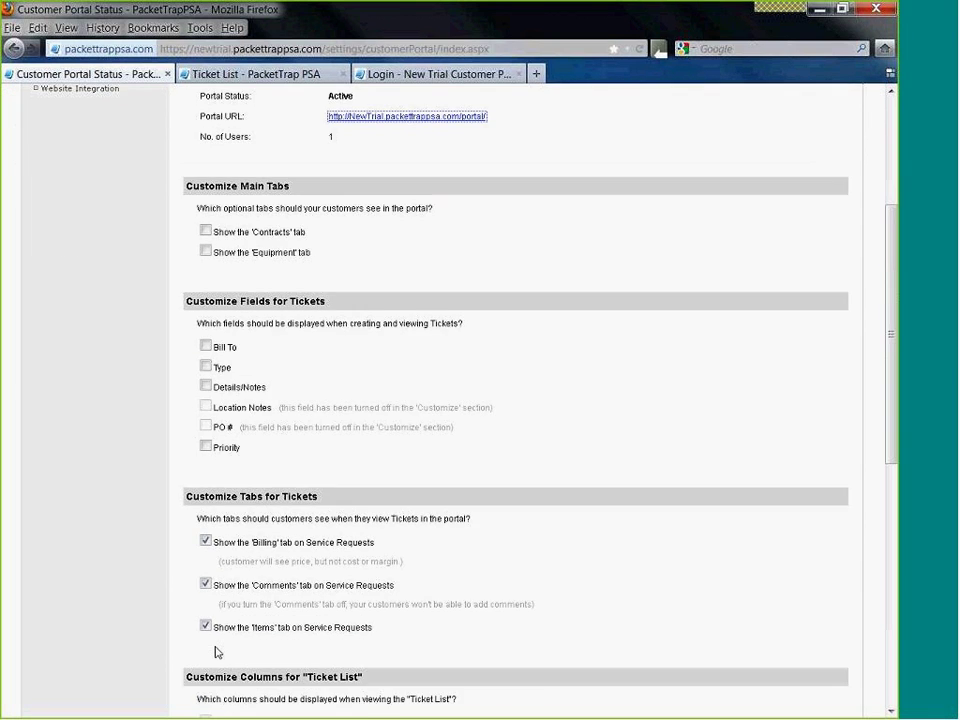
scroll(216, 651, "down", 5)
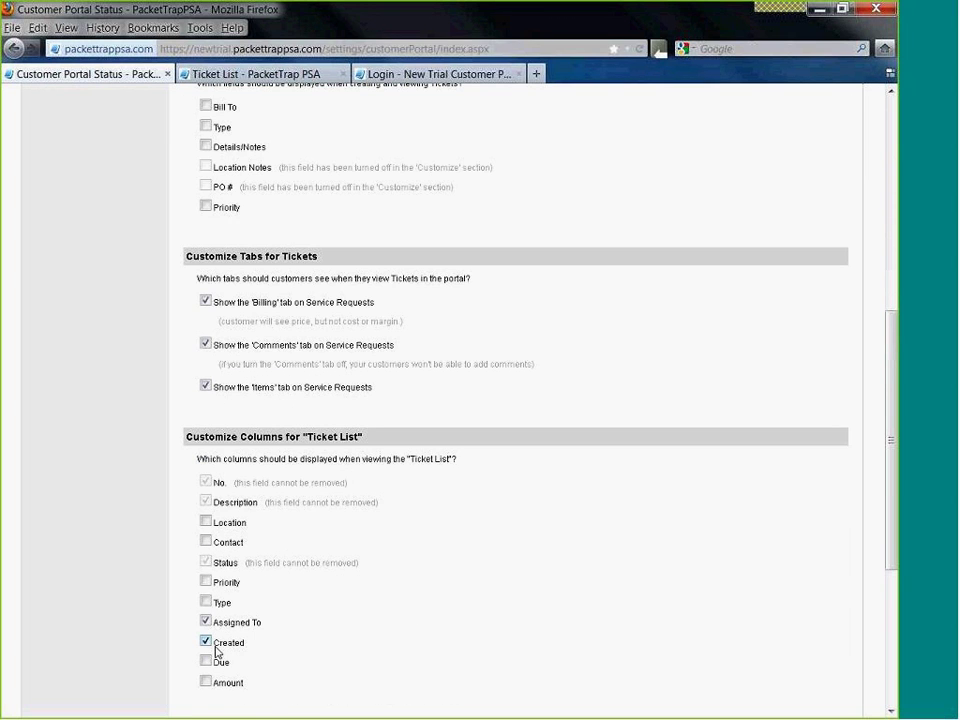
scroll(216, 651, "up", 2)
scroll(215, 650, "up", 5)
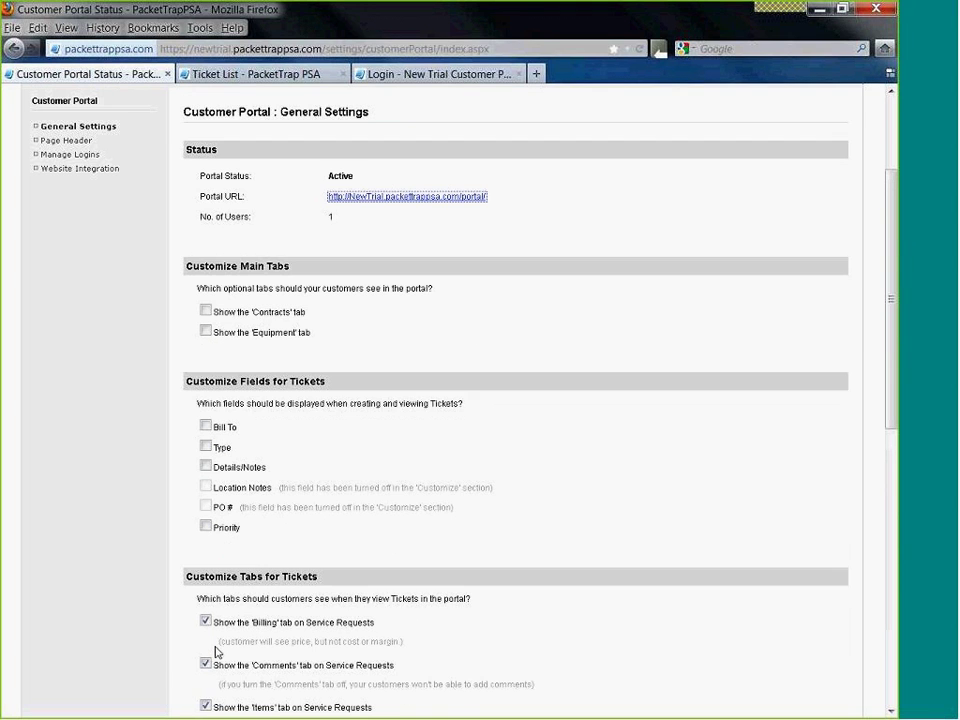
scroll(216, 651, "up", 3)
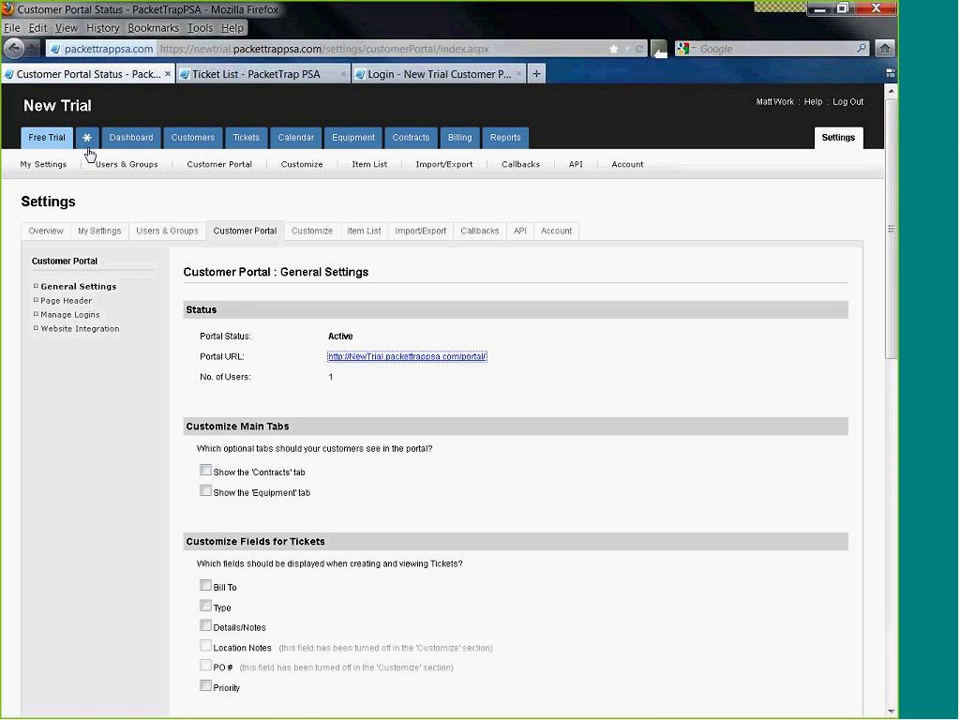
left_click(58, 145)
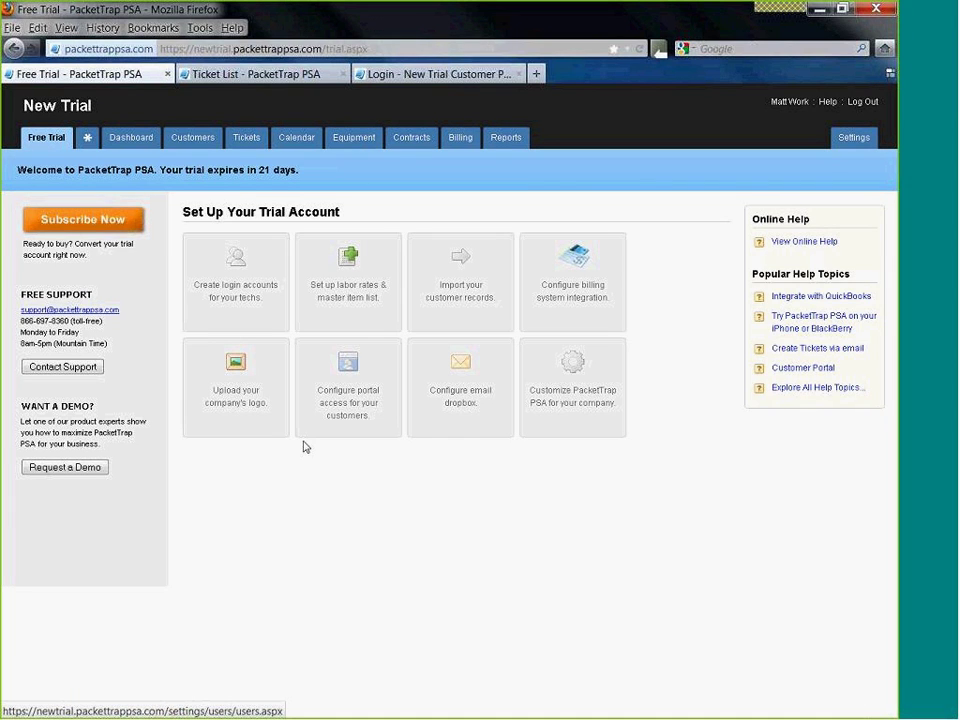
- Open the Email Dropbox settings and highlight the account's dropbox address for copying
left_click(466, 399)
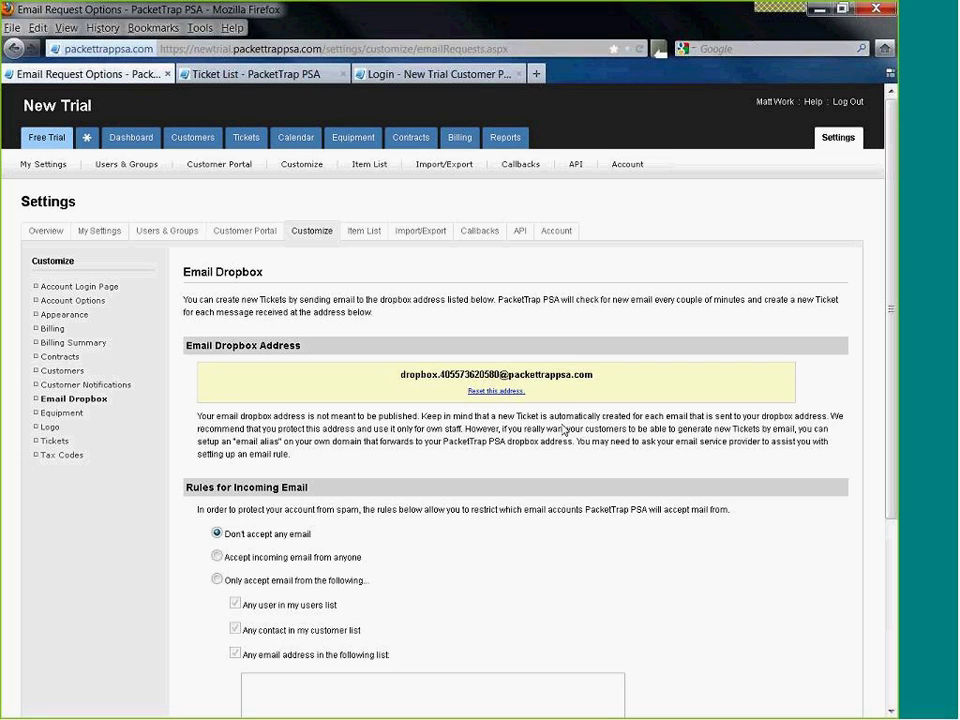
left_click_drag(594, 374, 395, 374)
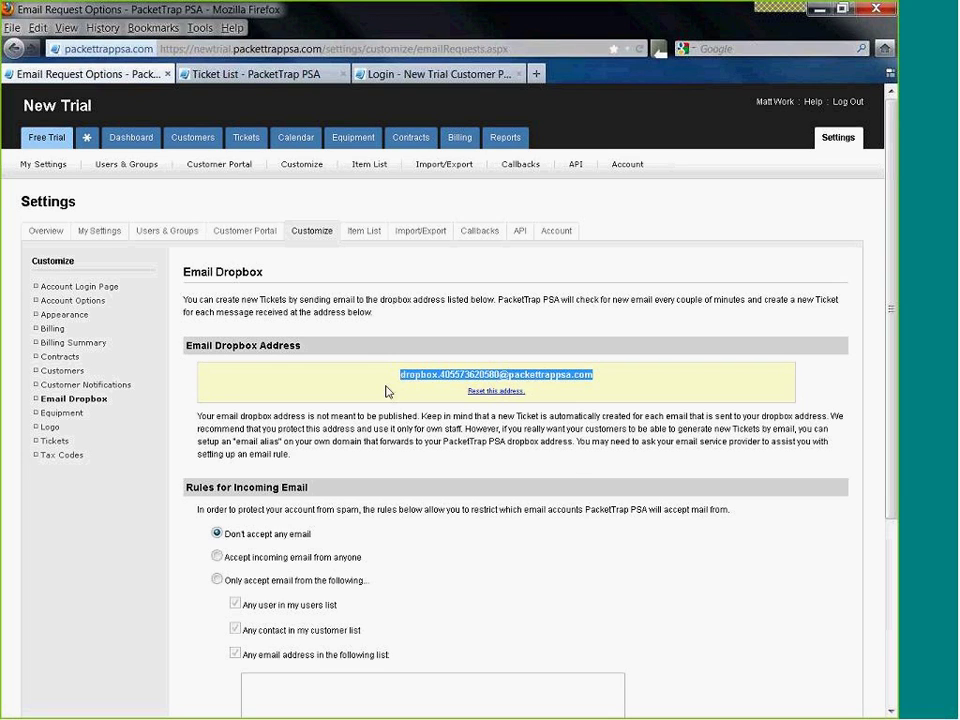
- Set the email dropbox to accept incoming email from anyone and save the change
scroll(464, 472, "down", 1)
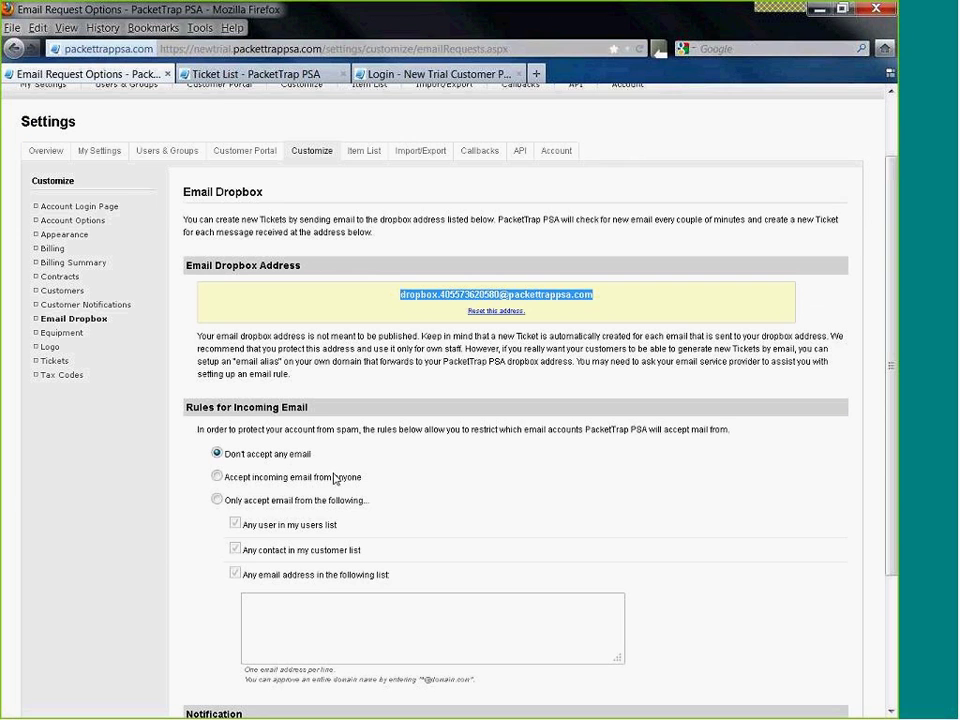
scroll(195, 532, "down", 2)
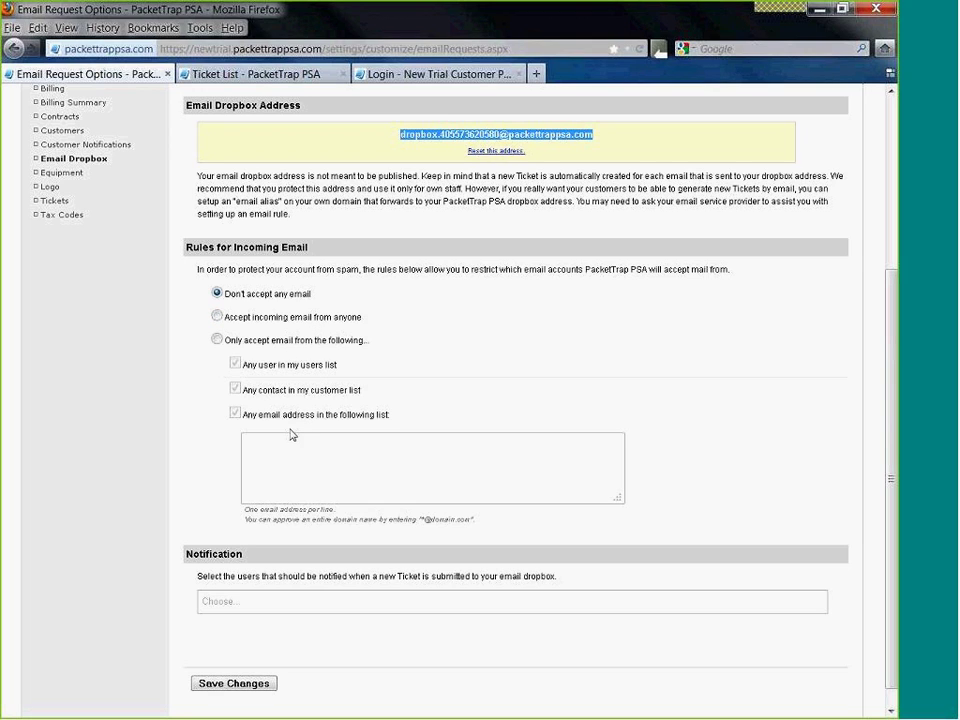
left_click(218, 317)
scroll(461, 458, "down", 1)
left_click(251, 664)
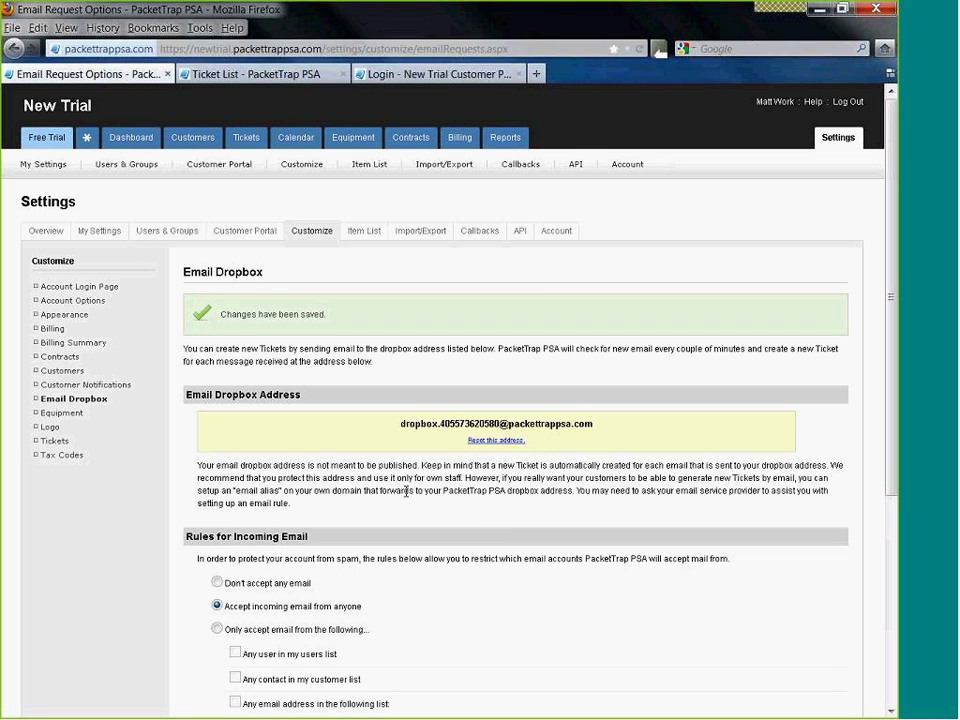
- Go from the Free Trial page to the account customization settings and review the login URL explanation
left_click(24, 146)
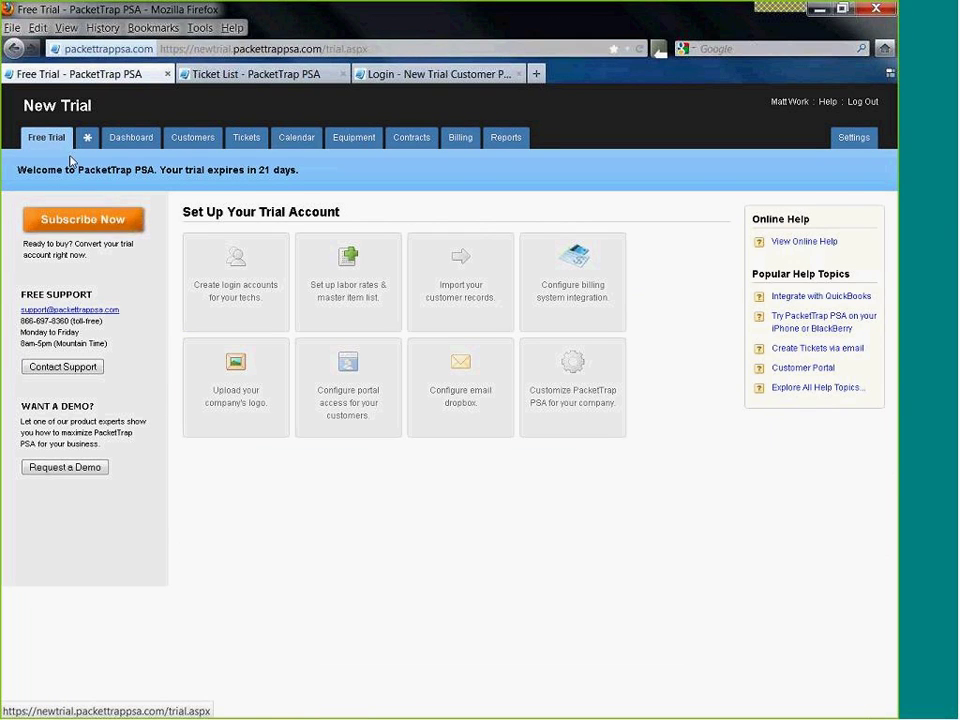
left_click(578, 404)
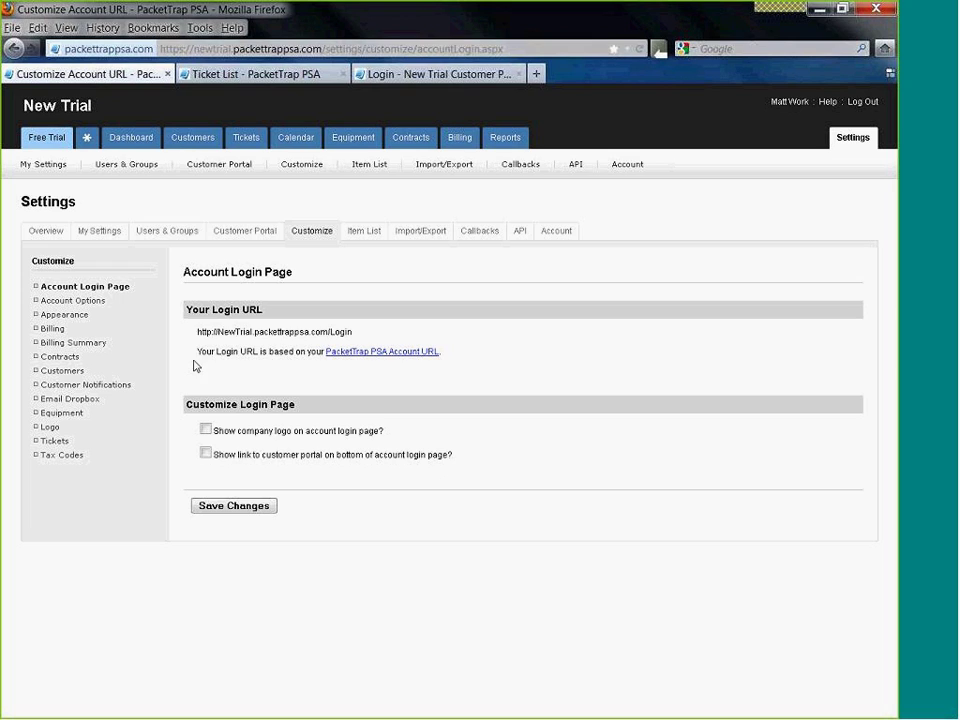
triple_click(326, 377)
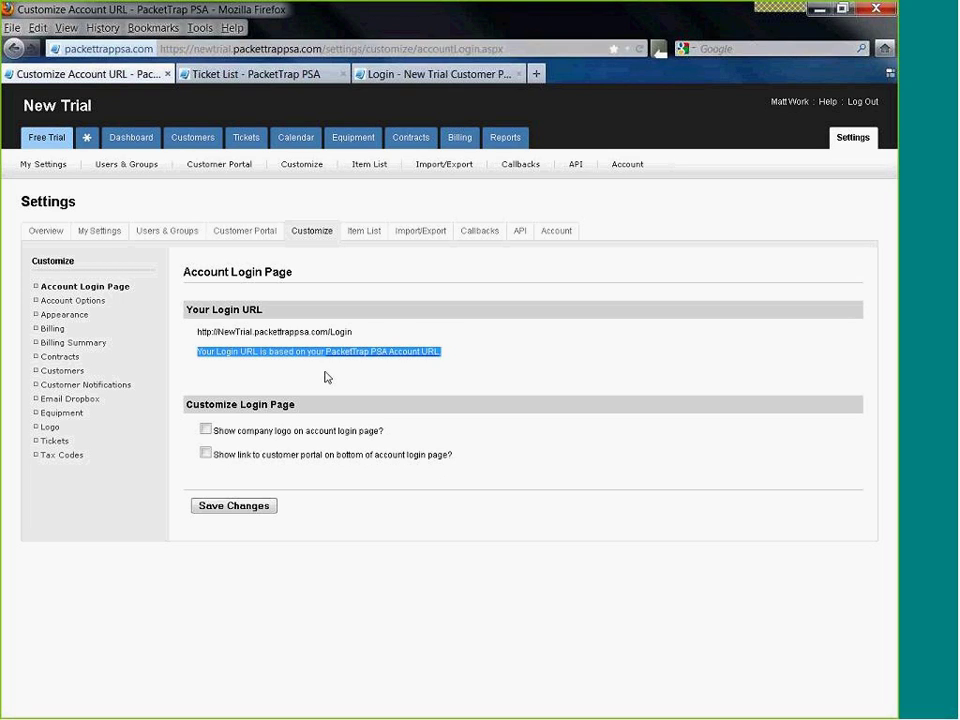
left_click(349, 368)
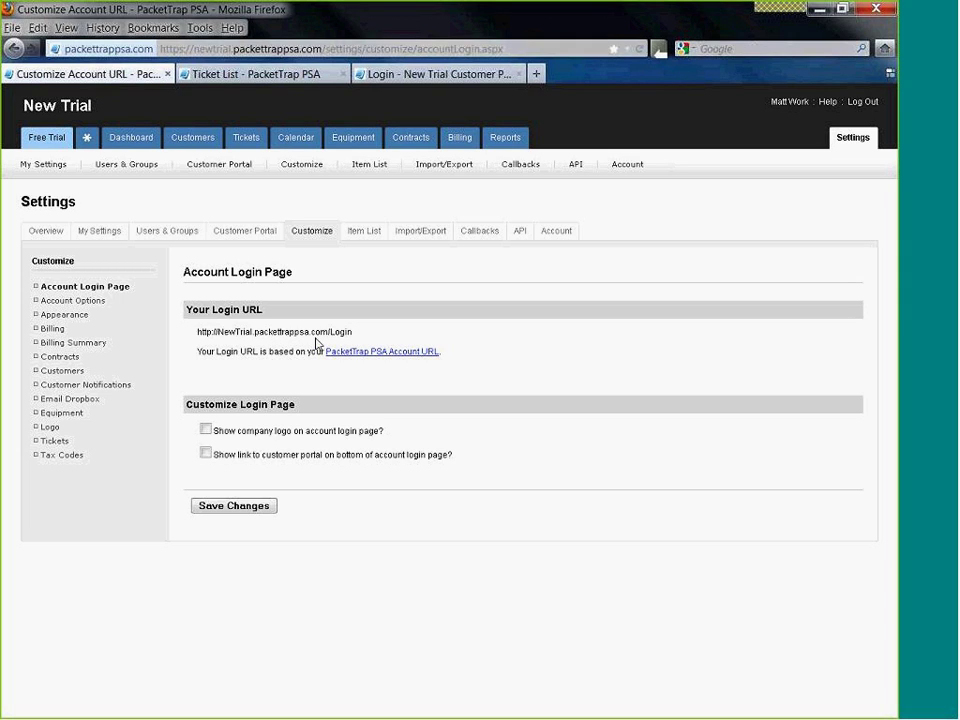
- Show the company logo on the account login page, without a customer portal link, and save
left_click(225, 435)
left_click(207, 453)
left_click(206, 454)
left_click(209, 508)
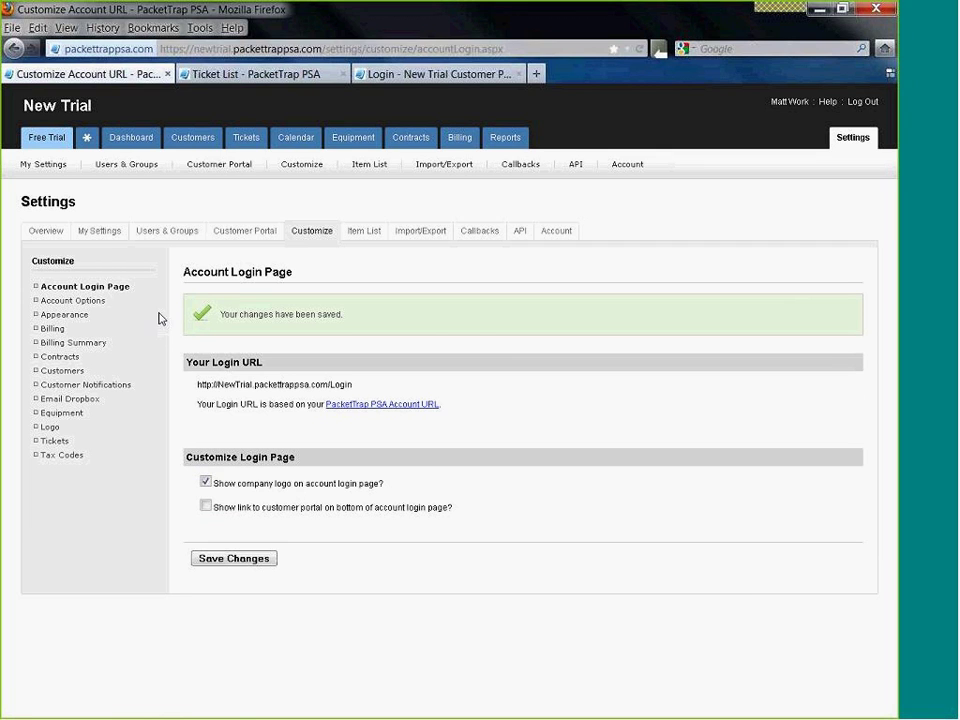
left_click(71, 301)
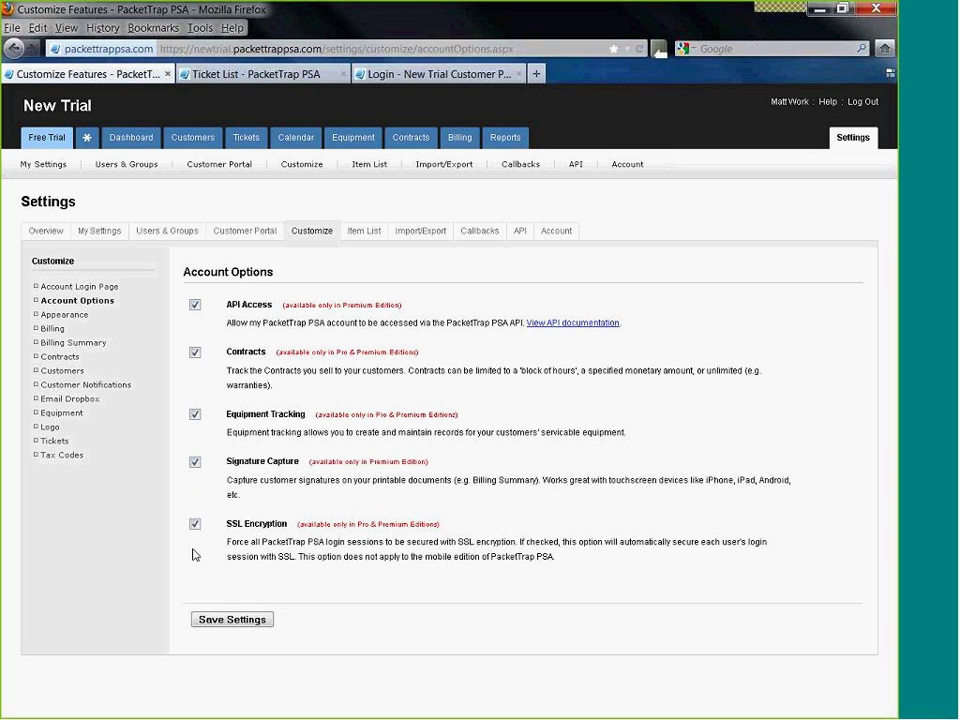
- Turn off the Contracts feature and save the account options
left_click(195, 354)
left_click(213, 621)
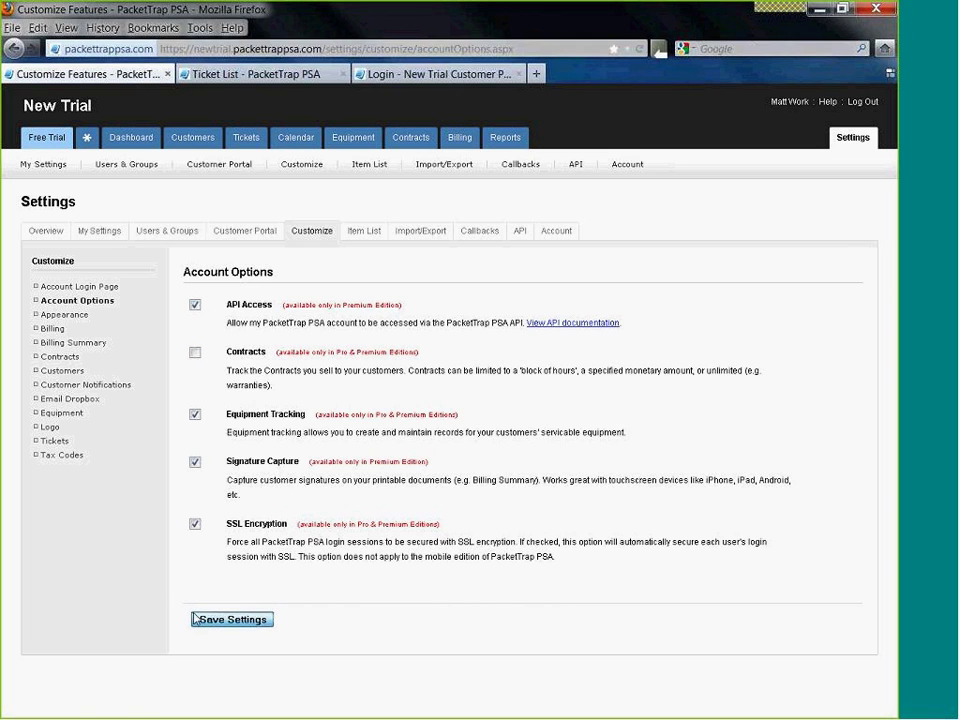
left_click(56, 316)
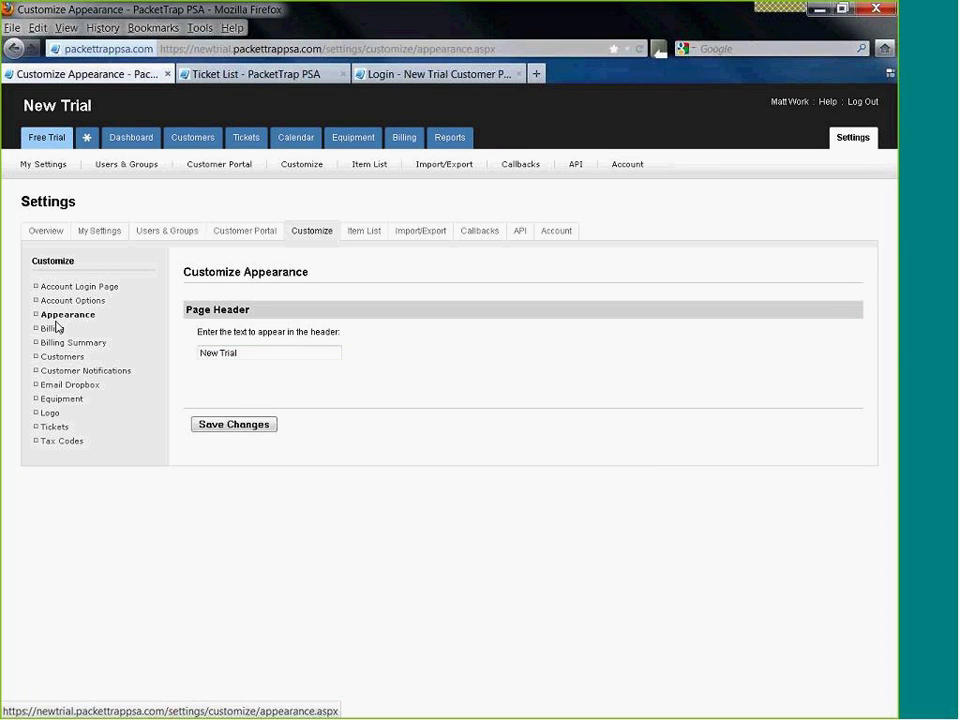
- Replace the page header text with 'OUR HELPDESK!' and save it
left_click(240, 352)
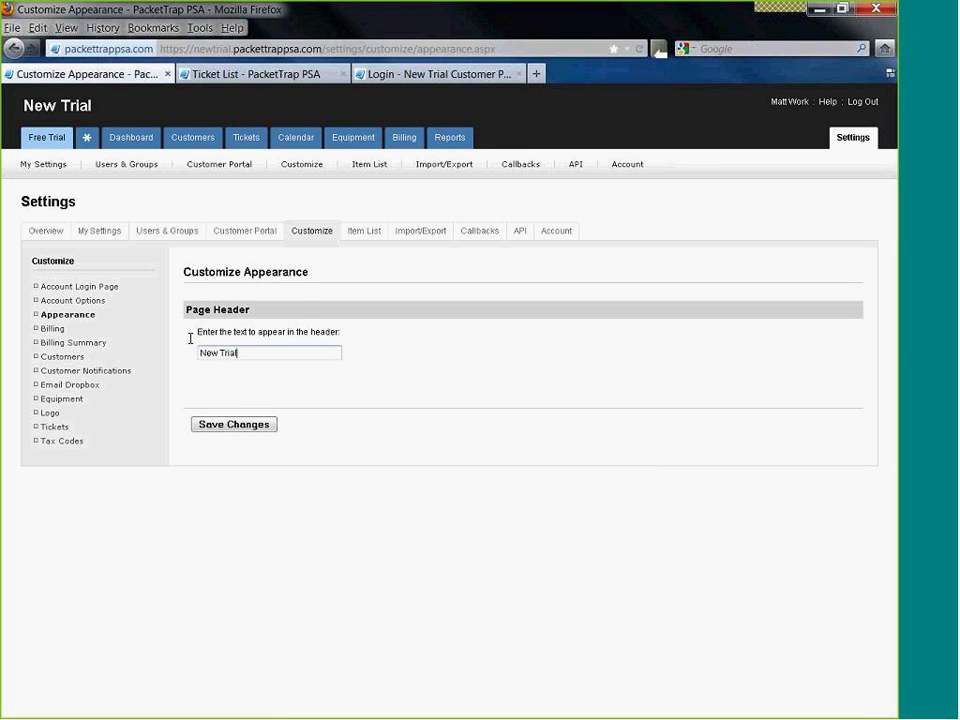
key("ctrl+a")
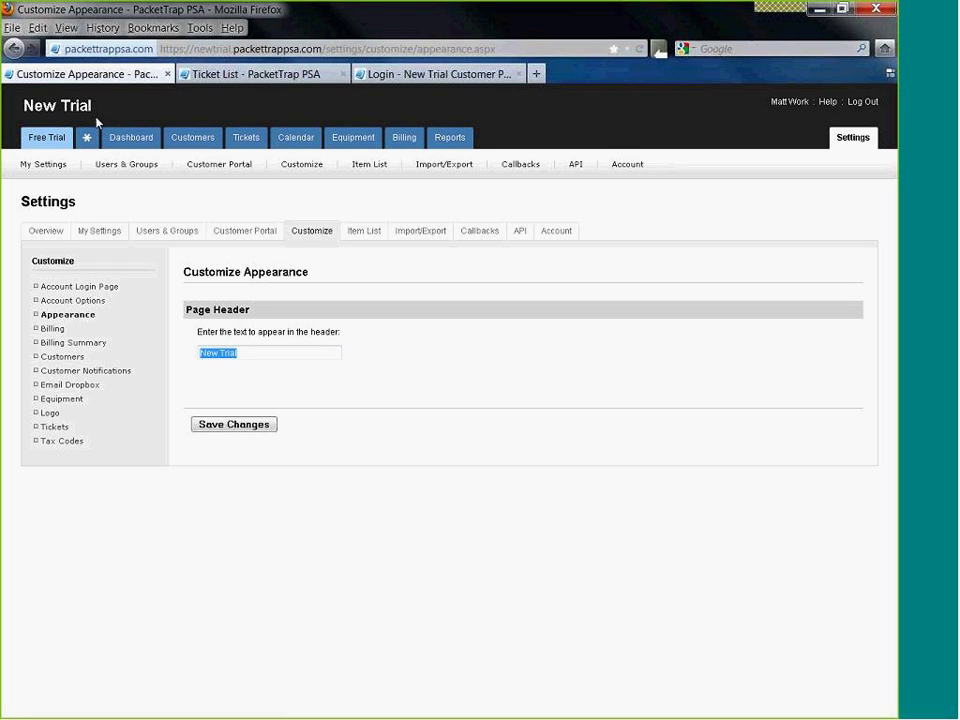
left_click(244, 351)
key("ctrl+a")
type("OUT")
key("BackSpace")
type("R HELPDESK!")
left_click(232, 424)
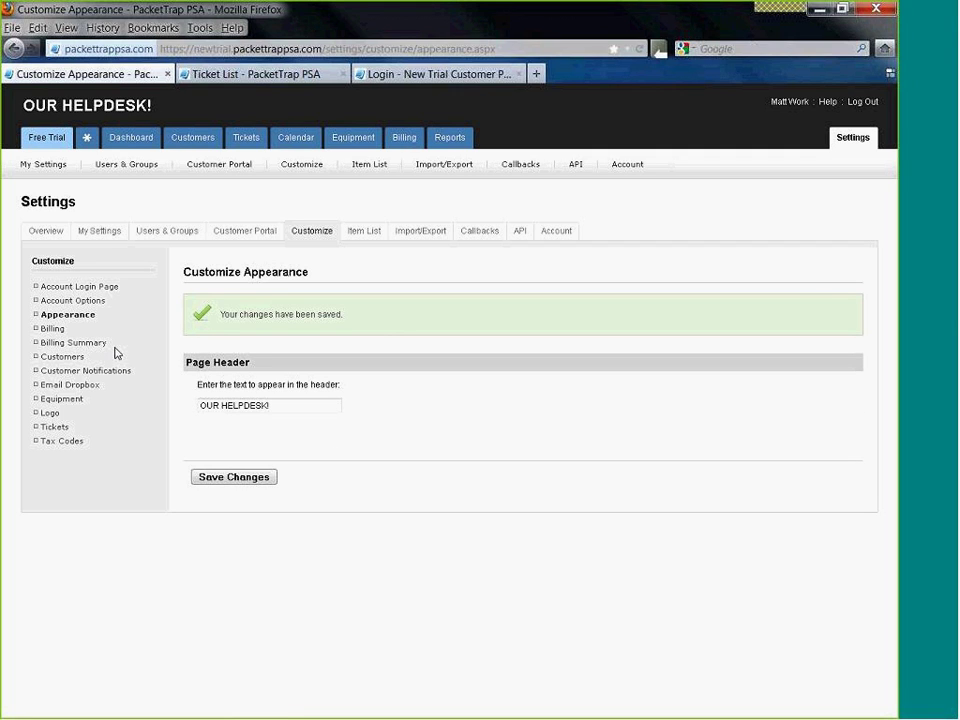
left_click(52, 331)
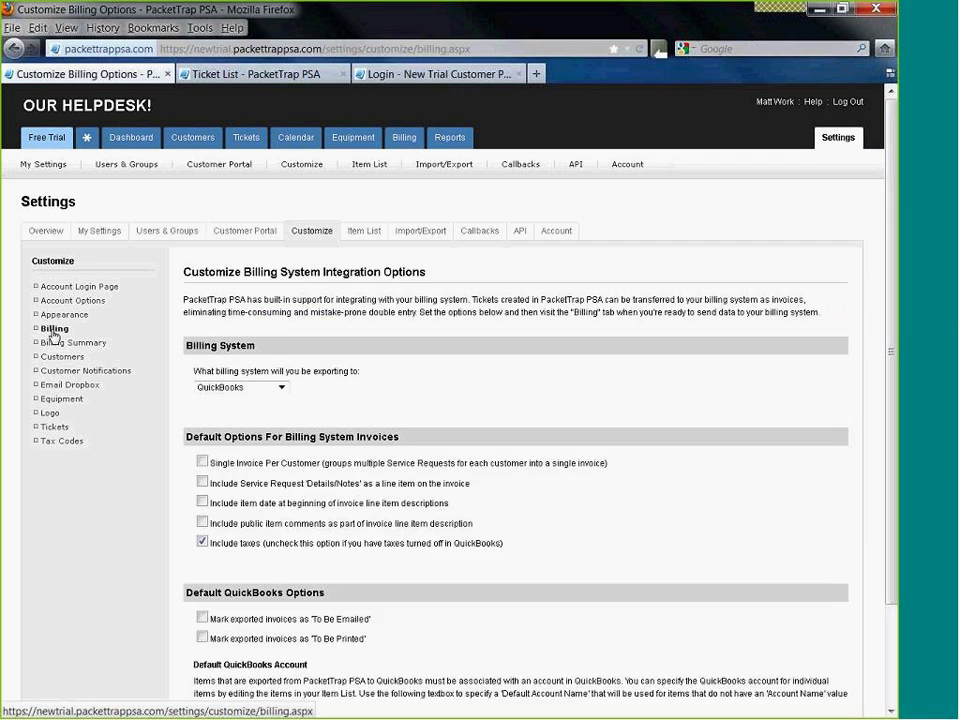
- Keep QuickBooks as the billing export system and review the invoice options
scroll(372, 432, "down", 2)
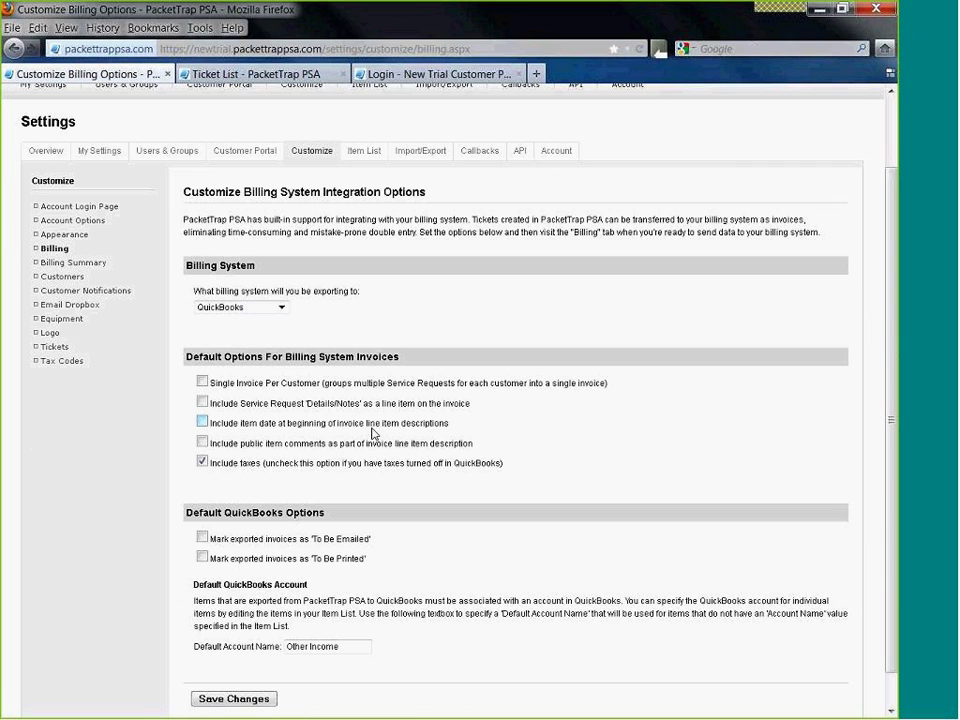
left_click(275, 307)
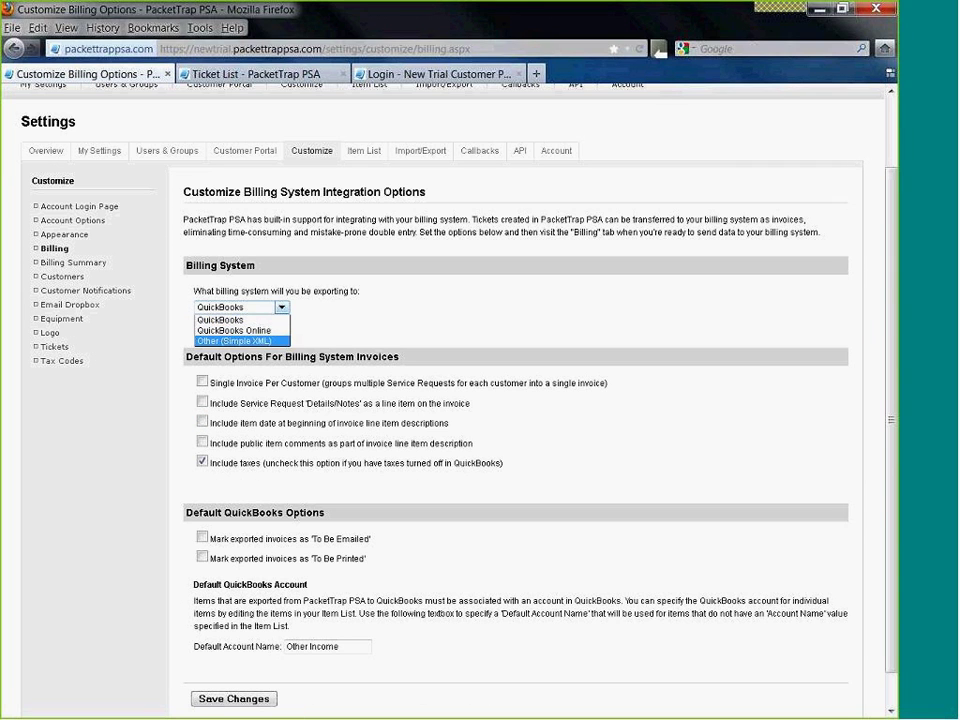
left_click(365, 345)
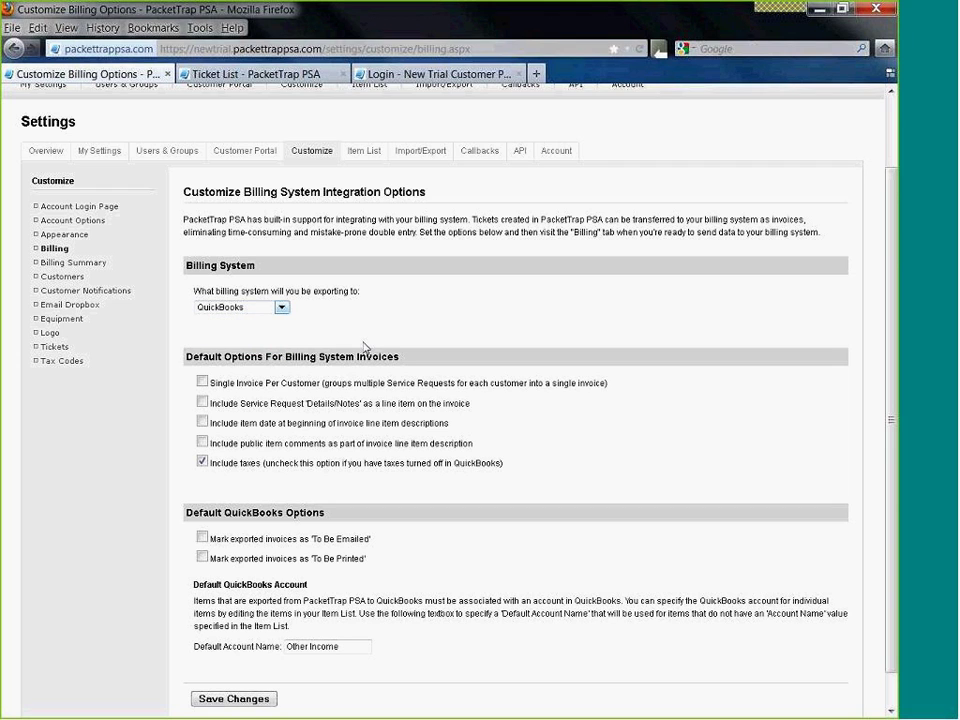
scroll(365, 345, "down", 1)
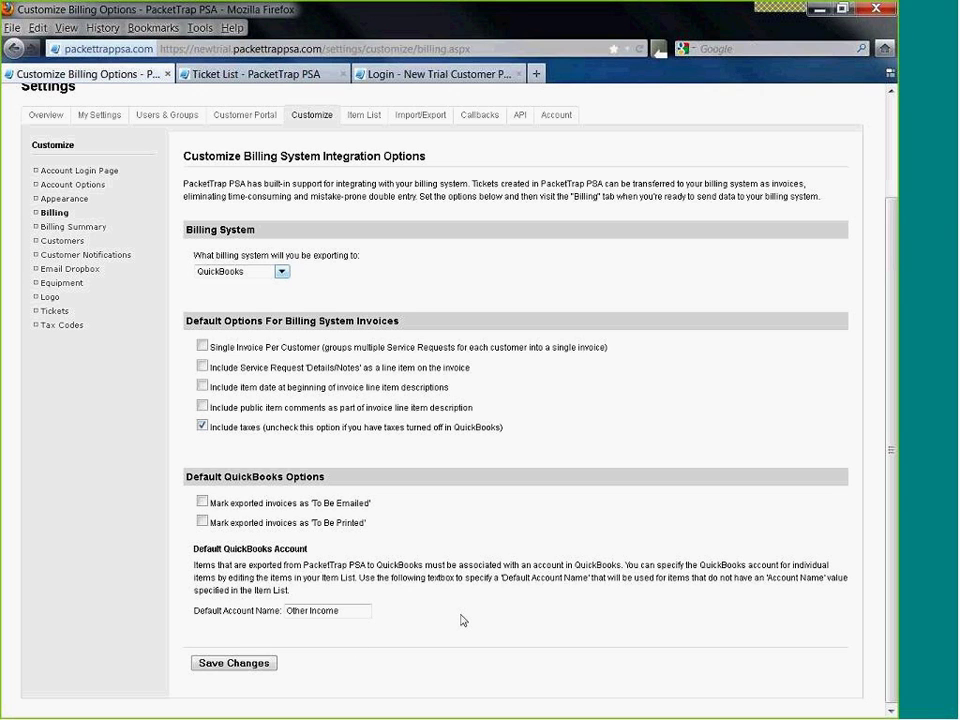
scroll(350, 463, "up", 2)
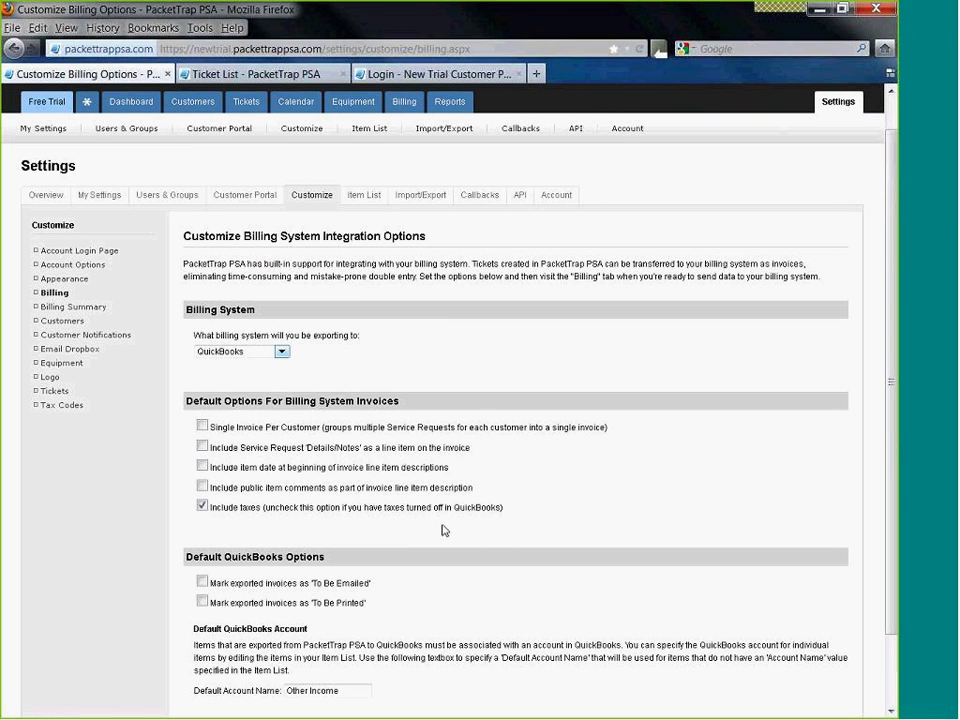
left_click(90, 311)
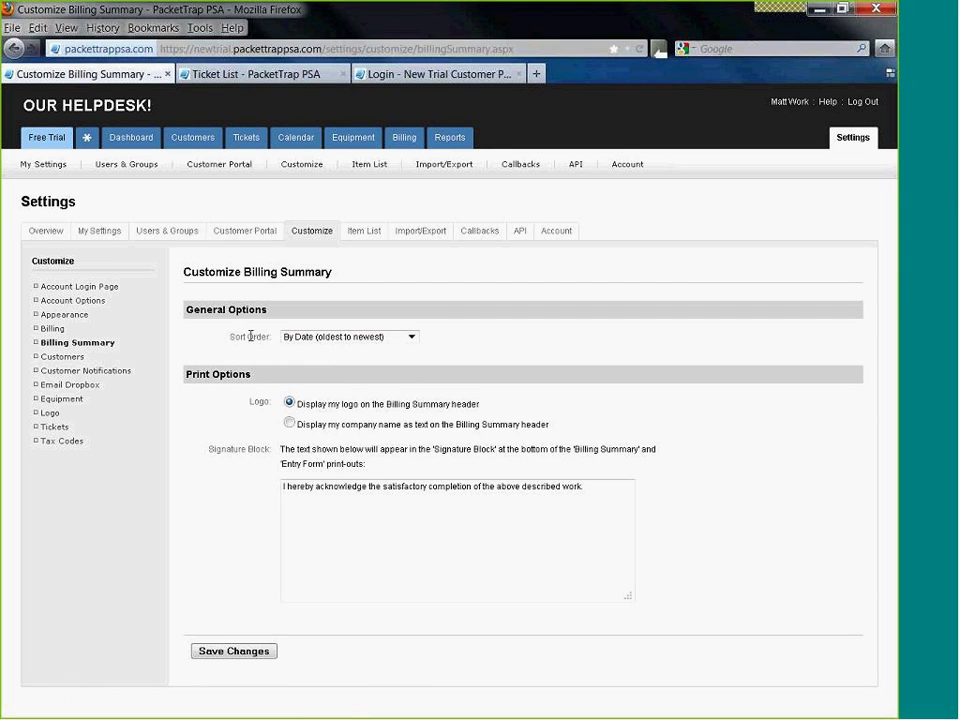
- Set the Billing Summary sort order to By Date (newest to oldest) and review the signature block
left_click(351, 341)
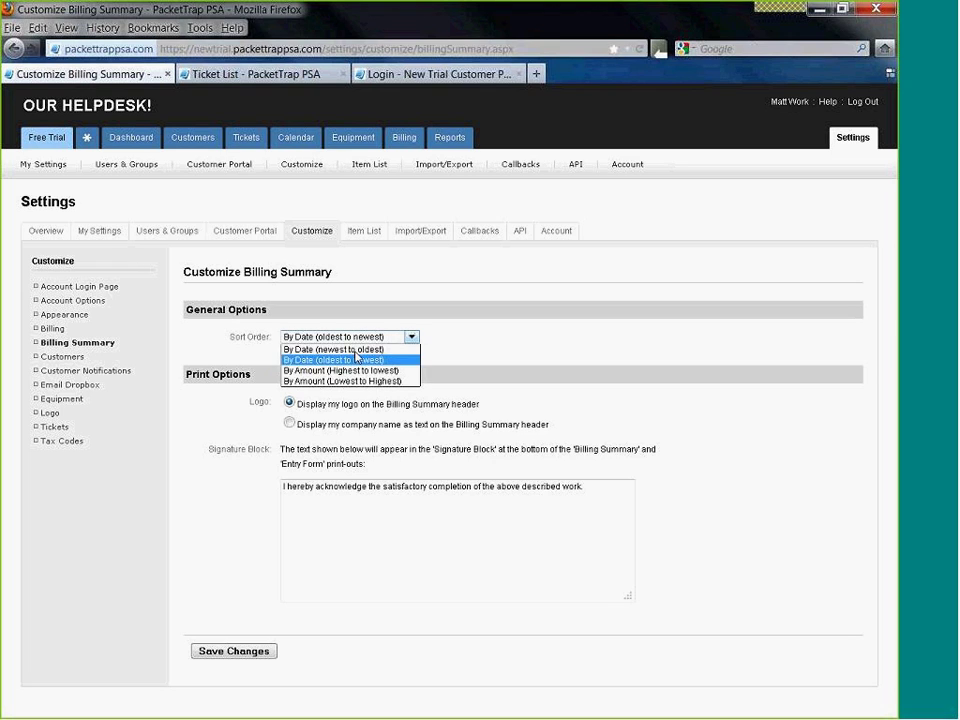
left_click(350, 349)
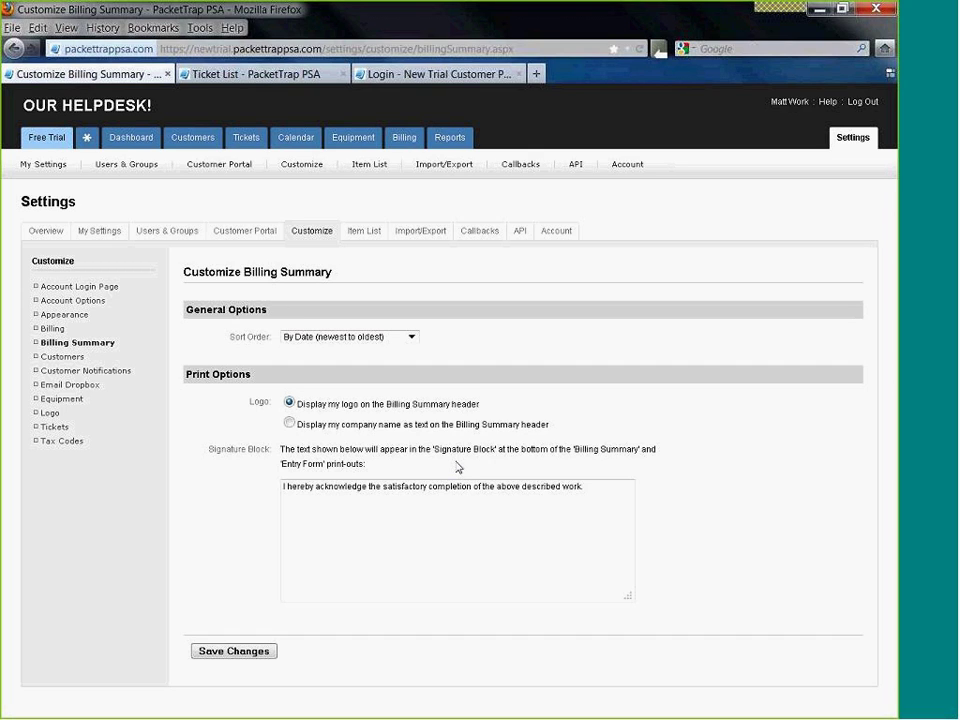
left_click_drag(294, 486, 594, 549)
left_click(582, 587)
left_click(59, 358)
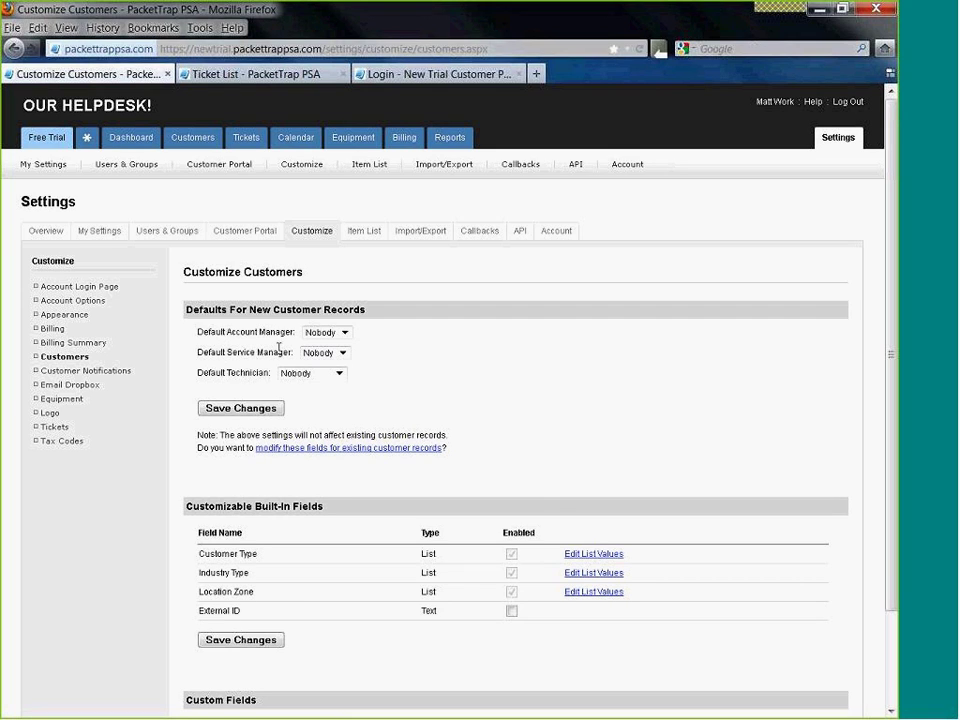
- Leave the default account manager as Nobody and remove Residential from the Customer Type values
left_click(345, 333)
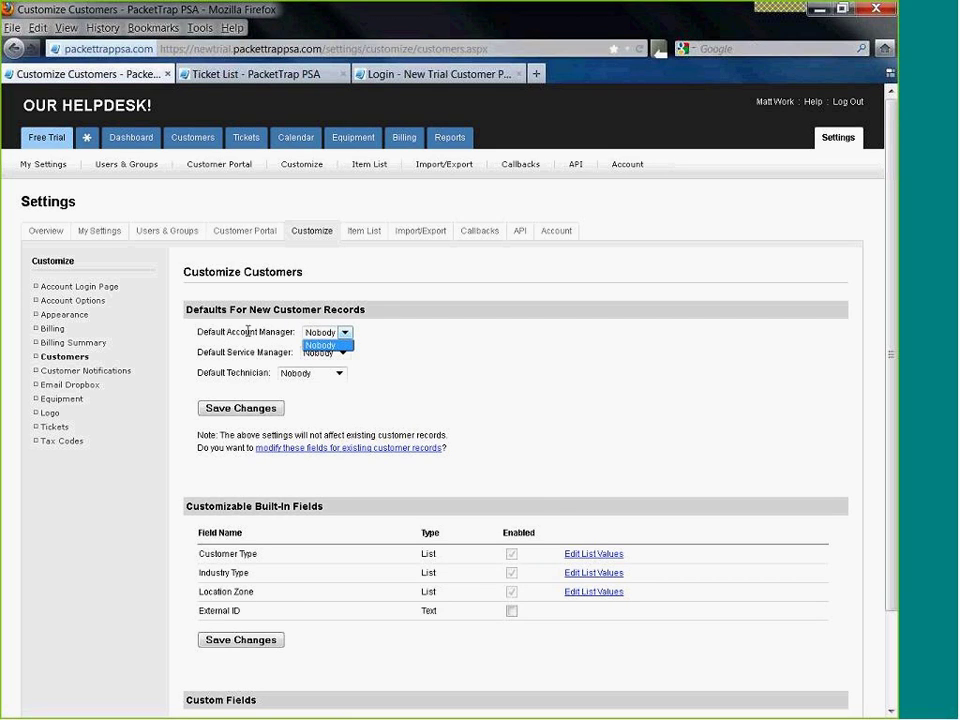
left_click(247, 331)
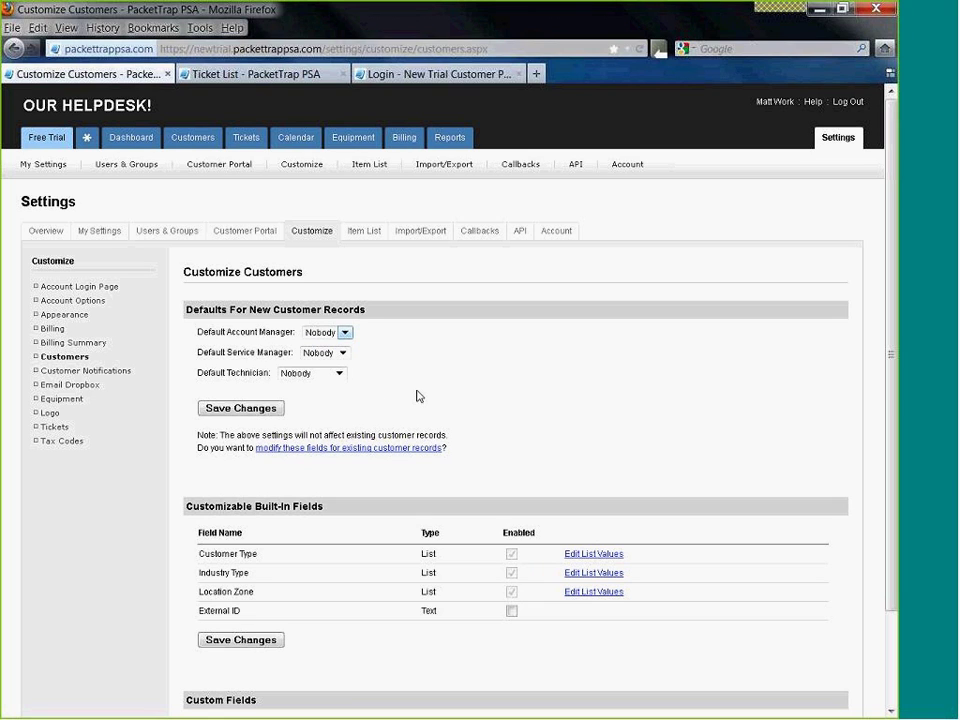
scroll(419, 396, "down", 2)
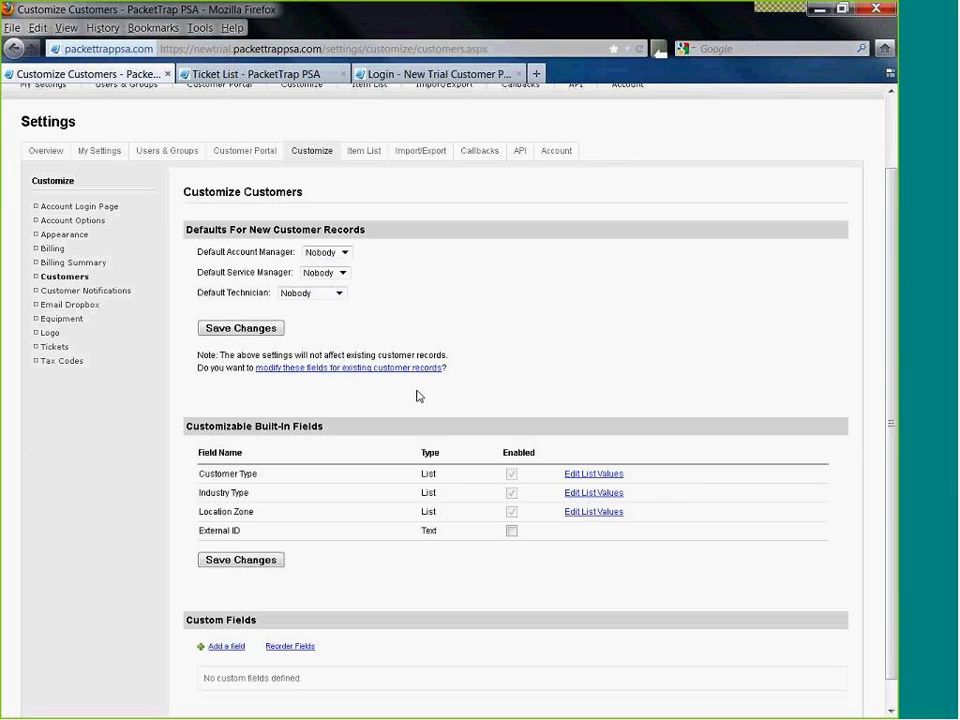
scroll(419, 396, "down", 1)
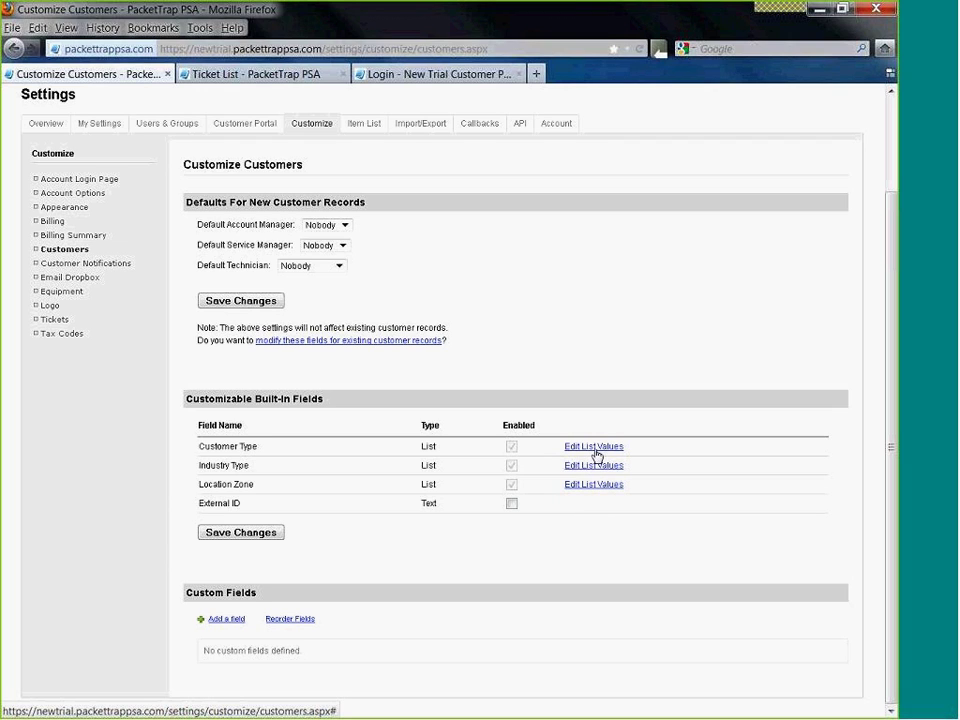
left_click(594, 447)
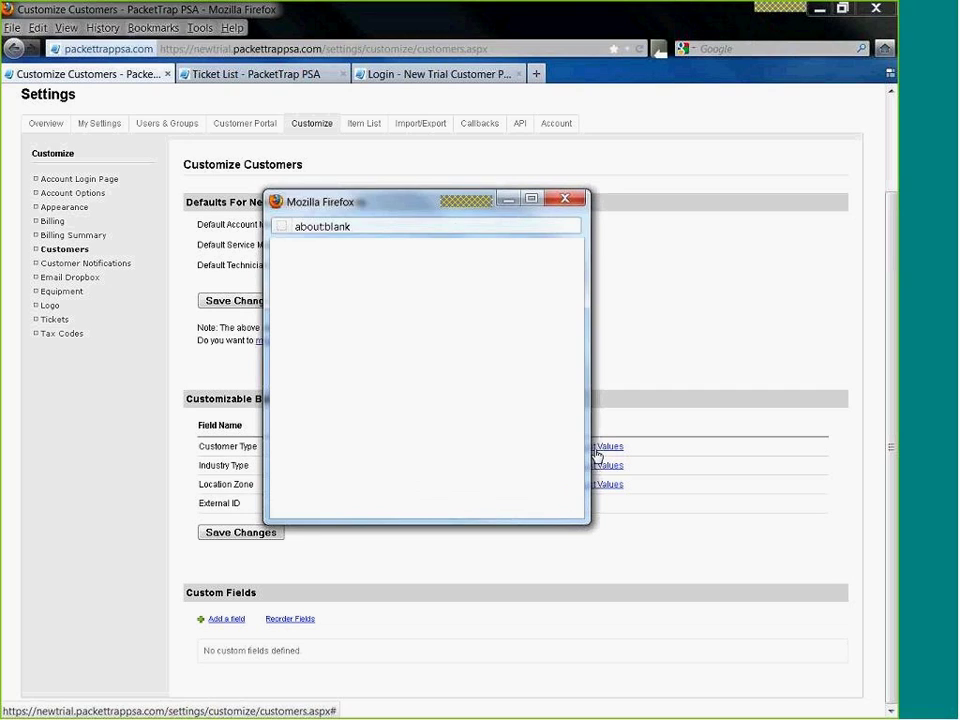
left_click(345, 355)
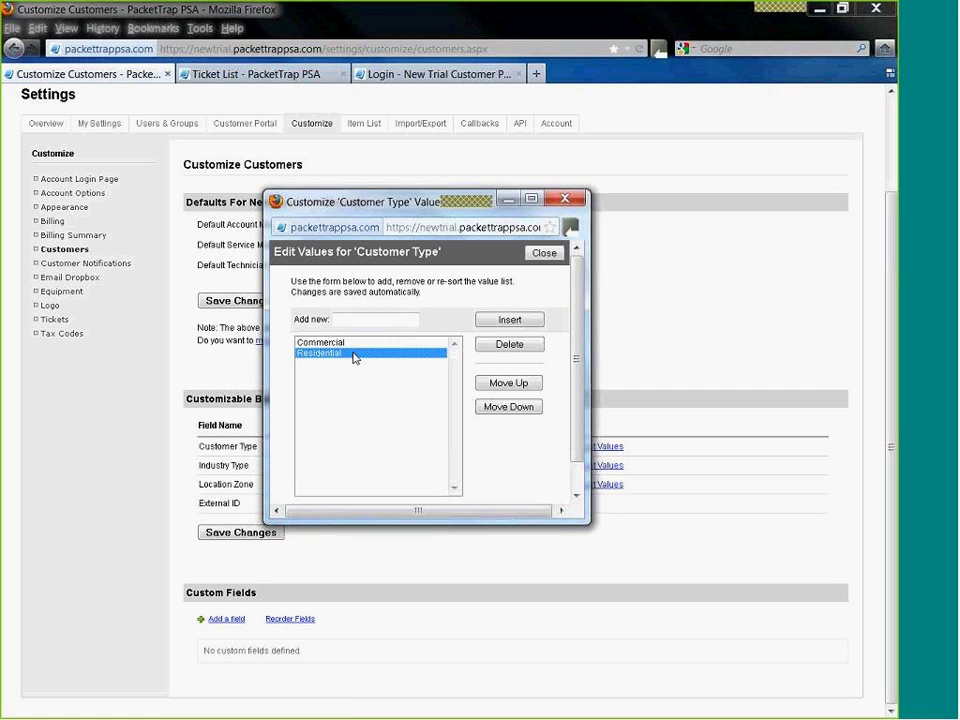
left_click(508, 345)
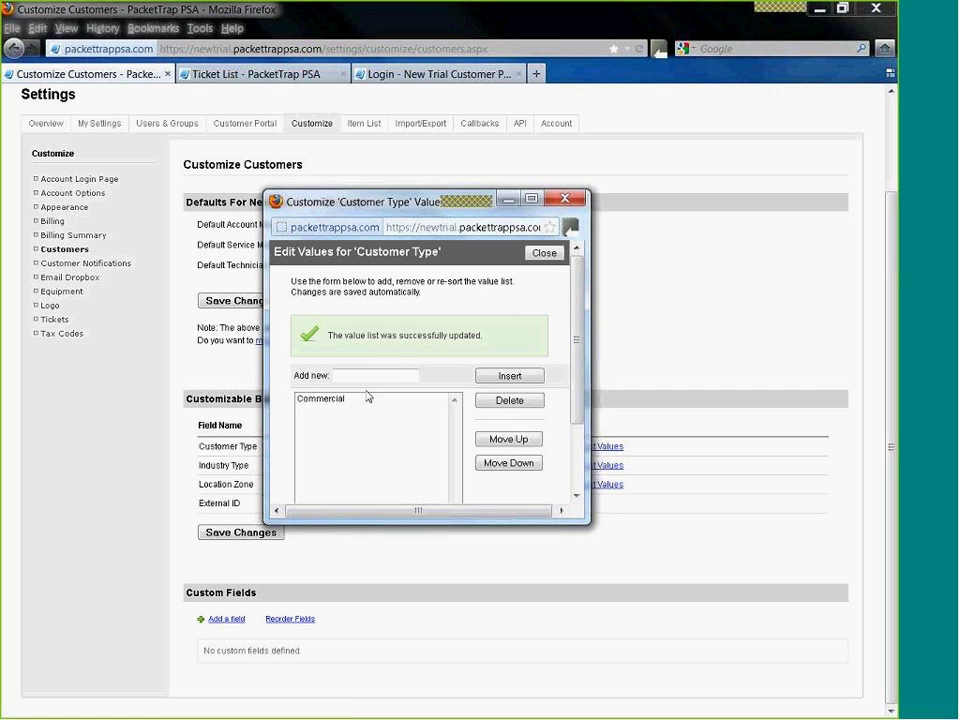
- Add MSP GOLD as a new Customer Type value
left_click(332, 399)
left_click(358, 377)
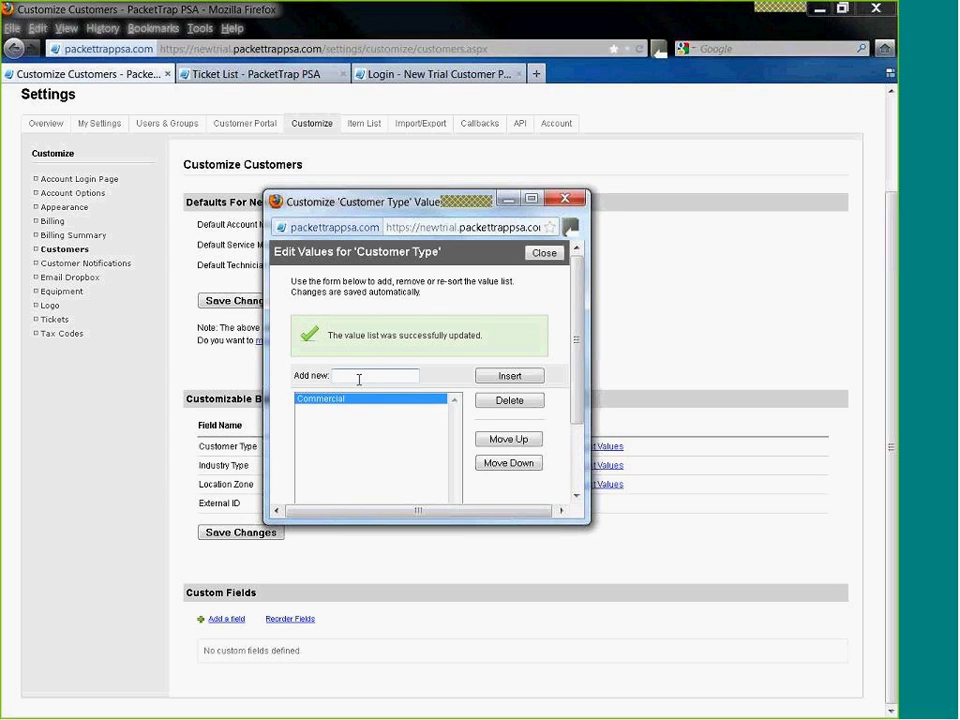
type("Car Deal")
key("BackSpace")
key("BackSpace")
key("BackSpace")
key("BackSpace")
key("BackSpace")
key("BackSpace")
key("BackSpace")
key("BackSpace")
type("MSP CoLD")
left_click(498, 384)
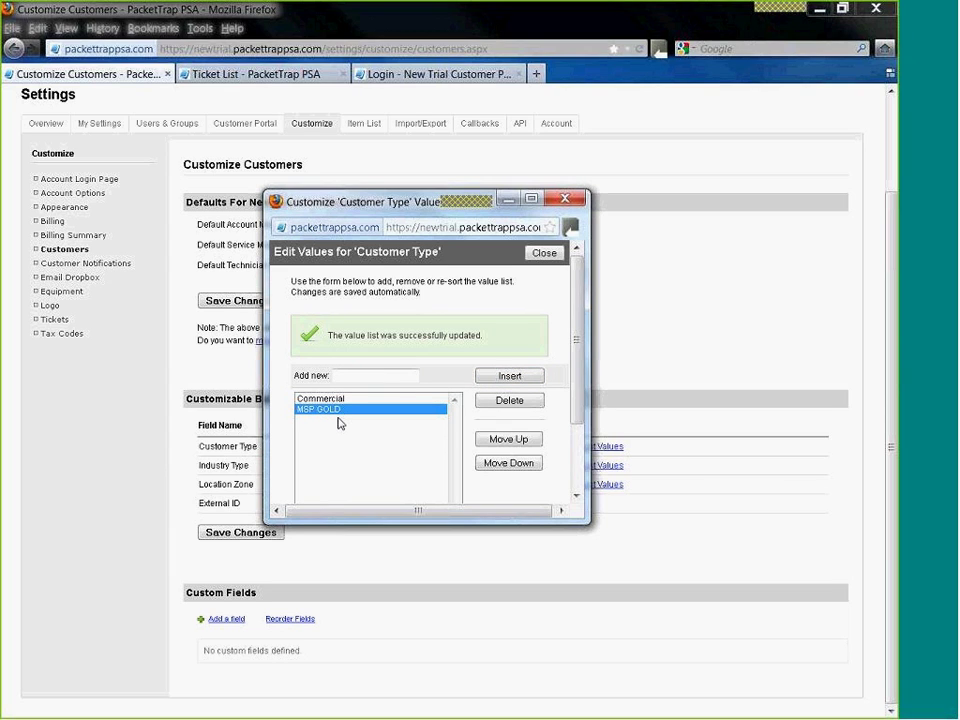
- Remove Commercial, add Break Fix to the Customer Type values, and close the editor
key("Up")
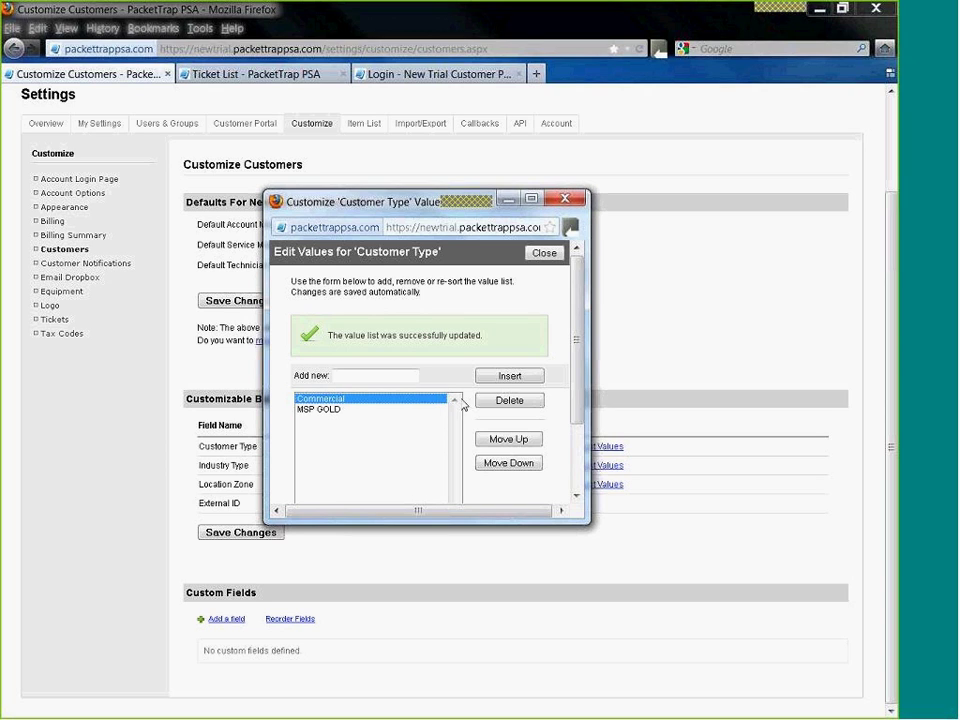
left_click(505, 410)
left_click(362, 375)
type("Brea")
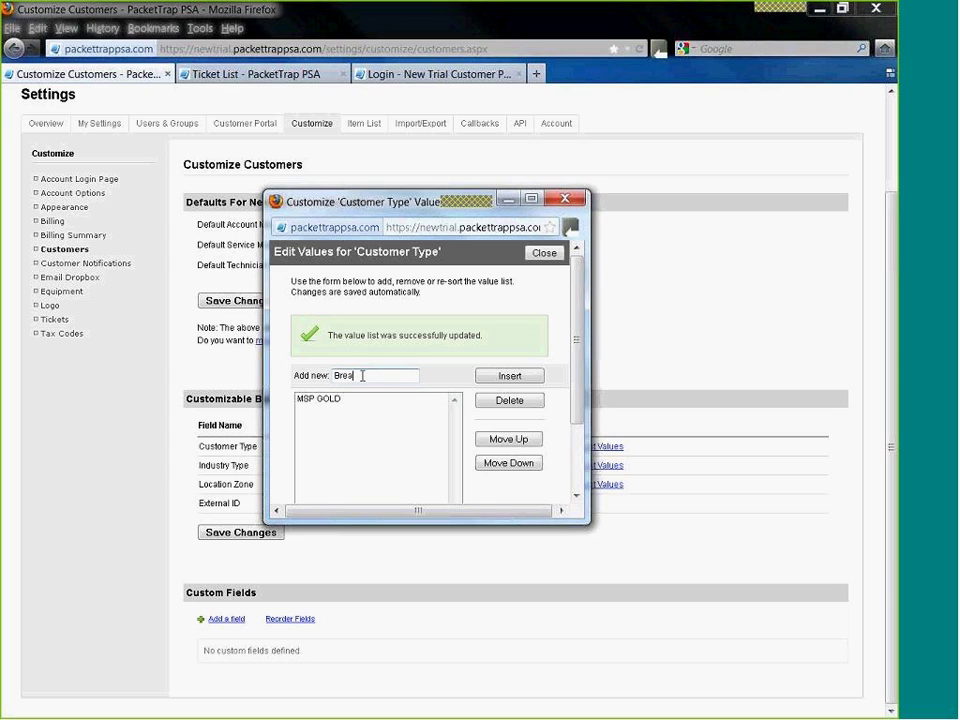
type("k Fix")
left_click(496, 378)
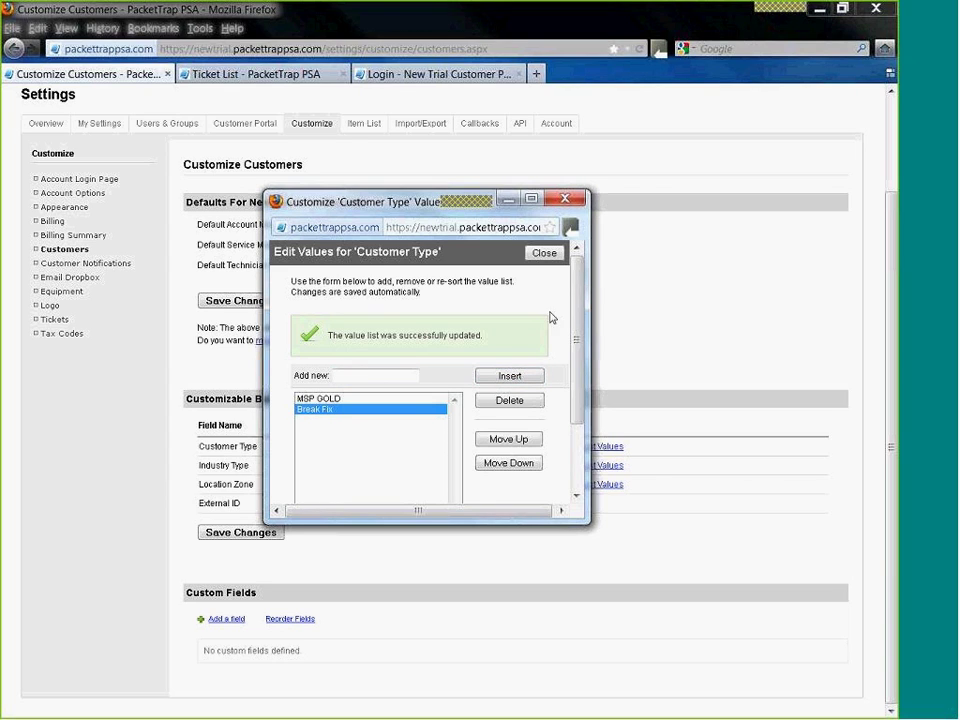
left_click(544, 253)
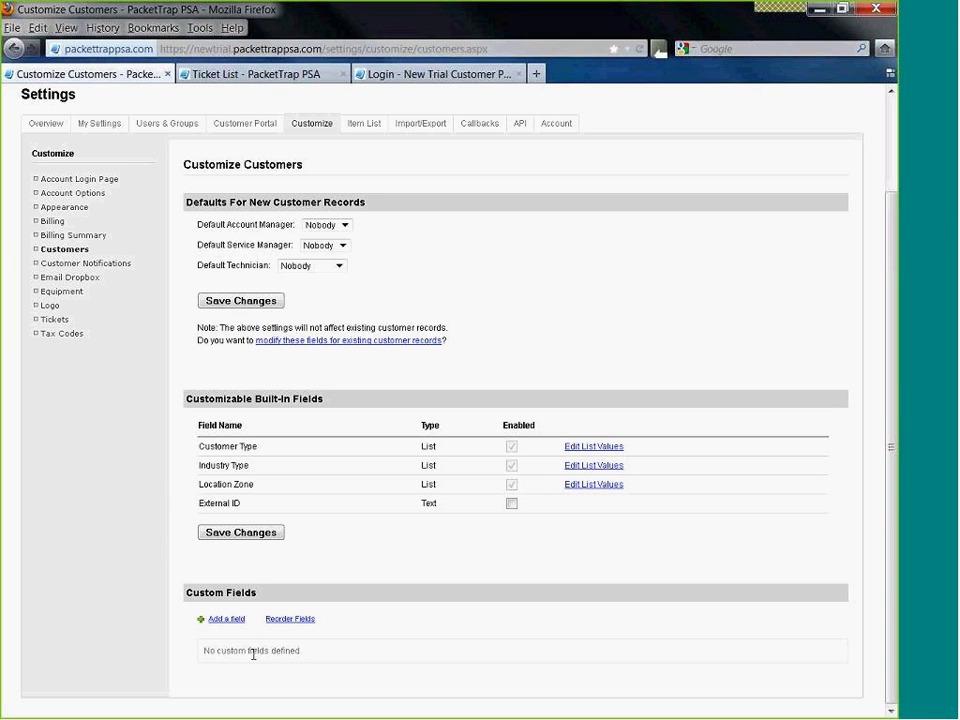
- Notify customers when a ticket is created
left_click(88, 264)
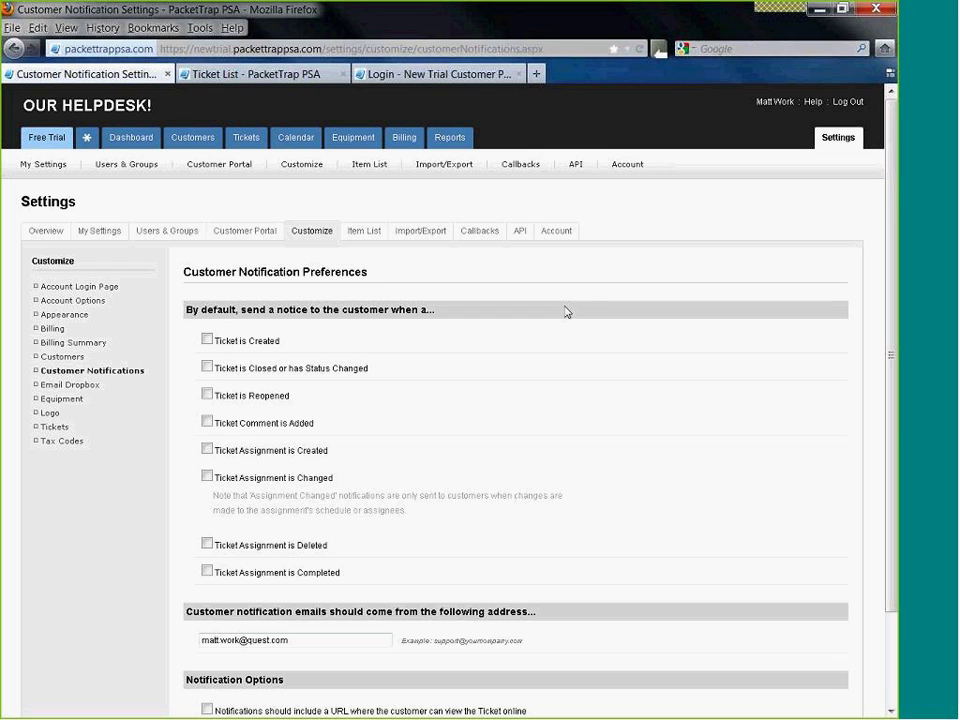
scroll(559, 396, "down", 2)
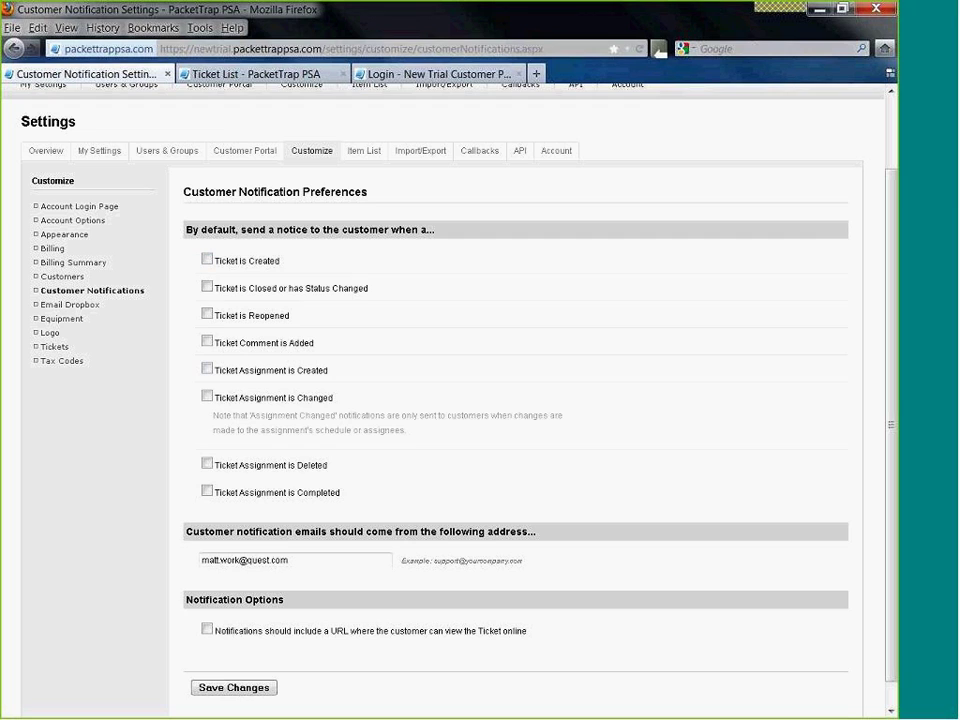
left_click(207, 259)
- Change the notification sender name to Support, include a ticket URL, and save
scroll(270, 368, "down", 1)
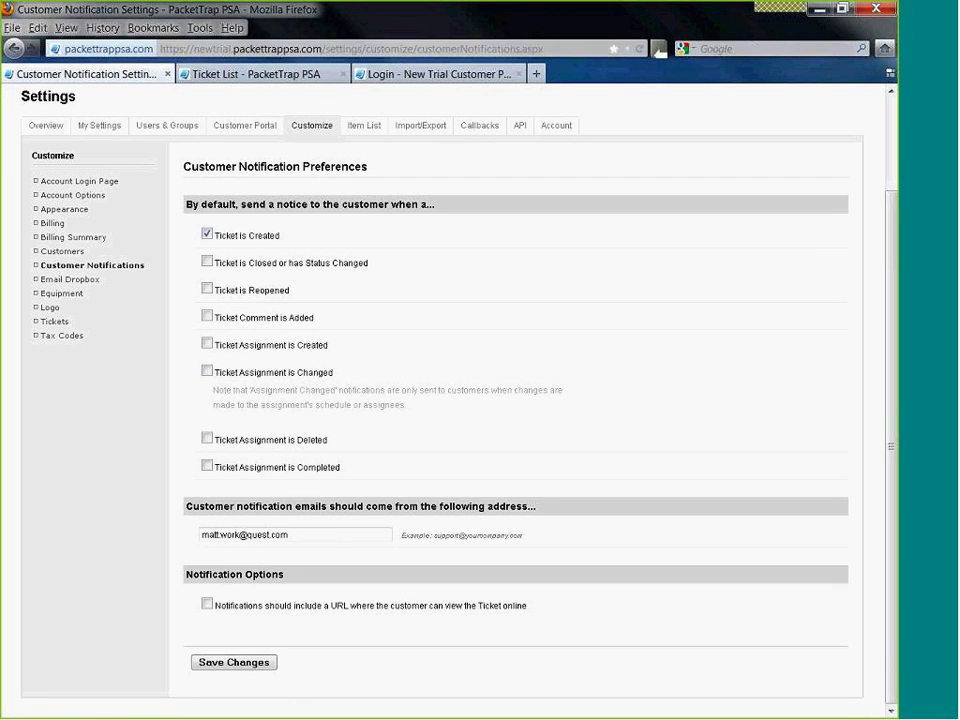
left_click_drag(238, 535, 185, 538)
type("Support")
left_click_drag(418, 606, 516, 619)
left_click(546, 615)
left_click(207, 605)
left_click(240, 660)
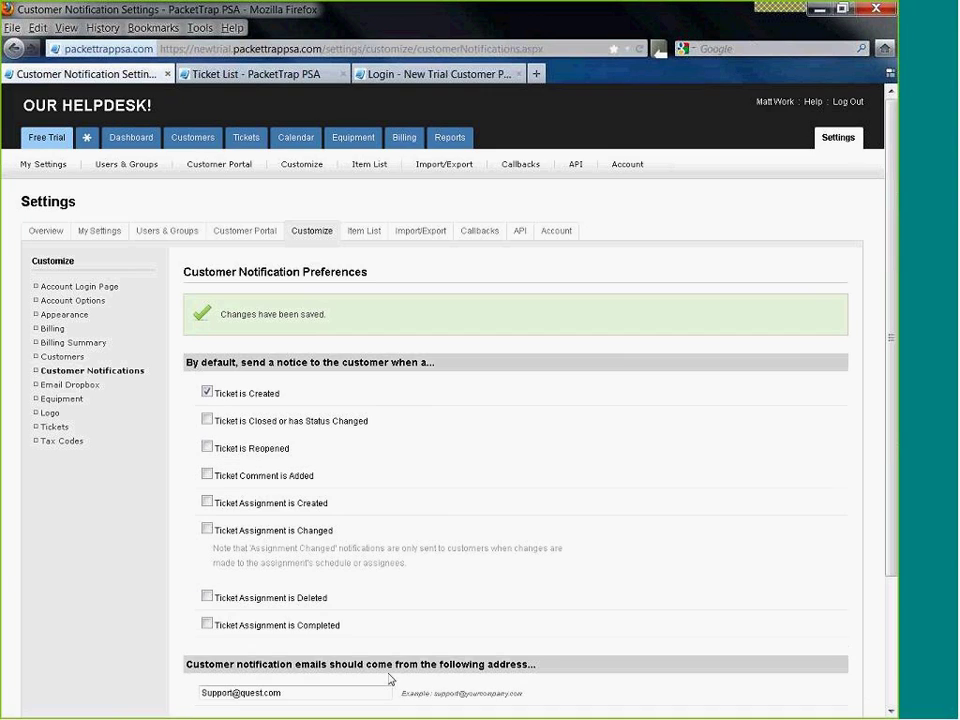
- Browse the Email Dropbox, Equipment and Logo settings, ending on Customize Tickets
left_click(58, 388)
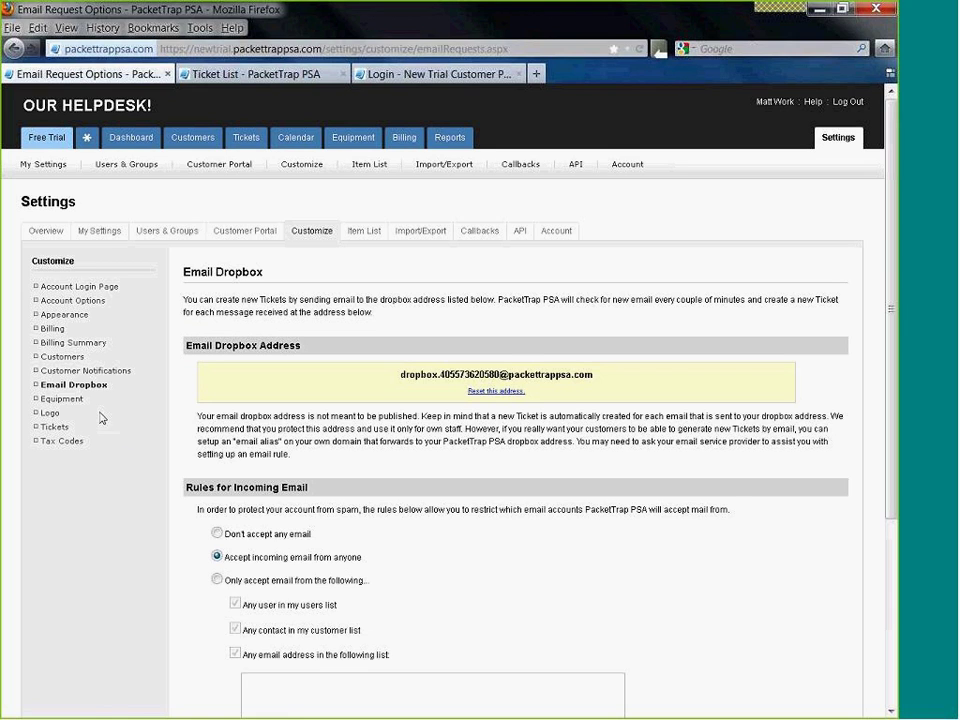
left_click(61, 398)
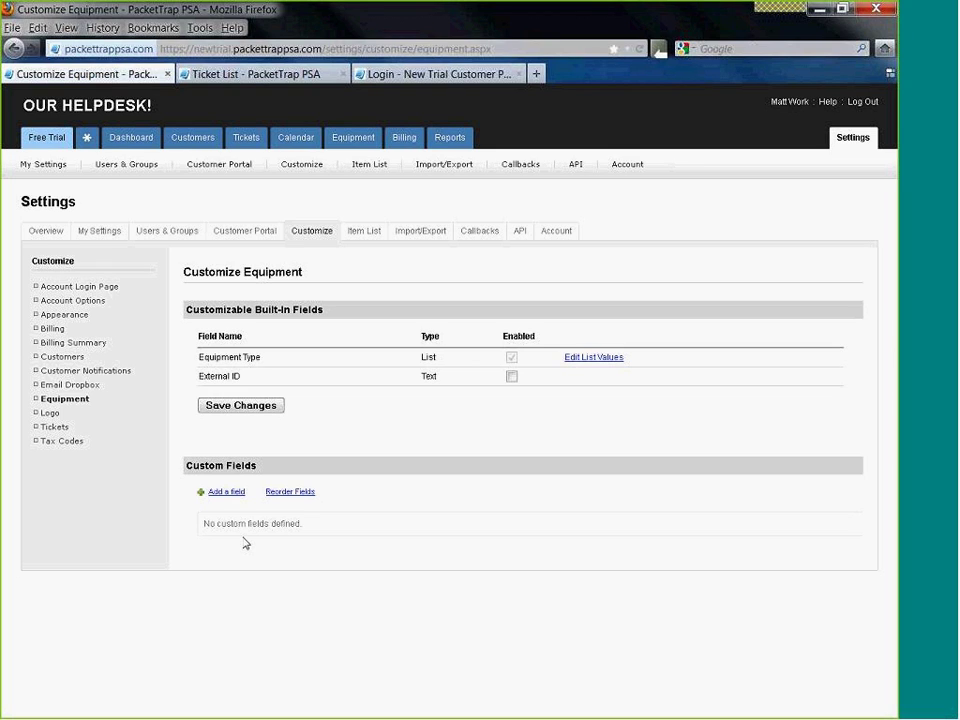
left_click(50, 413)
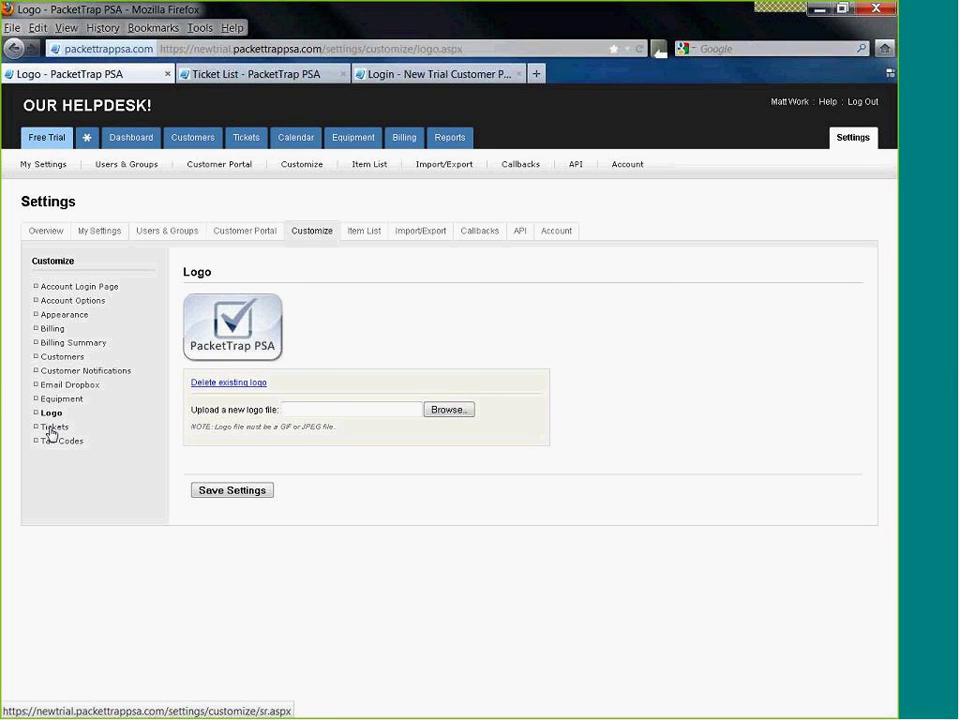
left_click(51, 428)
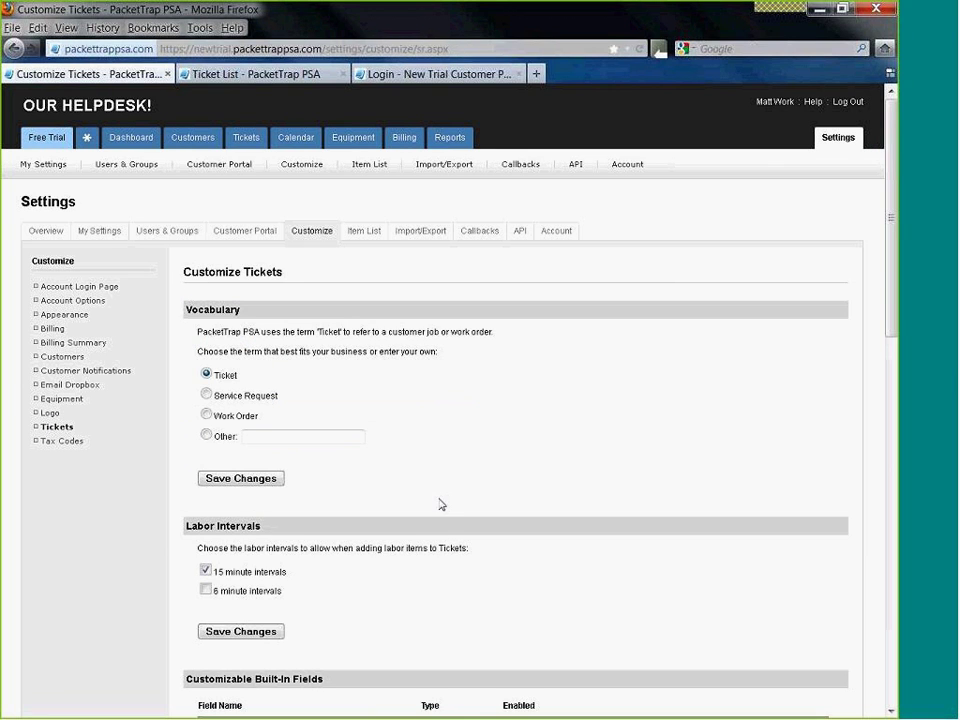
- Change the ticket vocabulary from Ticket to Service Request and save
scroll(462, 486, "down", 2)
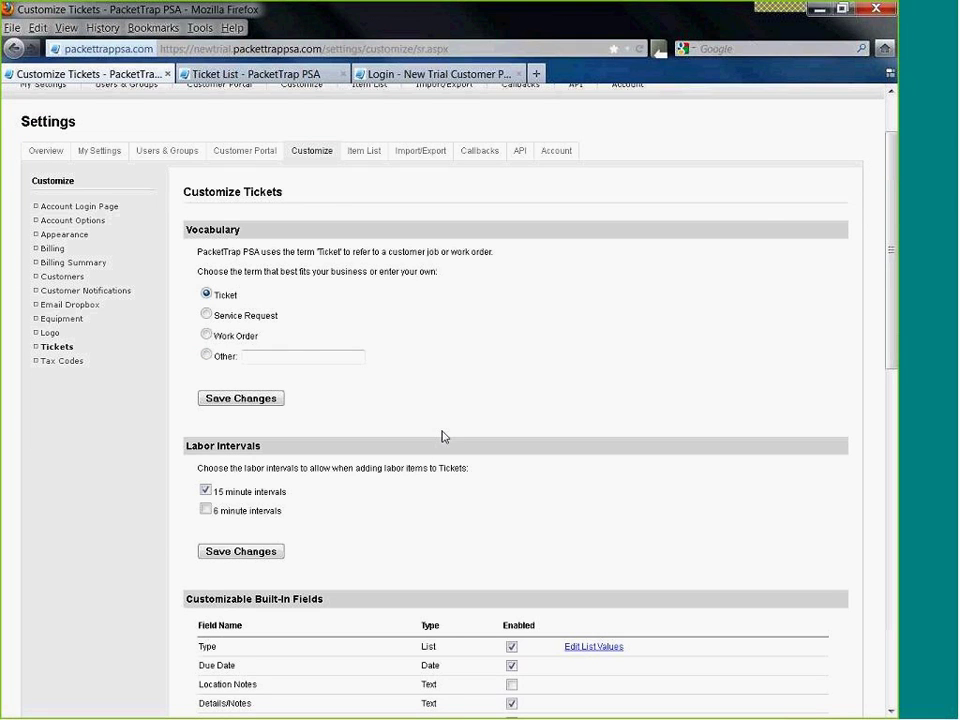
scroll(443, 437, "up", 2)
mouse_move(245, 142)
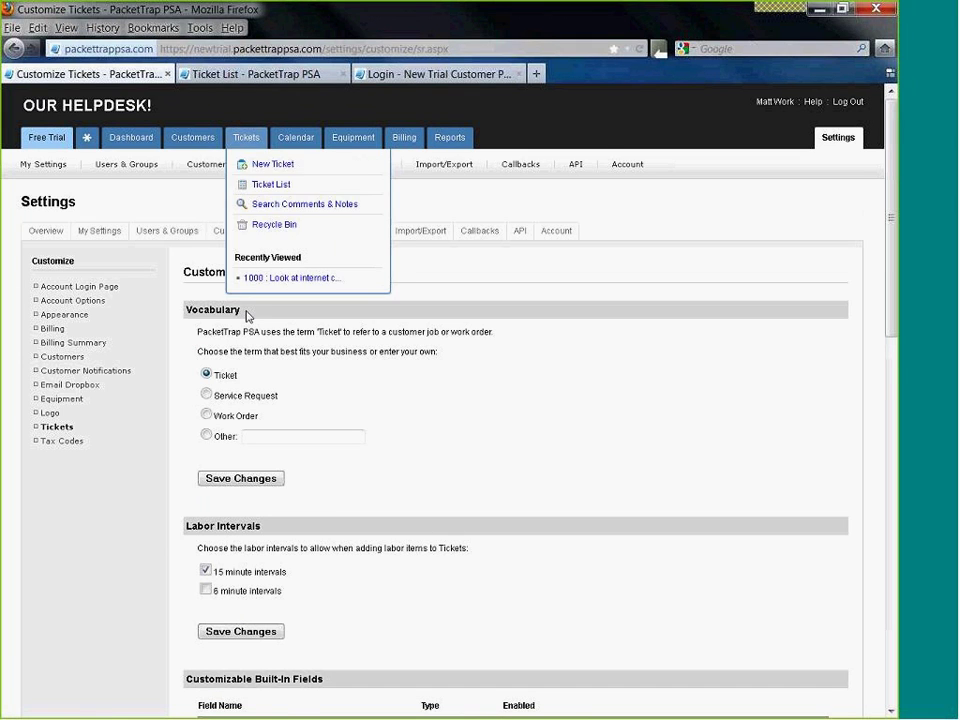
left_click(206, 394)
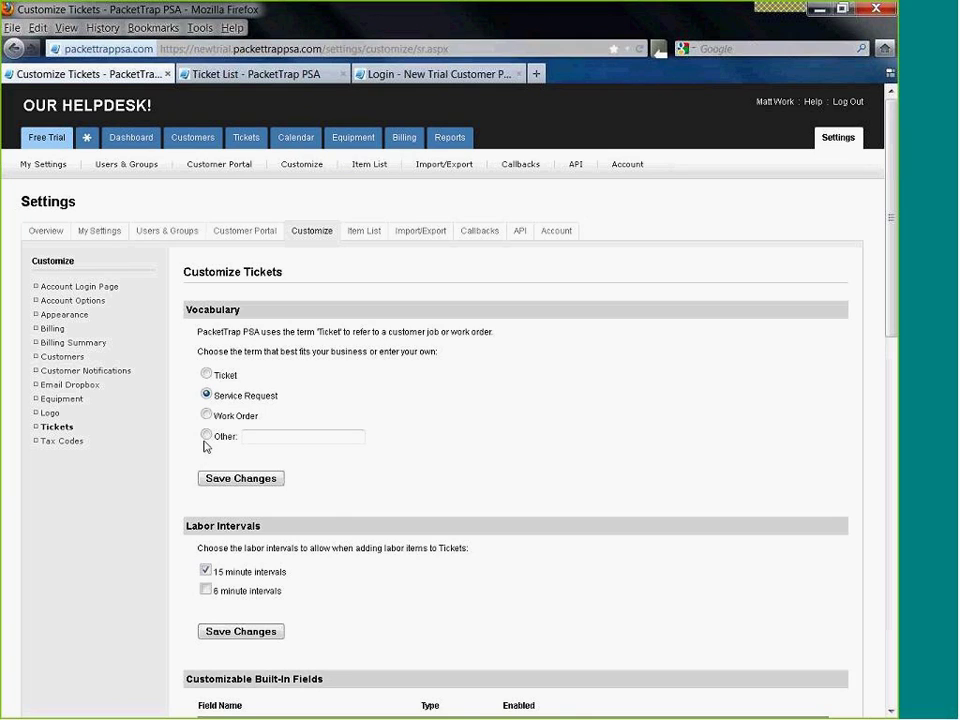
left_click(250, 437)
left_click(206, 394)
left_click(232, 478)
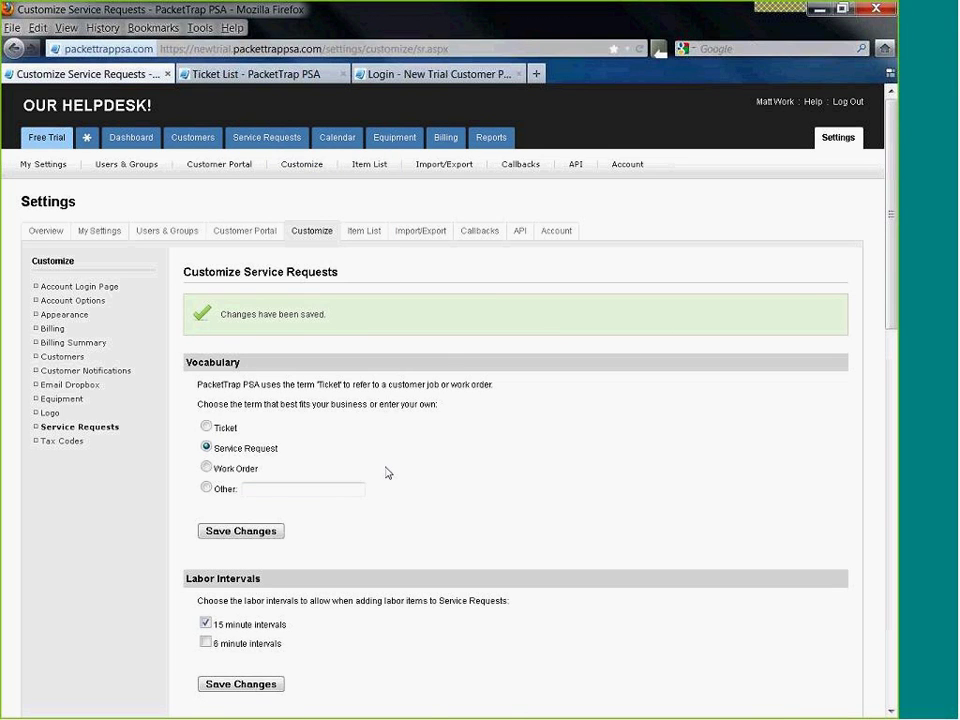
- Enable 6-minute labor intervals alongside the 15-minute ones and save
scroll(388, 472, "down", 2)
scroll(388, 474, "down", 2)
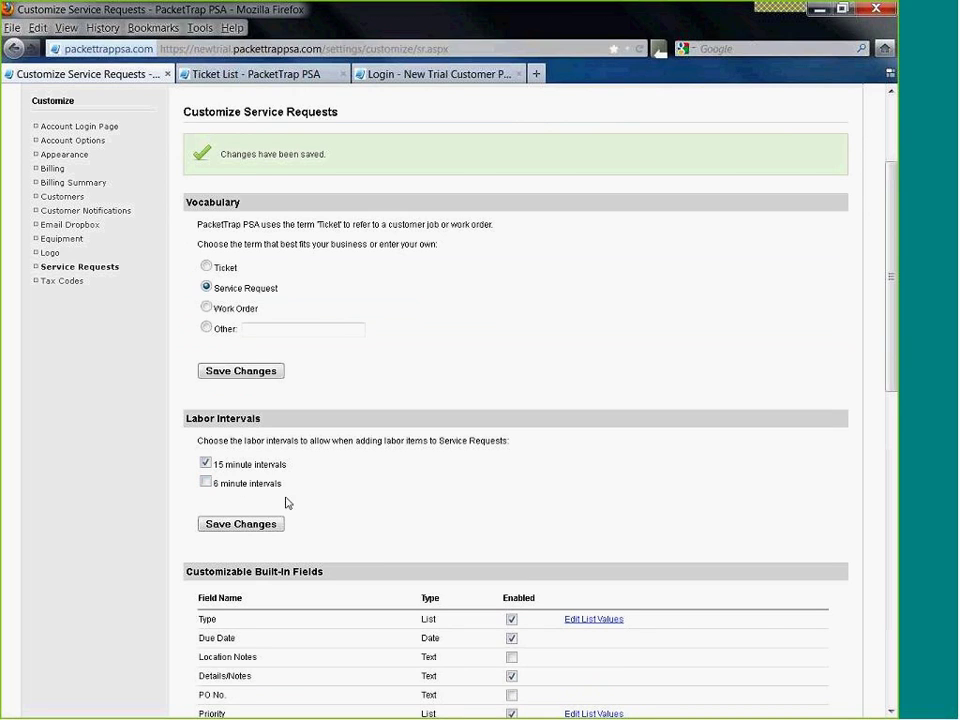
left_click(206, 482)
left_click(270, 524)
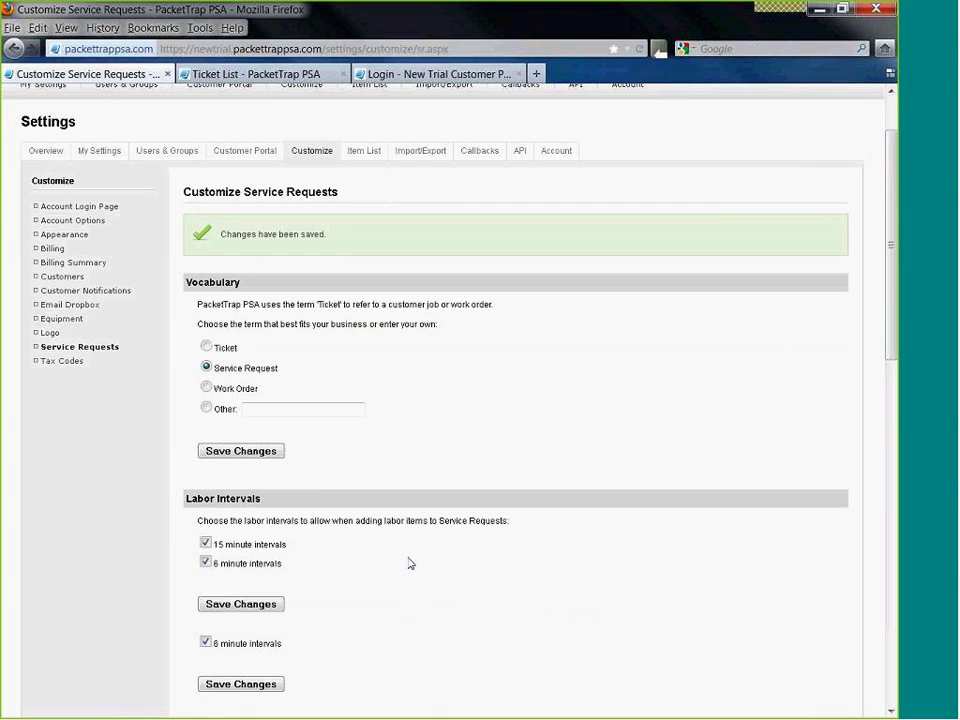
scroll(407, 563, "down", 5)
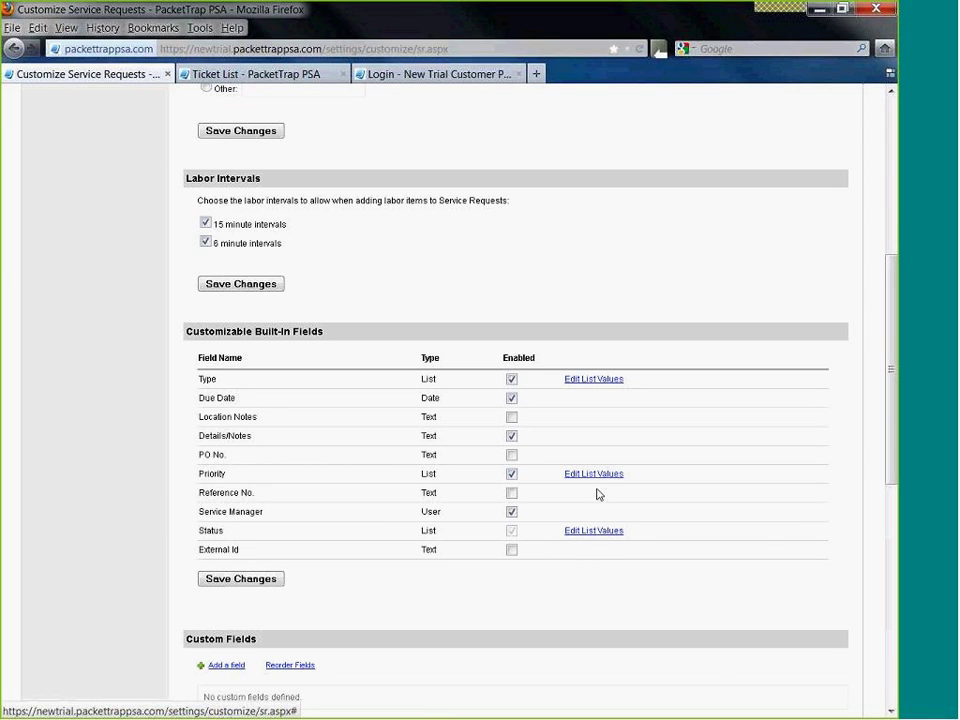
- Keep Assigned for new assignments and Work Complete for final completion, then save
scroll(300, 580, "down", 3)
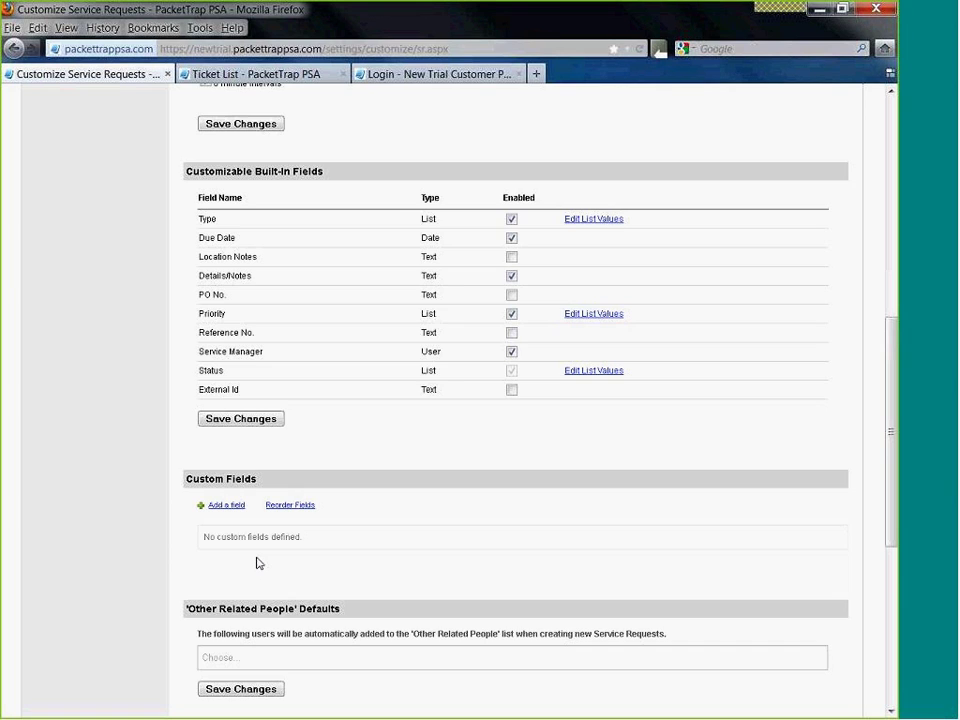
scroll(257, 563, "down", 4)
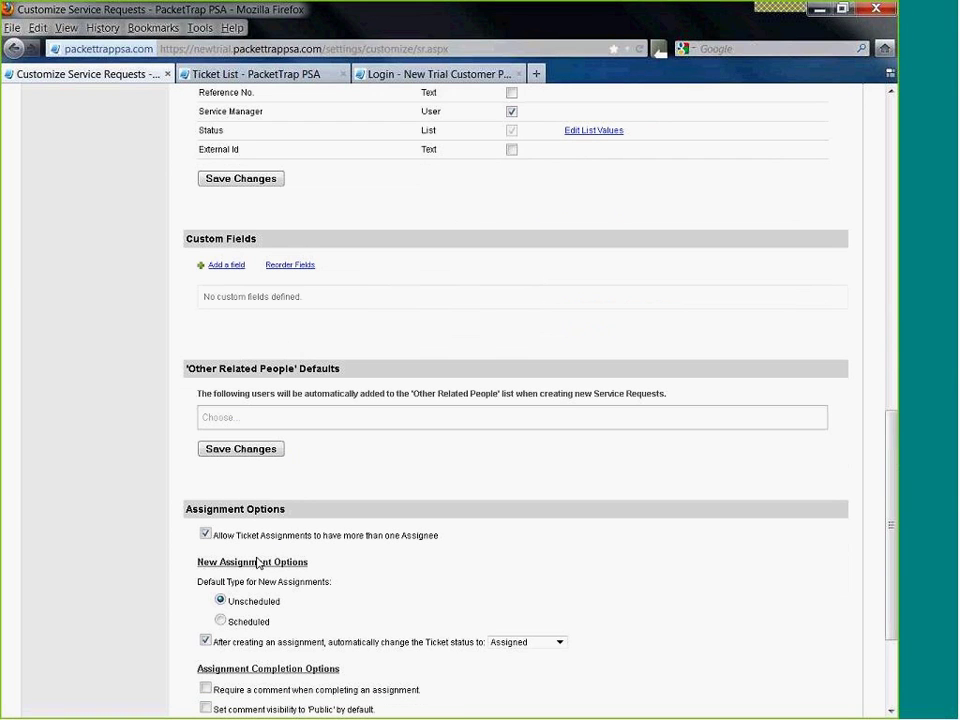
scroll(300, 530, "down", 1)
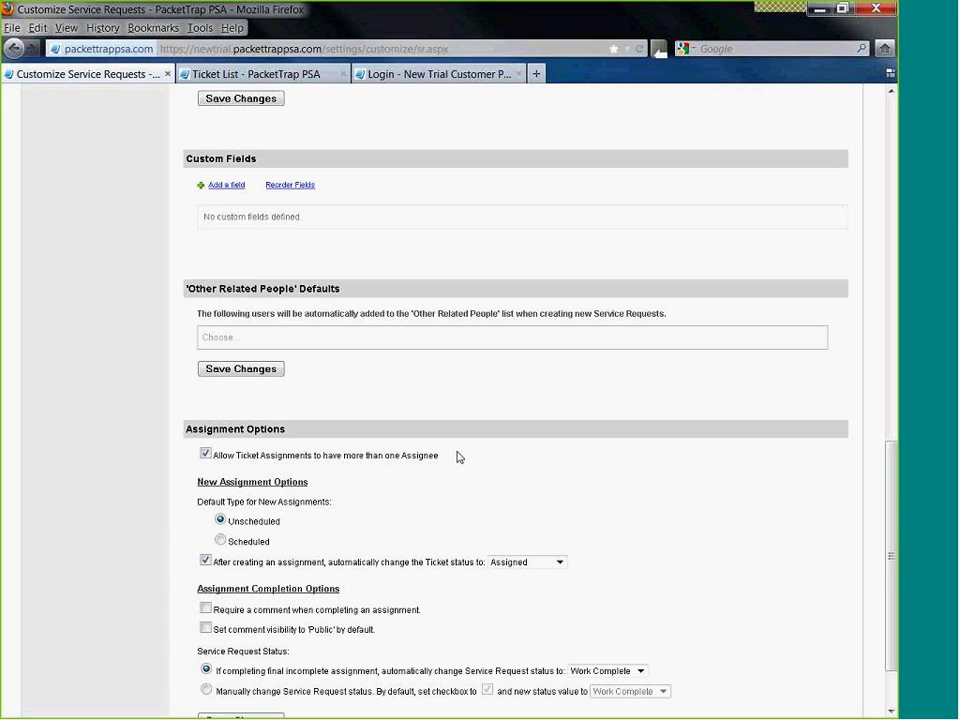
scroll(456, 454, "down", 2)
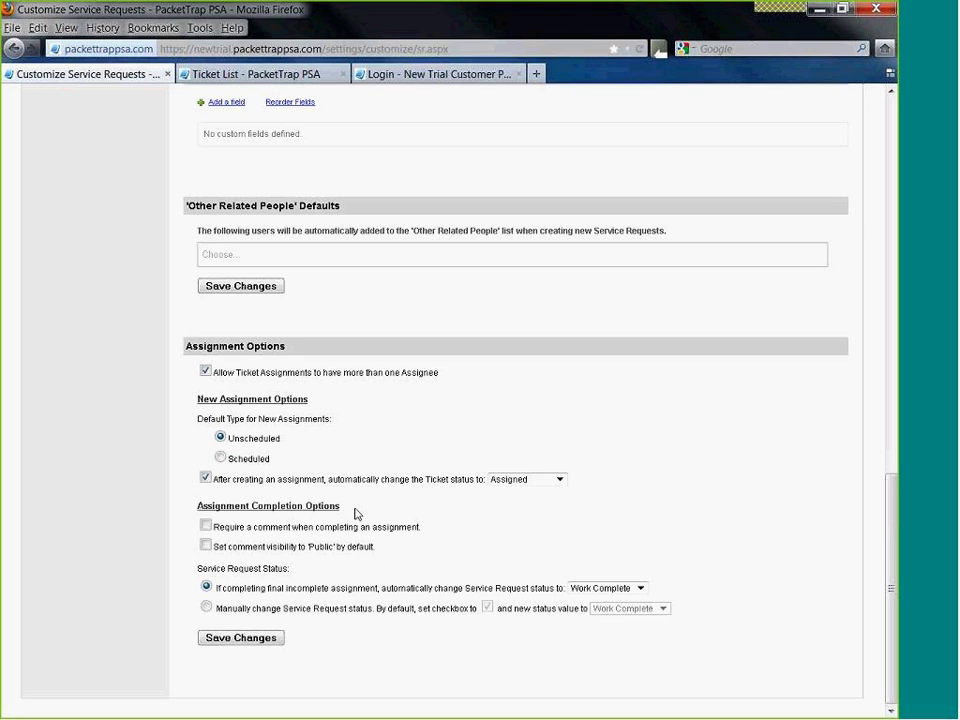
left_click(559, 480)
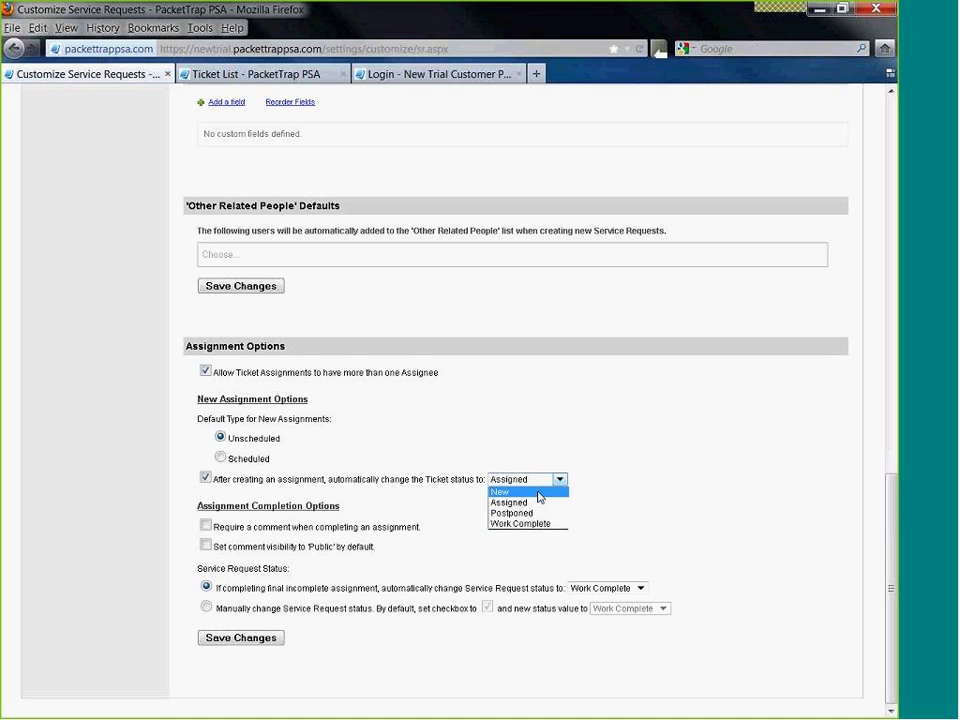
left_click(562, 468)
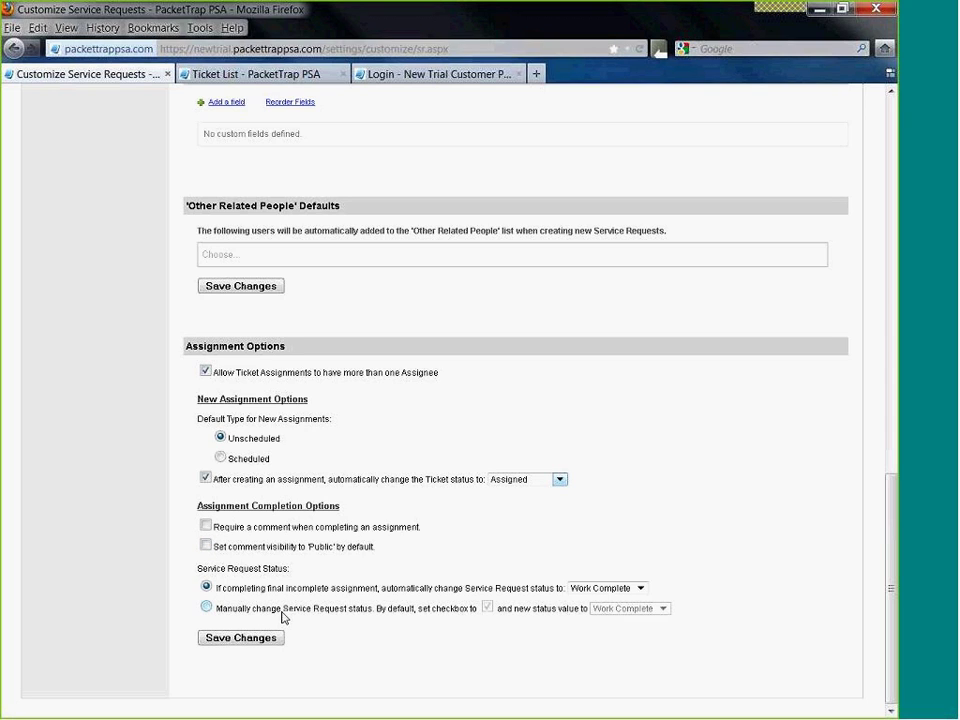
left_click(636, 588)
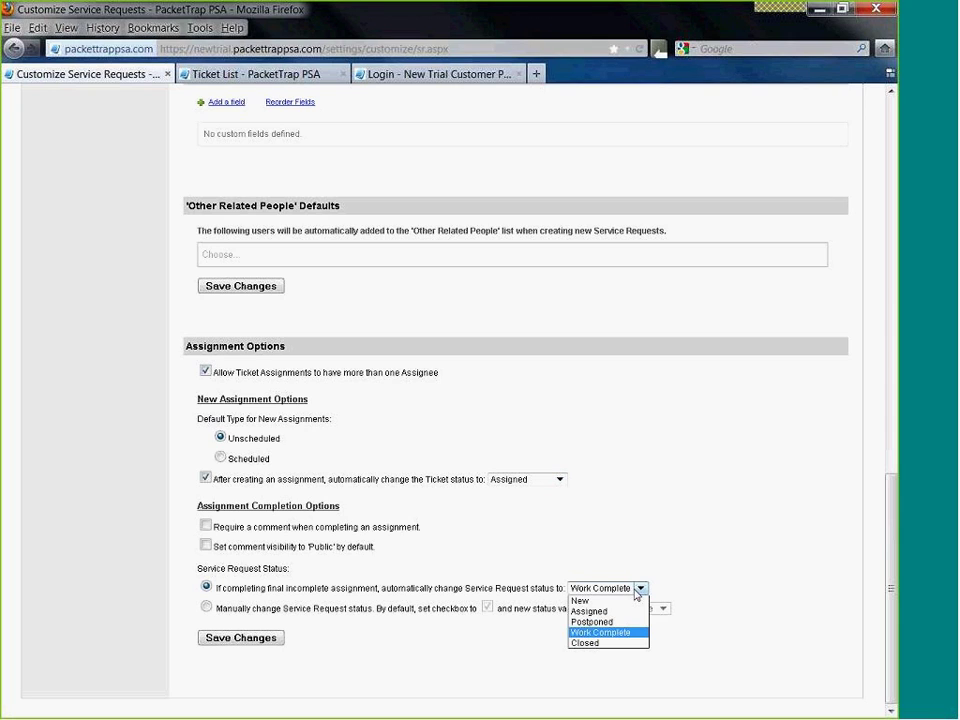
left_click(604, 635)
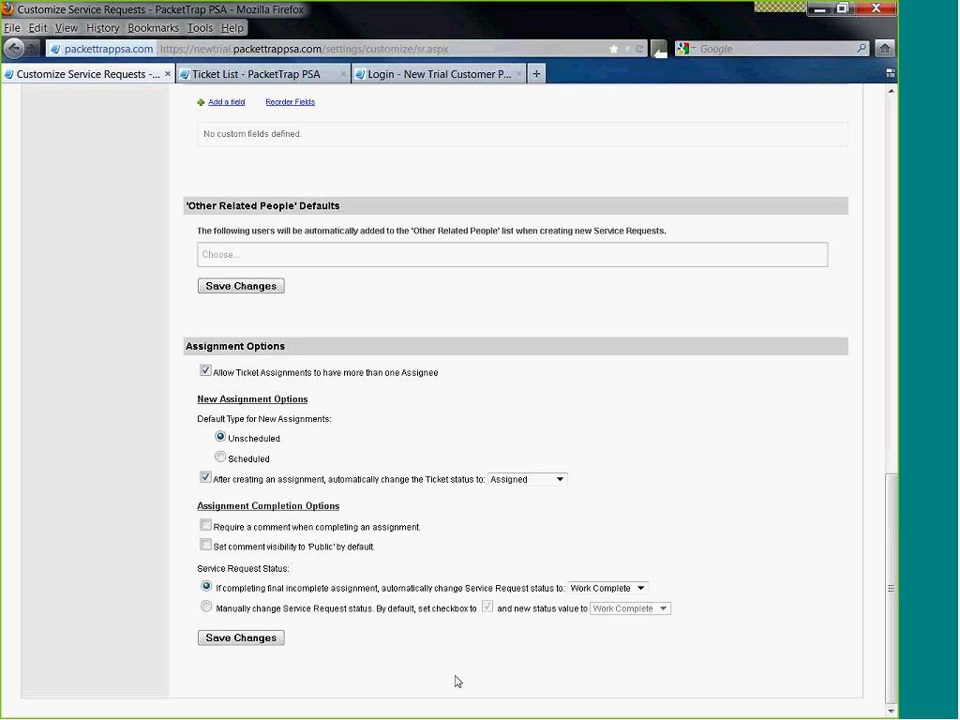
left_click(212, 636)
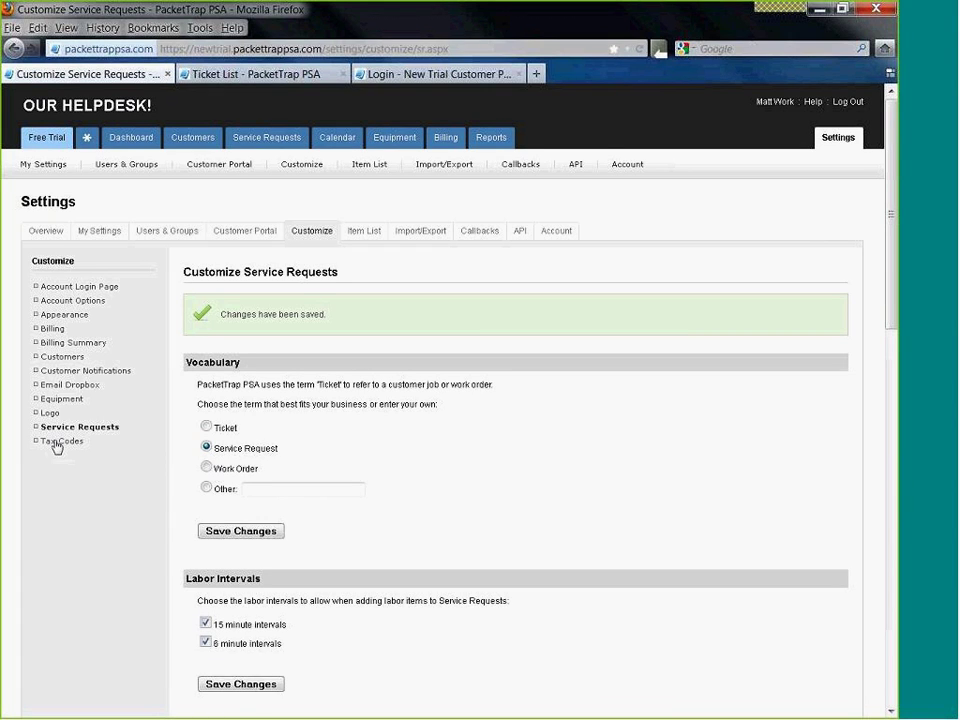
- Start a new tax code in Tax Codes and enter a tax rate of 8.9
left_click(56, 444)
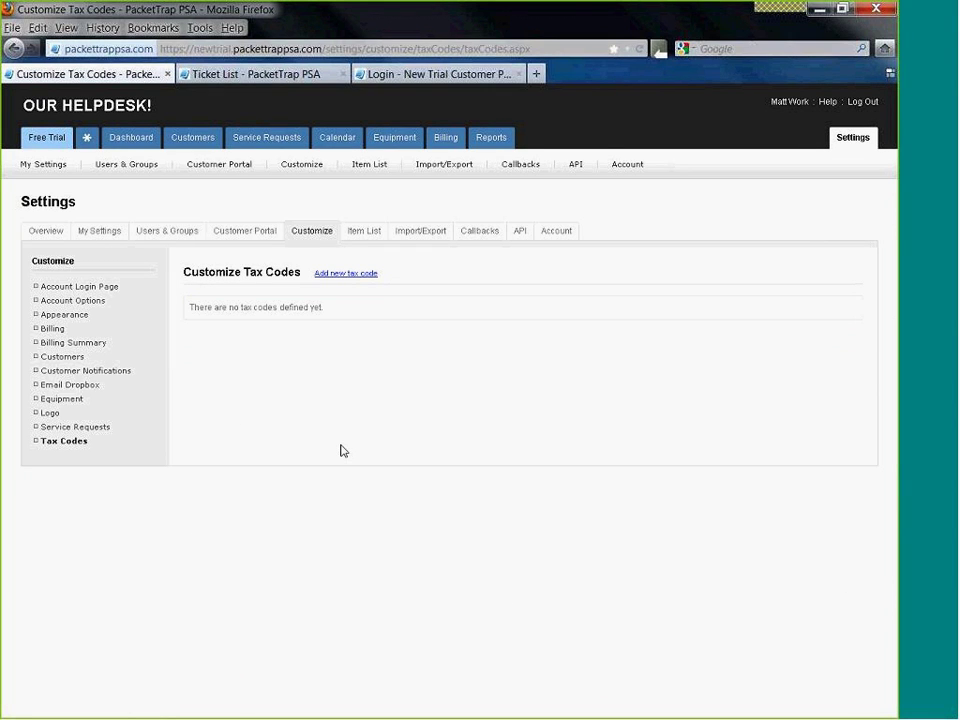
left_click(355, 275)
left_click(325, 306)
type("IRS")
left_click(321, 327)
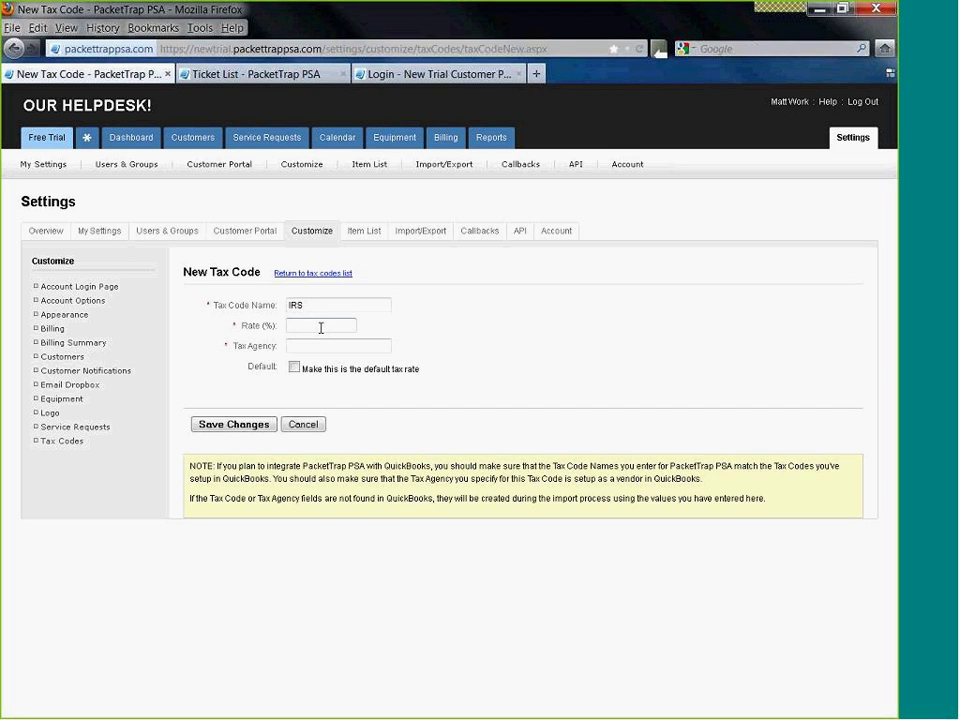
type("7")
key("BackSpace")
type("8.9")
- Set agency IRS, mark it default, name it 'Colorado TAX', and save the tax code
left_click(320, 346)
type("TIR")
key("BackSpace")
key("BackSpace")
key("BackSpace")
type("IRS")
left_click(294, 367)
left_click_drag(334, 305, 254, 300)
type("Colorado TAX")
left_click(232, 424)
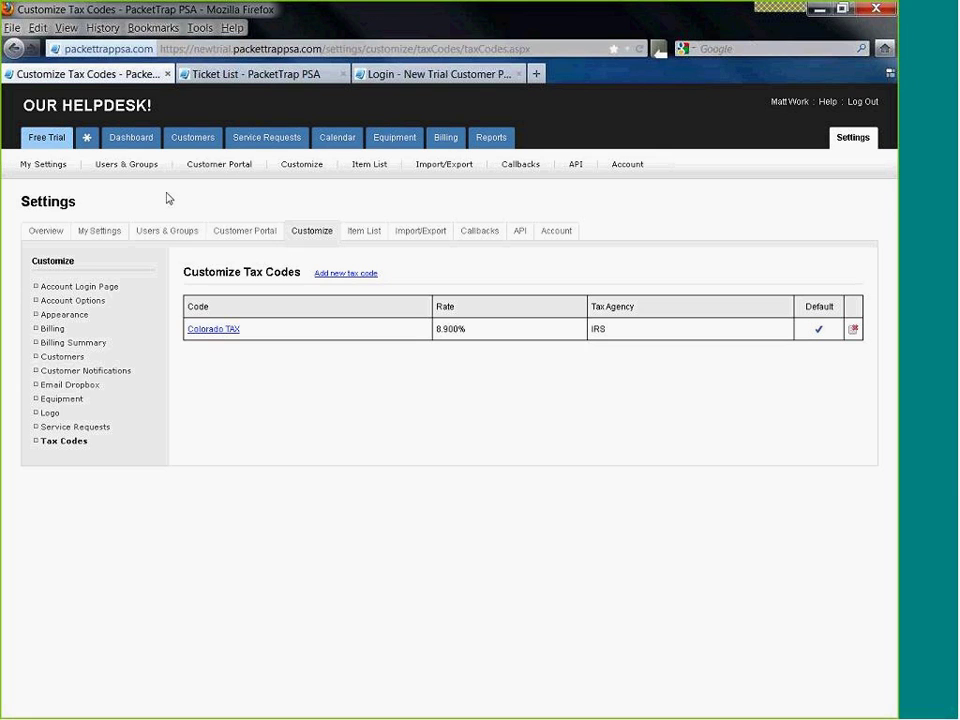
- Glance at the Free Trial page and team calendar, then show the three-customer Customer List
left_click(60, 146)
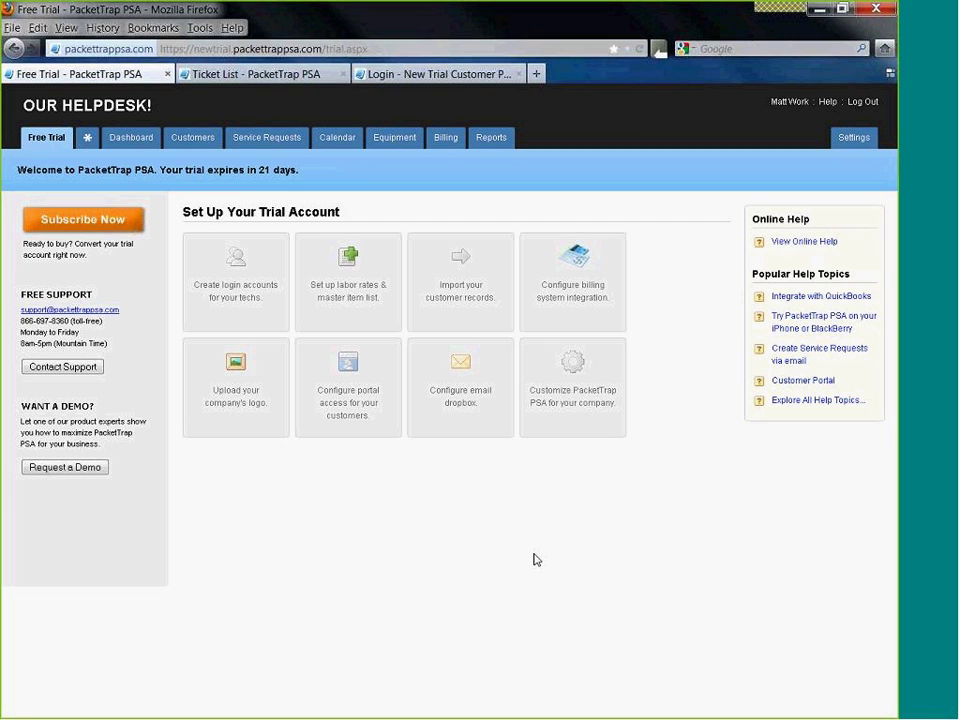
left_click(337, 137)
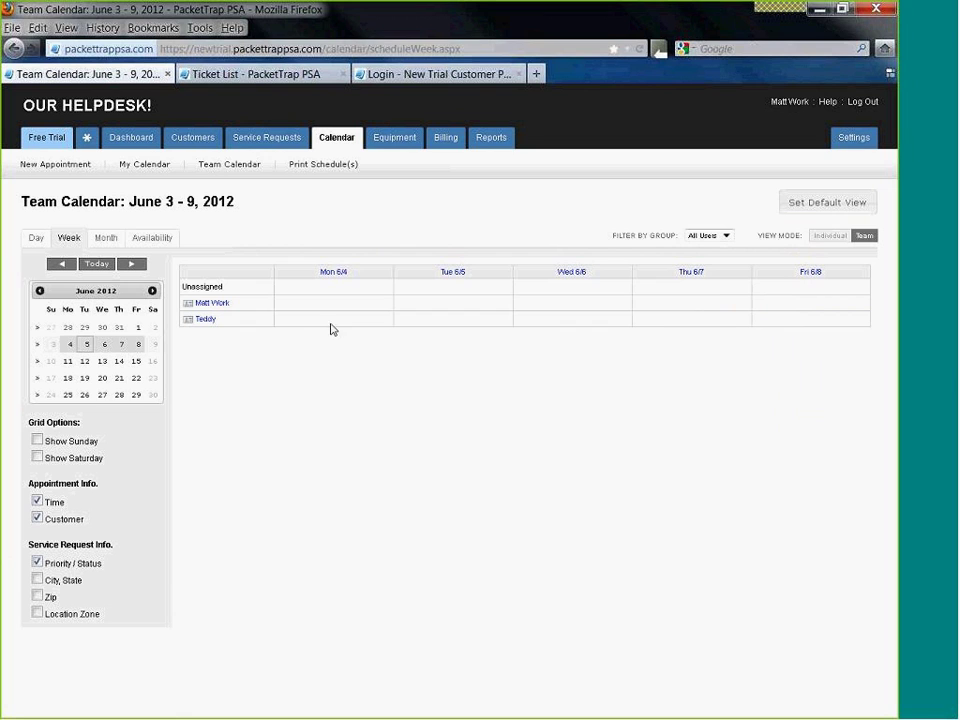
left_click(331, 320)
left_click(193, 139)
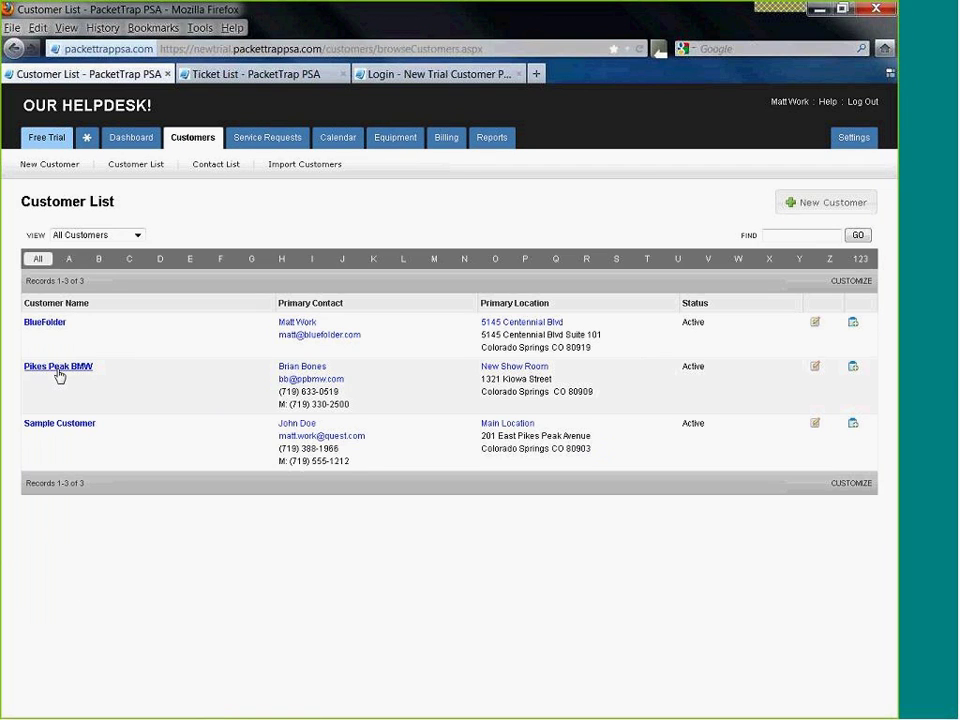
- Open the Pikes Peak BMW customer and check the actions for service request 1001
left_click(66, 368)
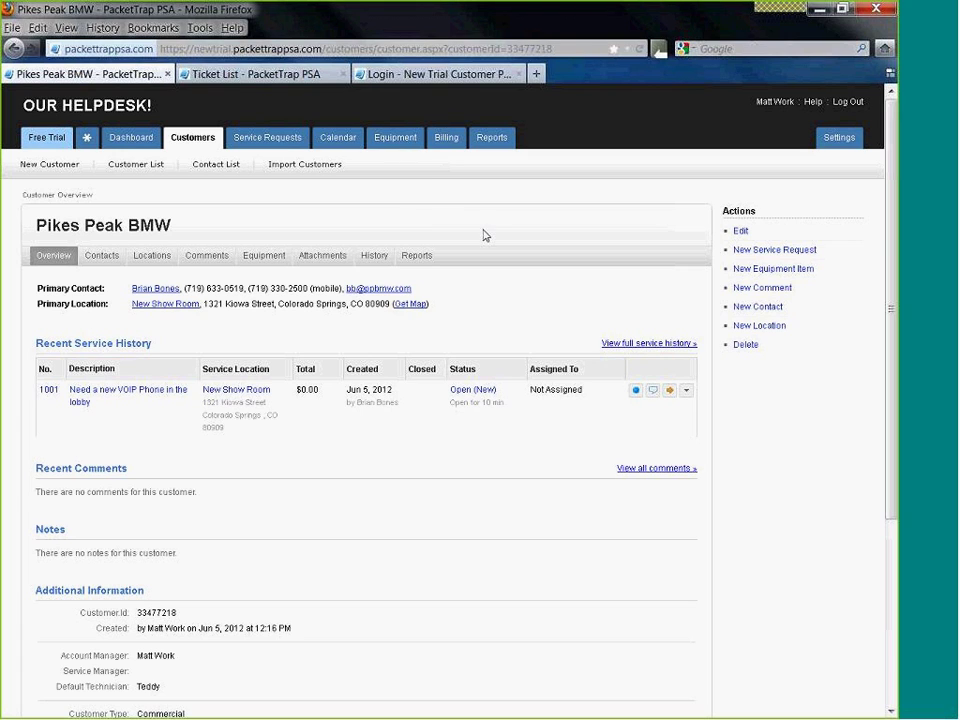
left_click(686, 390)
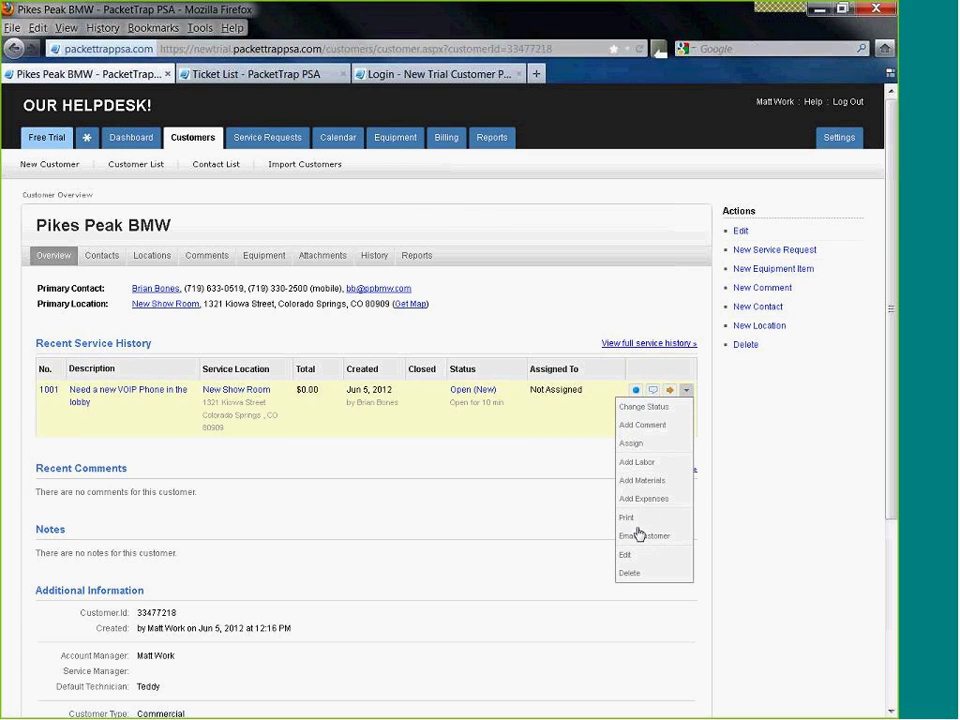
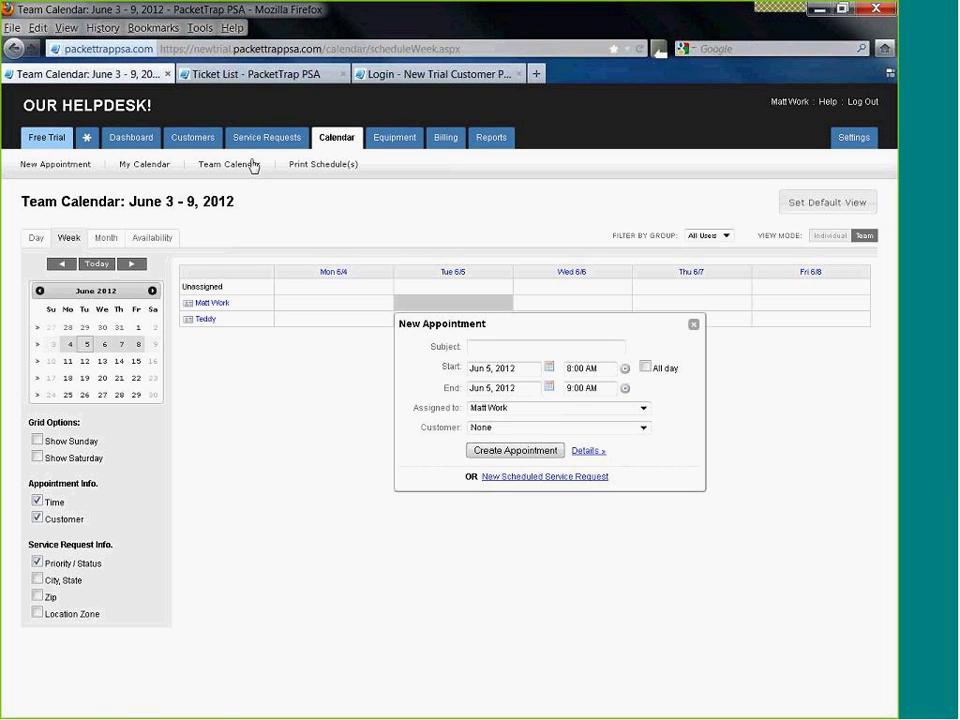
- Glance at the team calendar, return to the Customer List, and open Pikes Peak BMW
left_click(194, 142)
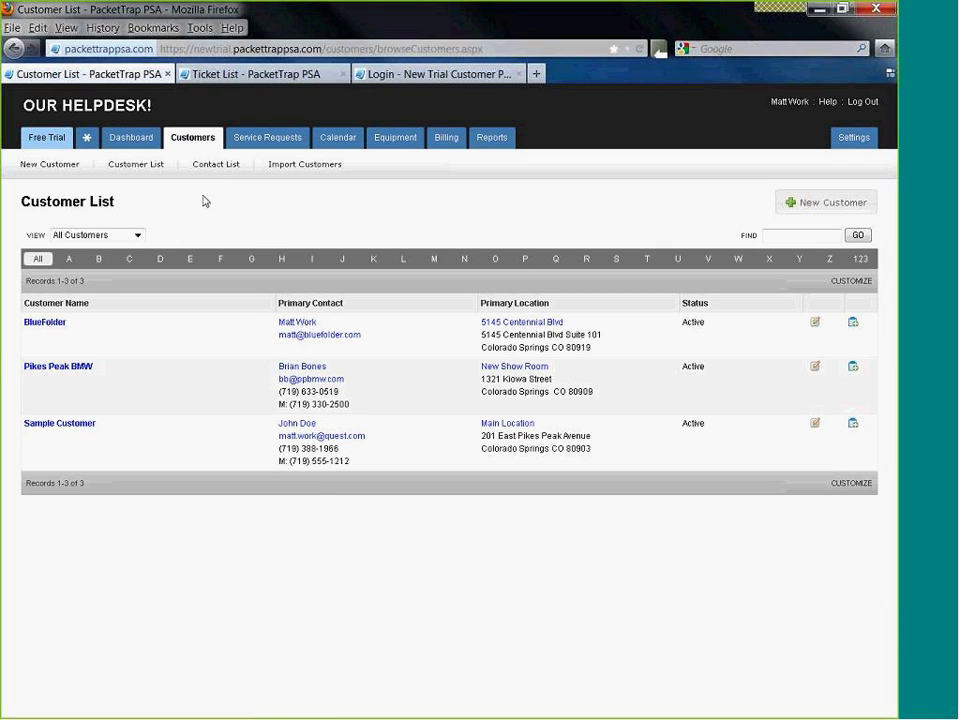
left_click(337, 143)
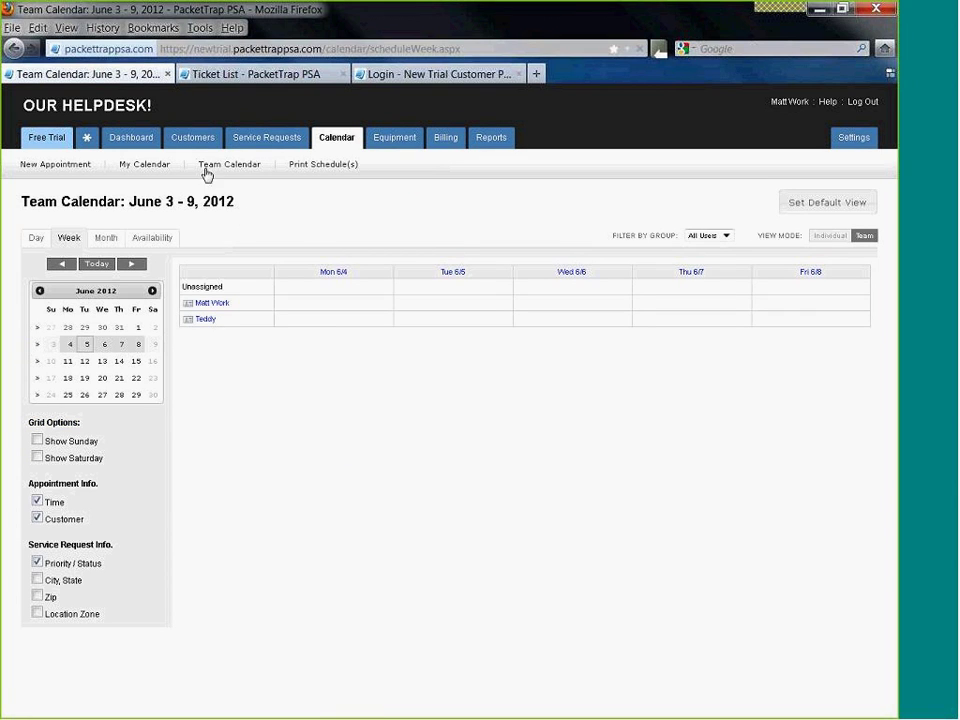
left_click(185, 141)
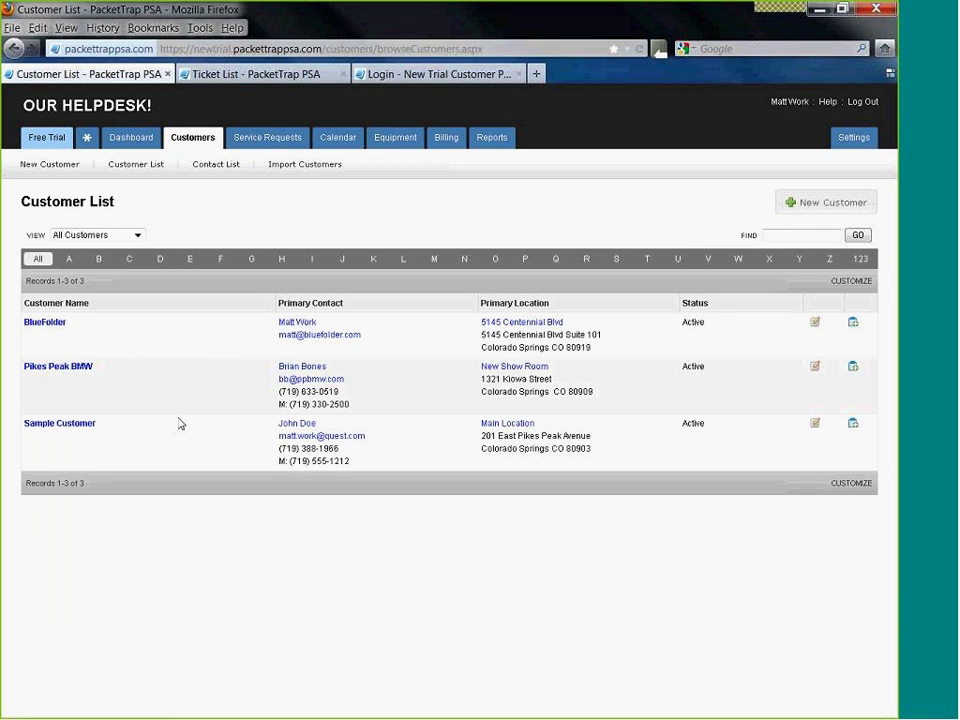
left_click(65, 372)
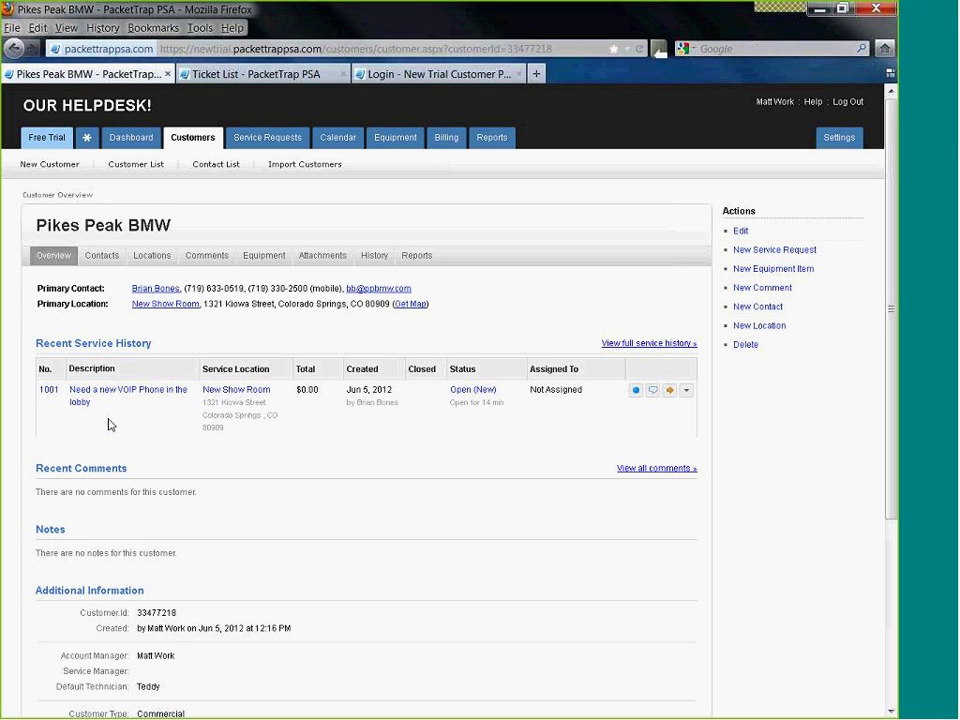
- Start a new service request for Pikes Peak BMW from its Actions panel
left_click(758, 258)
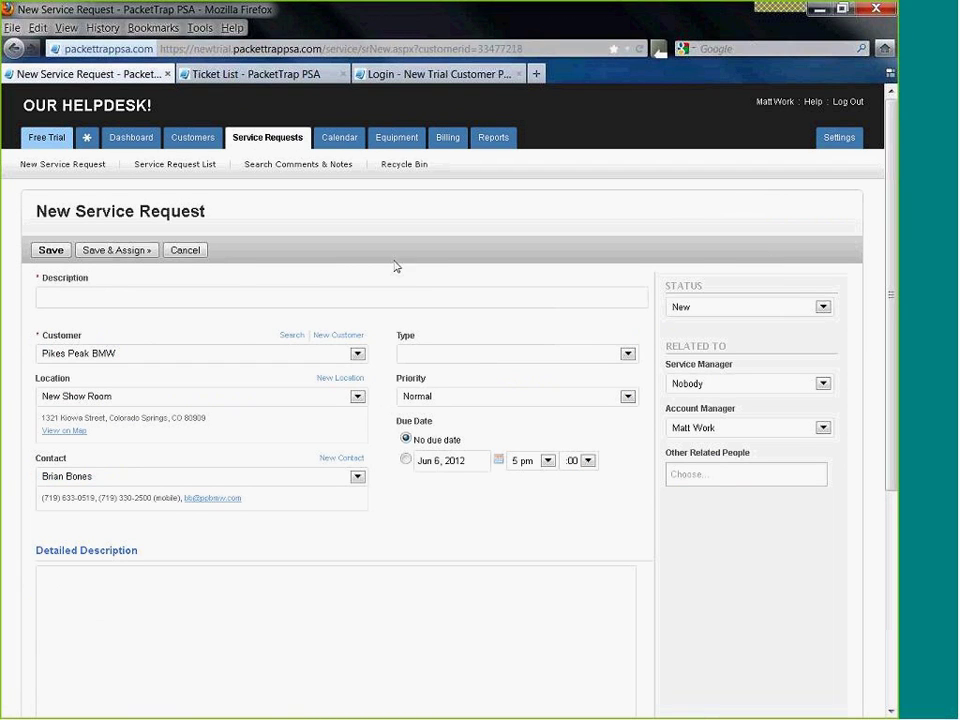
- Enter the request description 'Six new sales laptops'
left_click(173, 296)
type("Six new sales laptops. us")
key("BackSpace")
key("BackSpace")
type("new sh")
key("BackSpace")
key("BackSpace")
key("BackSpace")
key("BackSpace")
key("BackSpace")
key("BackSpace")
key("BackSpace")
- Set location New Show Room, type New Install, priority Normal, then Save & Assign
left_click(122, 400)
left_click(105, 426)
left_click(549, 354)
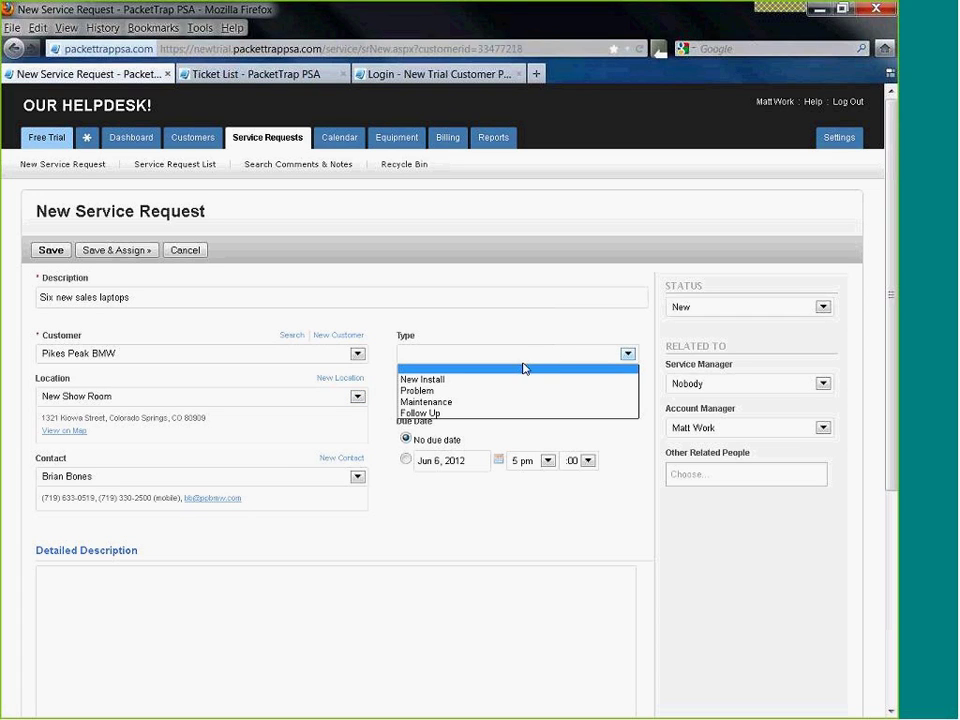
left_click(441, 391)
left_click(441, 395)
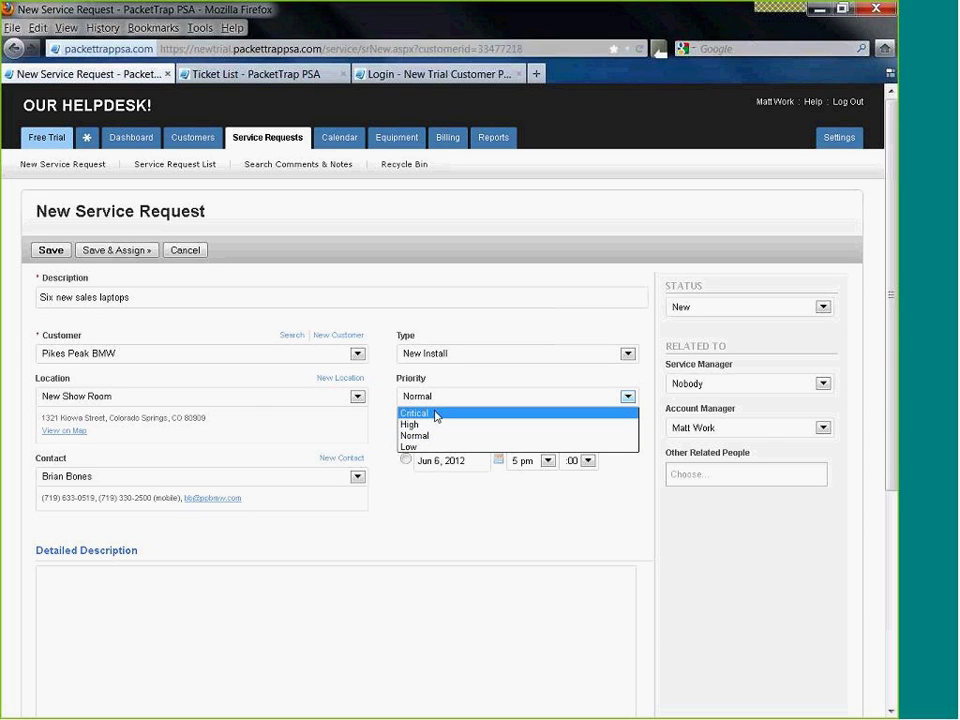
left_click(440, 394)
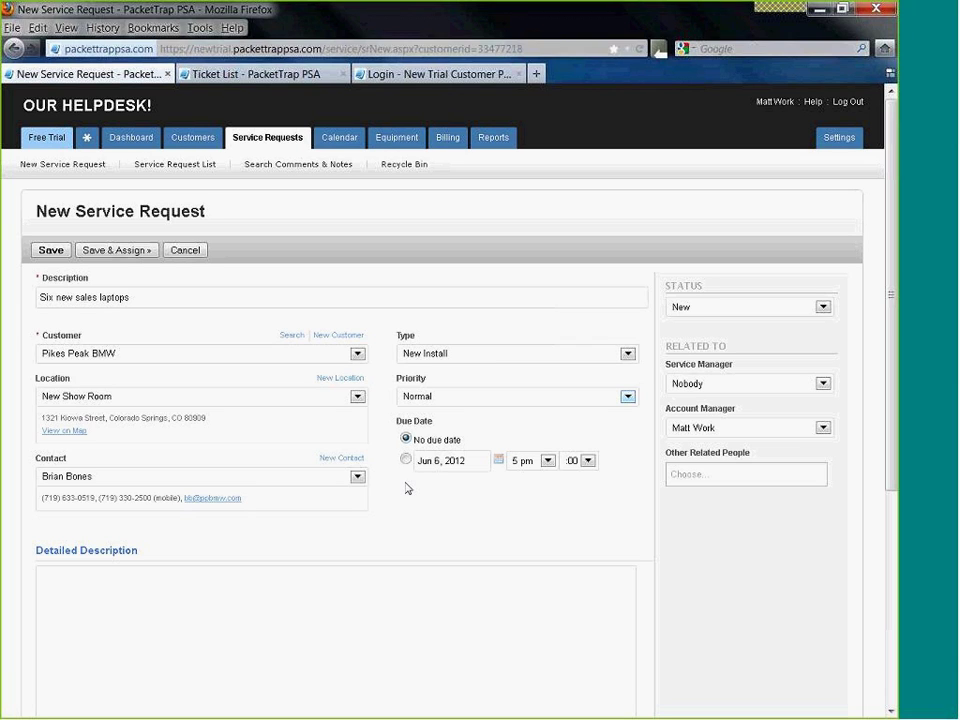
left_click(138, 257)
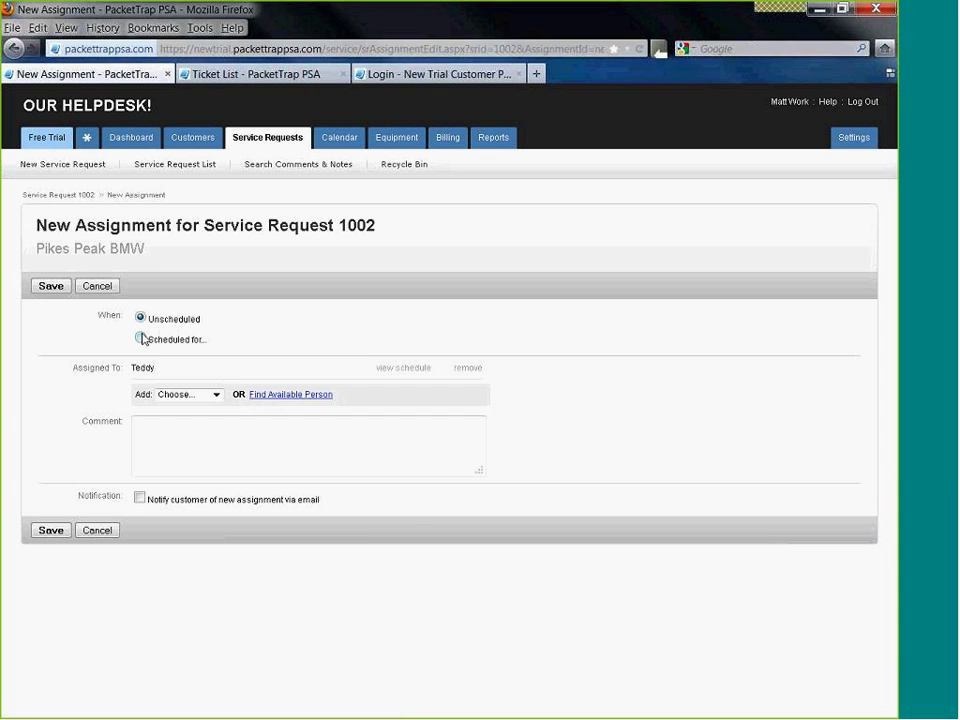
- Choose a scheduled assignment and review technician availability, including Teddy's distance from the customer
left_click(141, 339)
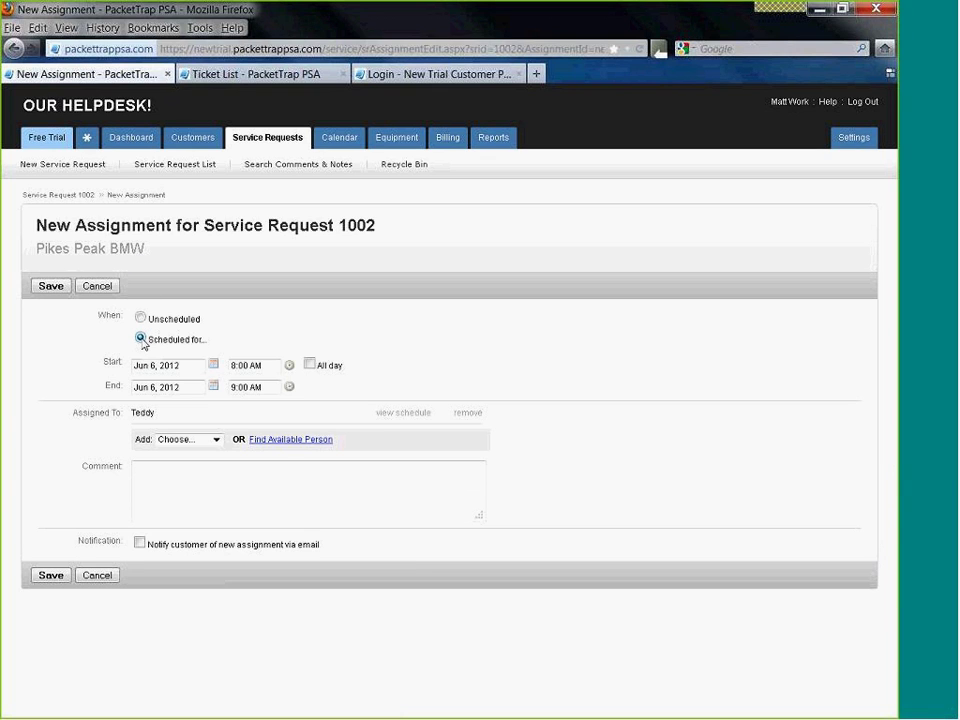
left_click(312, 441)
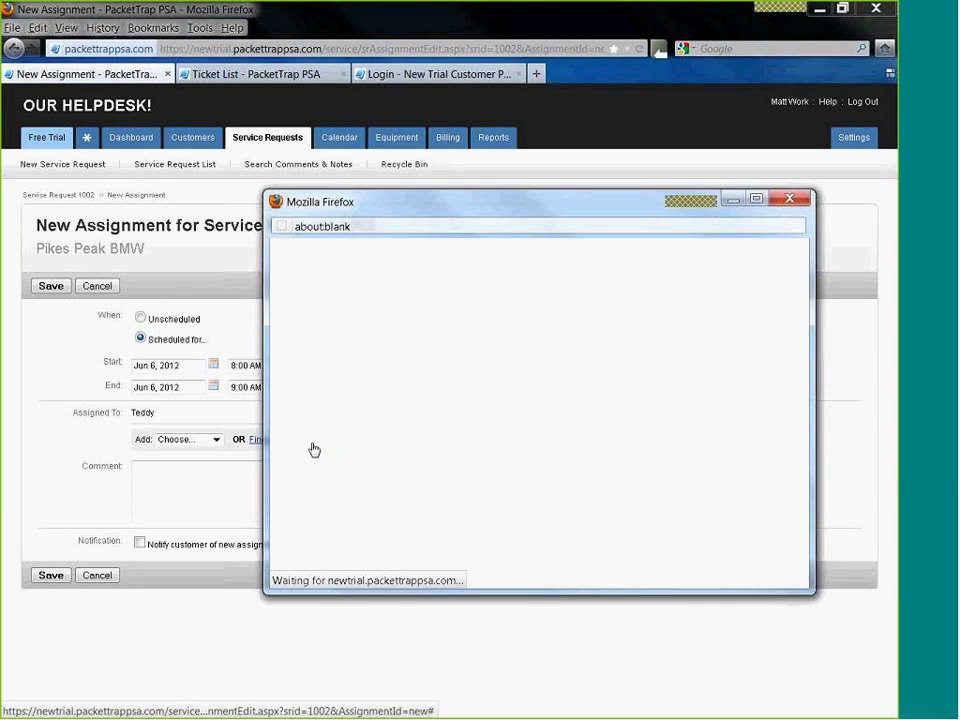
left_click_drag(597, 215, 564, 177)
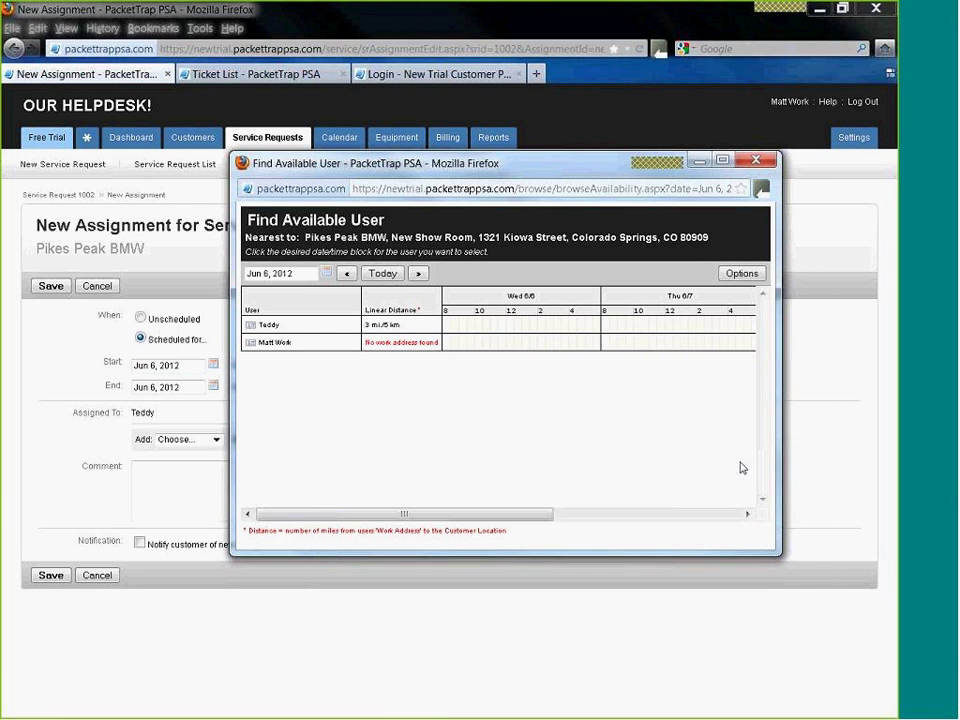
left_click_drag(773, 554, 786, 571)
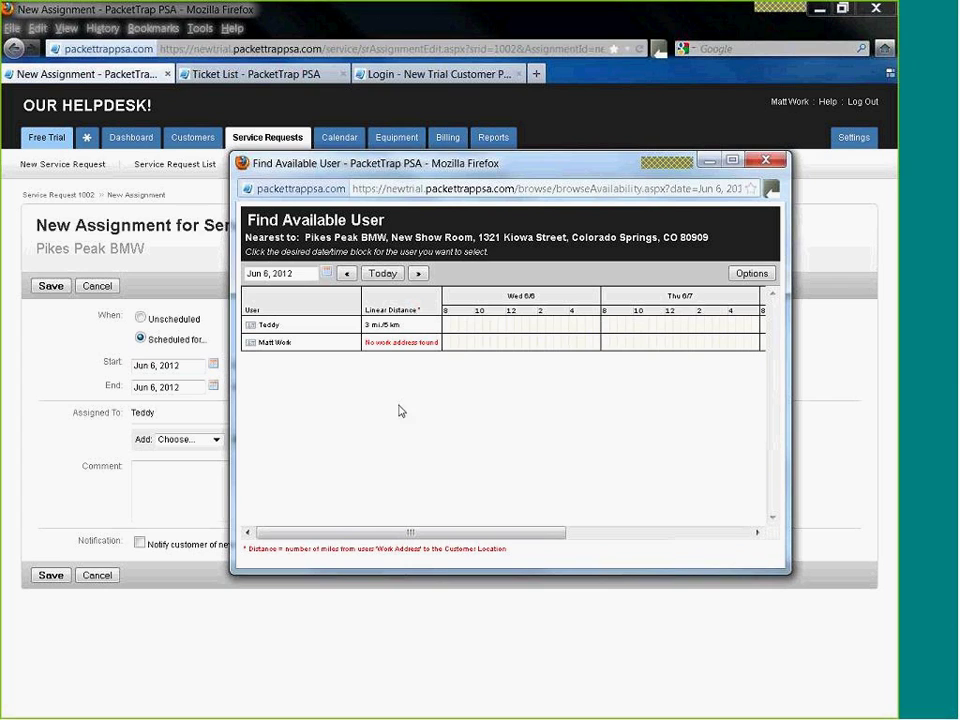
left_click_drag(400, 324, 367, 322)
left_click(375, 378)
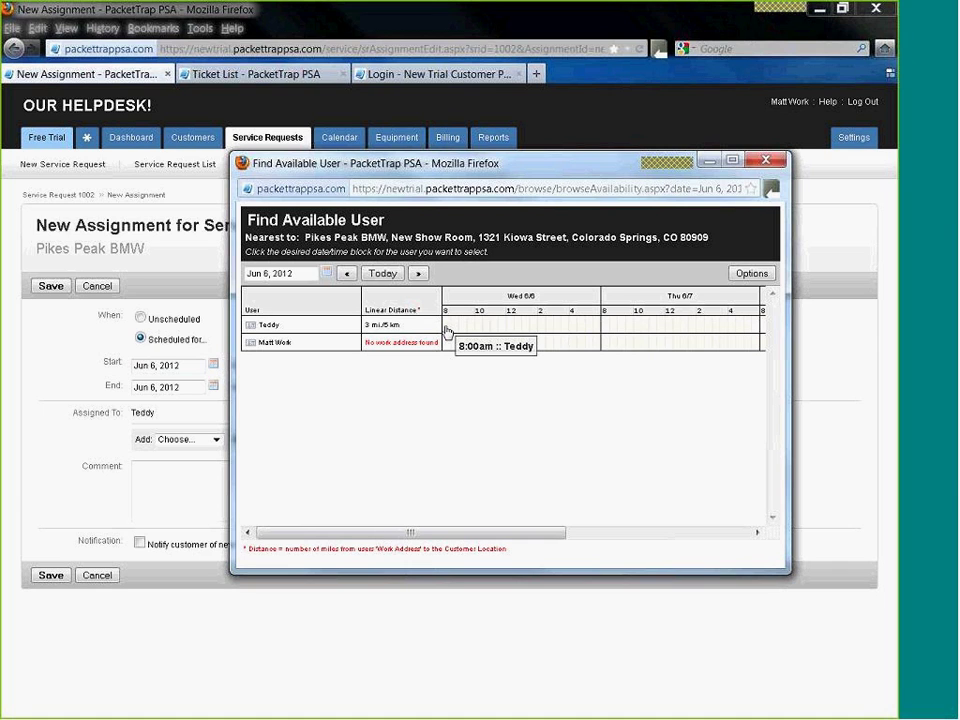
- Book Teddy for Thursday 8 AM with start date June 5 and save
left_click(605, 326)
left_click(505, 361)
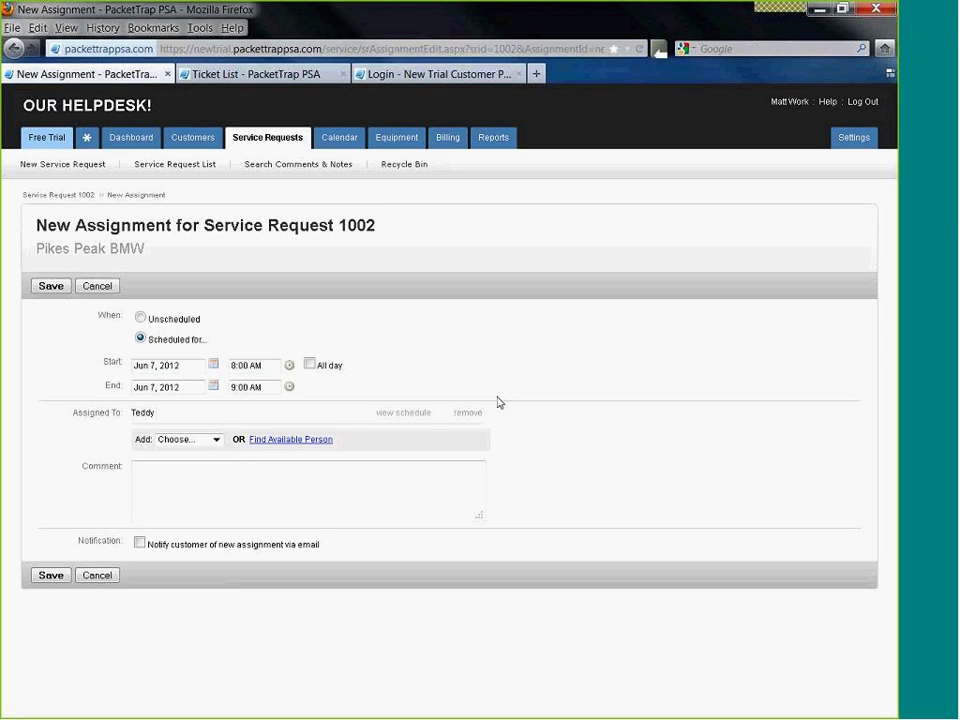
left_click(214, 366)
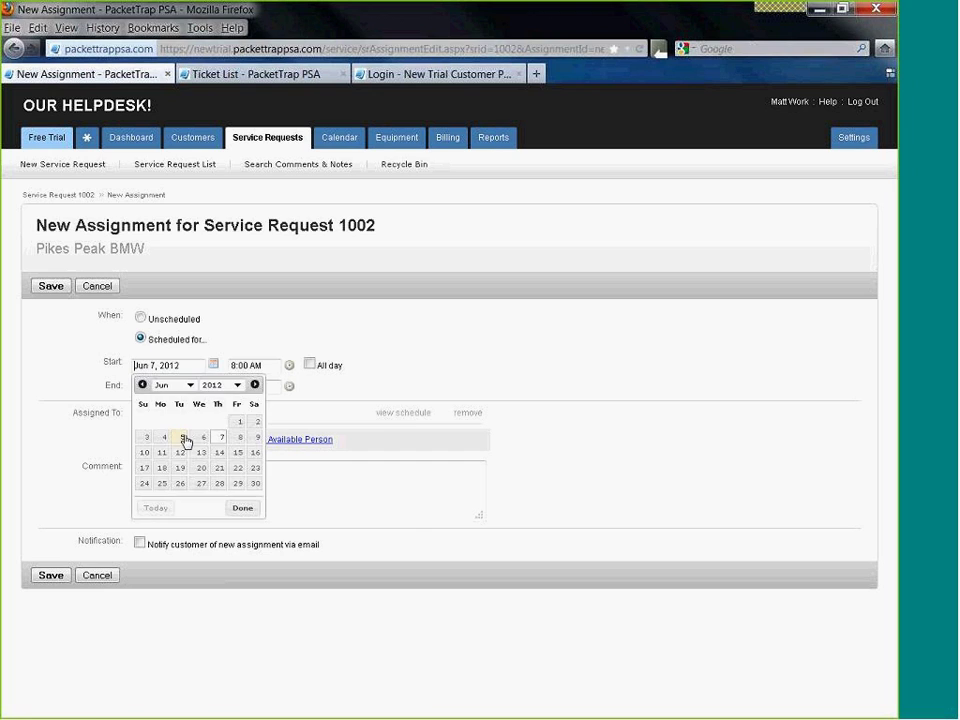
left_click(185, 438)
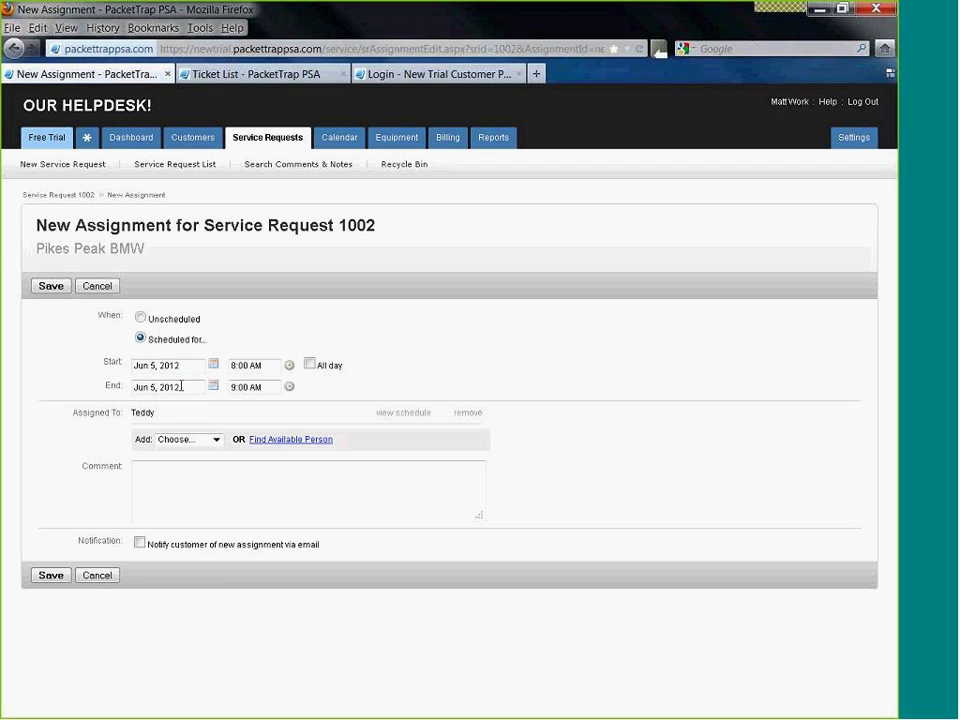
left_click(51, 287)
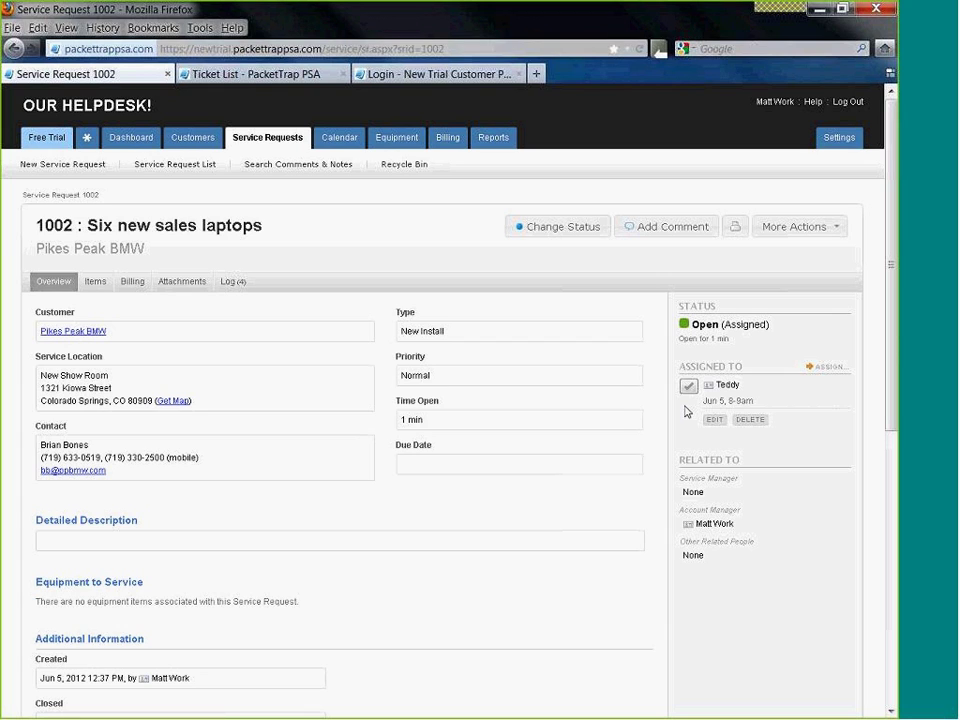
- Check the request's Open (Assigned) status, then go to the dashboard
left_click_drag(770, 325, 722, 321)
left_click(134, 141)
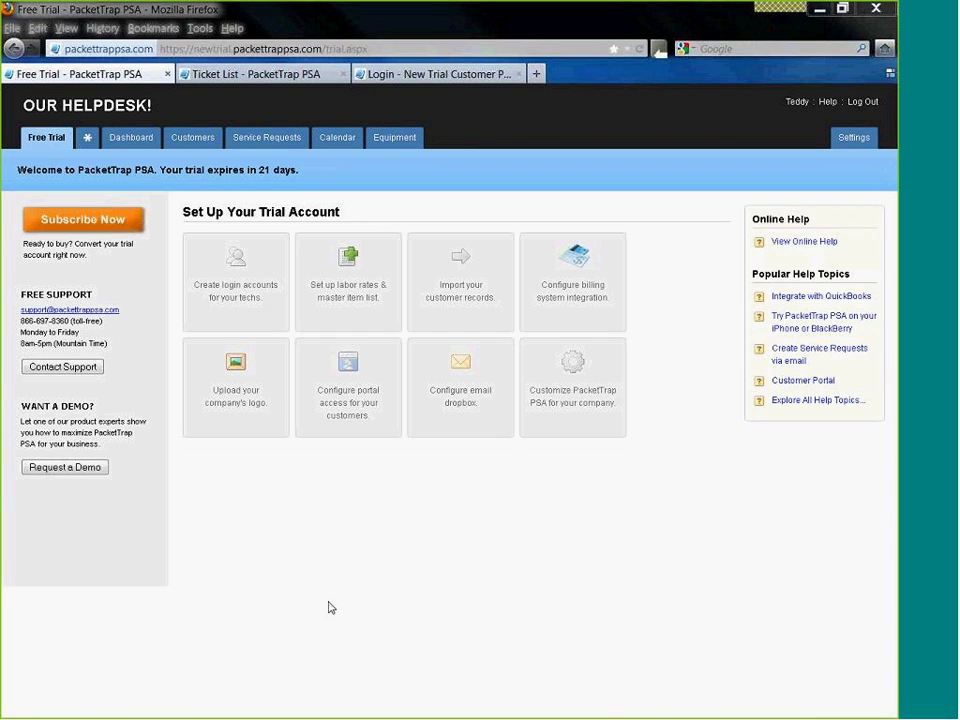
- Show Teddy's dashboard with request 1002 scheduled at 8:00 AM
left_click(790, 101)
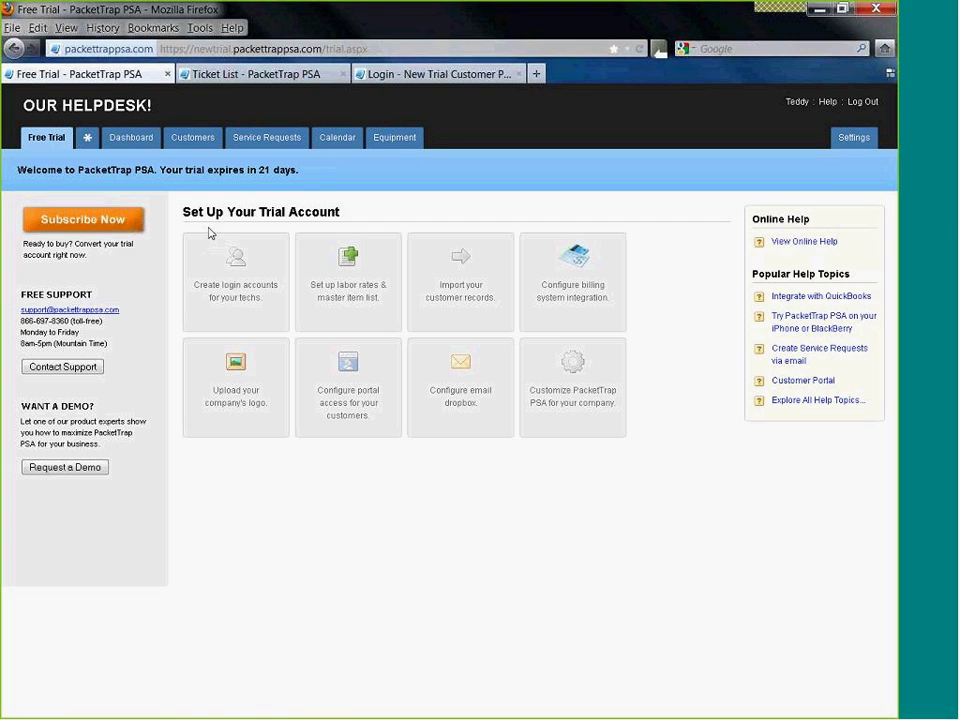
left_click(144, 146)
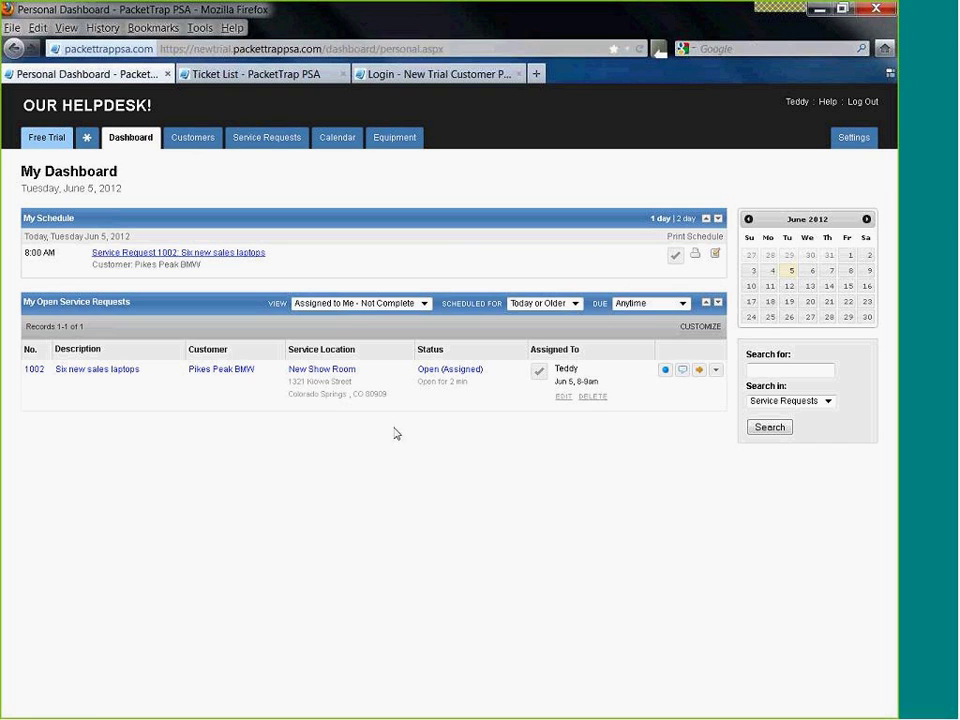
- Complete Teddy's assignment with a 3.00-hour billable labor entry
left_click(539, 376)
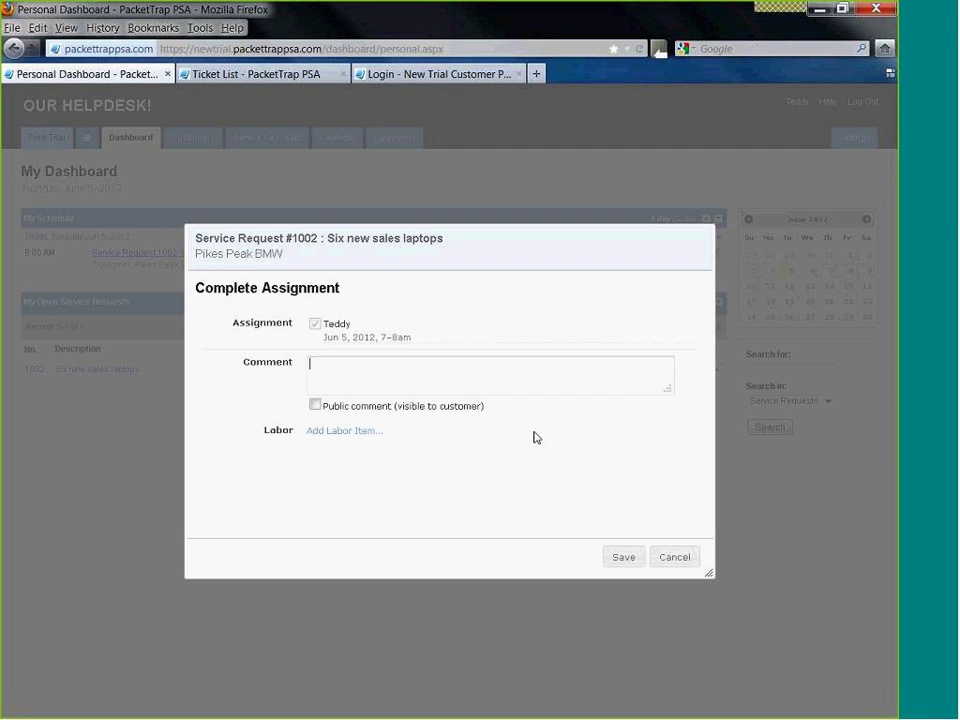
left_click(328, 432)
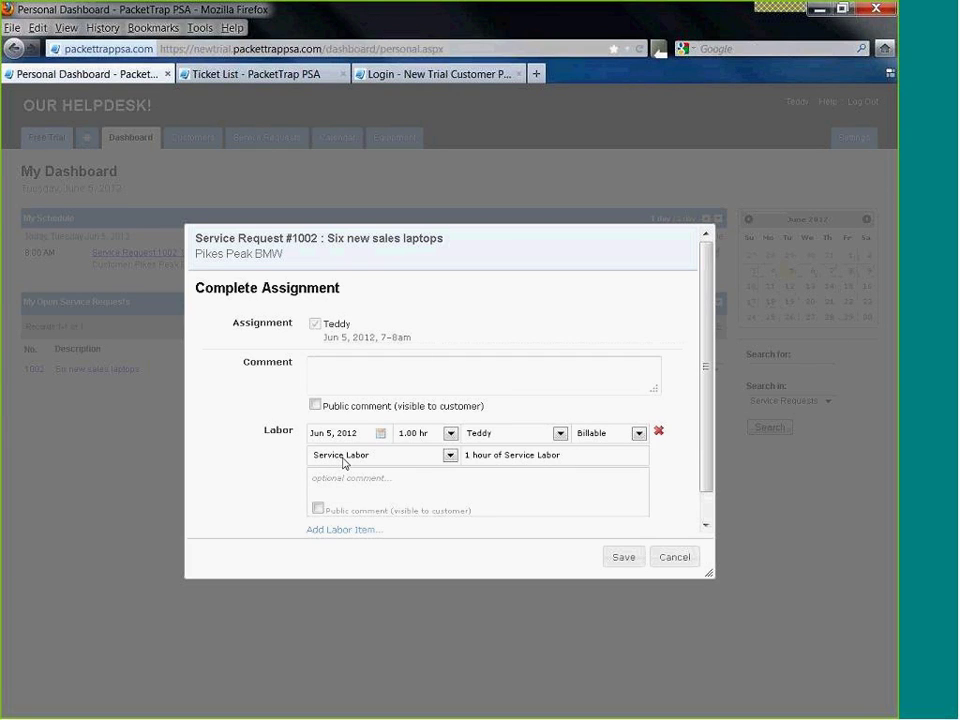
left_click(450, 434)
scroll(415, 600, "down", 3)
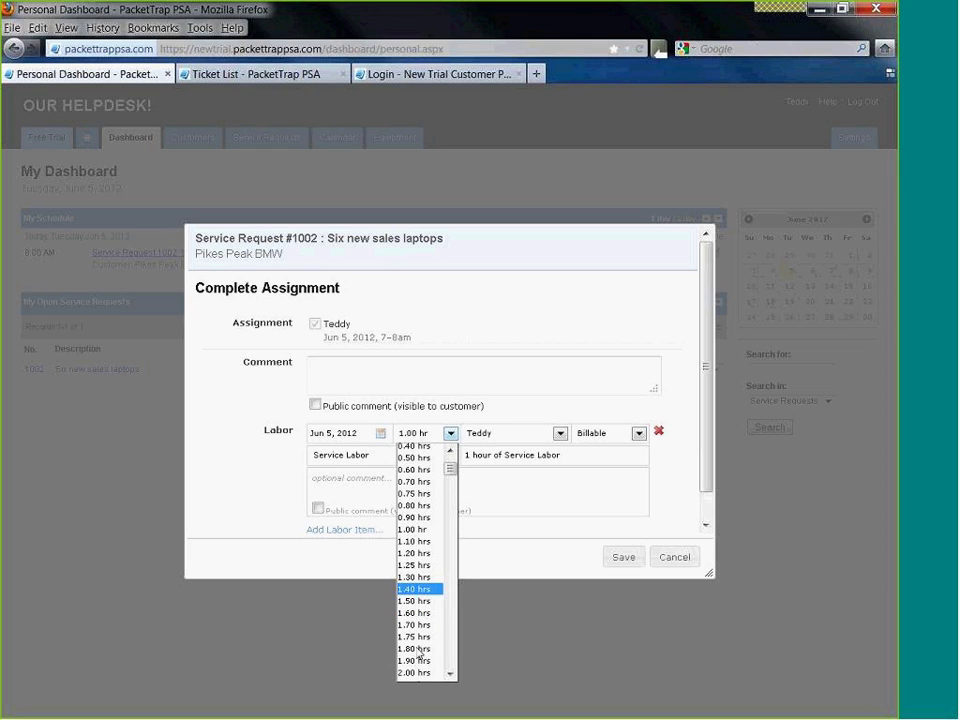
scroll(420, 632, "down", 3)
scroll(420, 632, "down", 3)
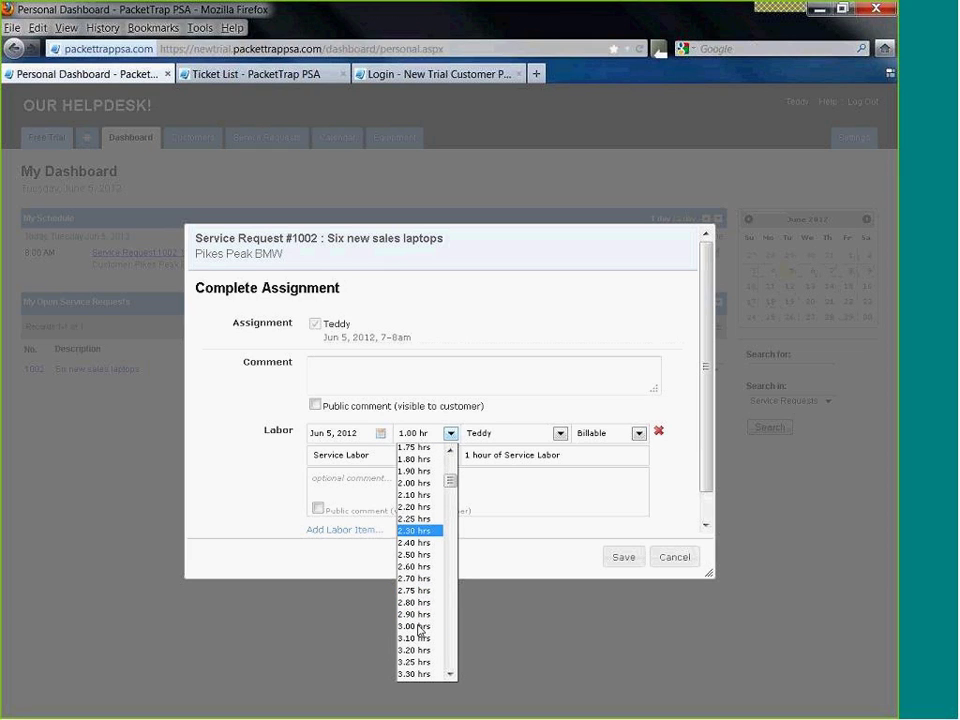
left_click(422, 627)
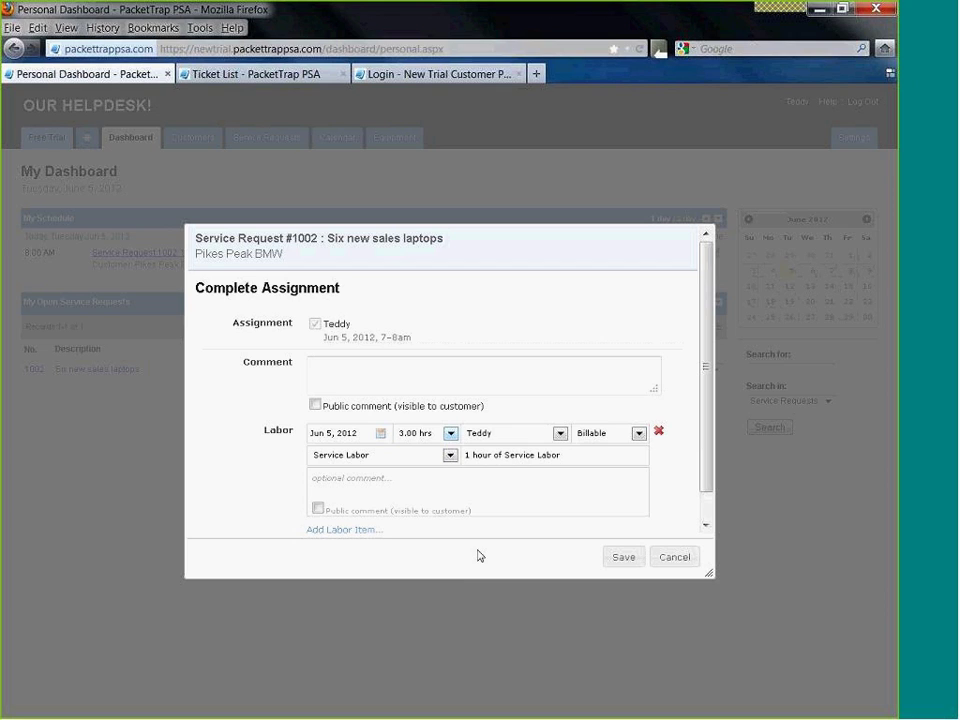
left_click(638, 434)
left_click(631, 458)
- Comment 'All laptops connected and good to go. Customer is happy!', save, and open request 1002
left_click(417, 479)
type("All laptops connected and good to go. ")
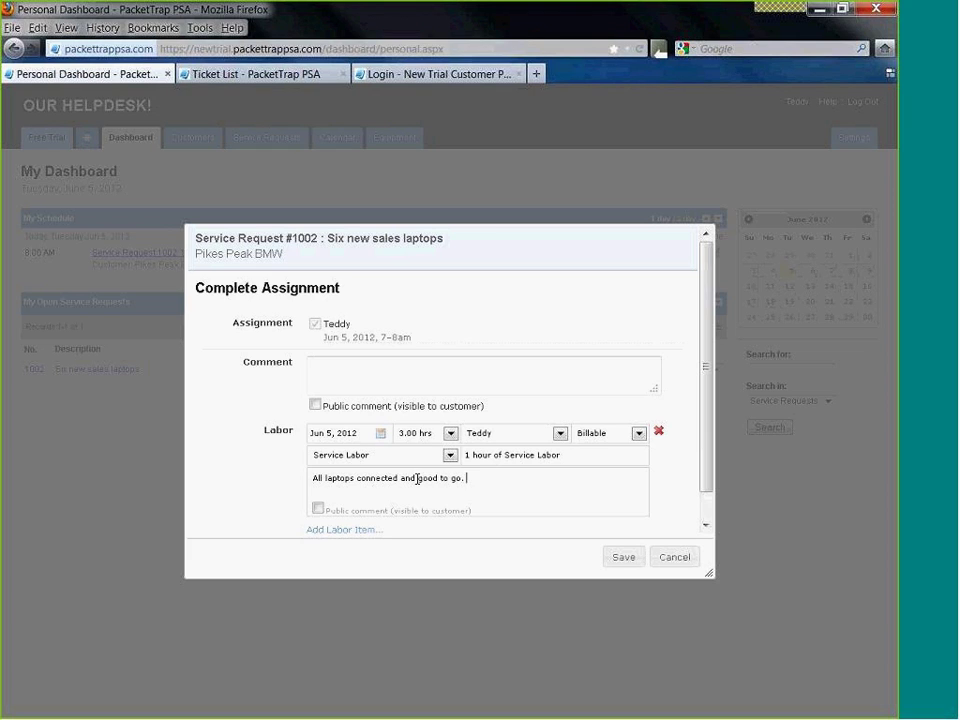
type("Customer is happy!")
left_click(624, 557)
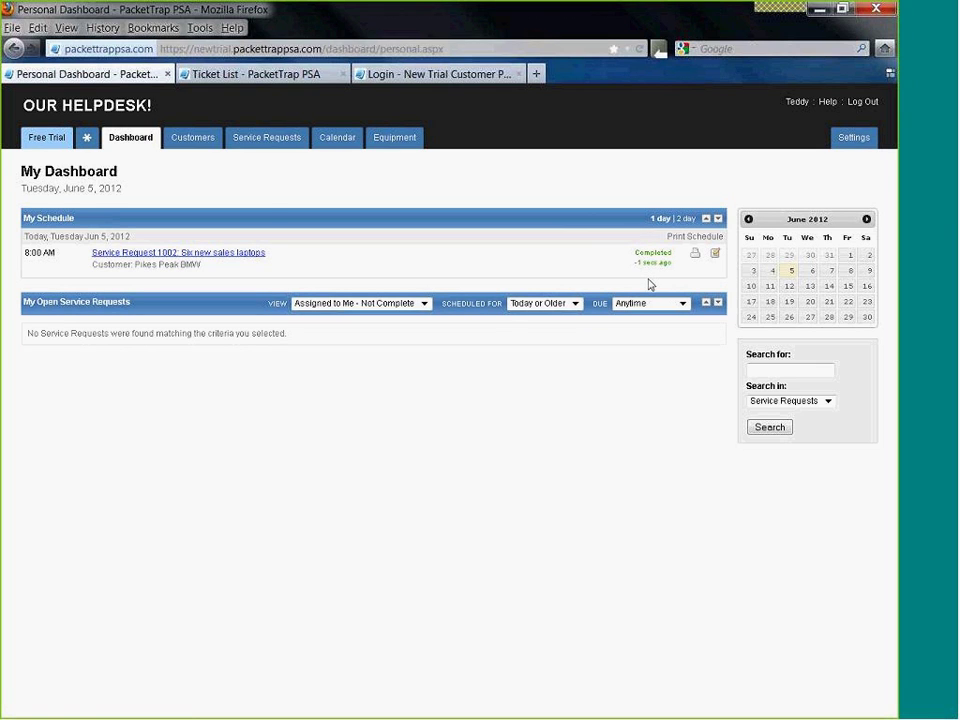
left_click(178, 253)
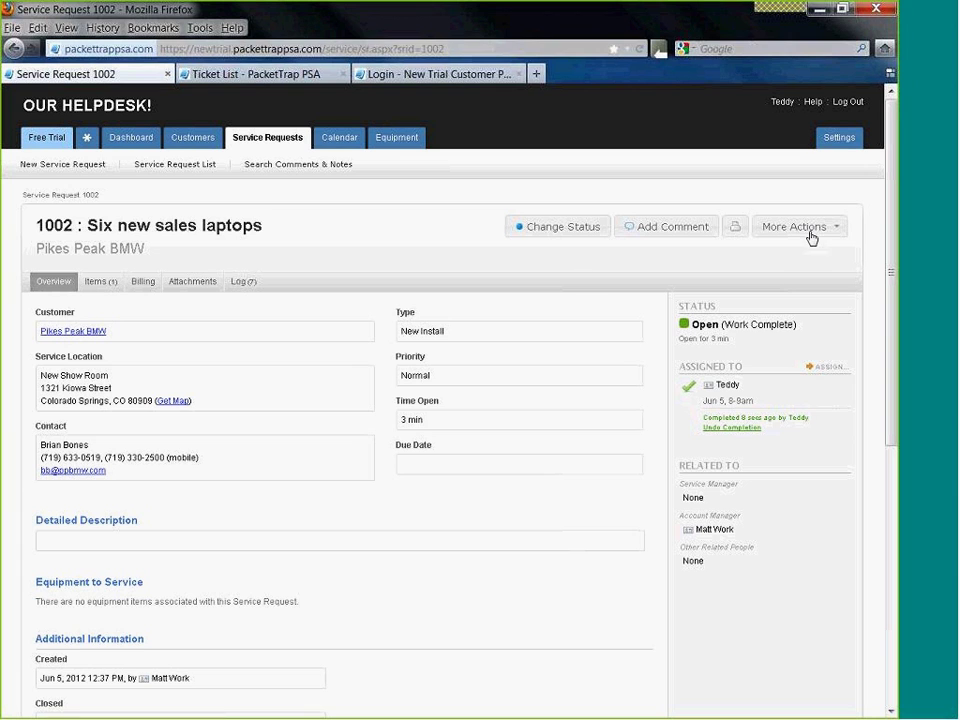
- Print the Billing Summary for request 1002, showing $375.00 of Service Labor
left_click(813, 234)
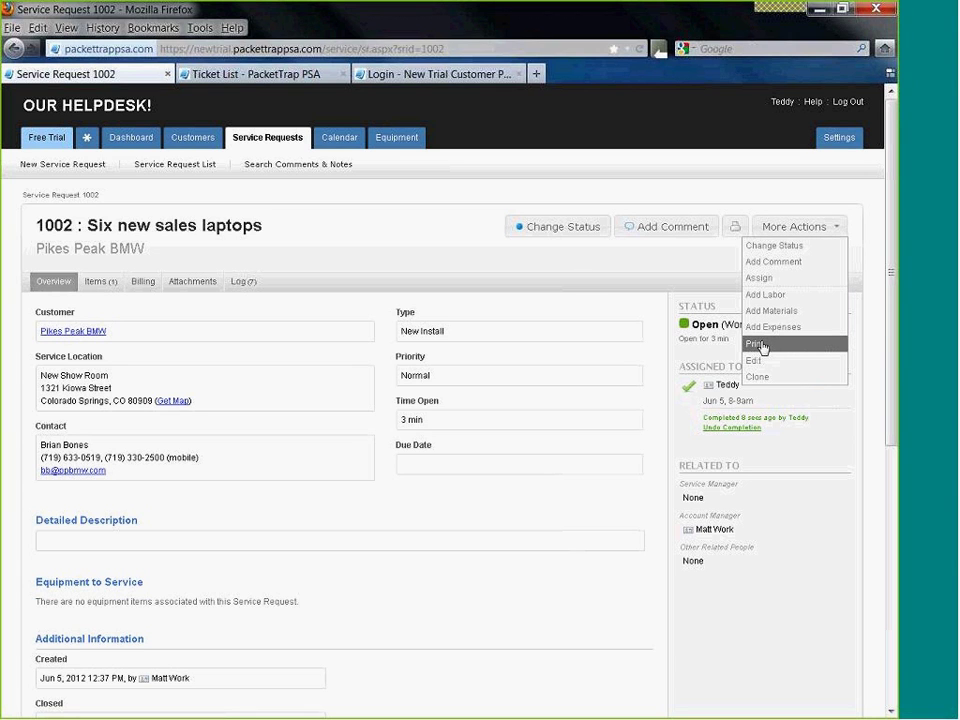
left_click(758, 344)
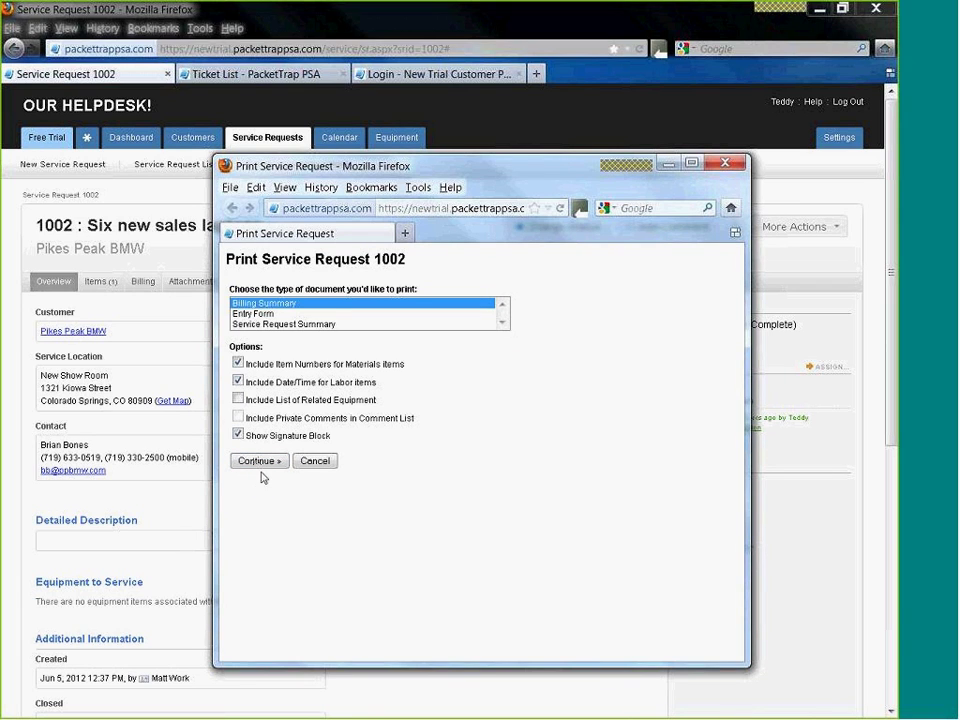
left_click(267, 462)
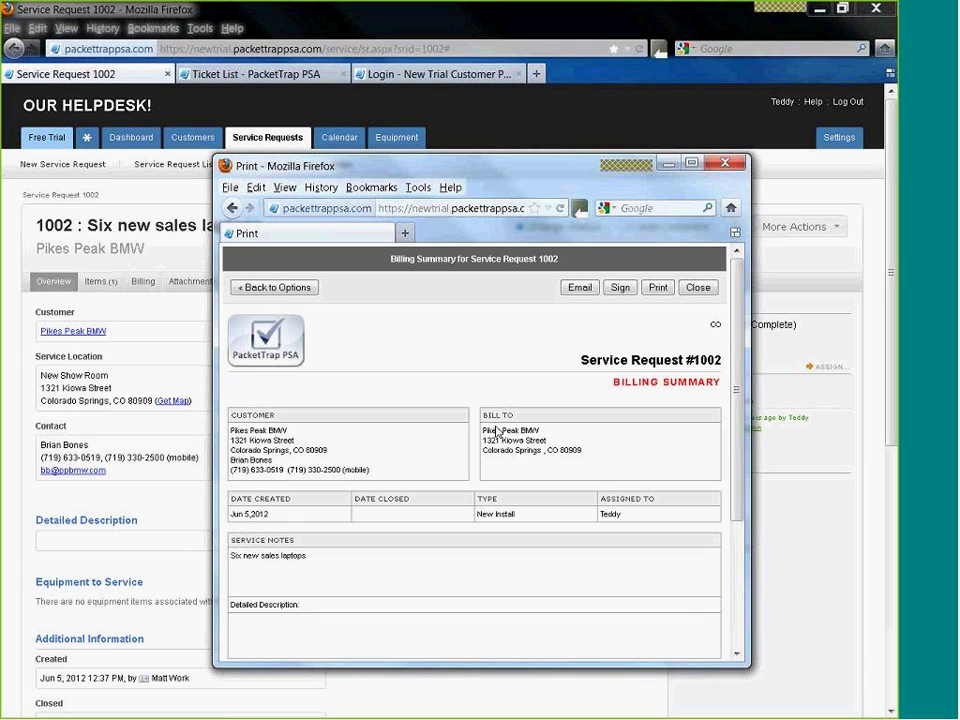
scroll(497, 493, "down", 5)
scroll(490, 480, "down", 1)
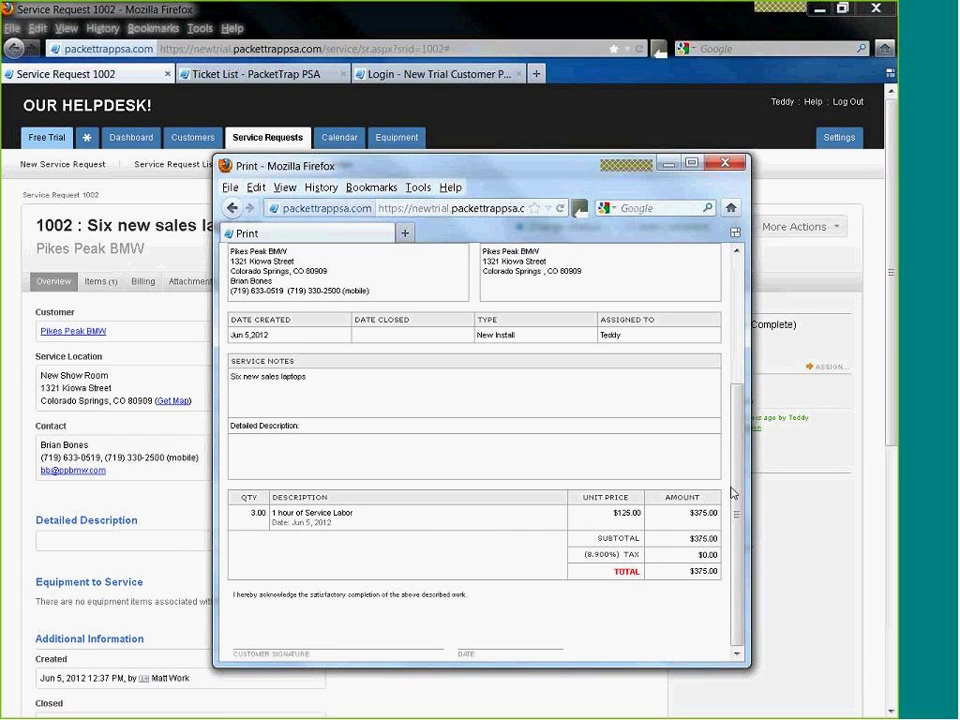
left_click_drag(735, 508, 735, 357)
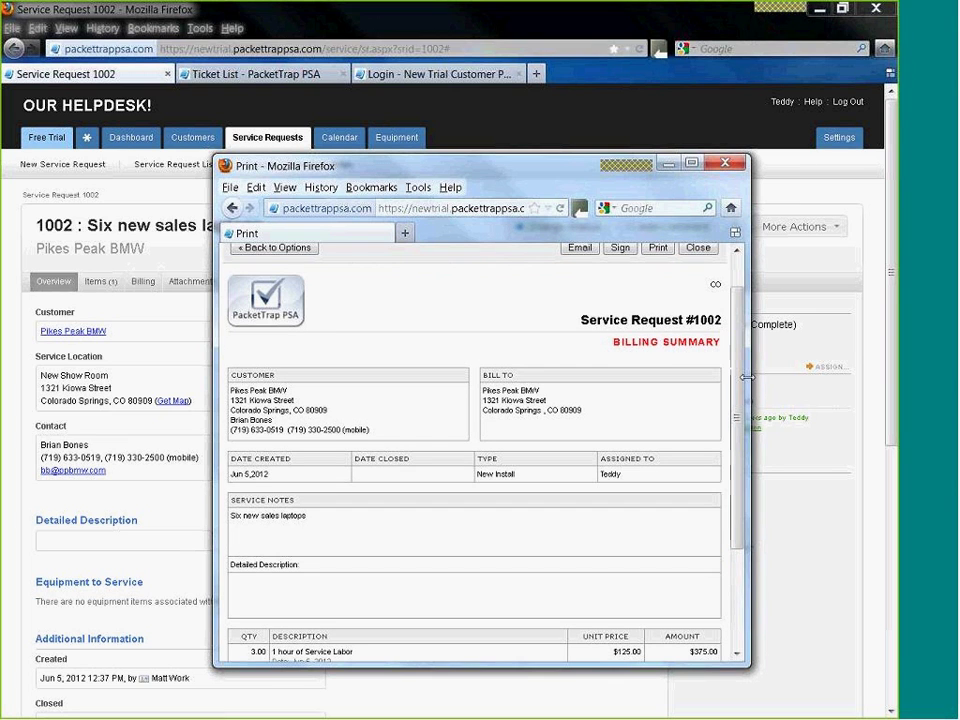
- Resize the print window taller and begin signing the billing summary
left_click(691, 163)
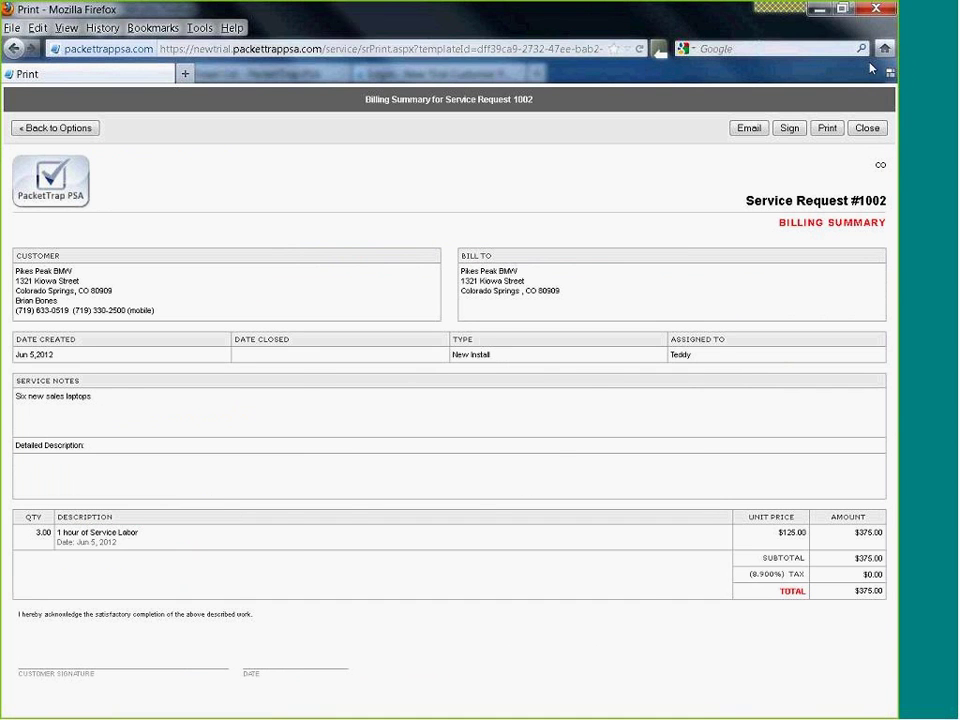
left_click(843, 9)
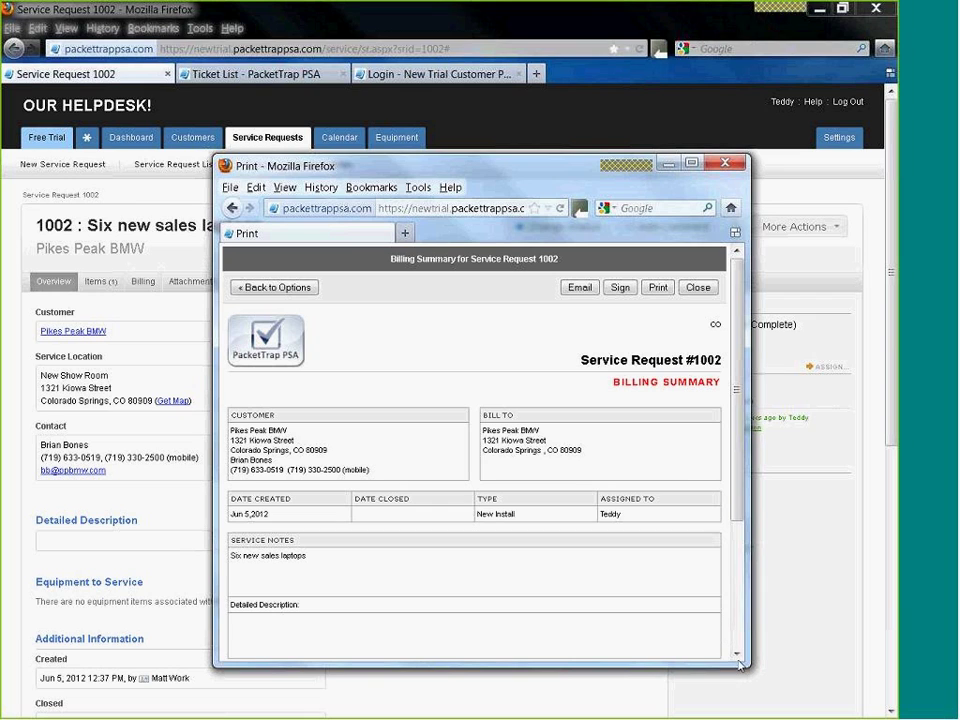
left_click_drag(750, 666, 782, 712)
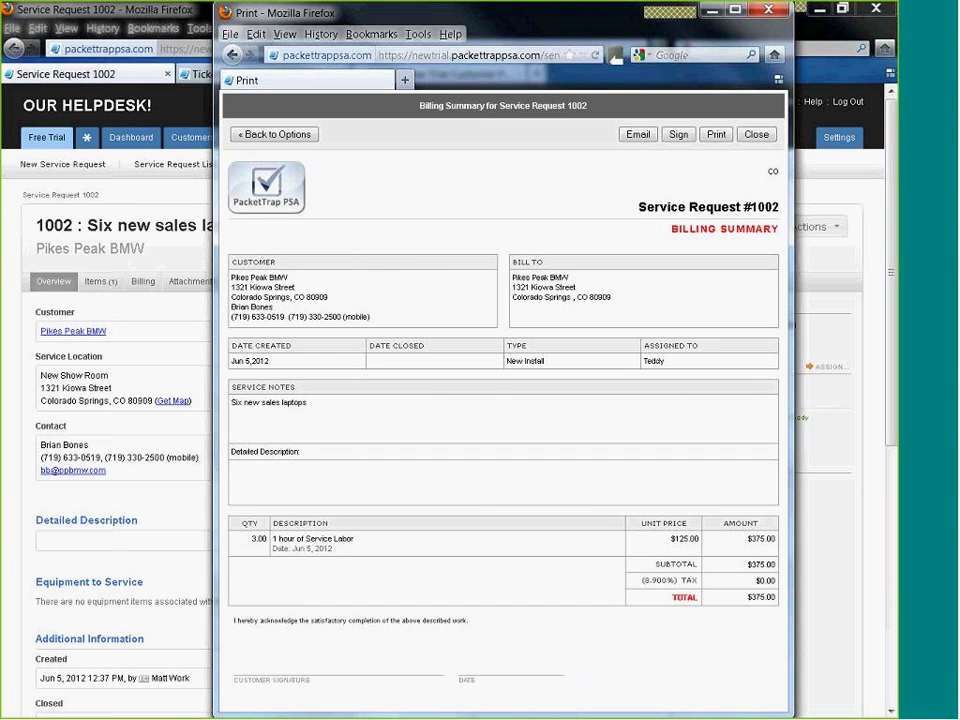
left_click(678, 134)
- Draw and submit the customer's signature, then close the billing summary
mouse_move(362, 335)
left_mouse_down()
mouse_move(377, 347)
mouse_move(371, 388)
mouse_move(400, 372)
mouse_move(500, 398)
left_mouse_up()
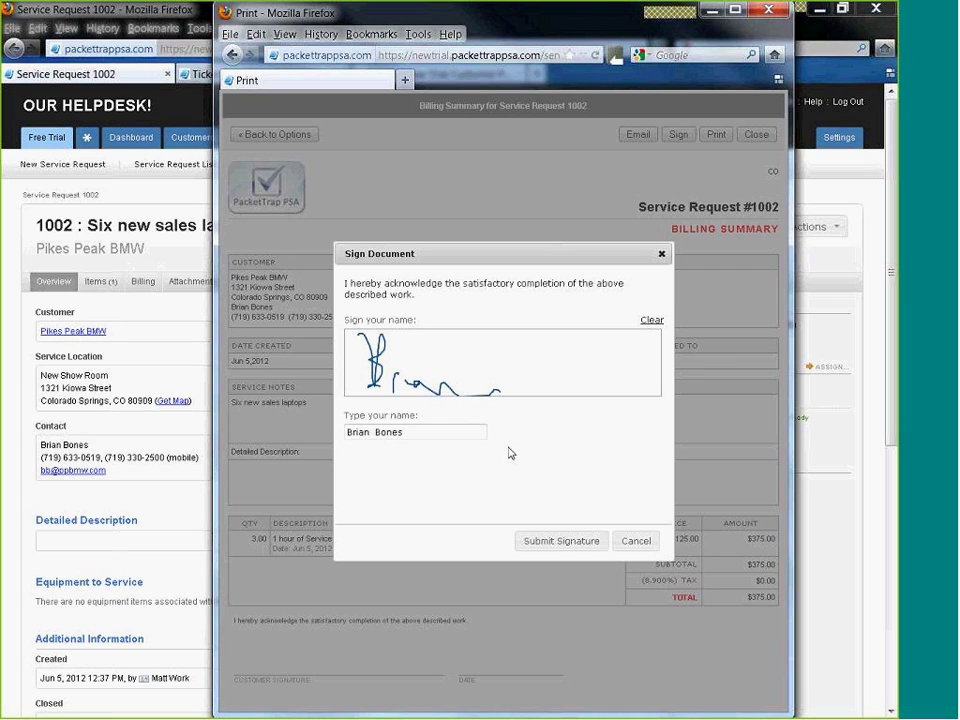
left_click(548, 541)
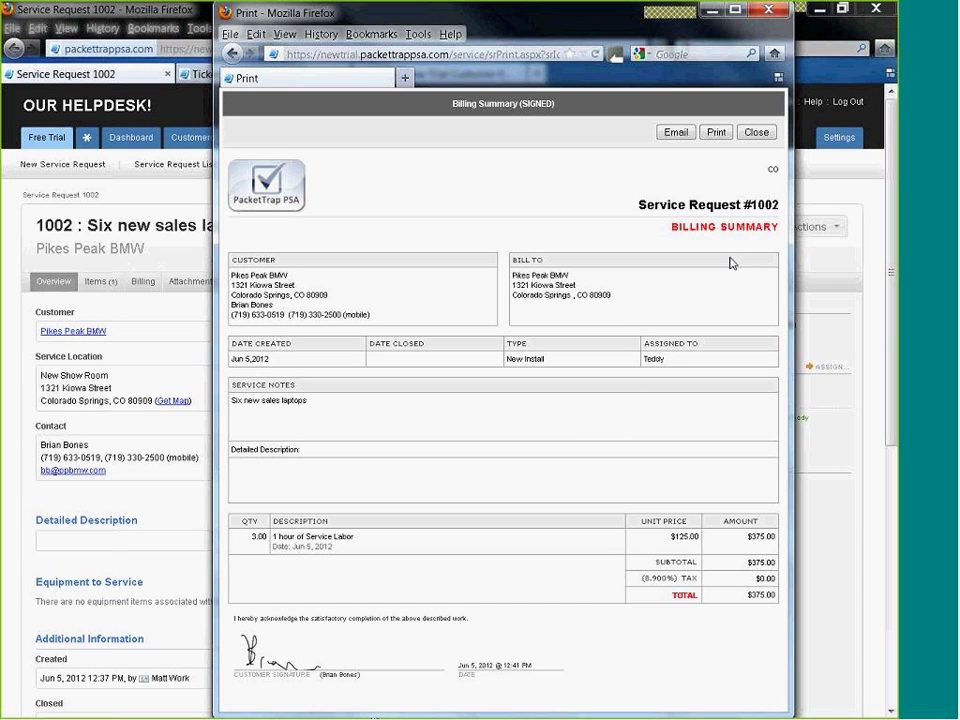
left_click(756, 132)
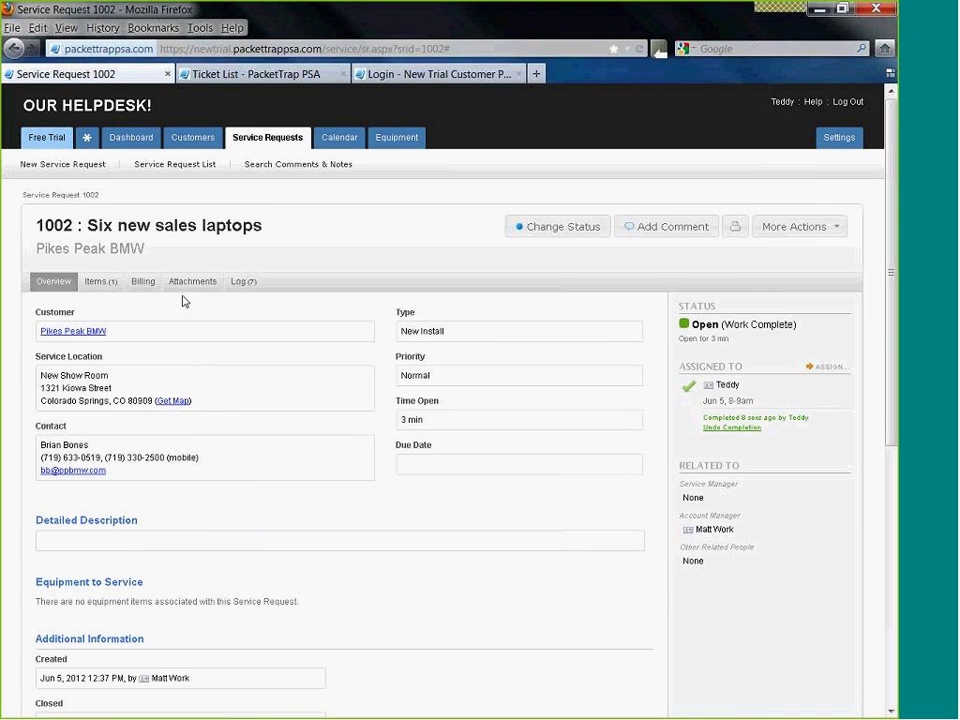
- Confirm the signed Billing Summary under Attachments, then return to the dashboard
left_click(192, 283)
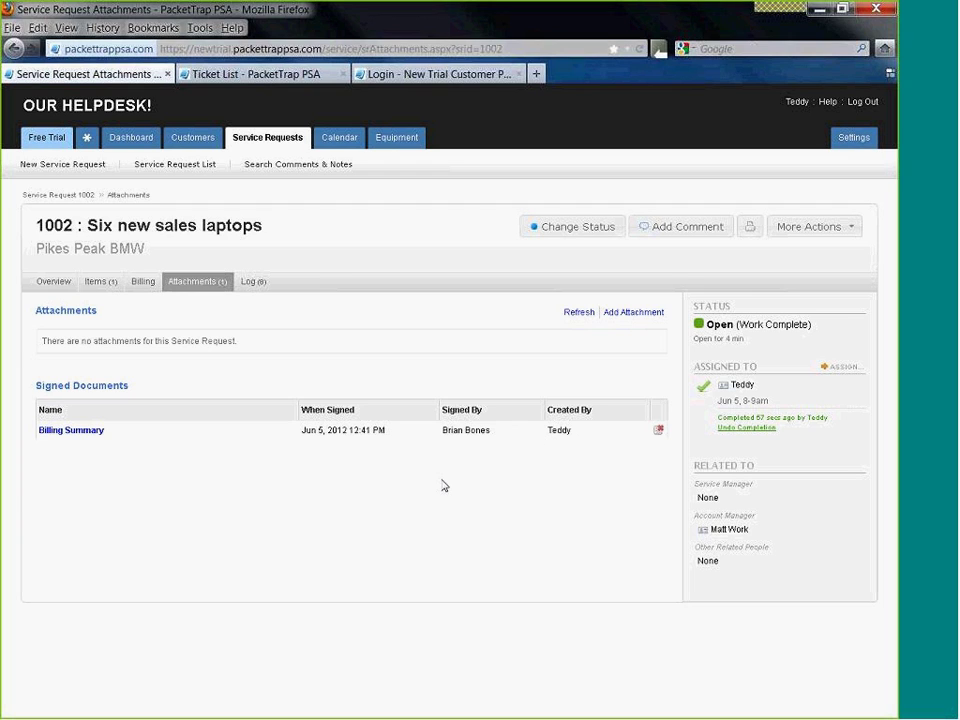
left_click(131, 139)
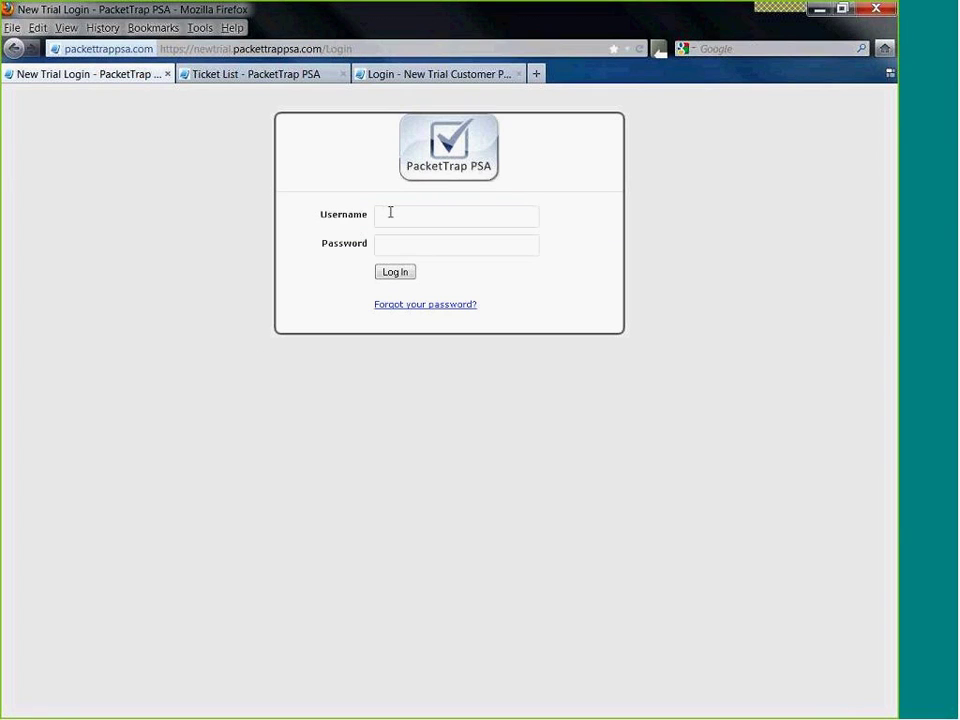
- Log out, sign back in with the account username and password, and open the Service Dashboard
left_click(390, 212)
type("matt")
key("Tab")
type("****")
left_click(394, 276)
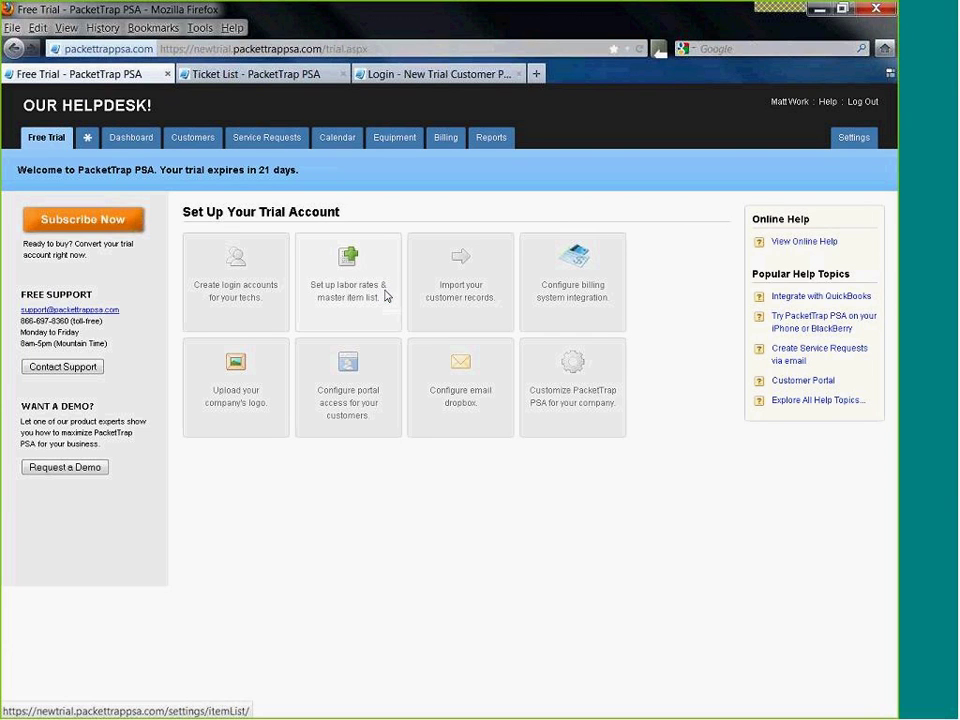
left_click(130, 139)
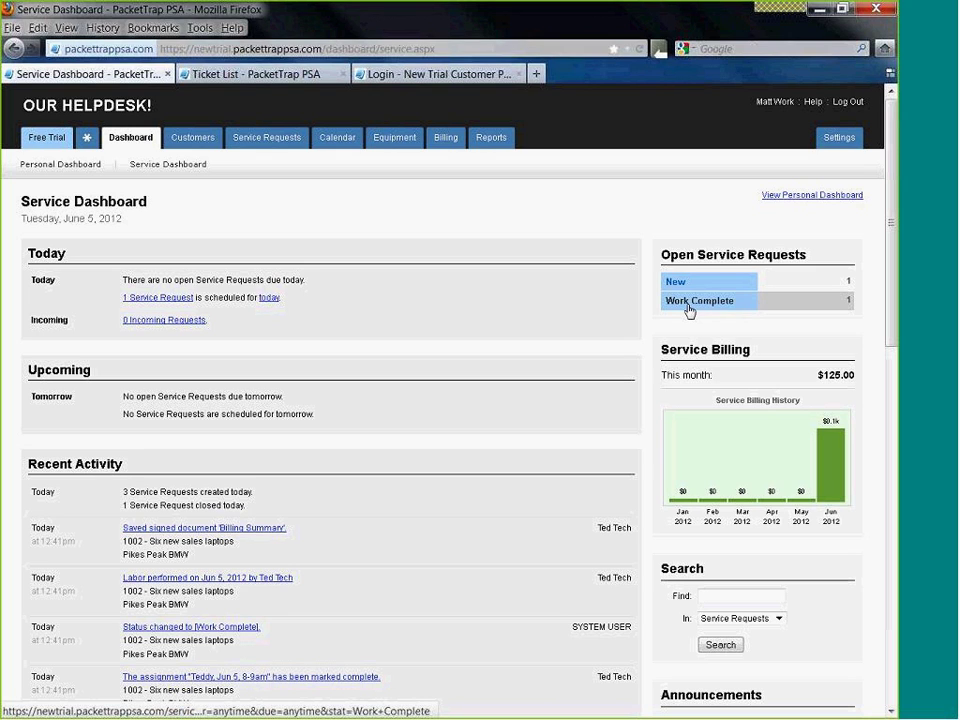
- Filter to Work Complete requests, open request 1002, and view its items and billing details
left_click(688, 311)
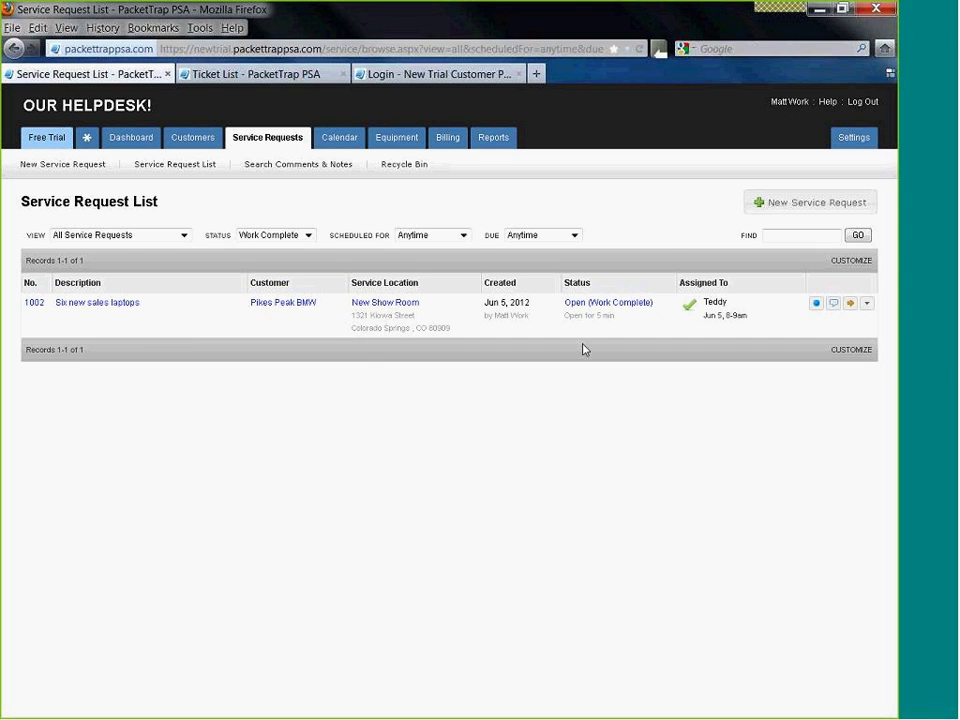
left_click(34, 302)
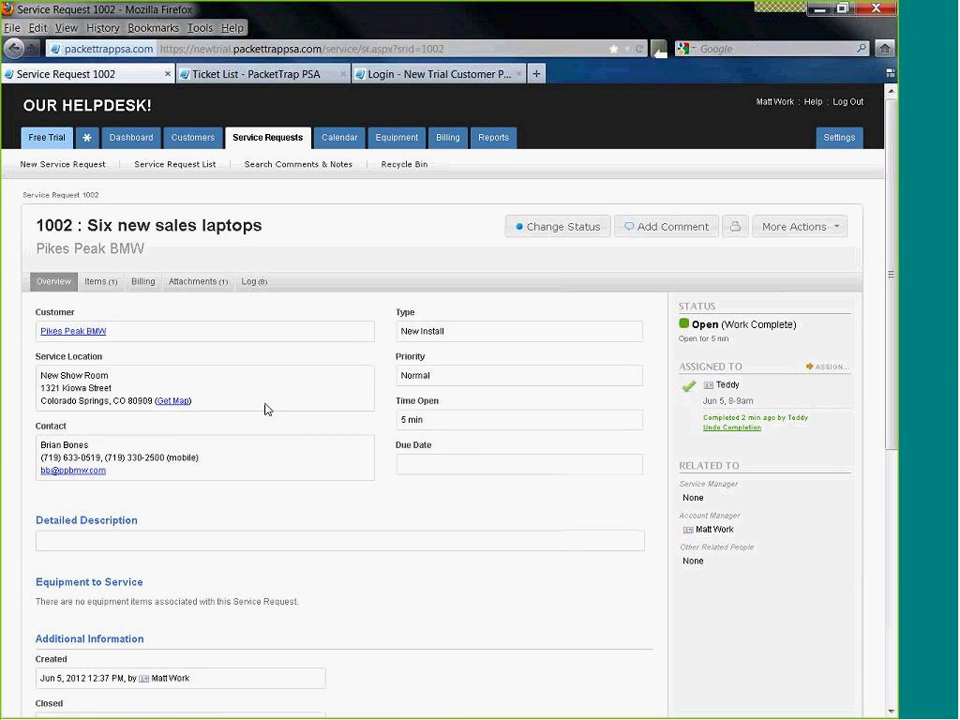
scroll(118, 257, "down", 2)
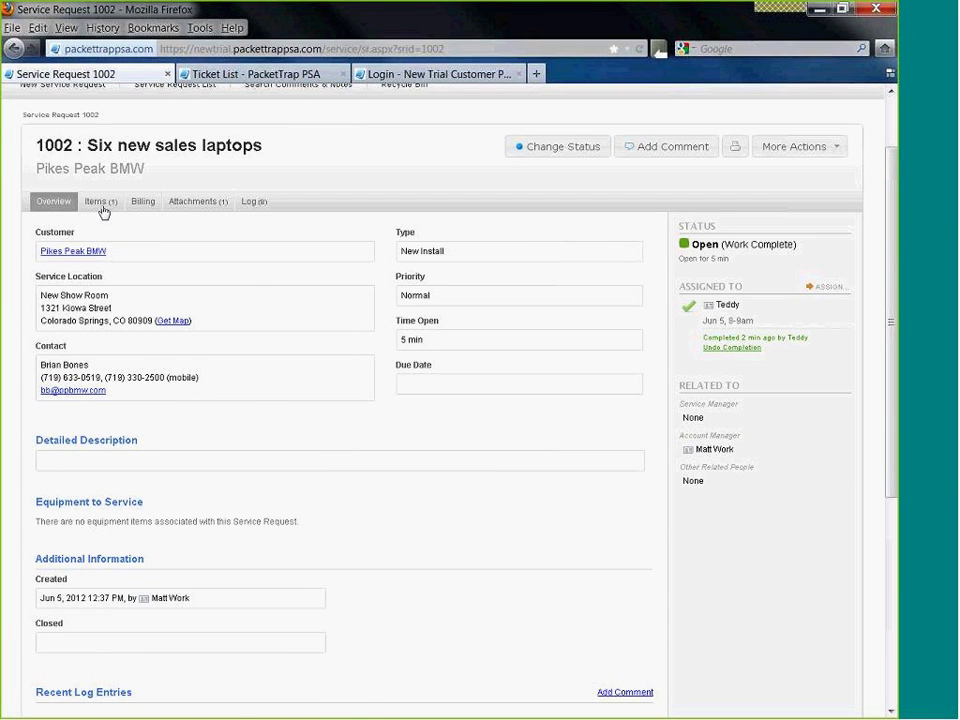
scroll(144, 364, "down", 8)
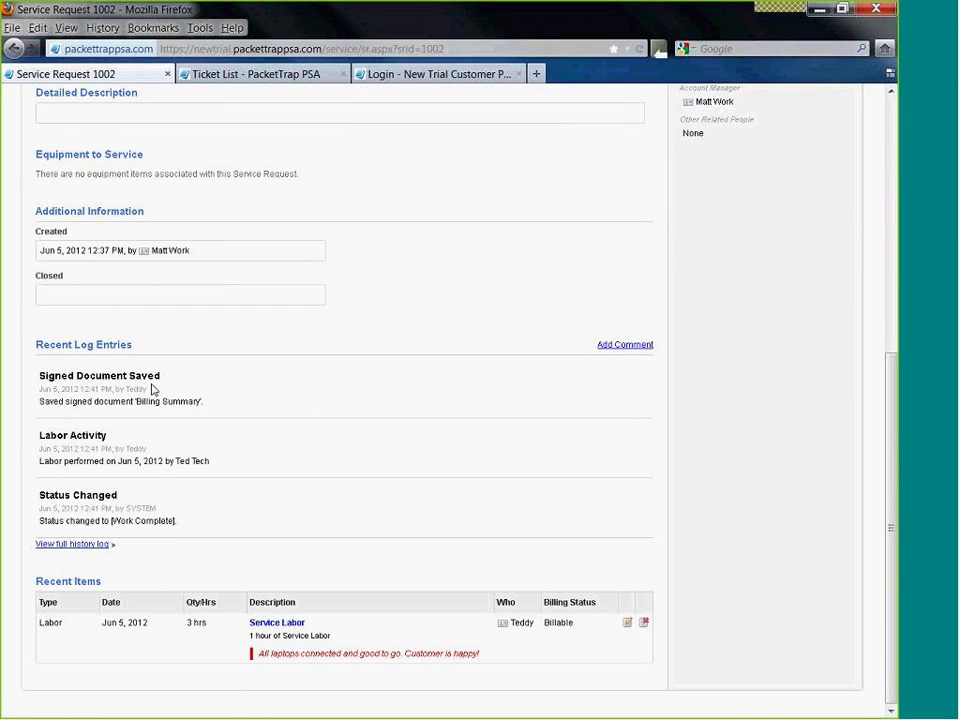
scroll(153, 389, "up", 3)
scroll(154, 389, "up", 5)
left_click(97, 283)
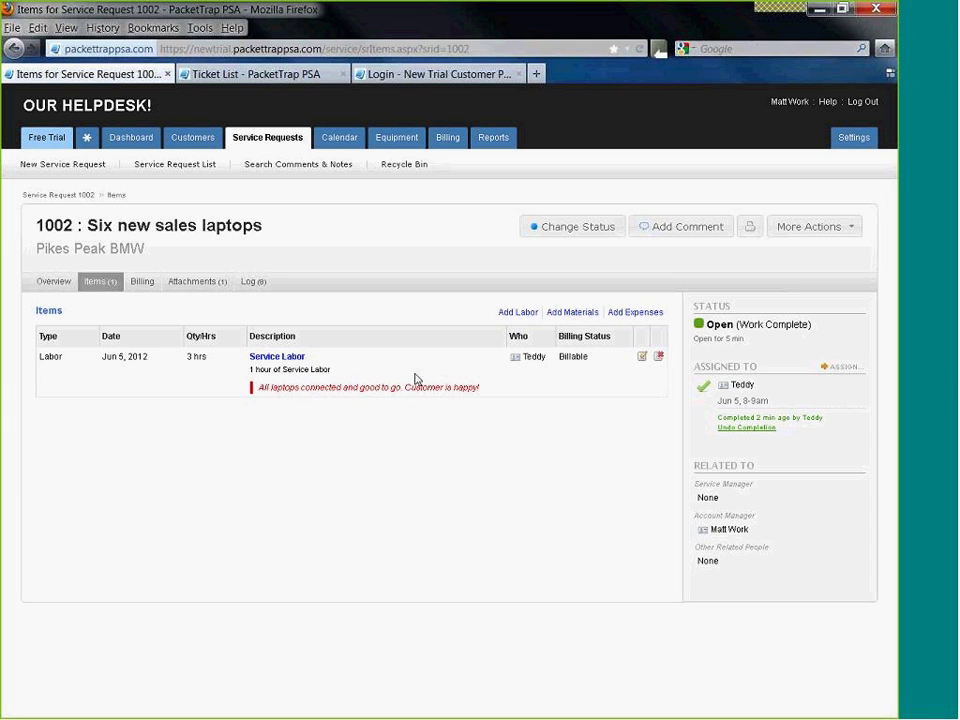
left_click(142, 281)
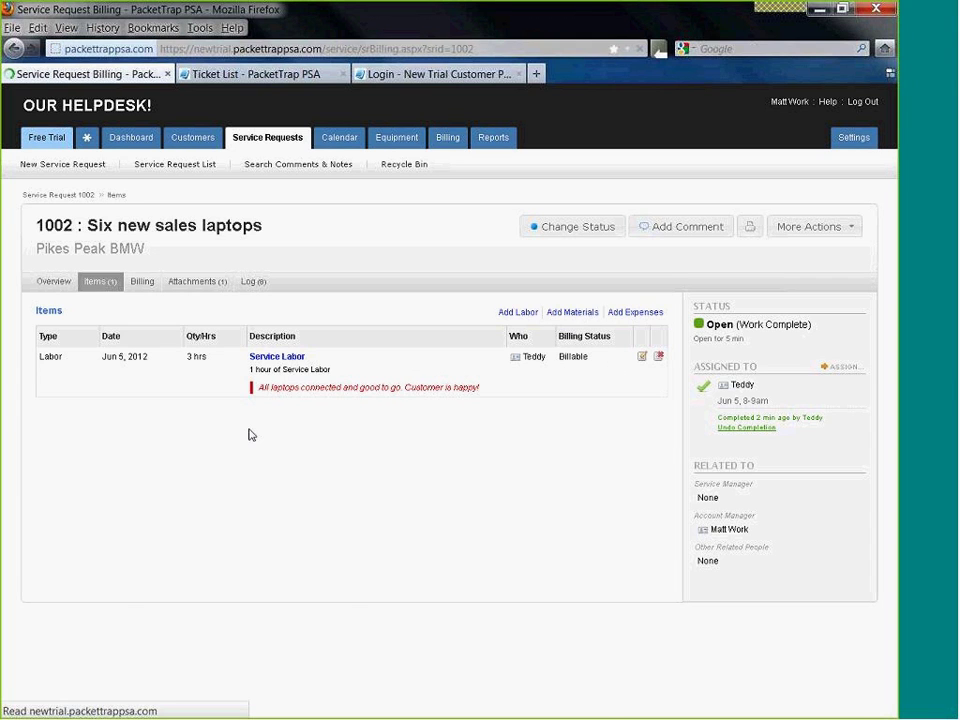
- Check ticket 1002's $240.00 profit and signed billing summary, then its attachments and activity log
scroll(75, 443, "down", 1)
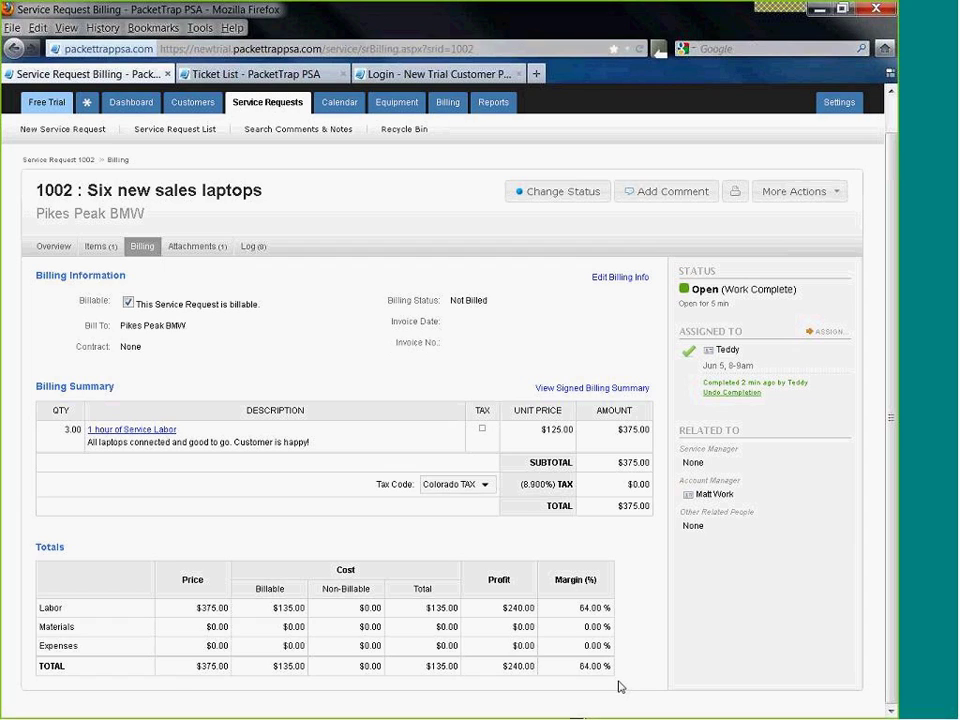
left_click_drag(641, 677, 501, 667)
left_click(592, 388)
left_click_drag(786, 349, 780, 474)
scroll(779, 467, "up", 1)
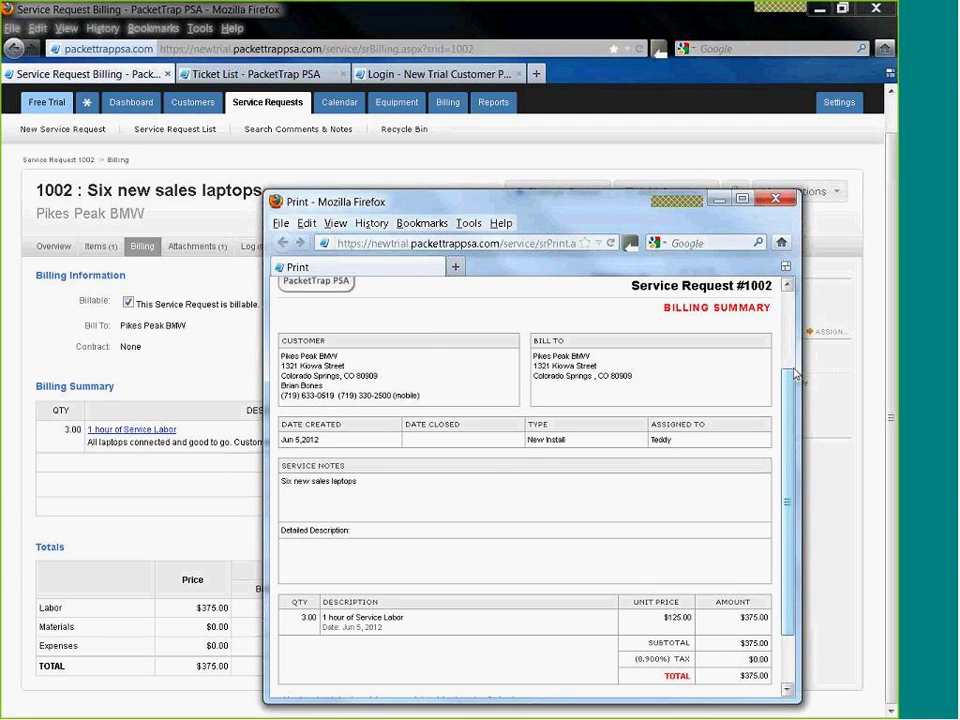
left_click(775, 198)
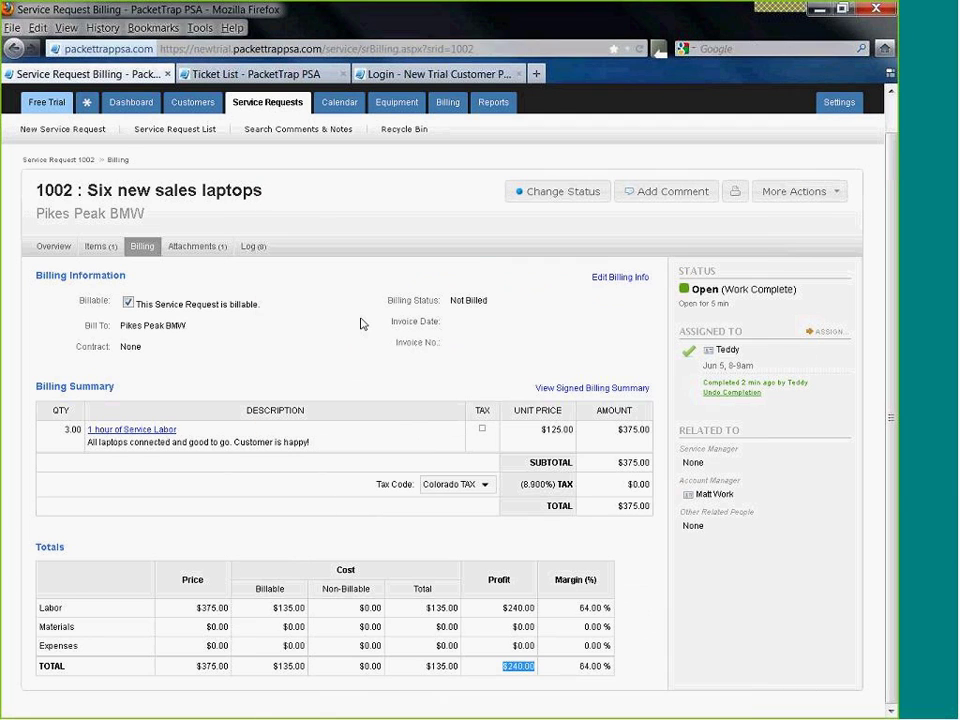
left_click(213, 253)
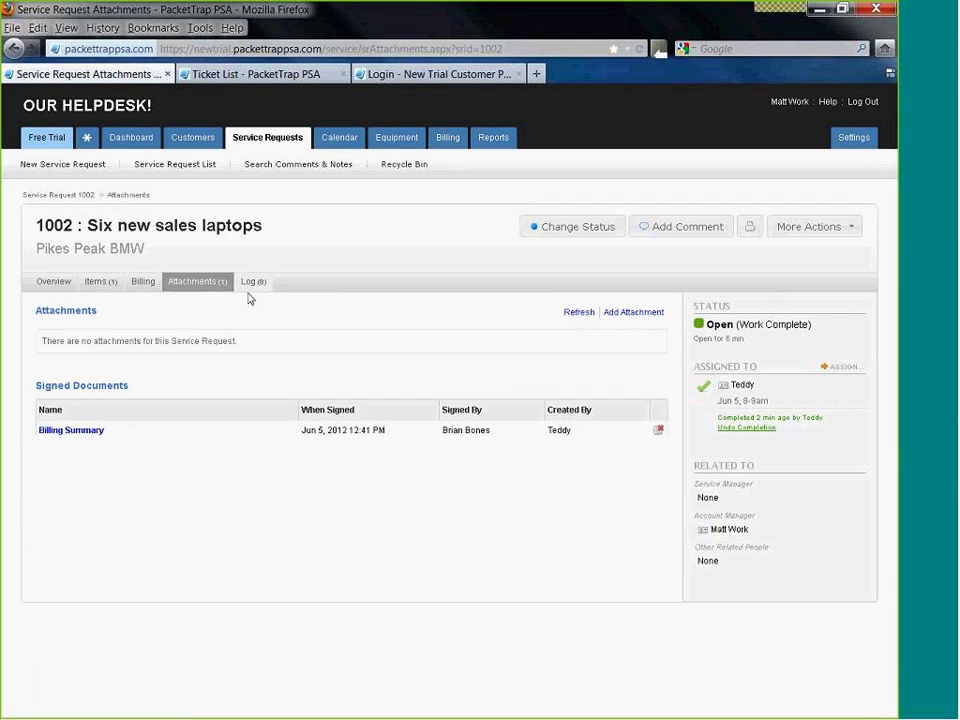
left_click(253, 285)
scroll(396, 439, "down", 4)
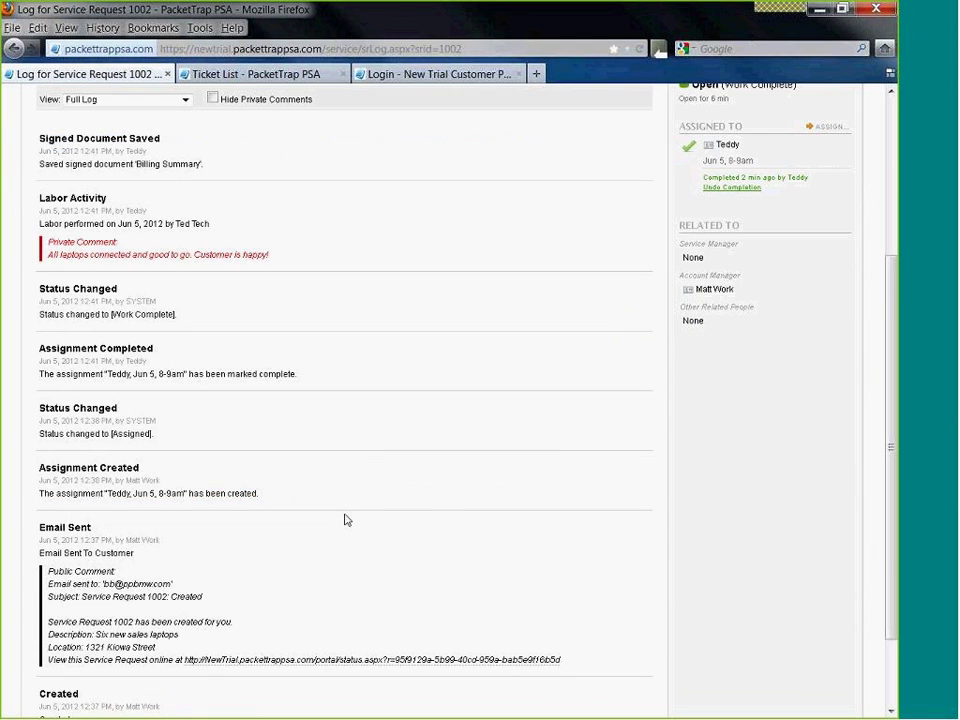
scroll(346, 519, "down", 2)
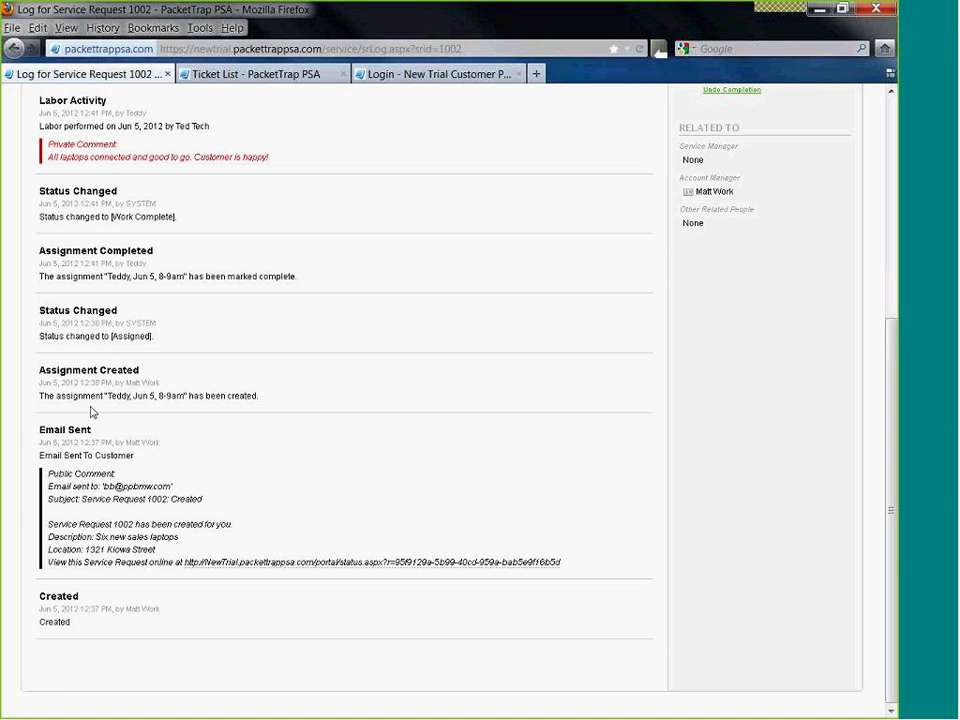
scroll(91, 412, "up", 6)
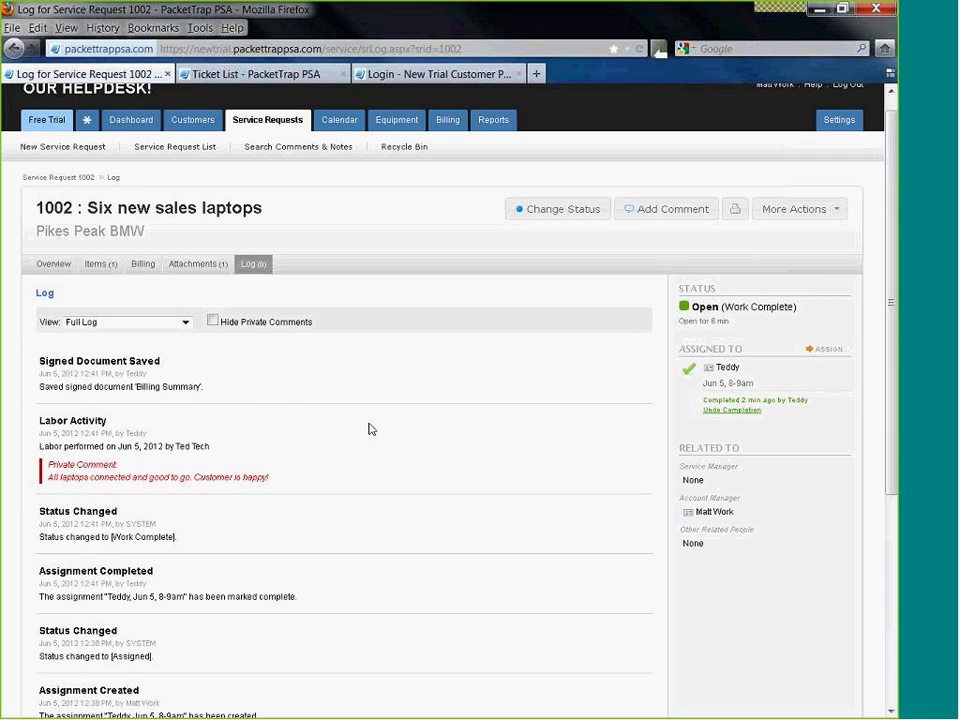
- Set request 1002's status to Closed, save, and view it on the Billing page at $375.00
left_click(548, 214)
left_click(428, 310)
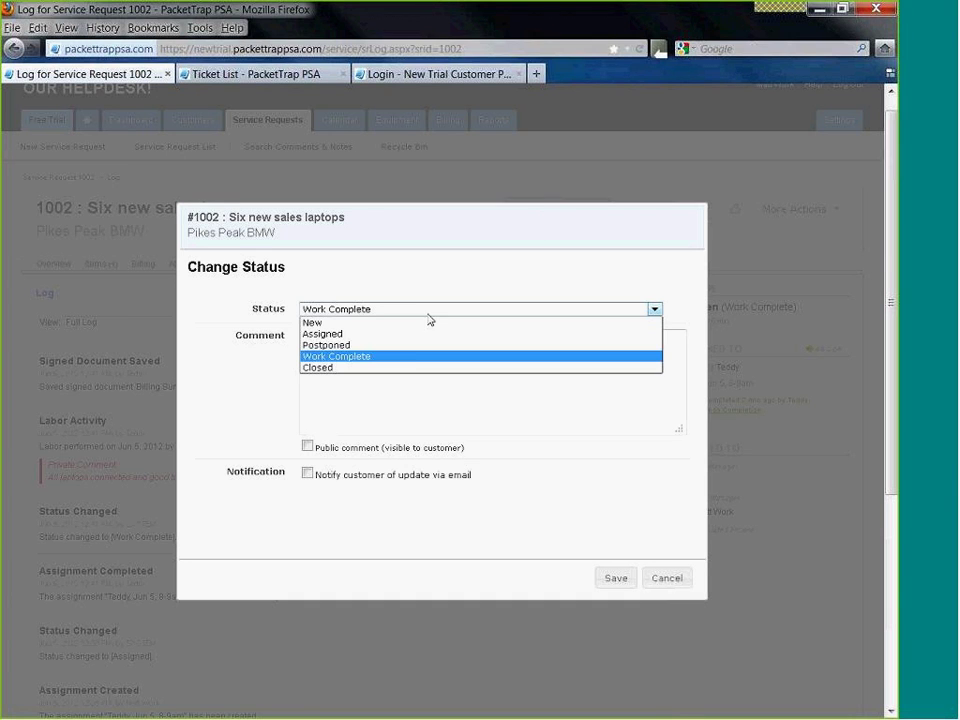
left_click(408, 367)
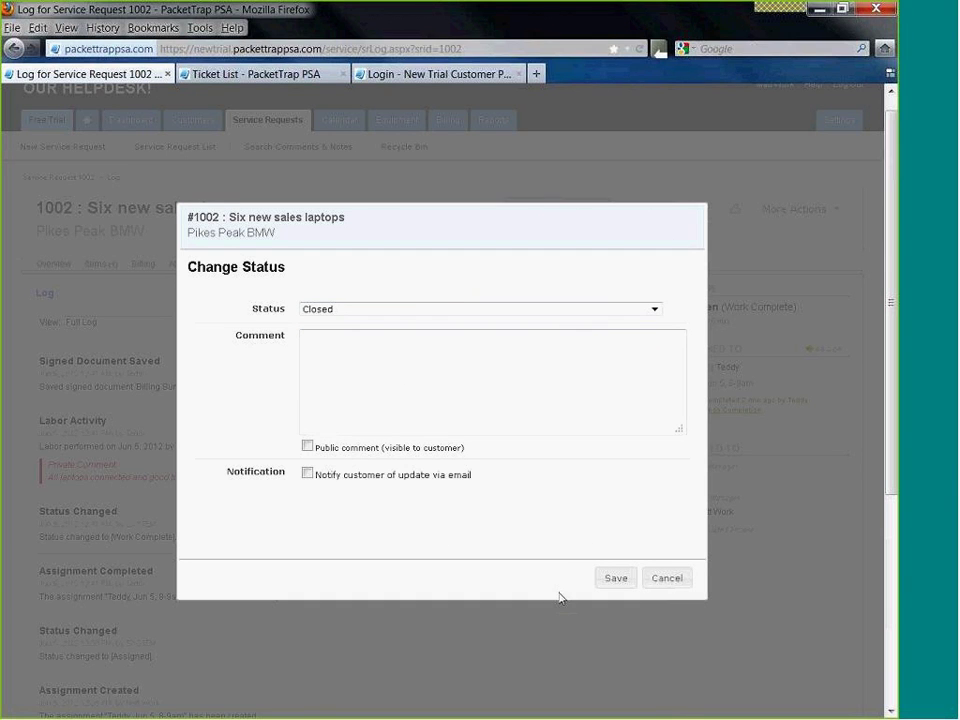
left_click(606, 584)
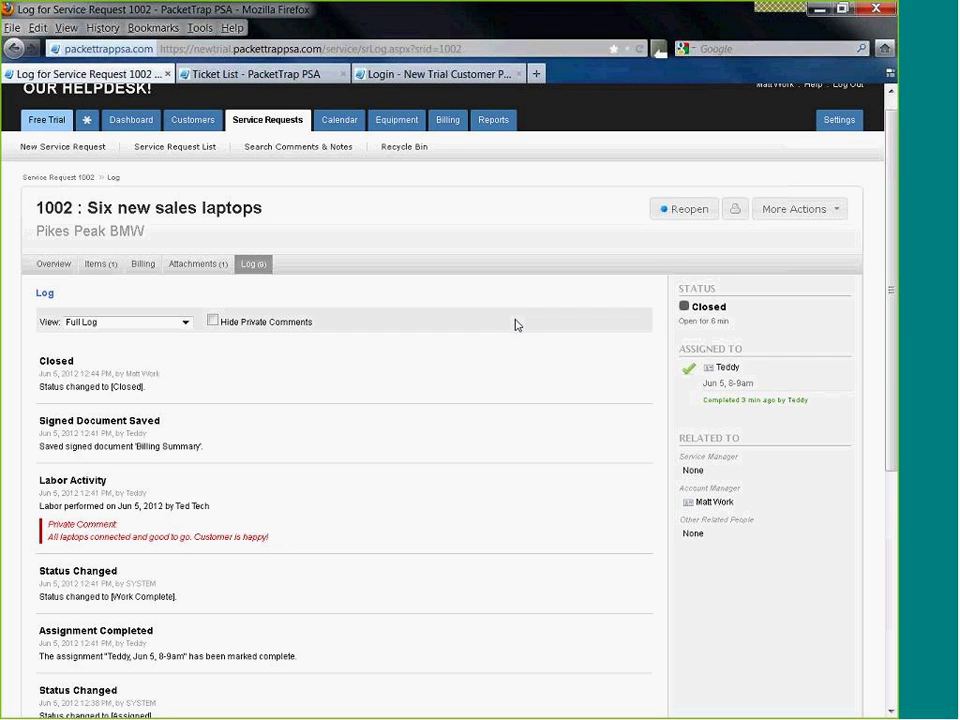
left_click(447, 124)
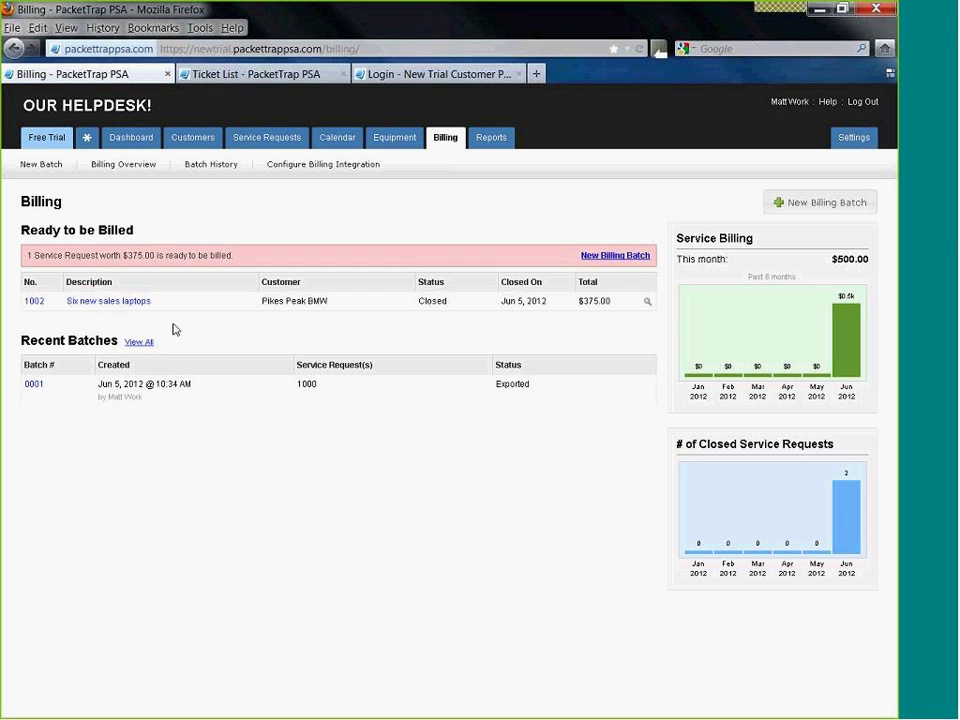
- Open Pikes Peak BMW from the Customer List to see request 1002 Closed at $375.00
left_click(200, 145)
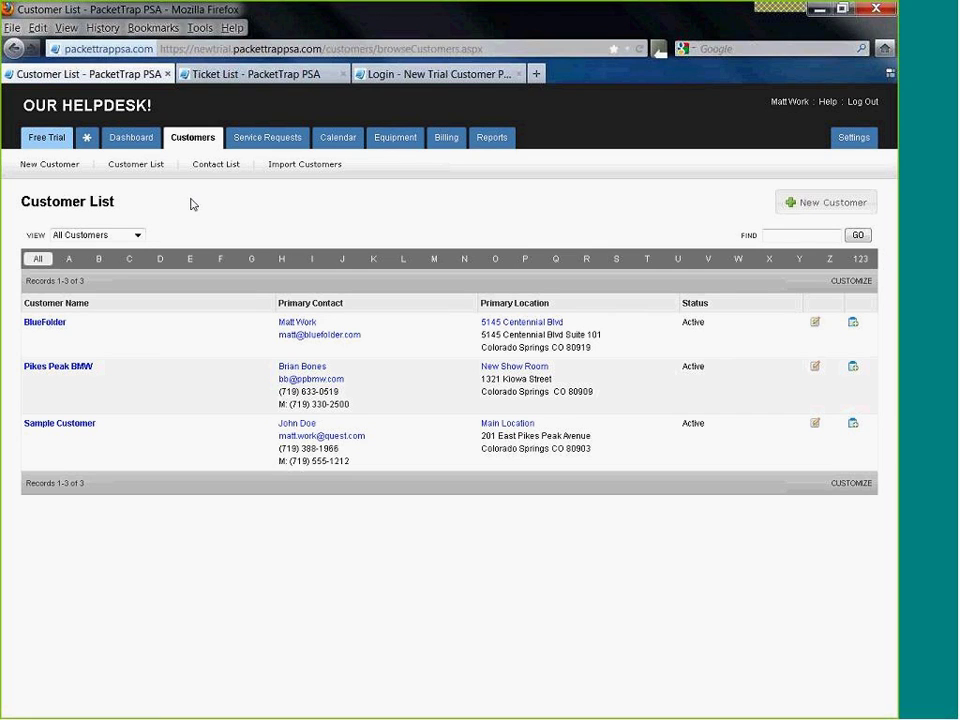
left_click(76, 369)
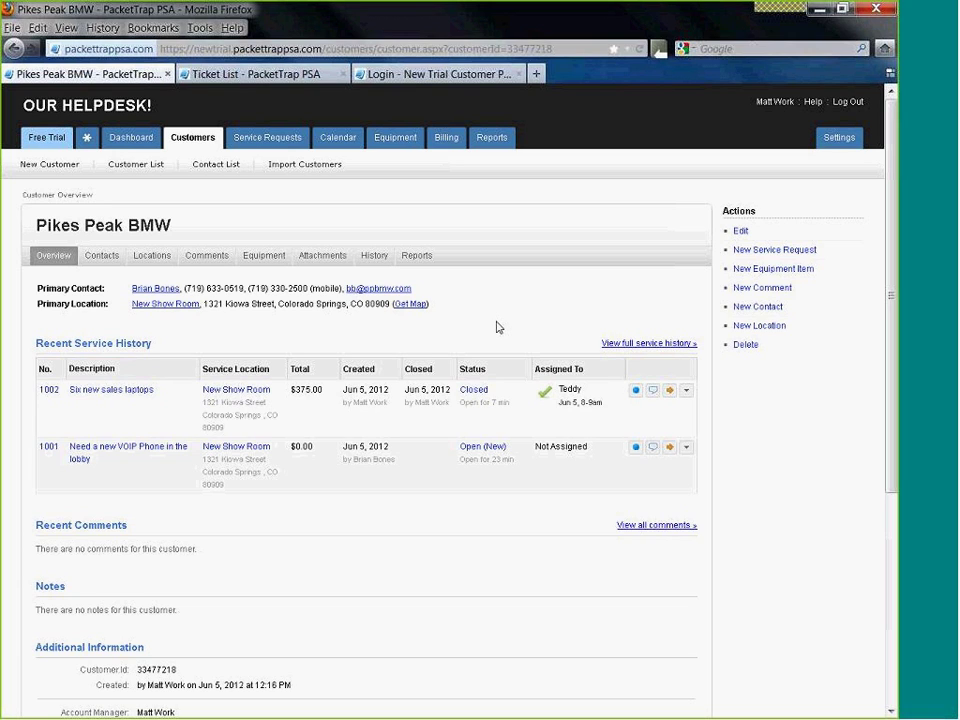
left_click(205, 150)
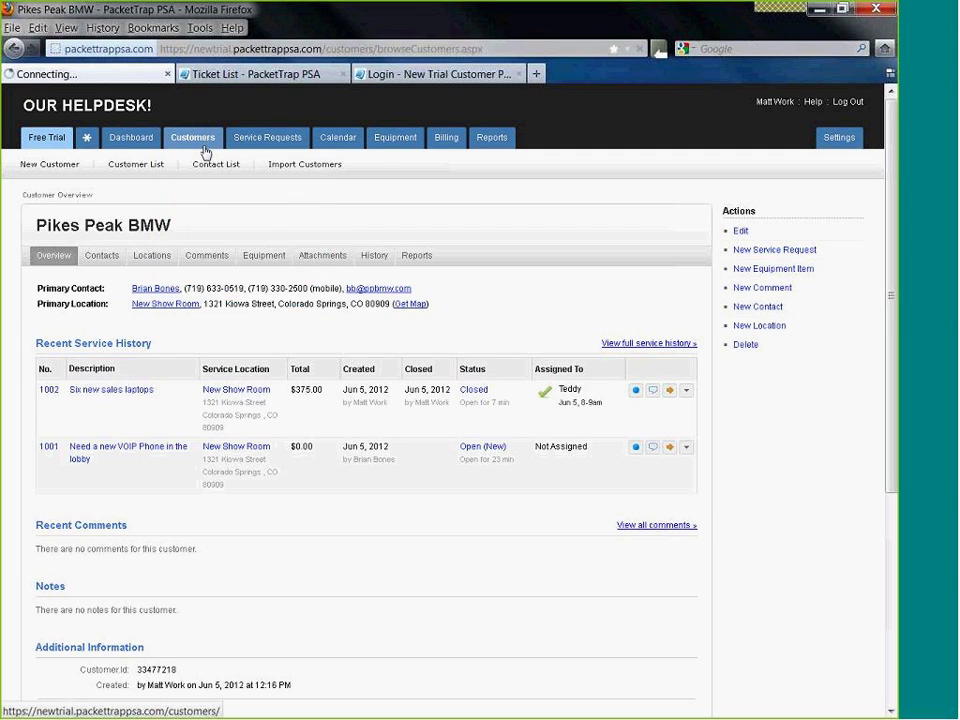
left_click(47, 367)
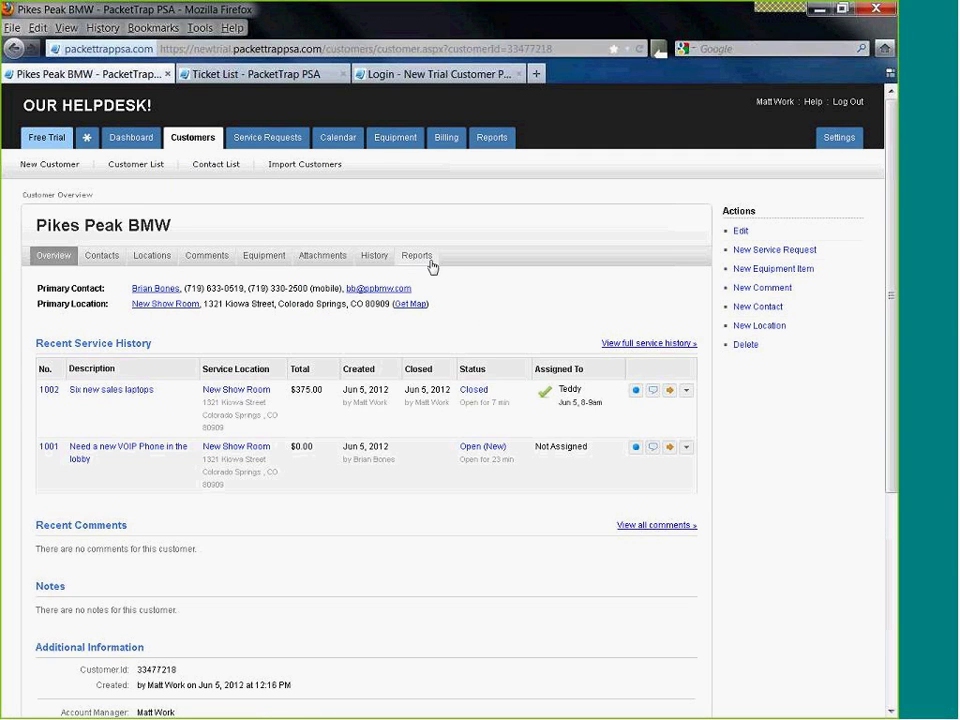
- Run Pikes Peak BMW's Service Billing by Month report for This Year ($375.00), then close it
left_click(430, 262)
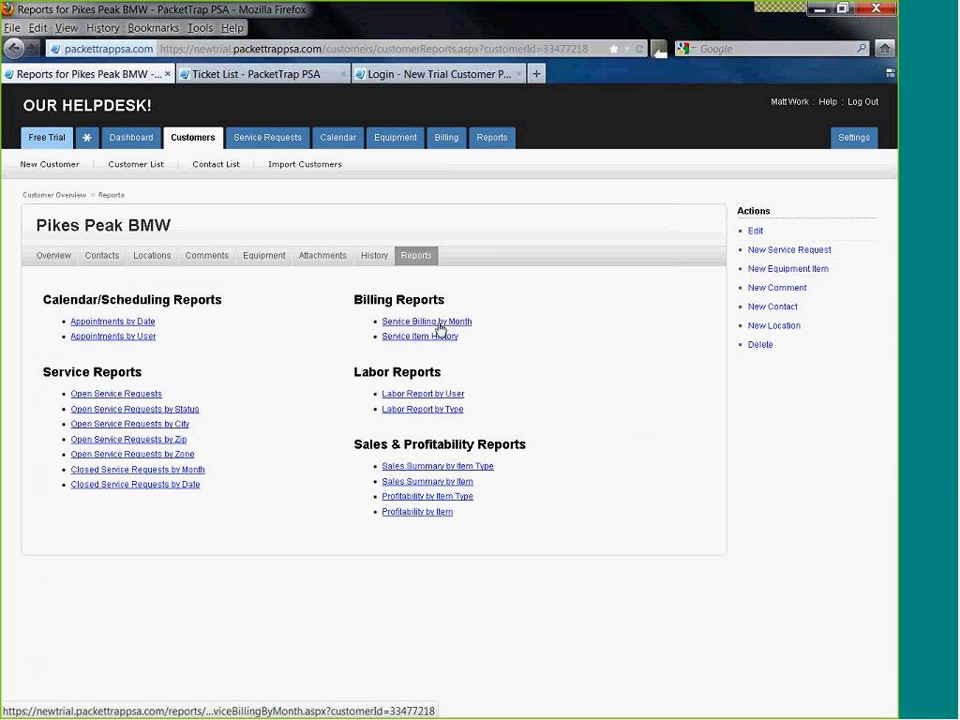
left_click(440, 325)
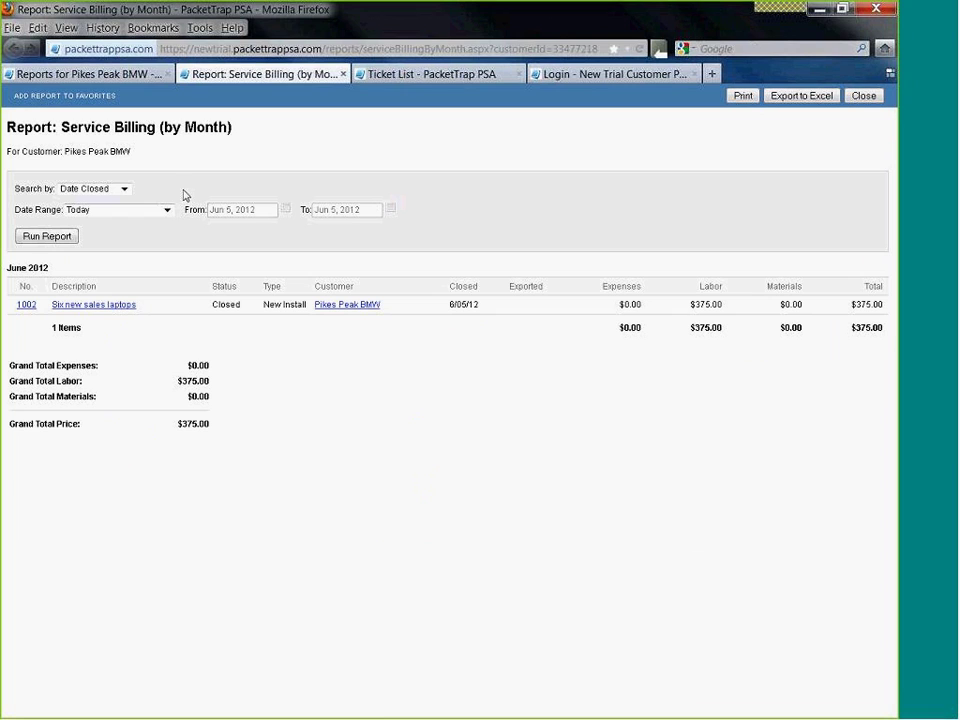
left_click(168, 210)
left_click(140, 256)
left_click(60, 237)
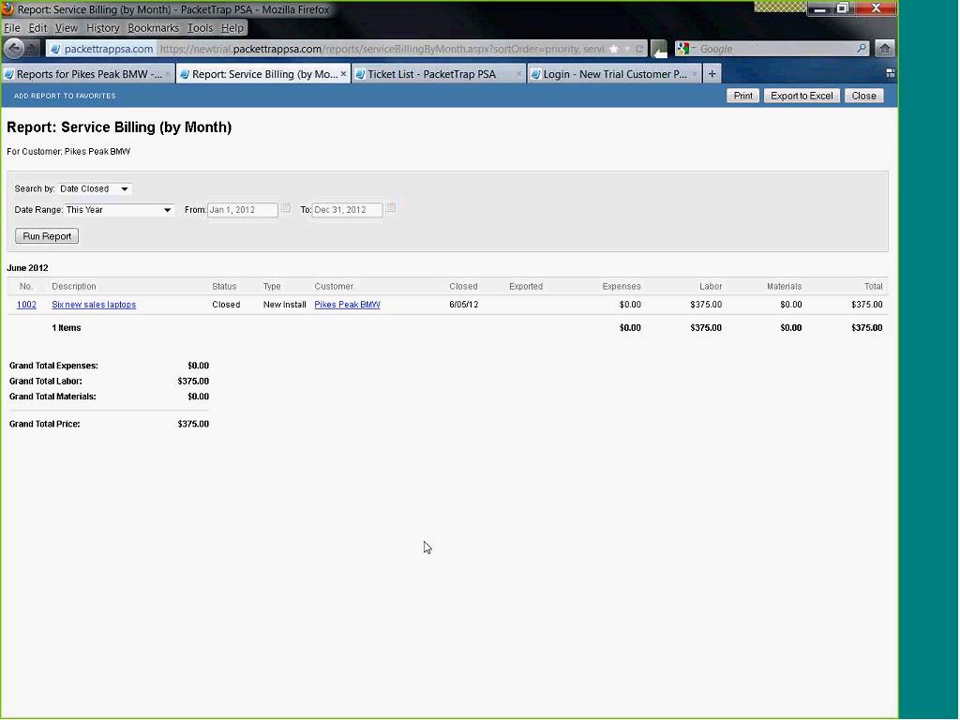
left_click(864, 95)
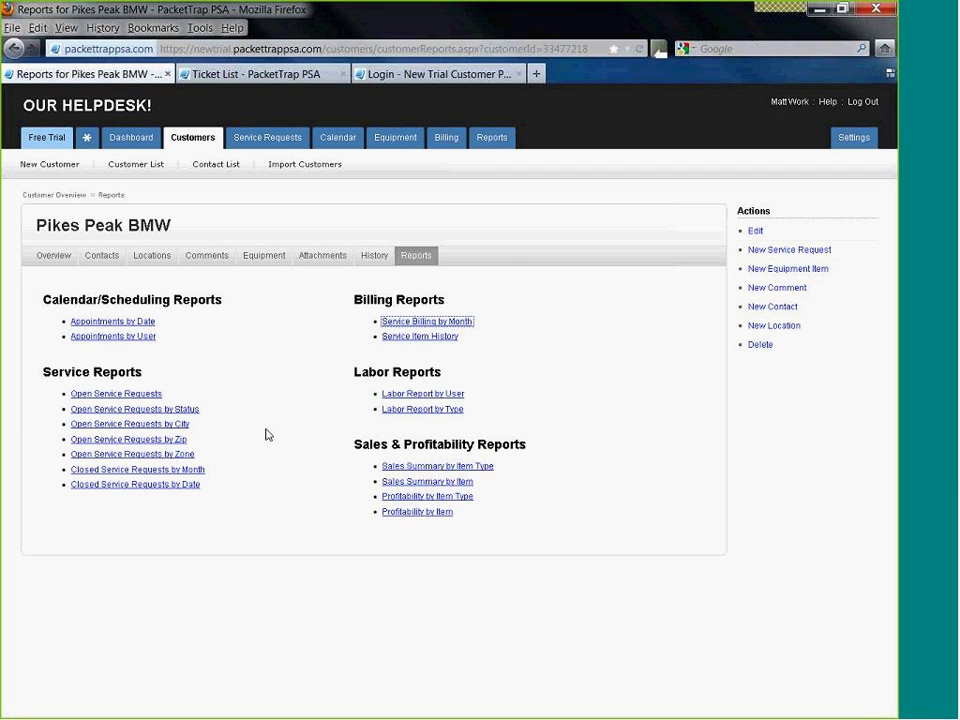
- View the Weekly Timesheet report showing 4.00 total hours, then start a New Custom Report
left_click(491, 137)
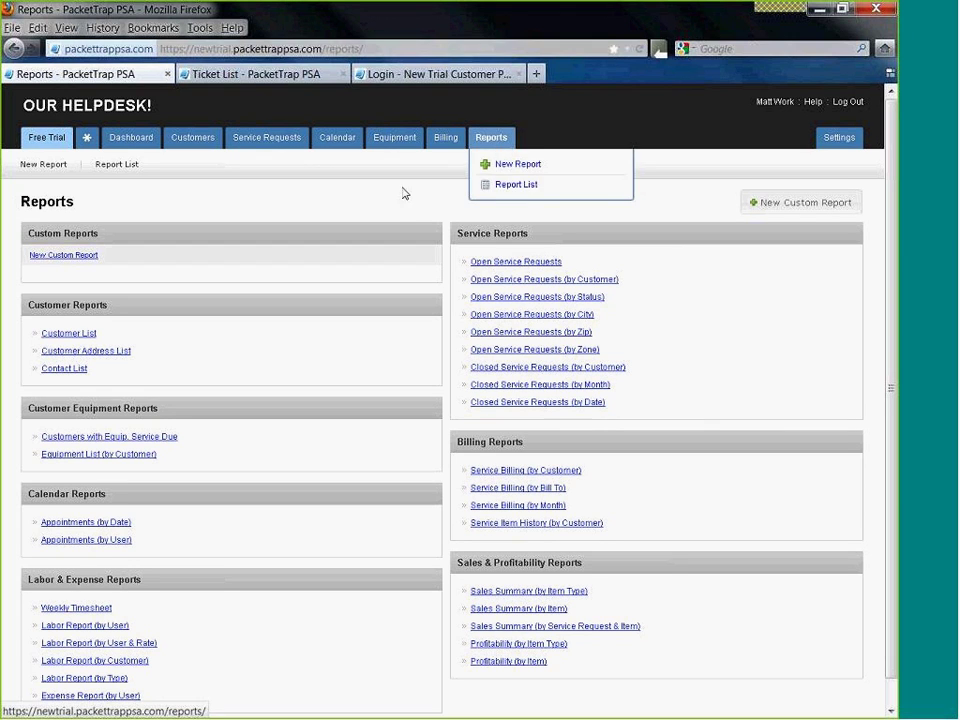
scroll(376, 377, "down", 1)
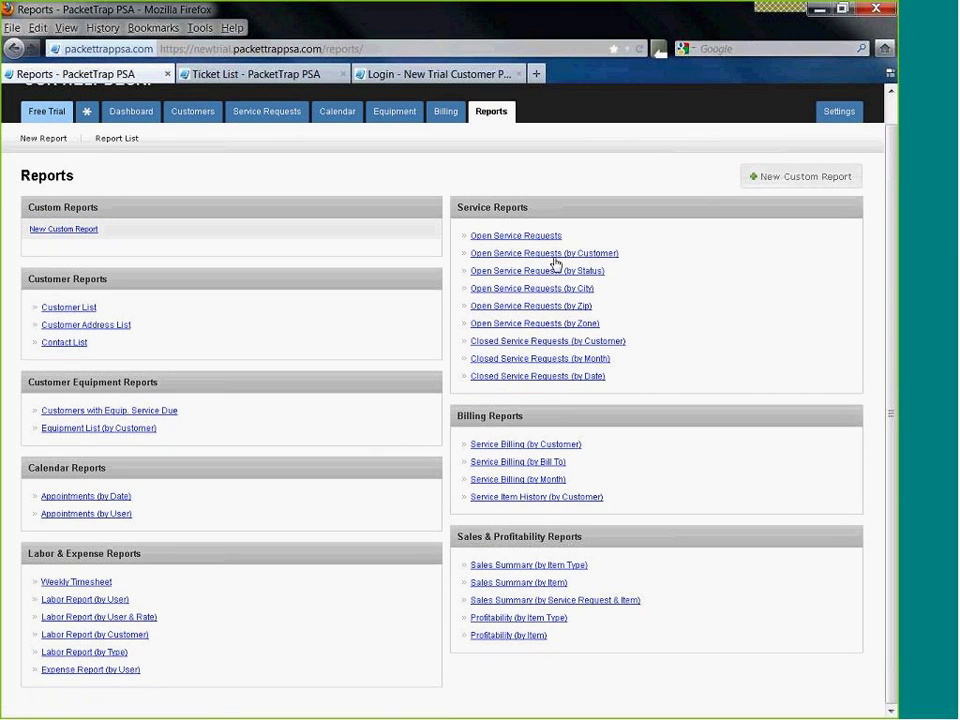
left_click(78, 582)
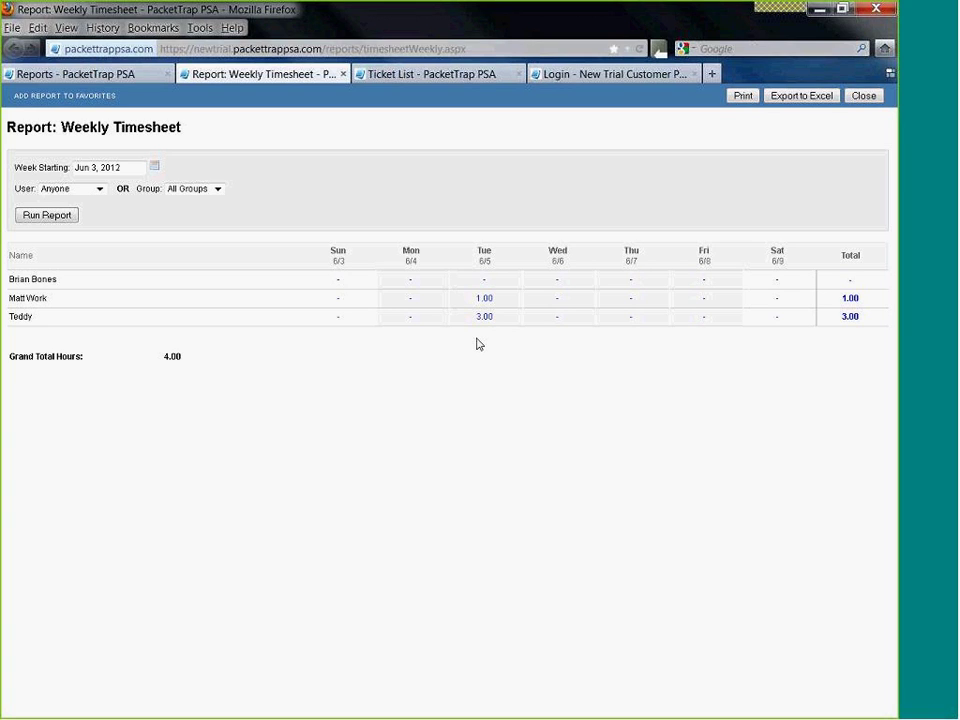
left_click(864, 96)
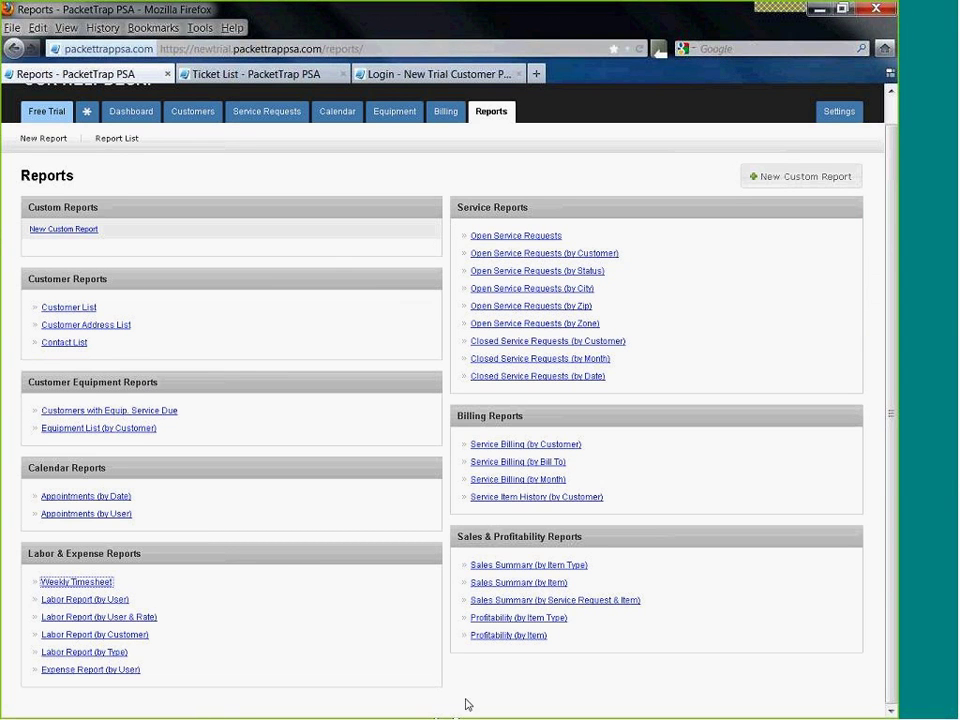
left_click(60, 230)
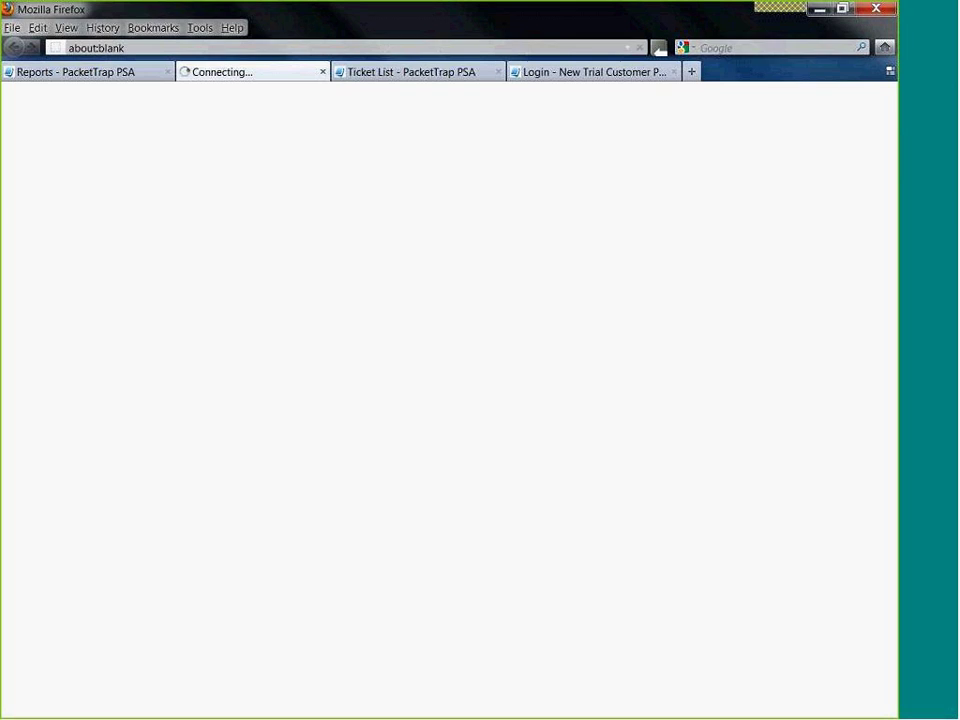
- Name the new report 'Service Report', then abandon the wizard for the main Reports list
left_click(174, 311)
type("Service Repo")
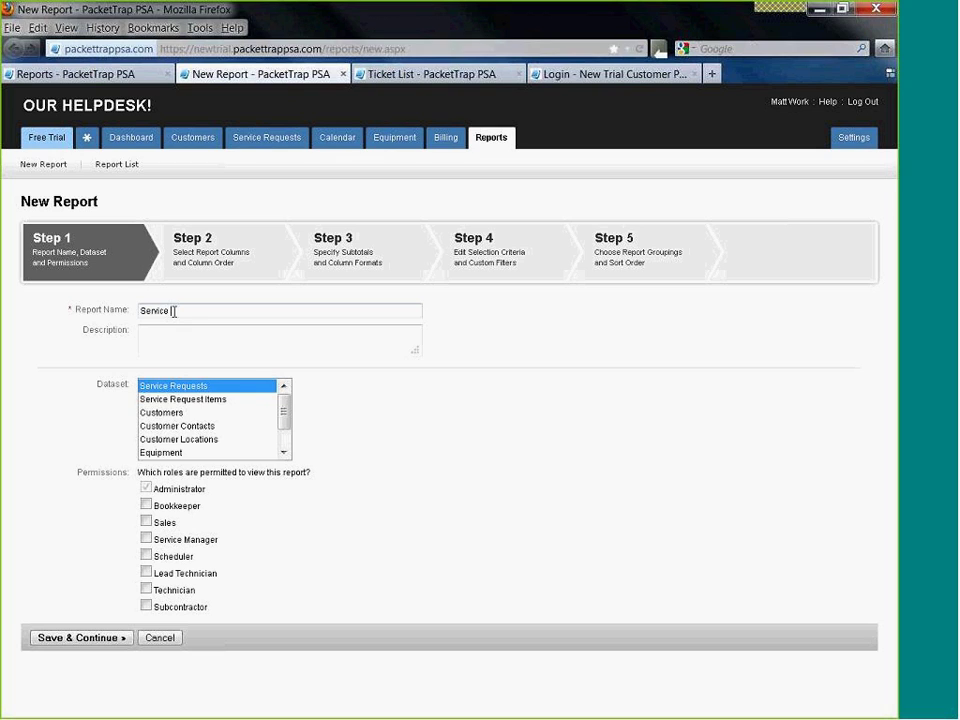
type("rt")
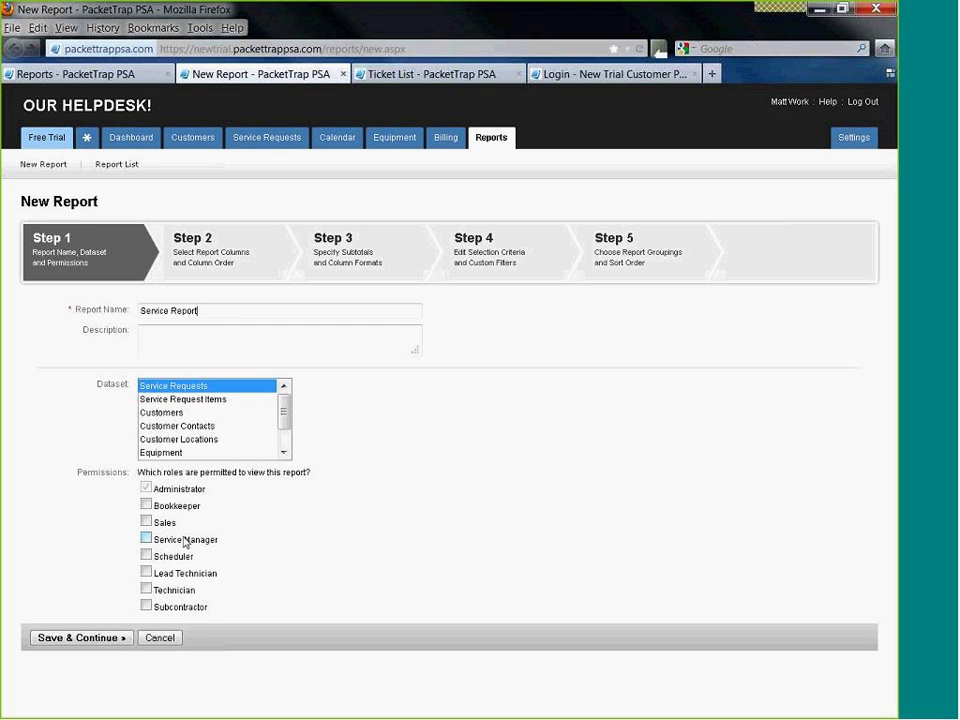
left_click(488, 142)
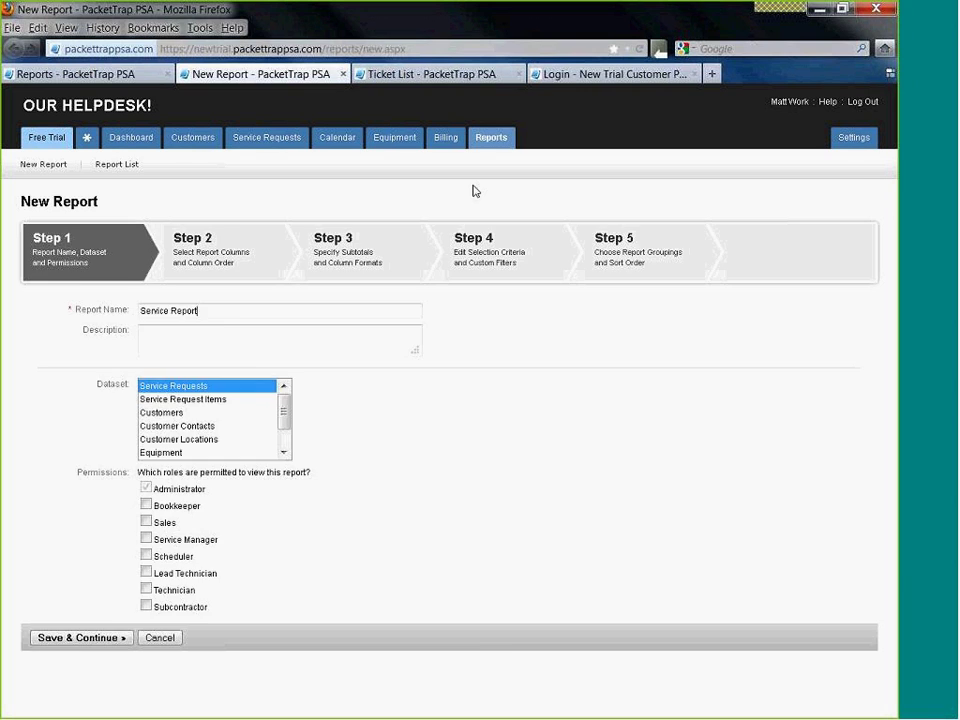
scroll(315, 398, "down", 1)
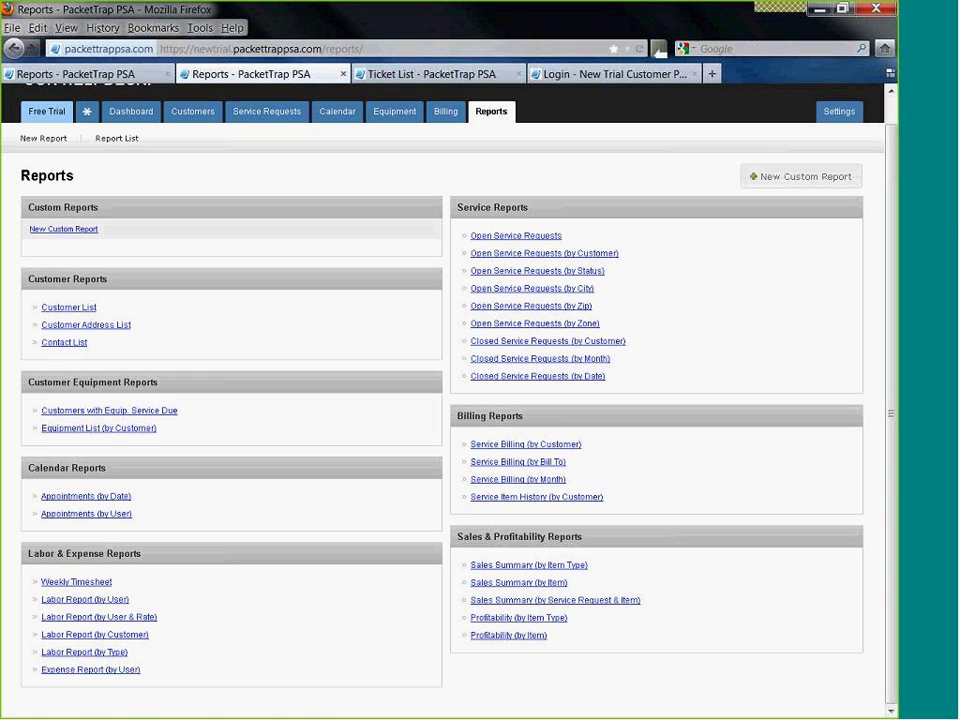
left_click(72, 584)
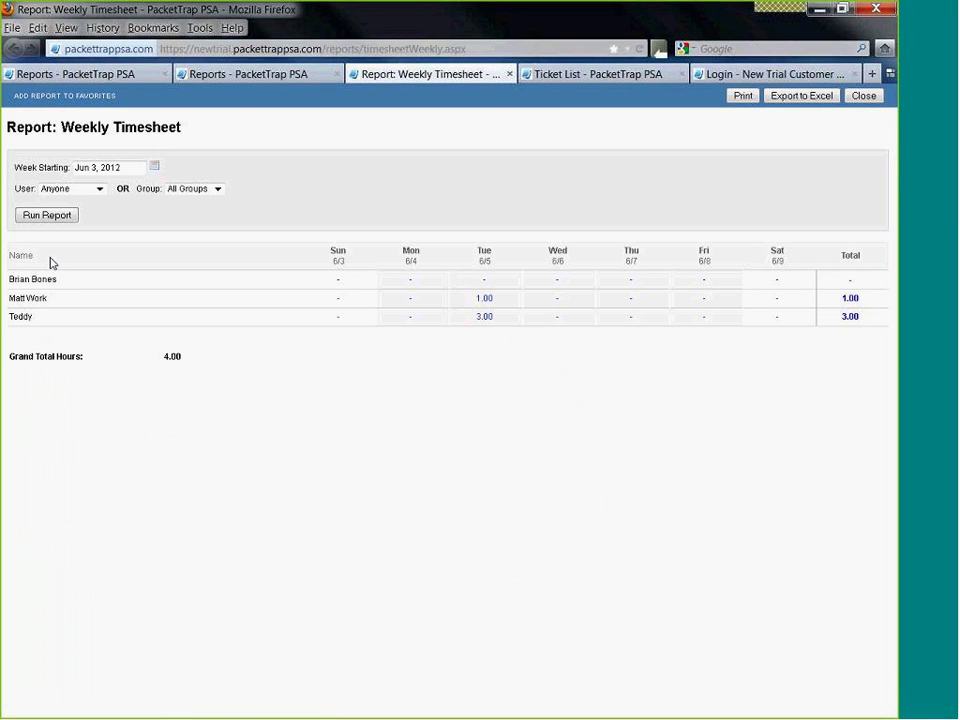
left_click(218, 189)
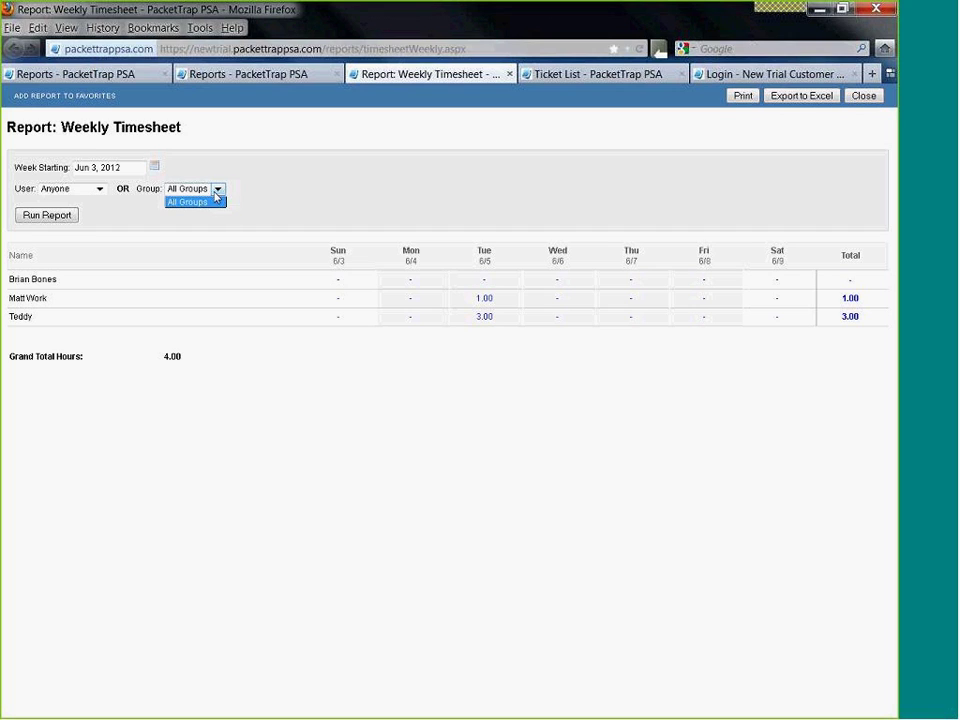
left_click(212, 201)
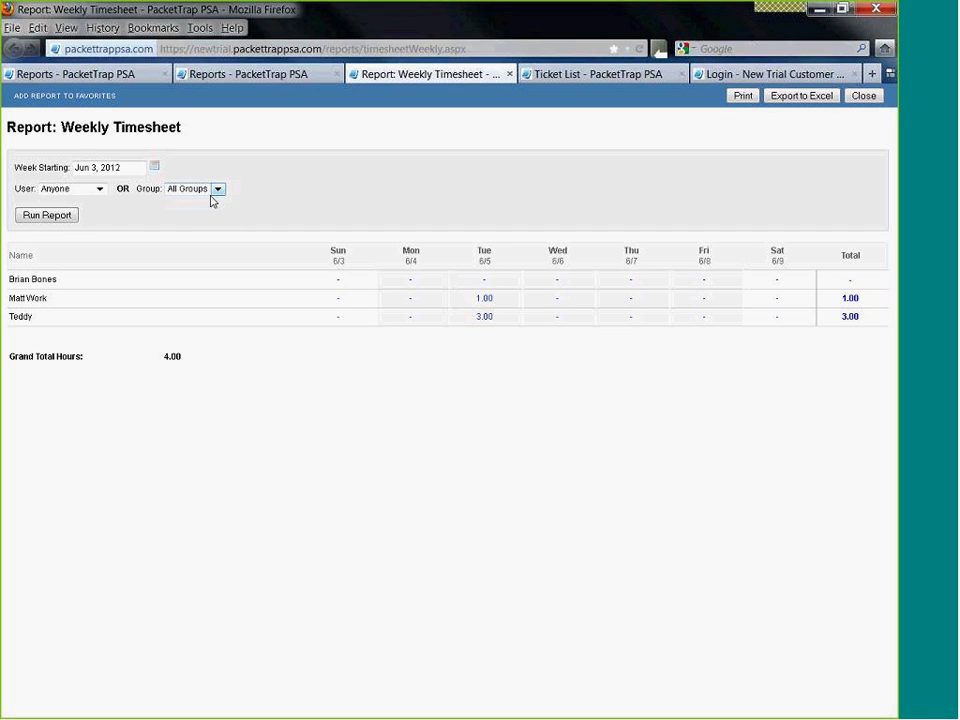
left_click(98, 189)
left_click(84, 222)
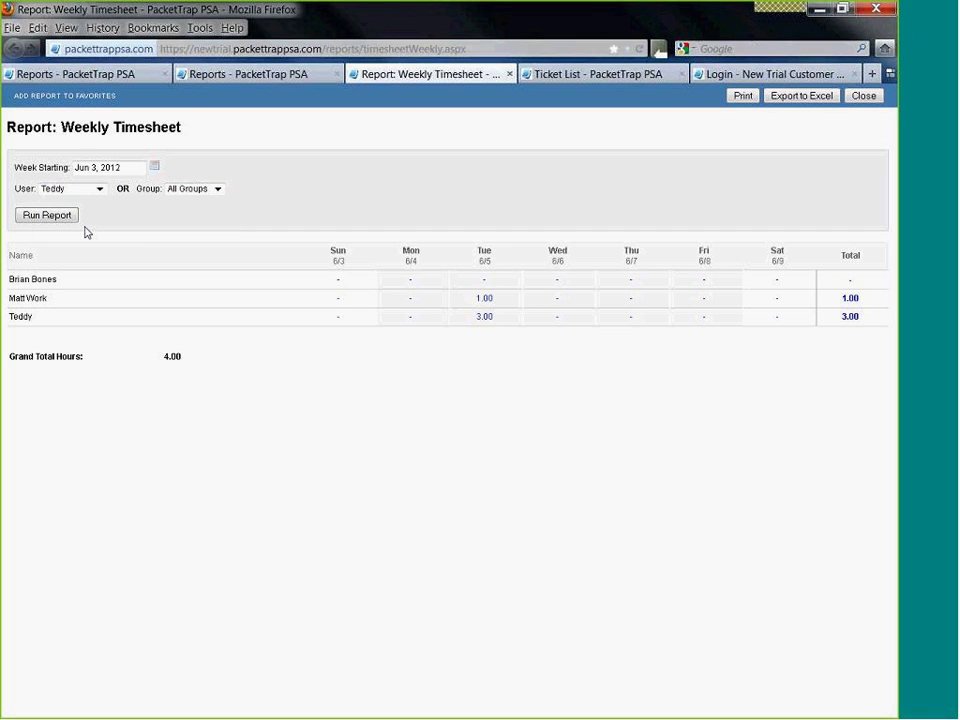
left_click(72, 219)
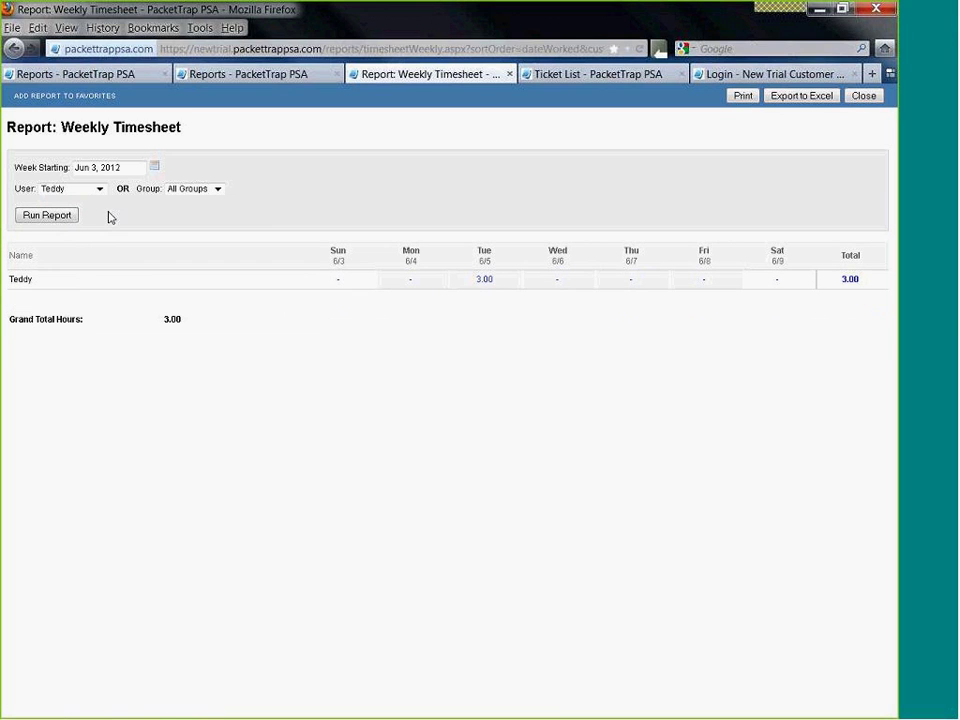
left_click(484, 280)
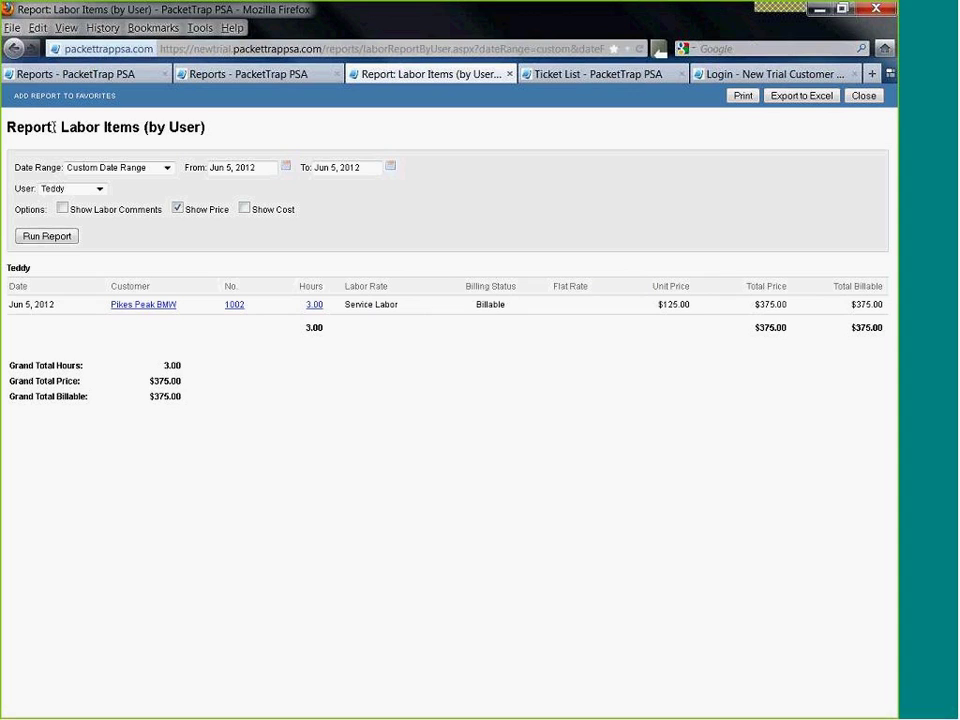
left_click_drag(56, 127, 231, 165)
left_click(86, 267)
left_click(244, 208)
left_click(47, 236)
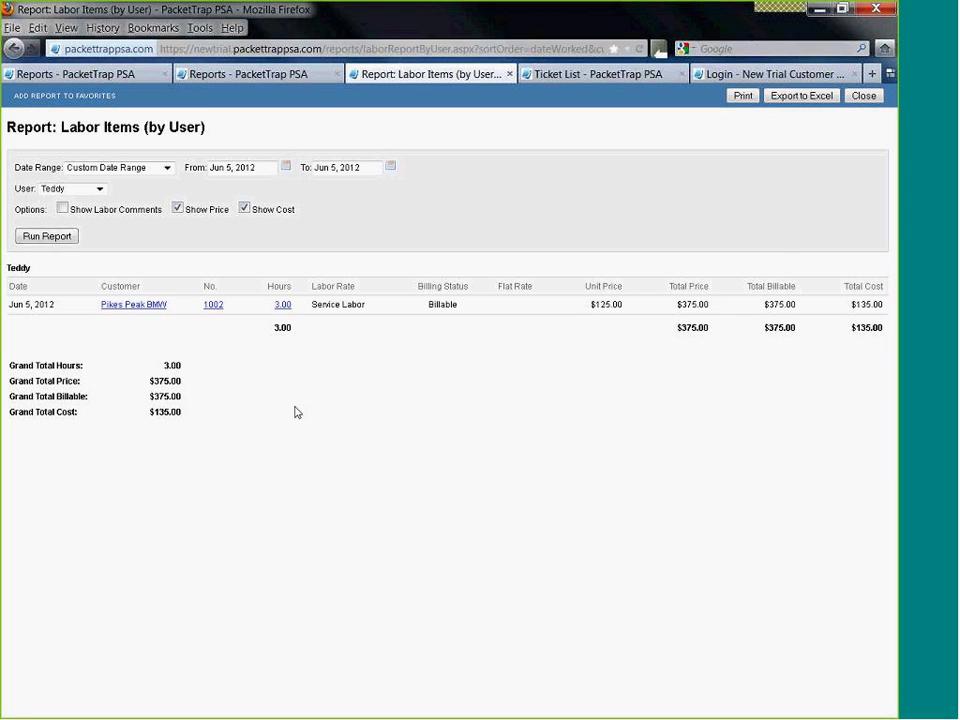
left_click_drag(184, 414, 87, 417)
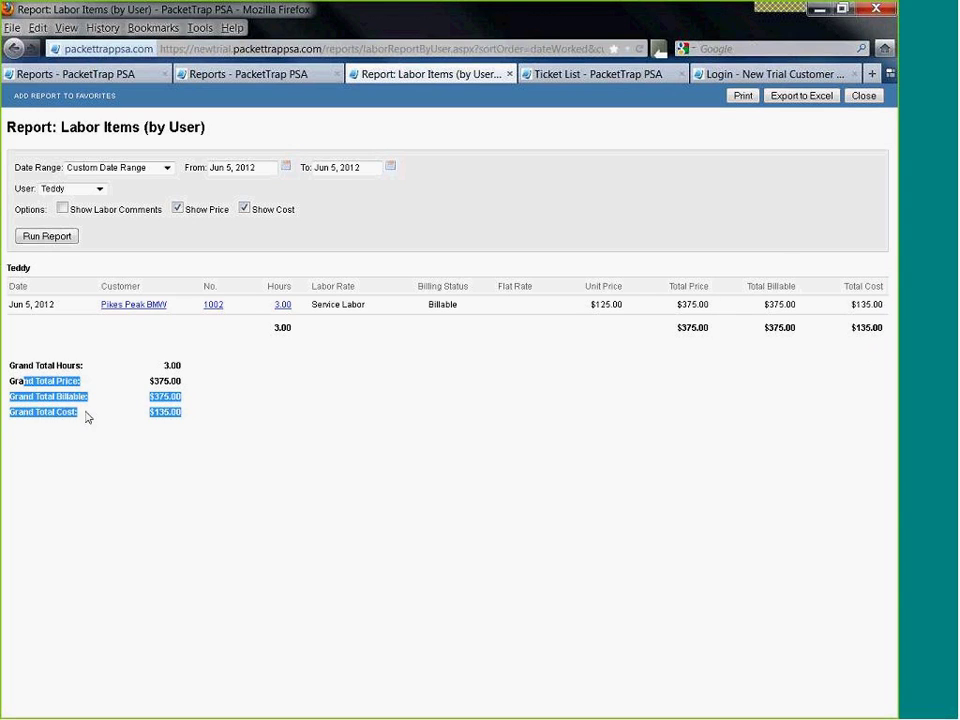
left_click(223, 446)
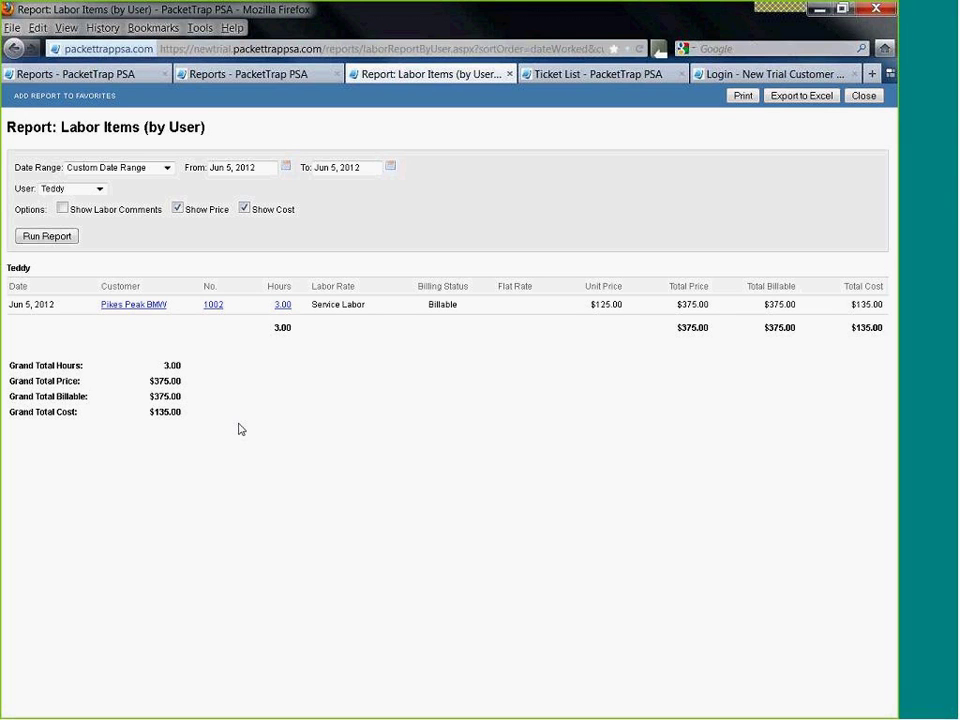
left_click(862, 97)
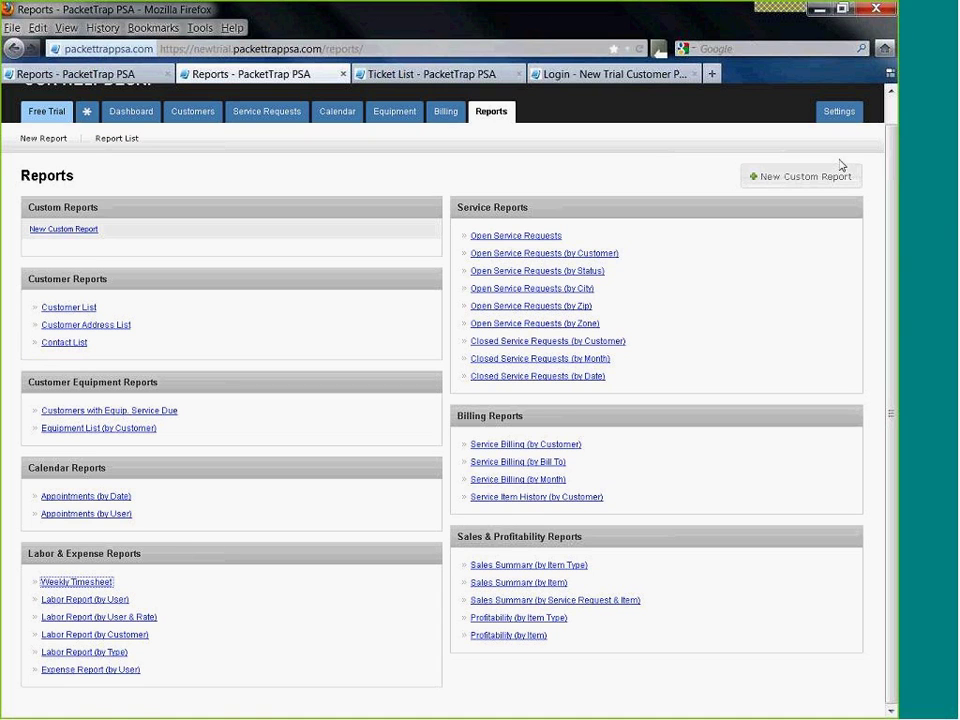
- Browse the exportable datasets on the Settings Import/Export page, then view the API settings
left_click(838, 116)
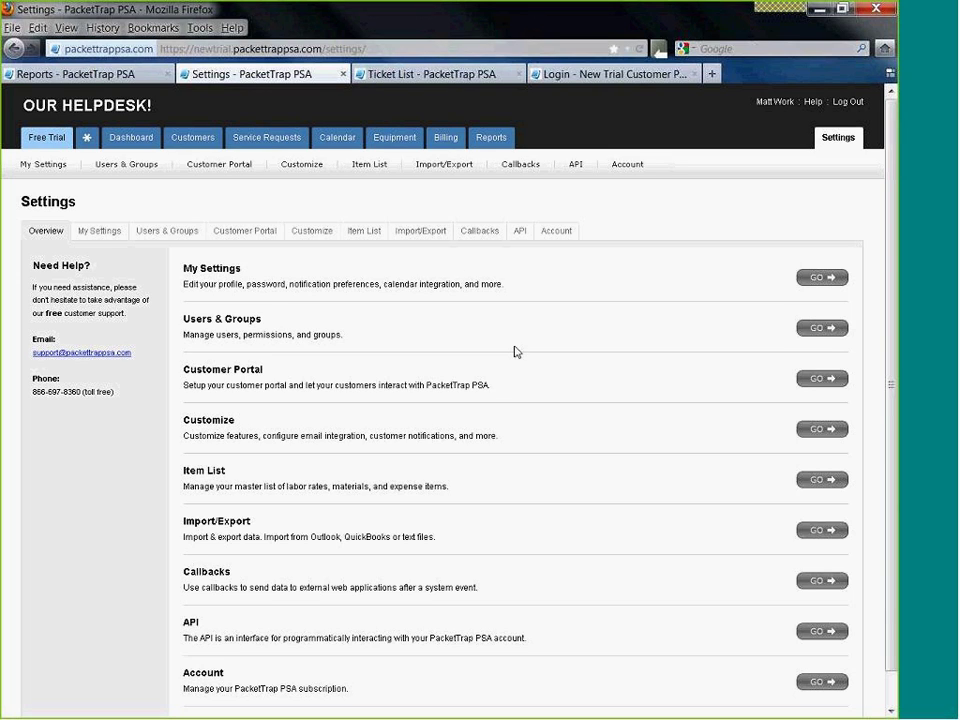
left_click(433, 234)
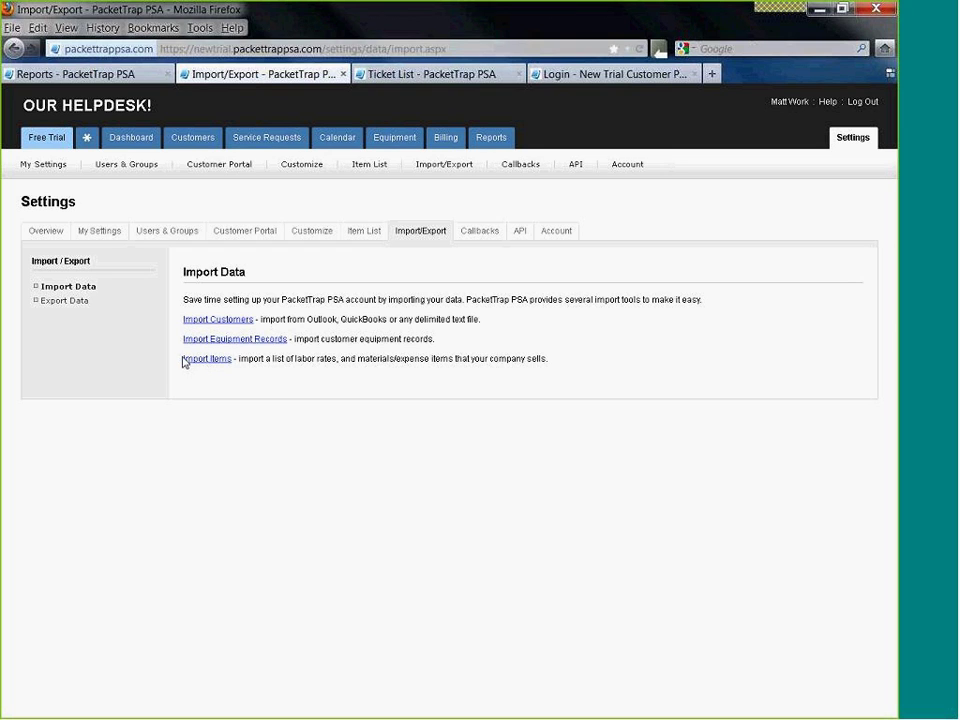
left_click(56, 307)
left_click(364, 325)
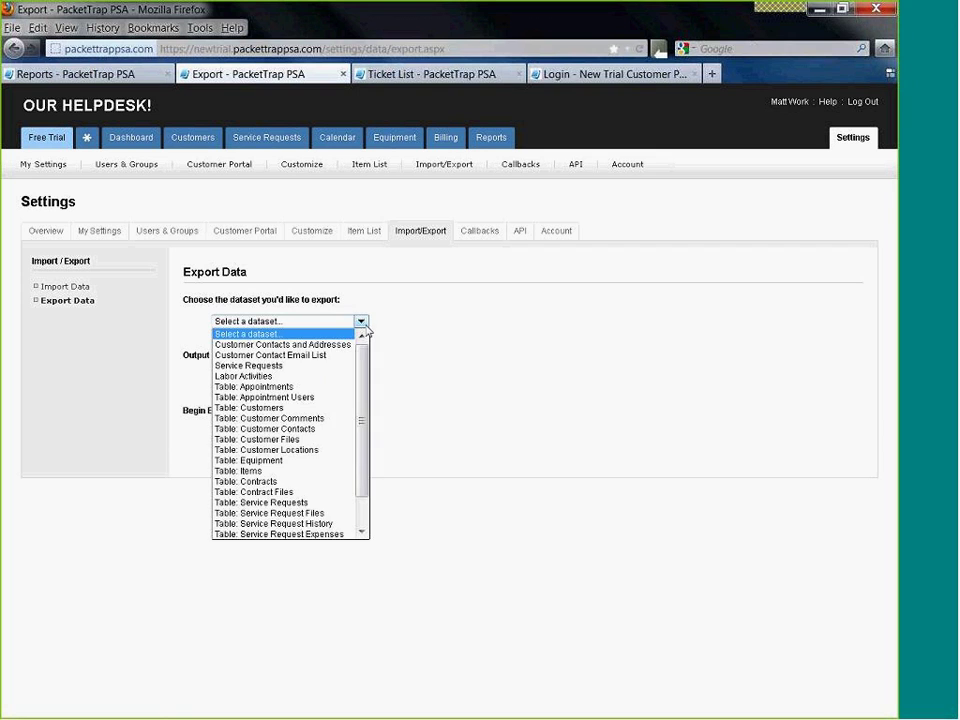
scroll(364, 385, "down", 1)
scroll(364, 385, "down", 1)
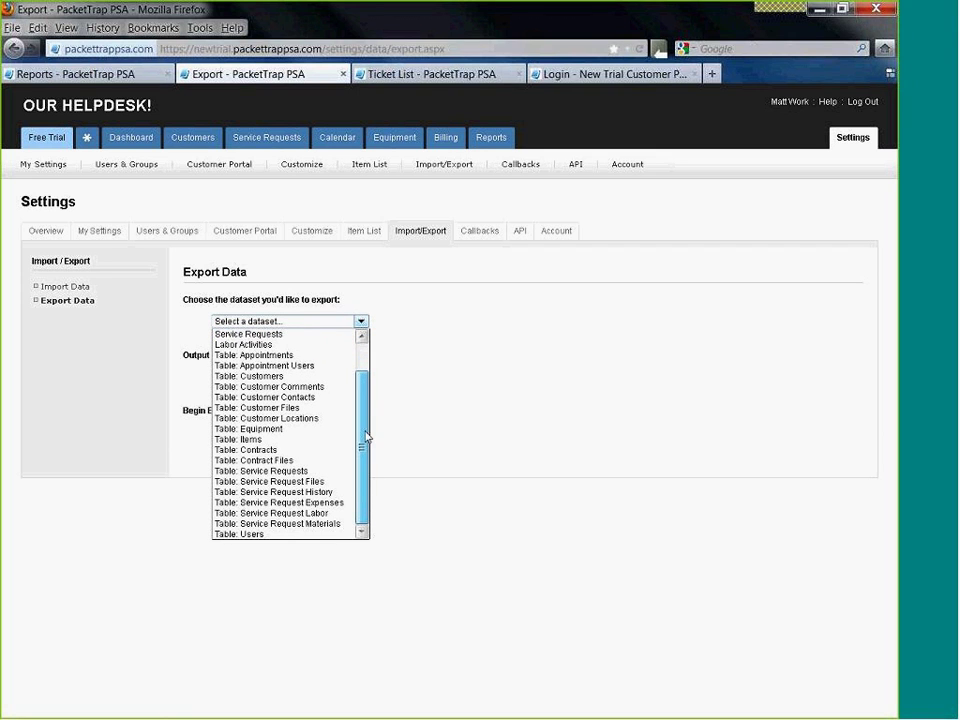
scroll(371, 360, "up", 2)
scroll(364, 396, "down", 2)
scroll(364, 396, "up", 2)
left_click(199, 433)
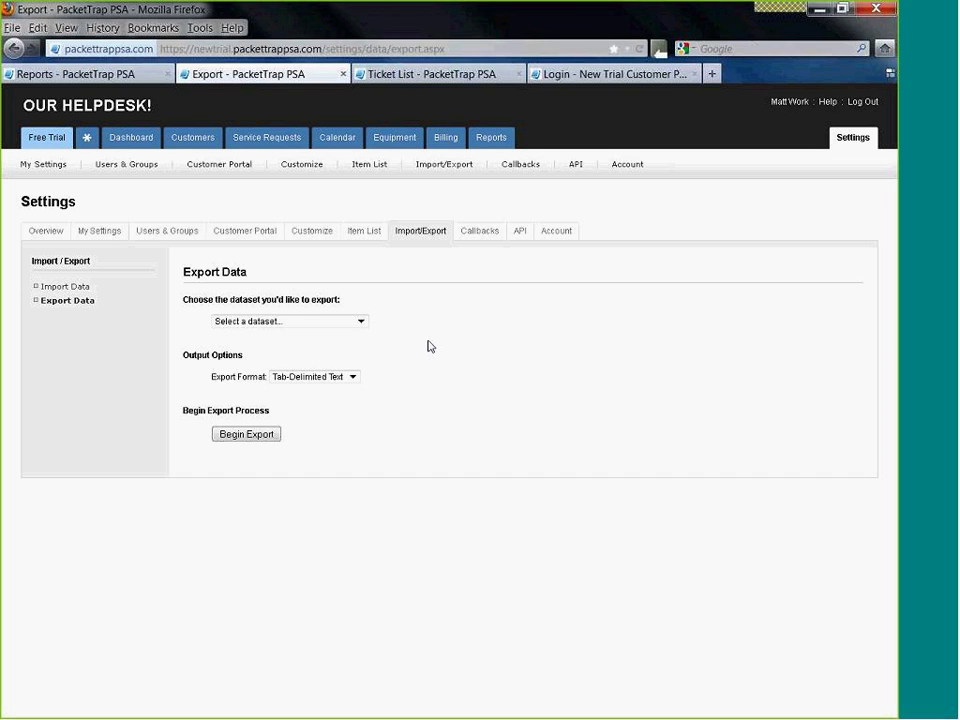
left_click(519, 238)
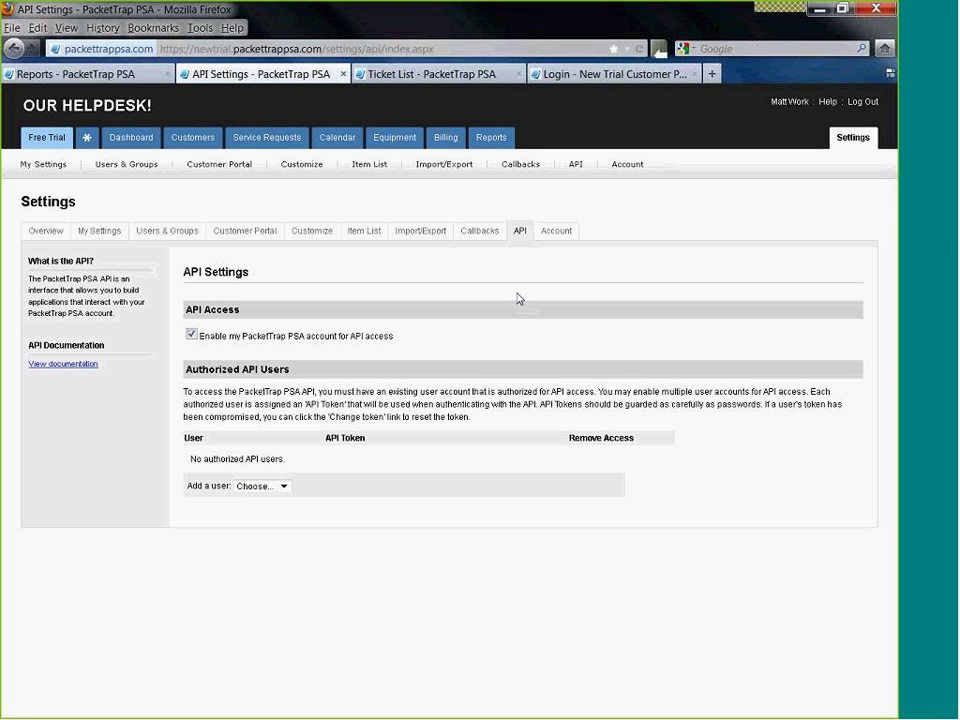
- Open Pikes Peak BMW's Equipment page from the customer list, which shows no equipment
left_click(199, 142)
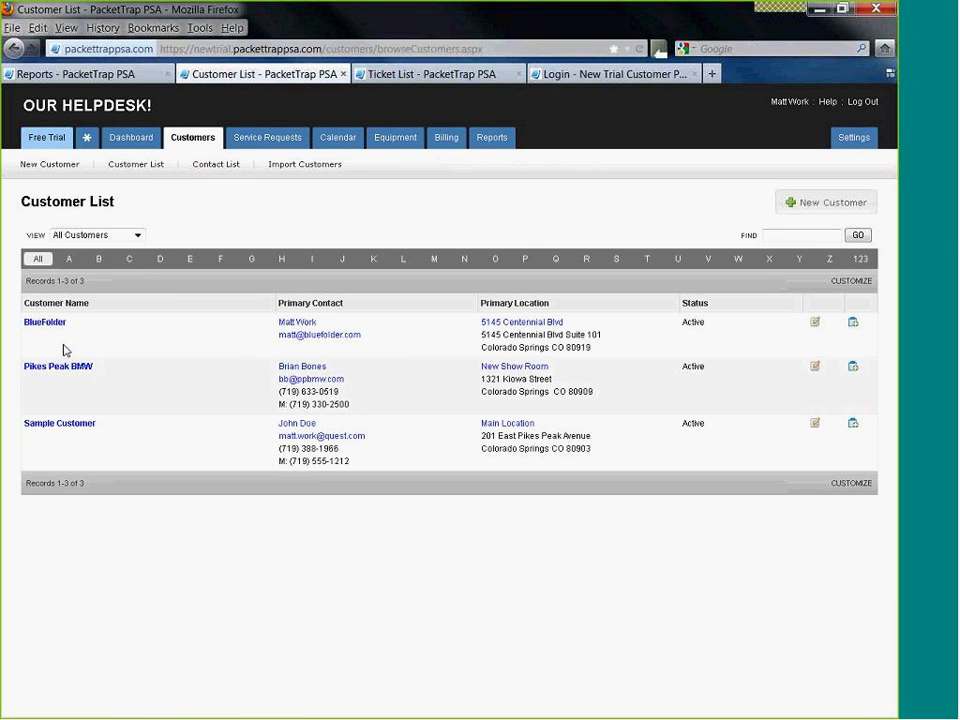
left_click(44, 370)
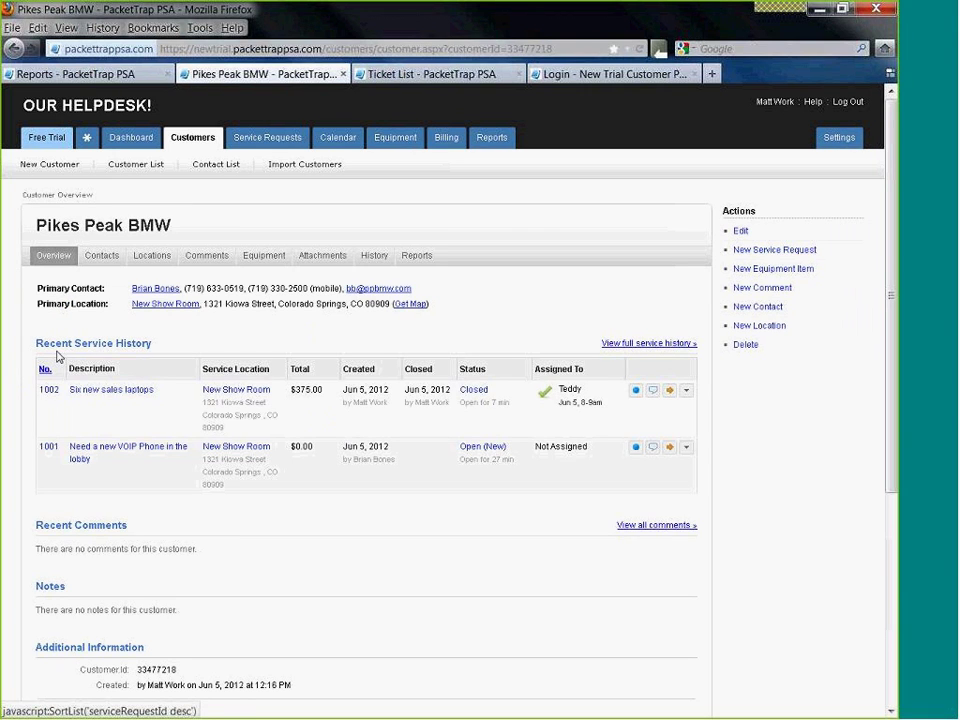
left_click(264, 256)
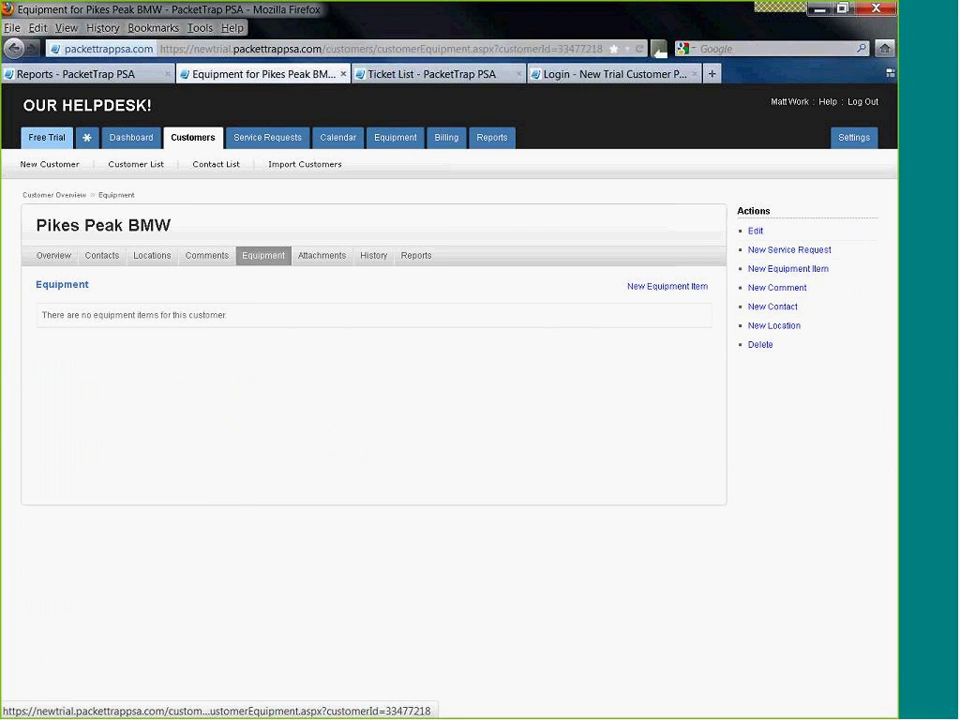